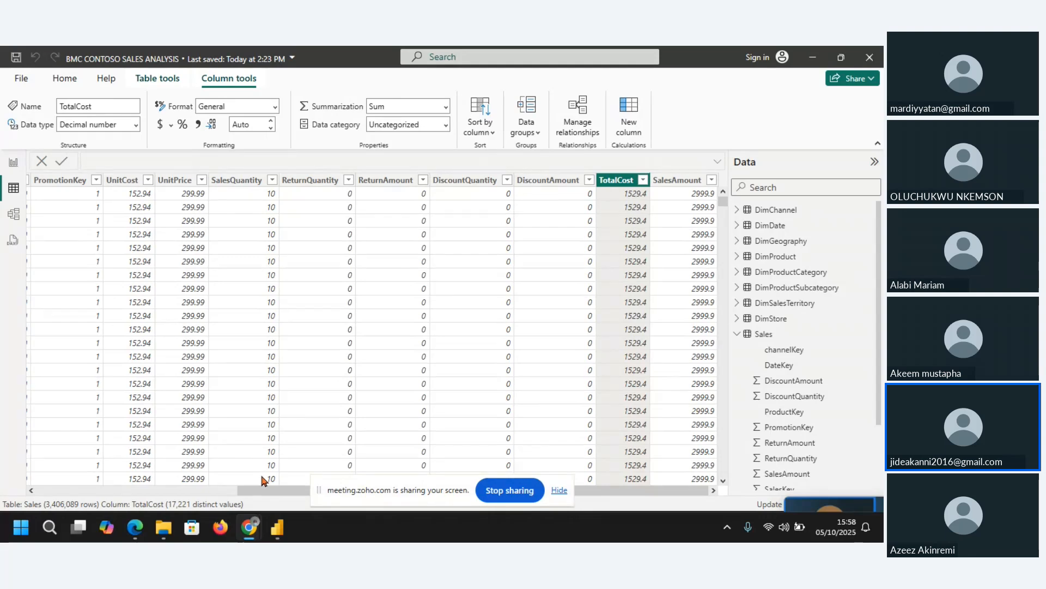
pyautogui.click(14, 193)
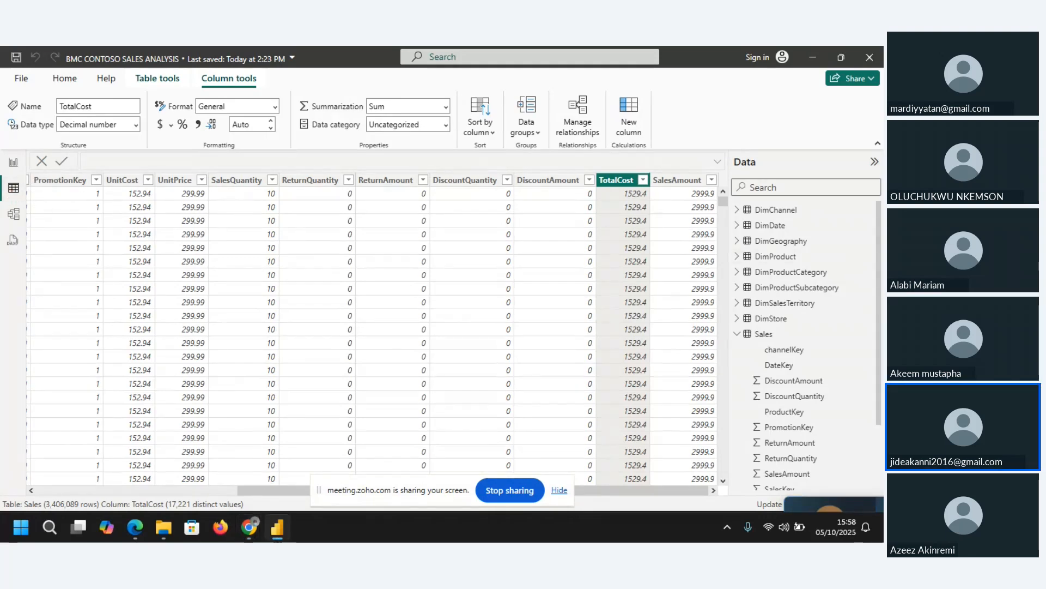
pyautogui.click(830, 504)
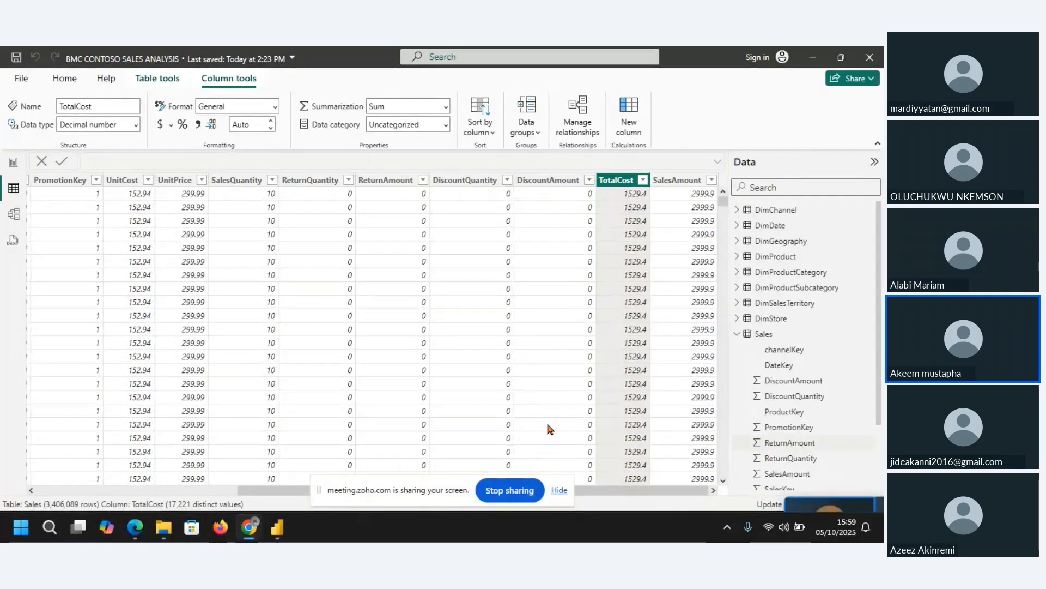
pyautogui.click(13, 191)
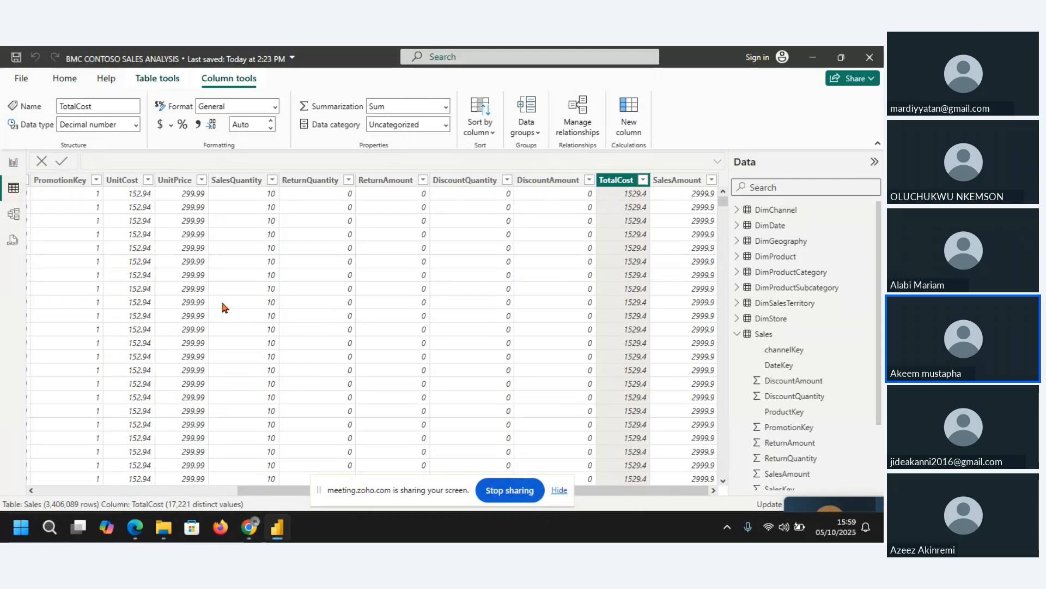
# Examine the DateKey, channelKey, UnitCost, UnitPrice, SalesQuantity and SalesAmount columns of the Sales table.
pyautogui.moveTo(283, 491); pyautogui.dragTo(145, 227)
pyautogui.moveTo(235, 494); pyautogui.dragTo(16, 383)
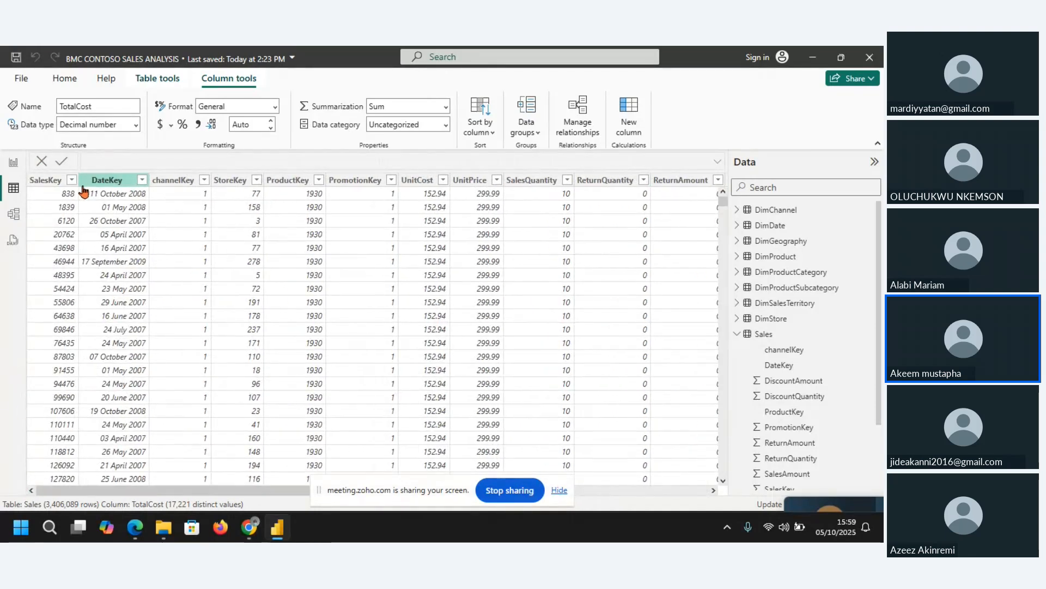
pyautogui.click(108, 181)
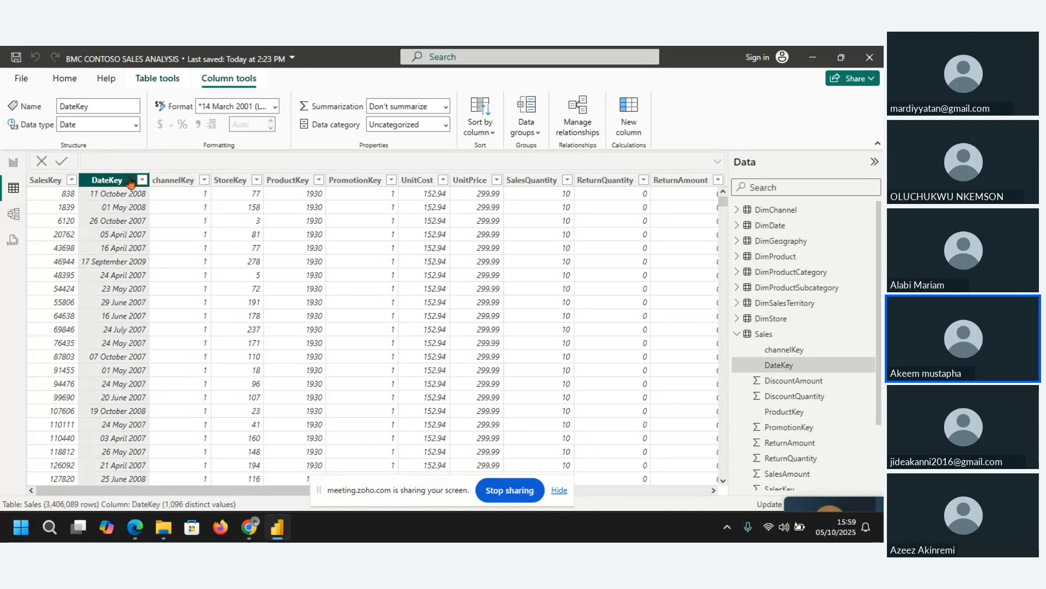
pyautogui.click(181, 183)
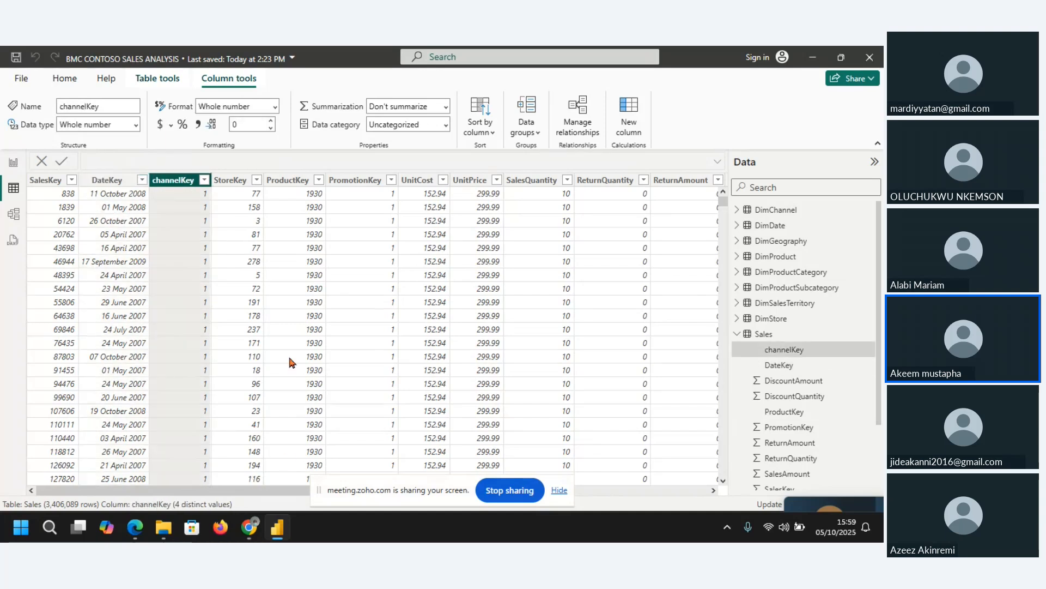
pyautogui.click(424, 182)
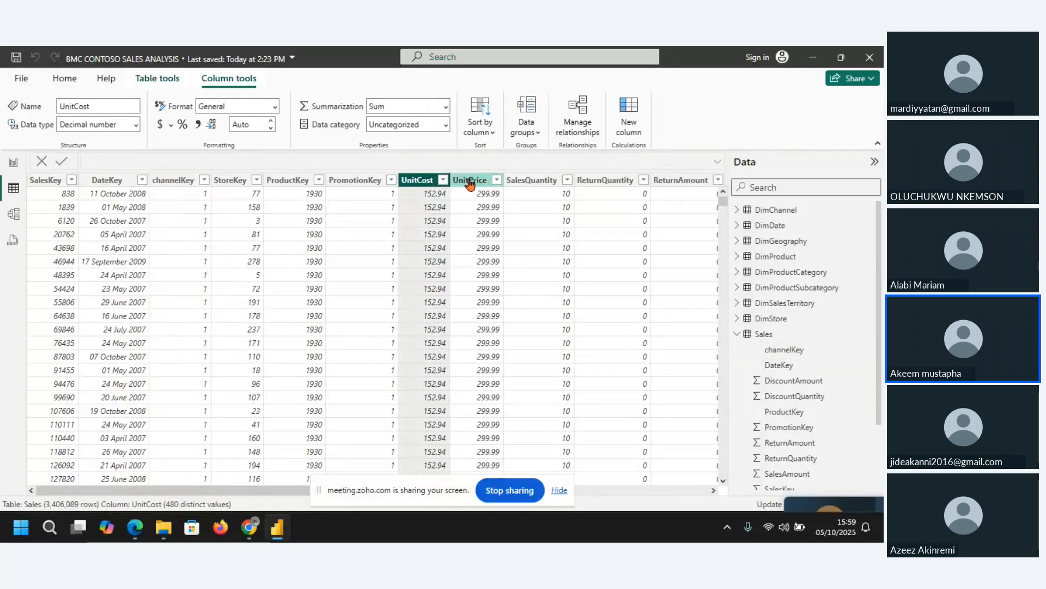
pyautogui.click(470, 183)
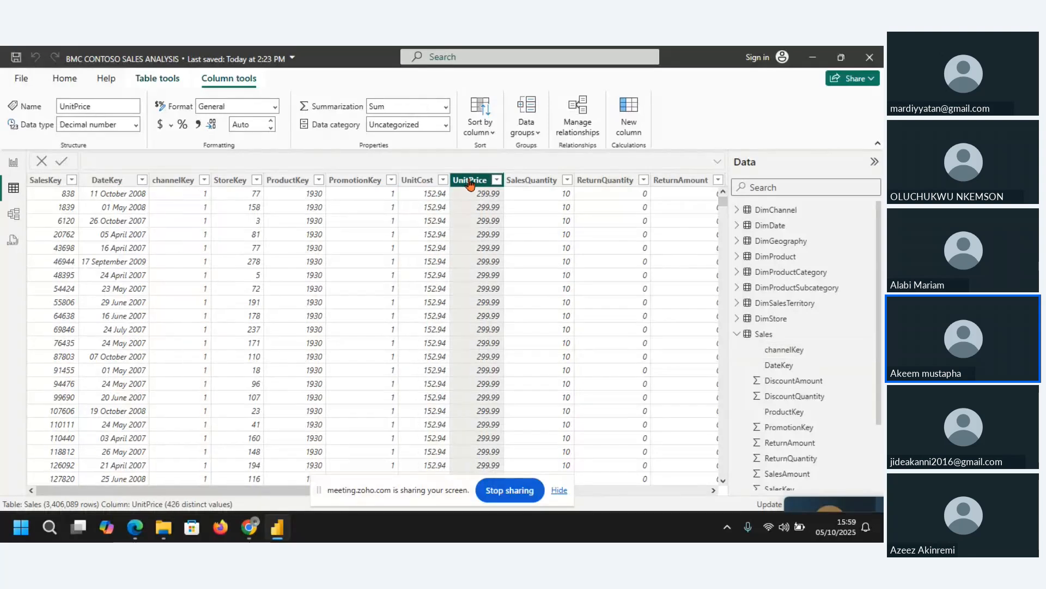
pyautogui.click(532, 183)
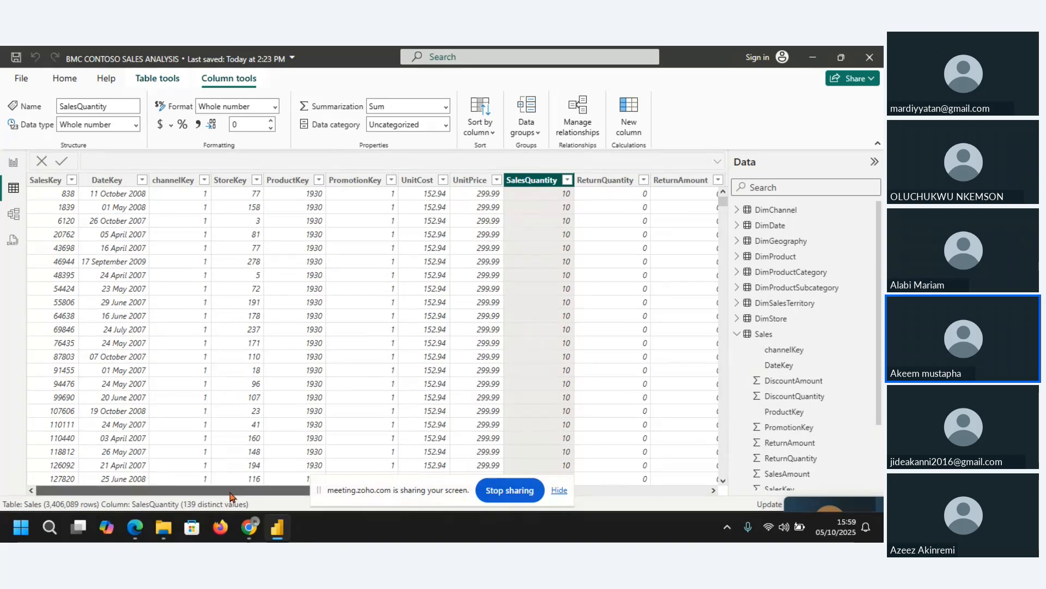
pyautogui.moveTo(231, 491); pyautogui.dragTo(414, 490)
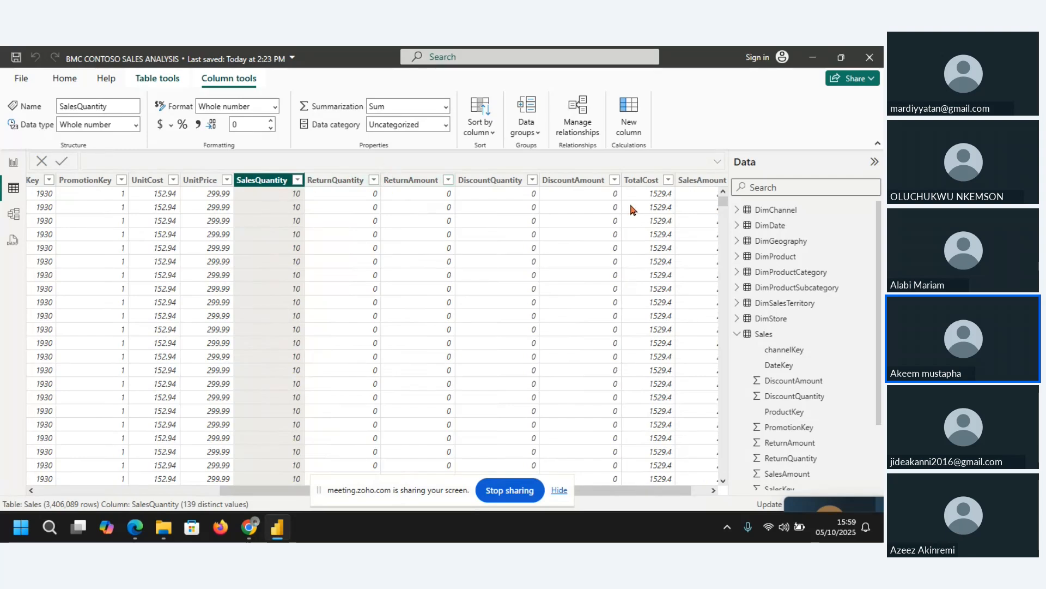
pyautogui.click(699, 180)
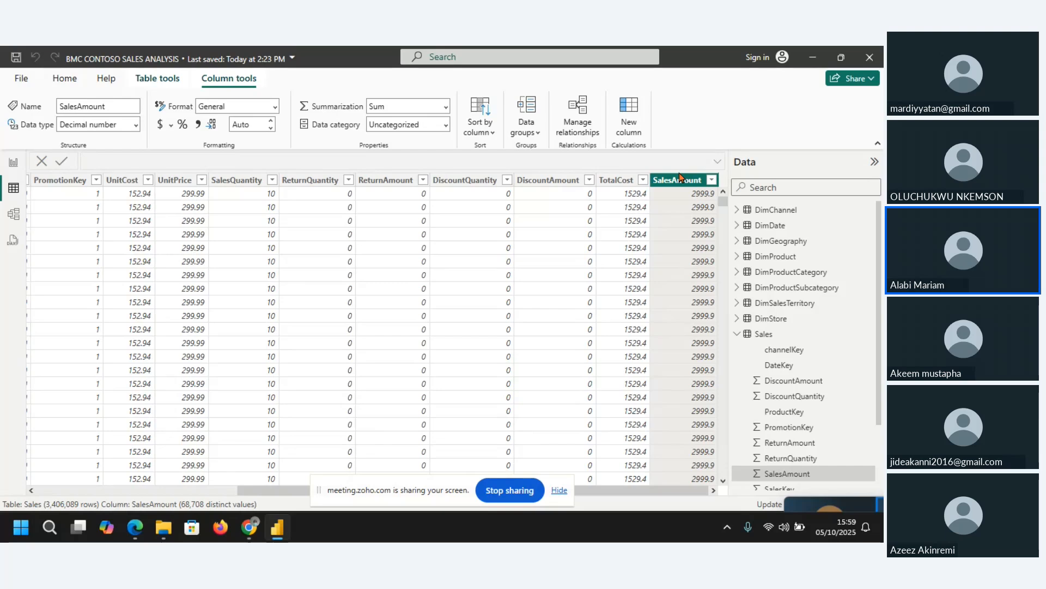
# Switch to the report view and collapse the DimStore table in the list of data fields.
pyautogui.click(15, 163)
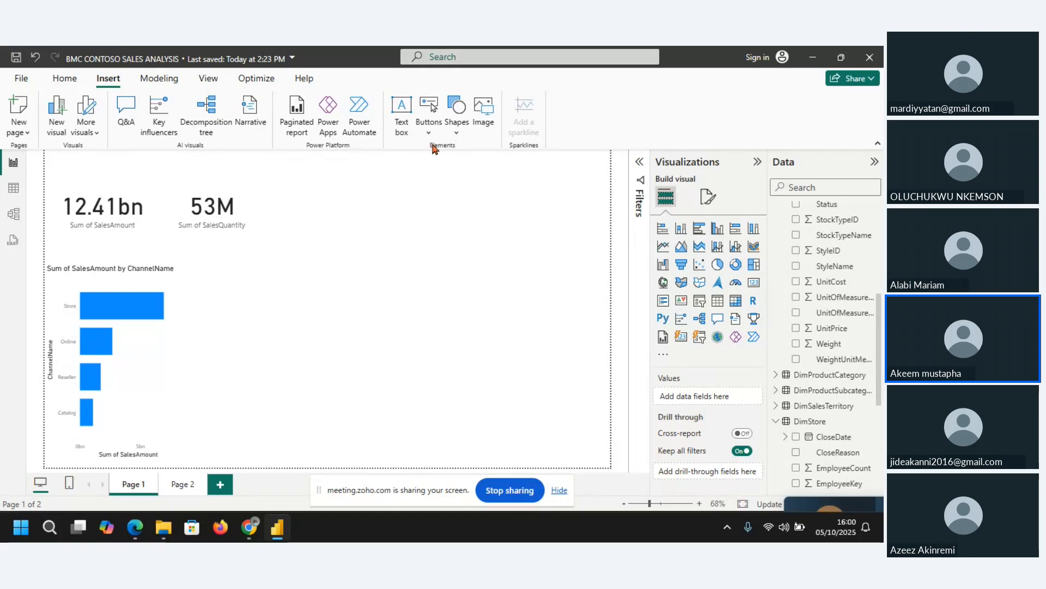
pyautogui.click(64, 81)
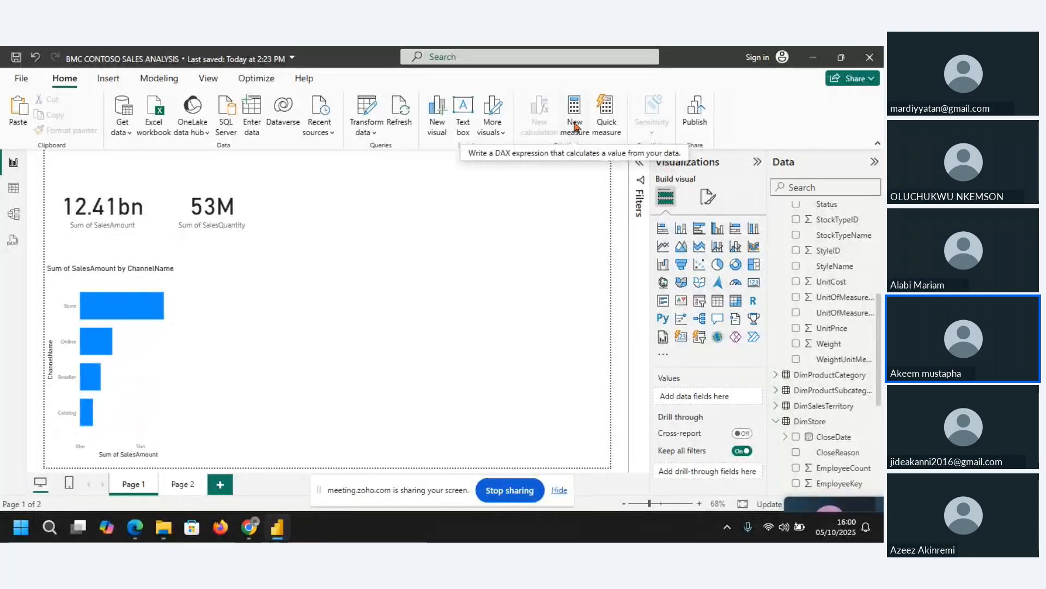
pyautogui.rightClick(797, 424)
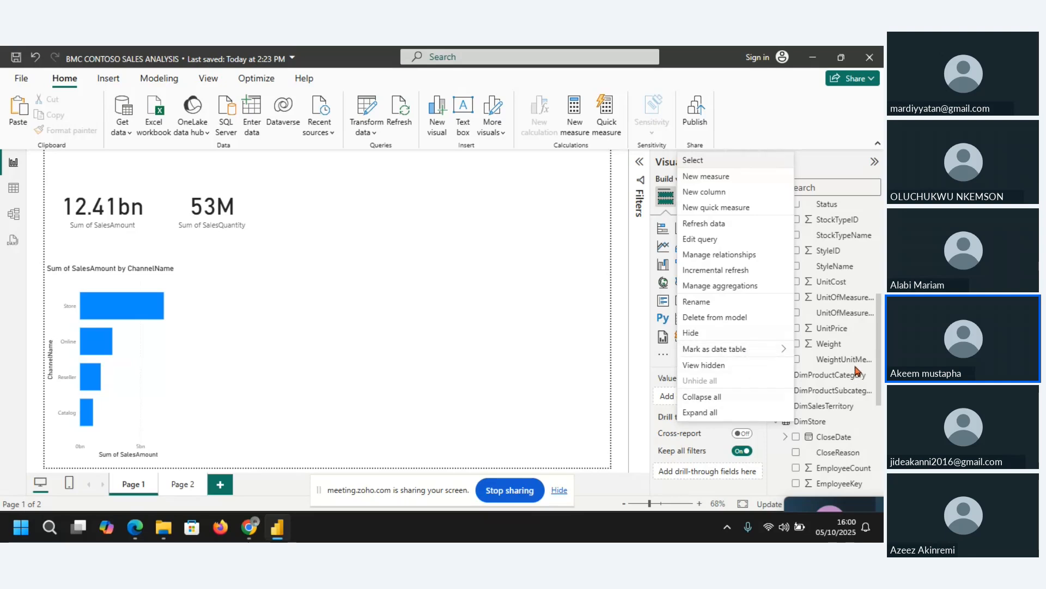
pyautogui.click(882, 321)
pyautogui.scroll(-5, 879, 330)
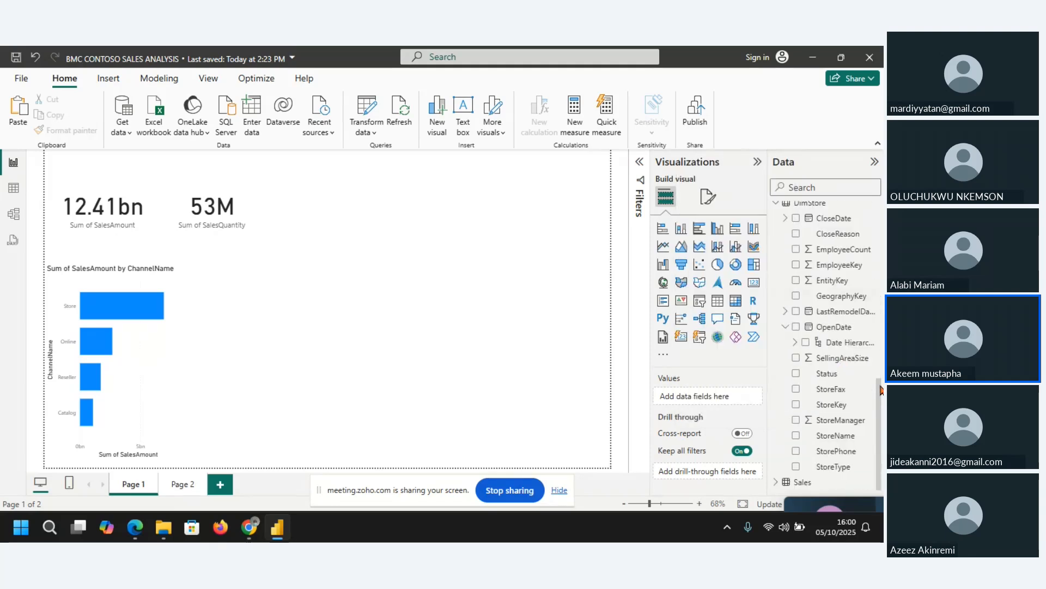
pyautogui.scroll(2, 879, 388)
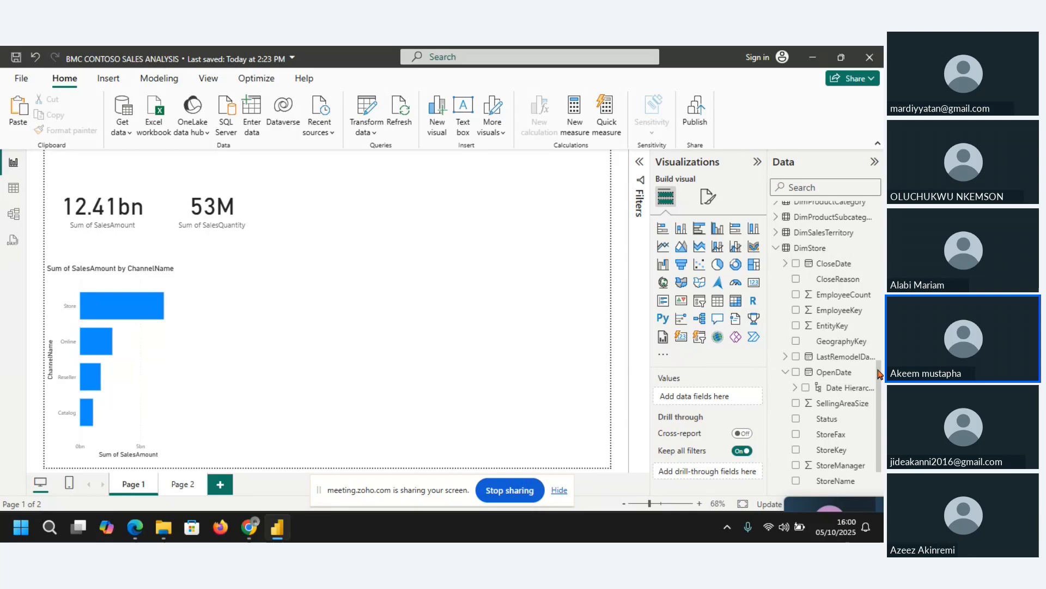
pyautogui.click(779, 254)
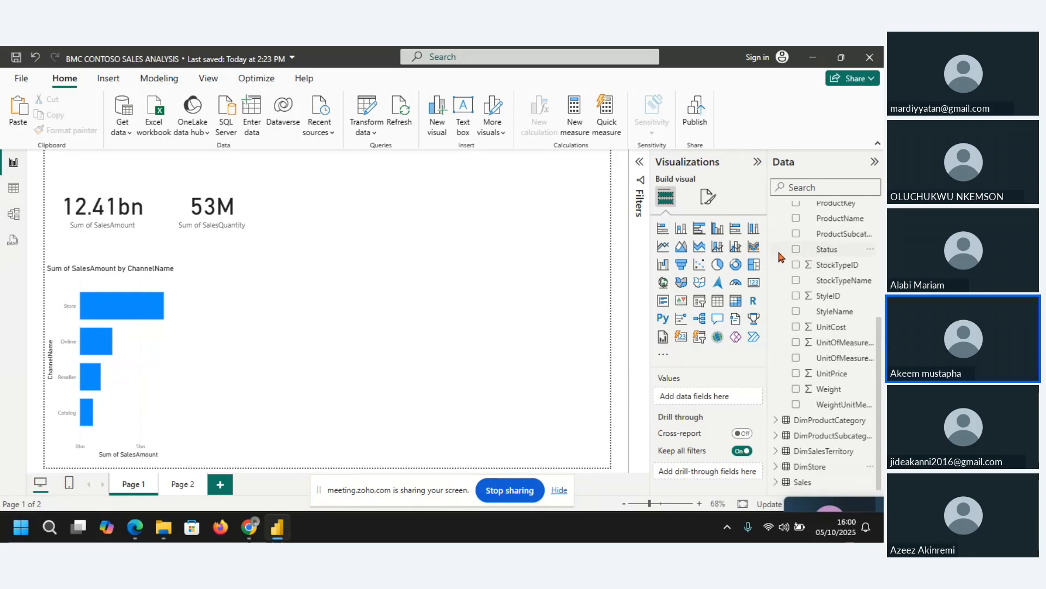
# Start a new measure in the Sales table and name it TOTAL SALES in its formula.
pyautogui.click(812, 482)
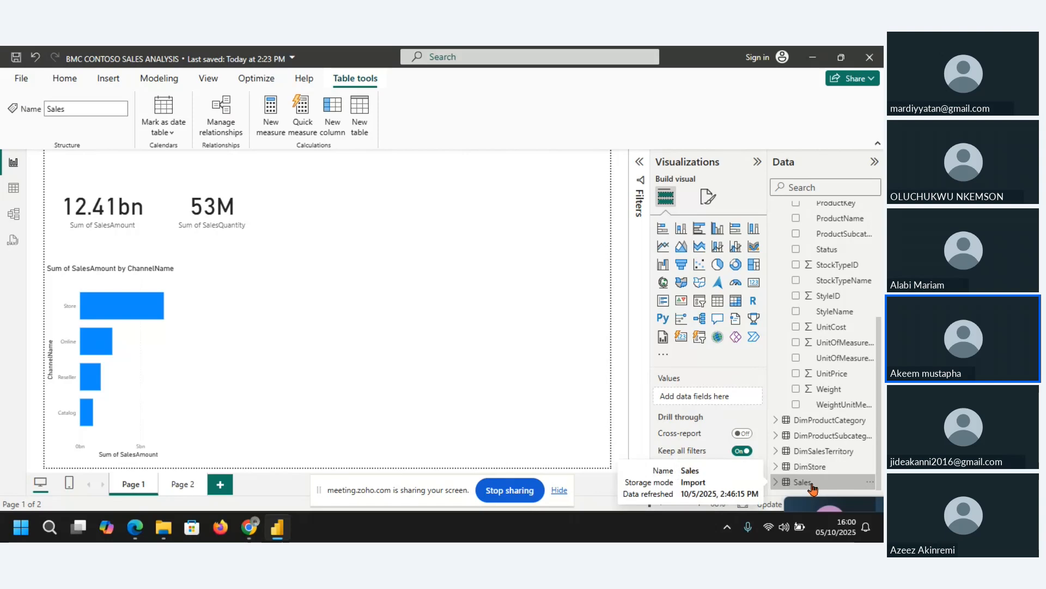
pyautogui.rightClick(812, 483)
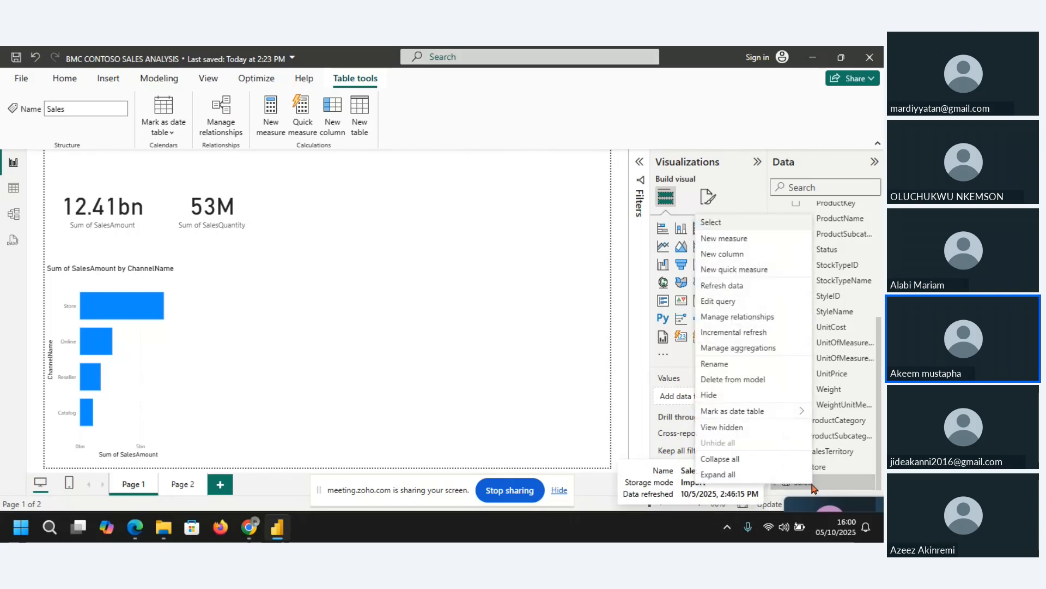
pyautogui.click(728, 239)
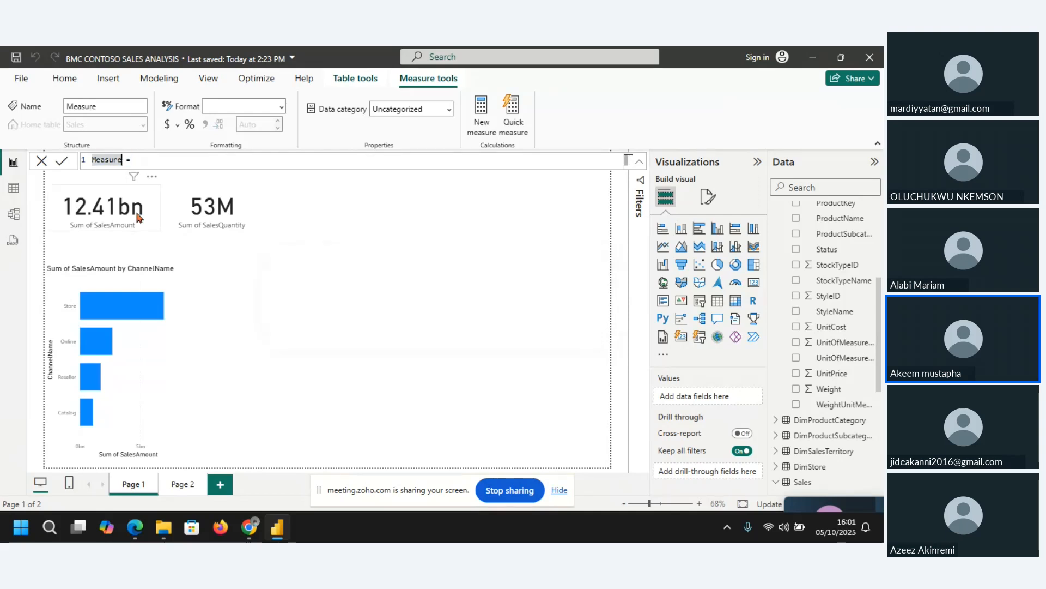
pyautogui.write('t')
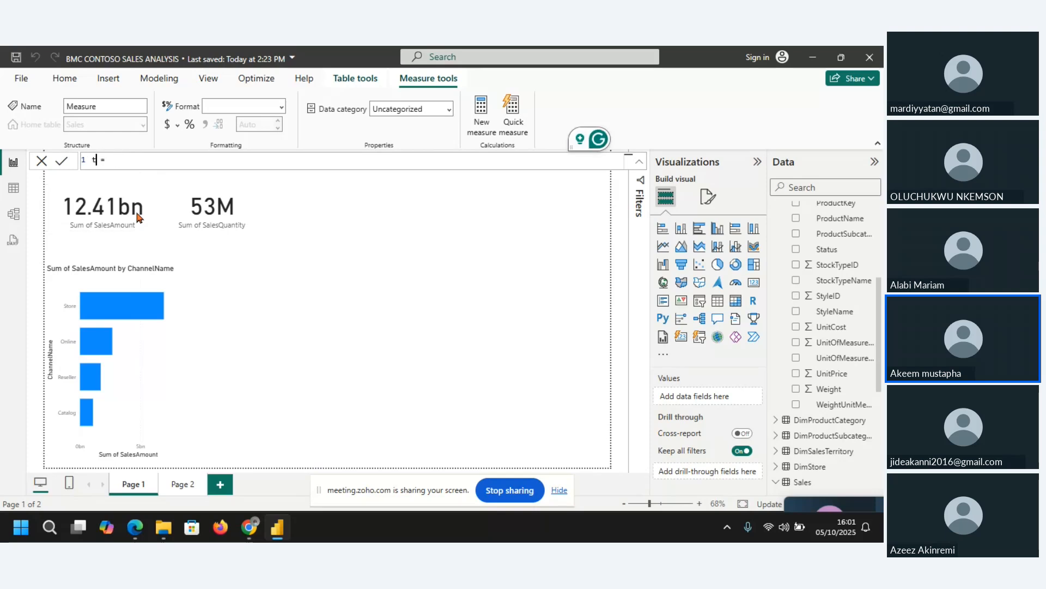
pyautogui.write('OTAL')
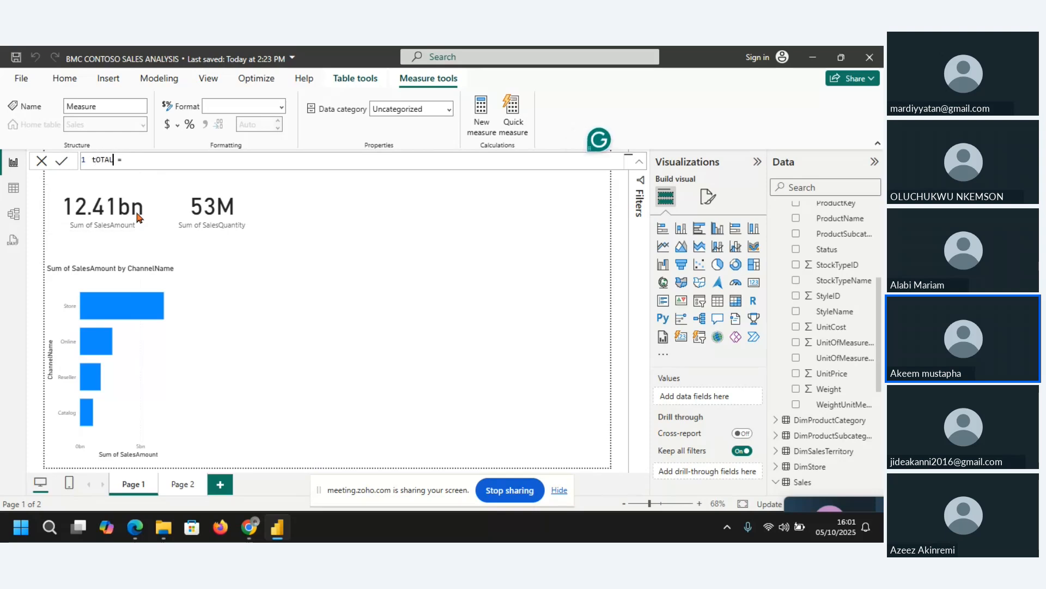
pyautogui.write(' SALES')
pyautogui.press('Left')
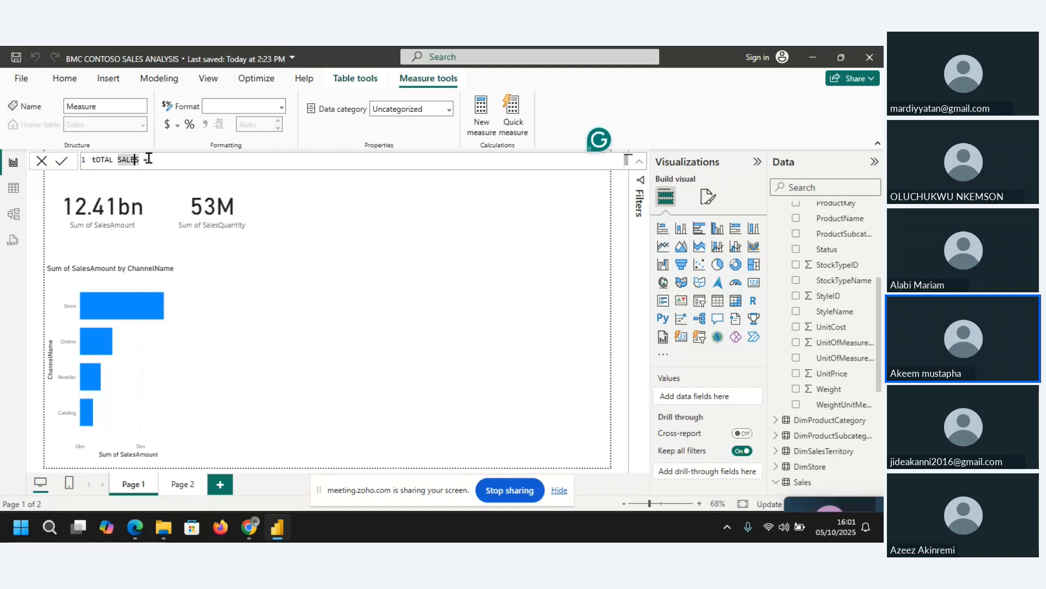
pyautogui.press('Home')
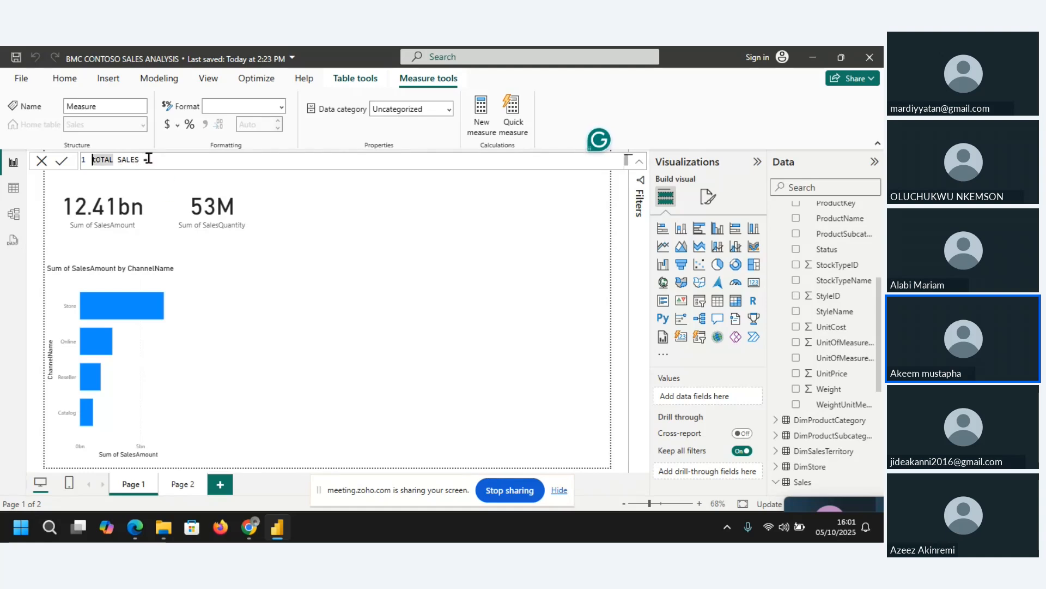
pyautogui.press('Delete')
pyautogui.write('T')
pyautogui.click(176, 159)
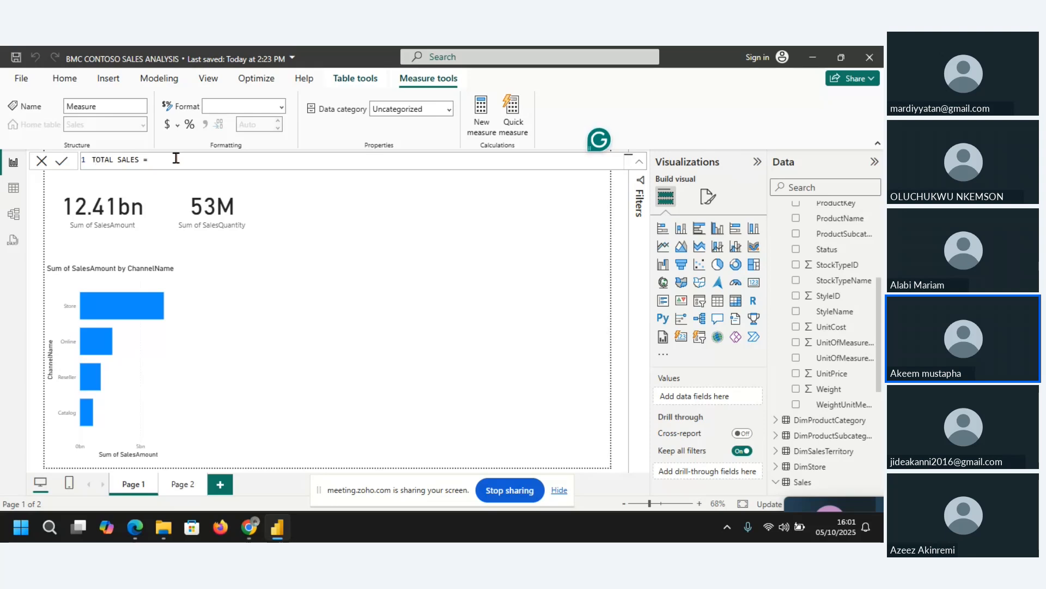
# Define the TOTAL SALES measure as SUM(Sales[SalesAmount]) and commit the formula.
pyautogui.write('SUM(')
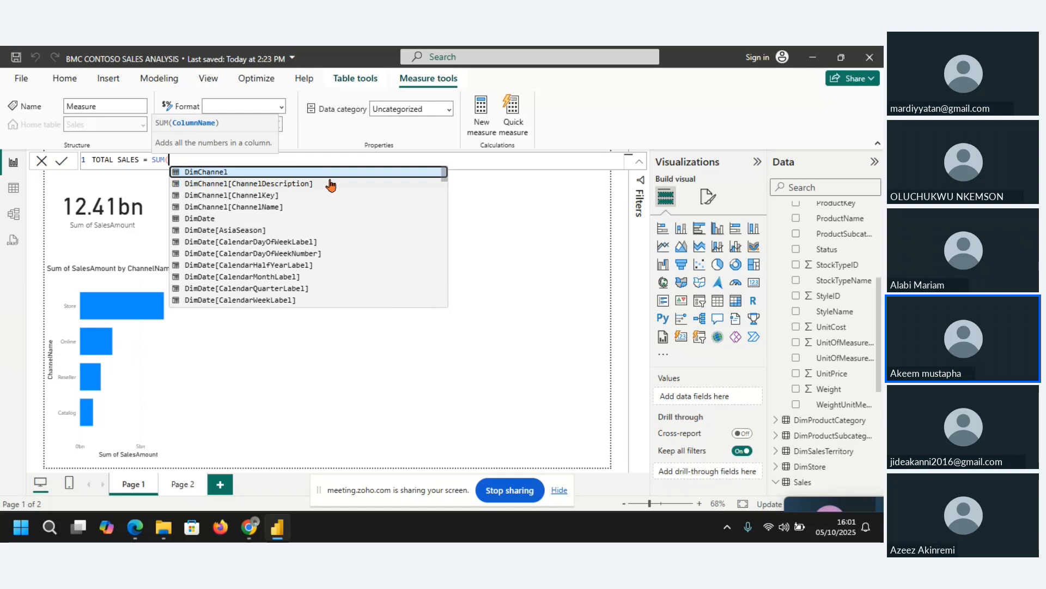
pyautogui.write('S')
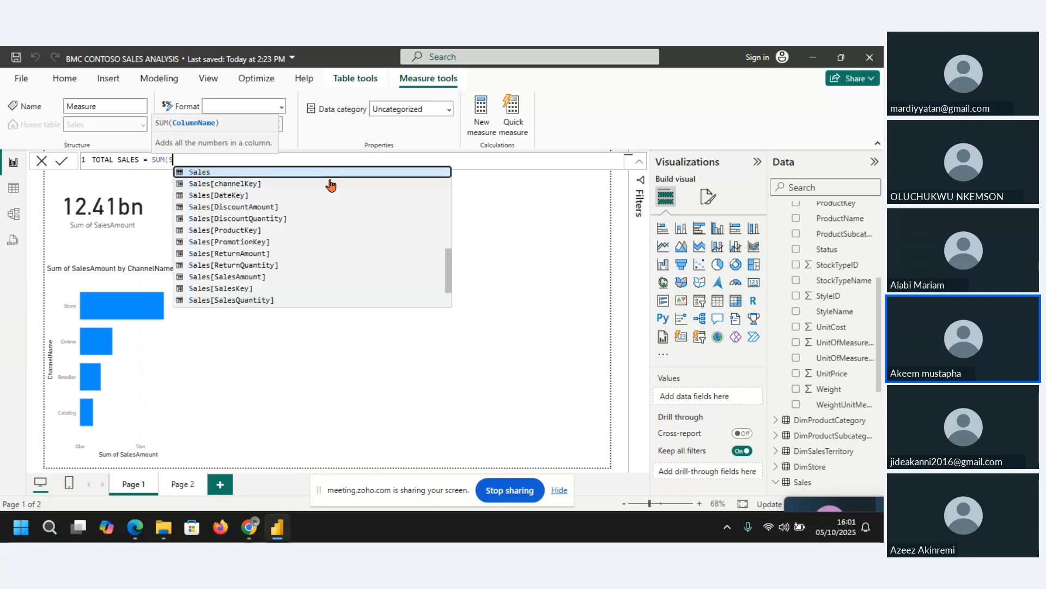
pyautogui.write('ALE')
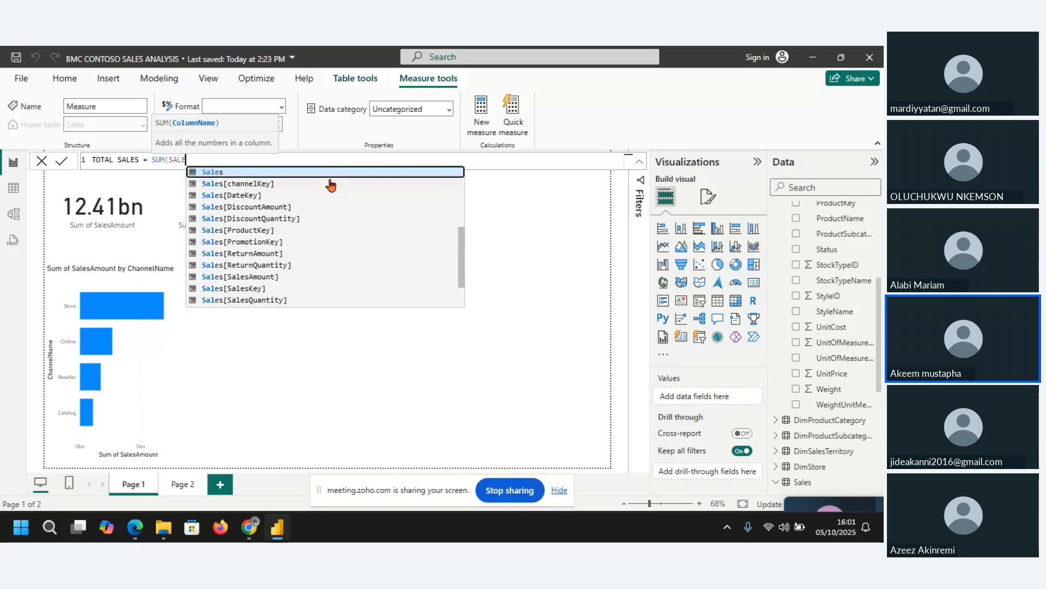
pyautogui.write('S')
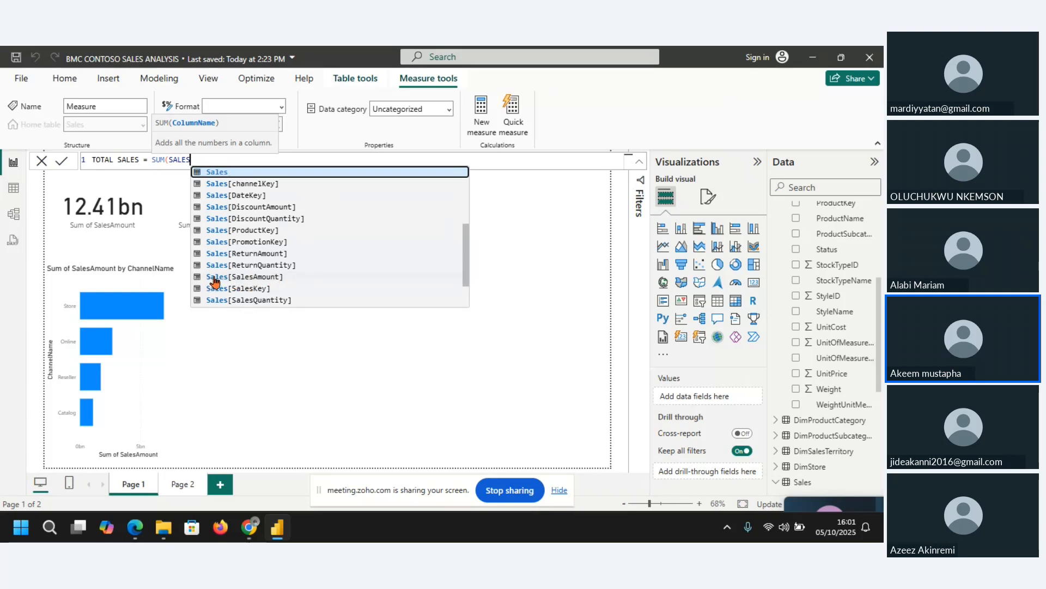
pyautogui.click(256, 277)
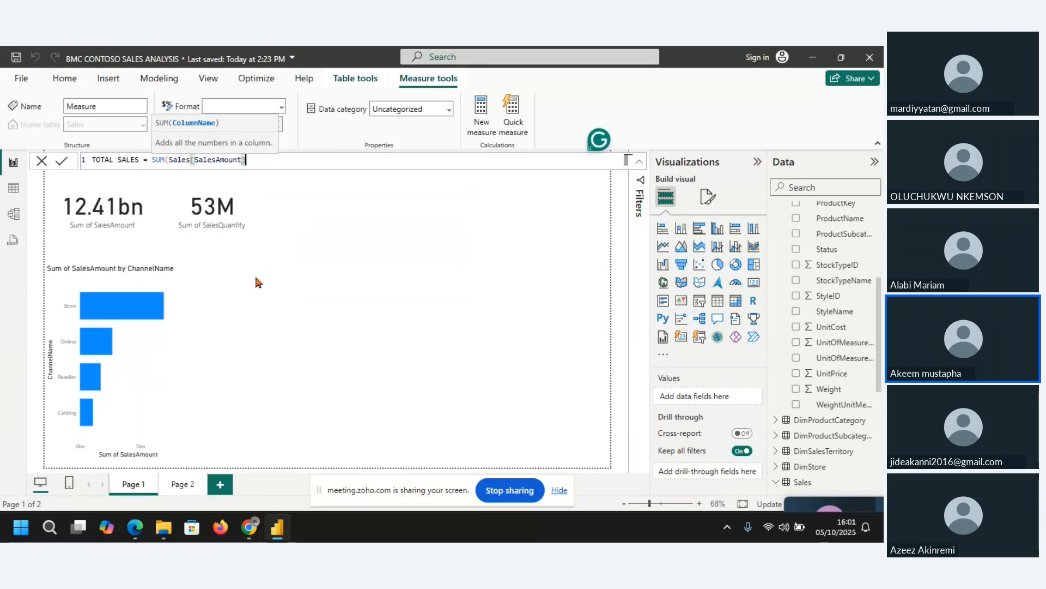
pyautogui.write(')')
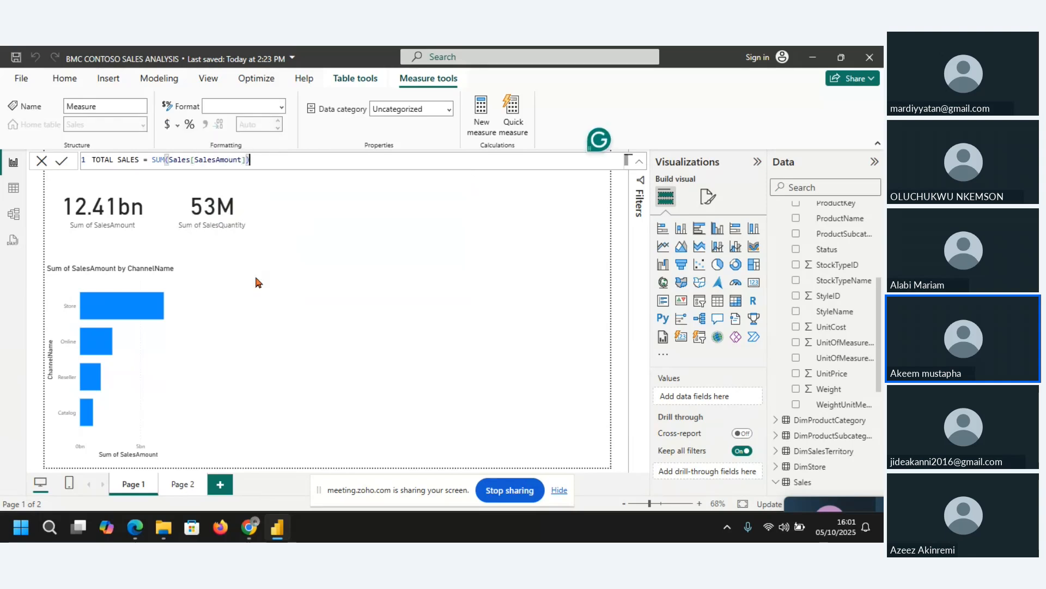
pyautogui.press('Return')
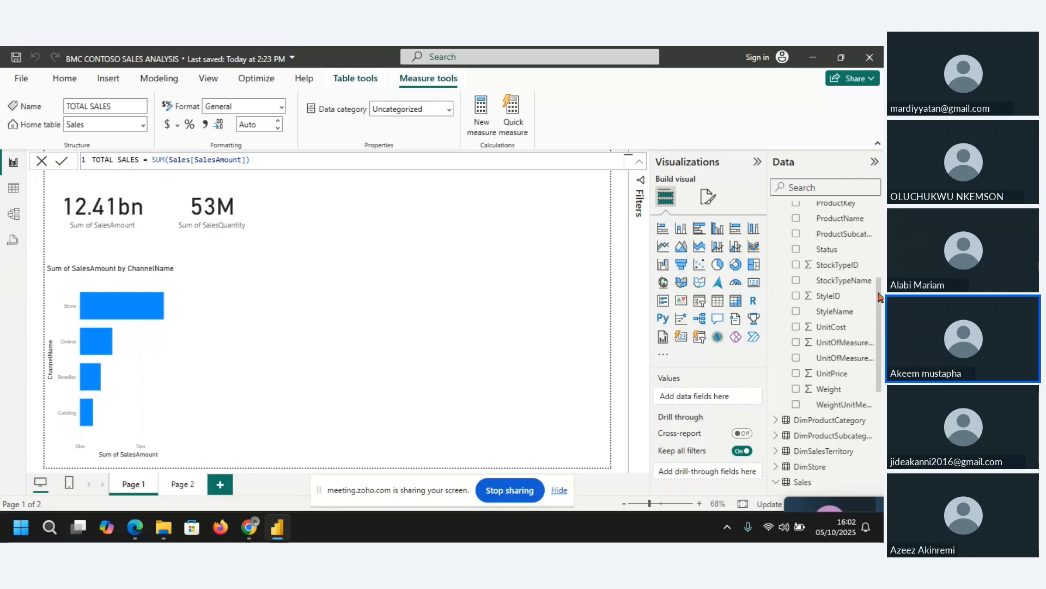
# Collapse the DimProduct table and locate the TOTAL SALES measure among the Sales fields.
pyautogui.scroll(5, 828, 283)
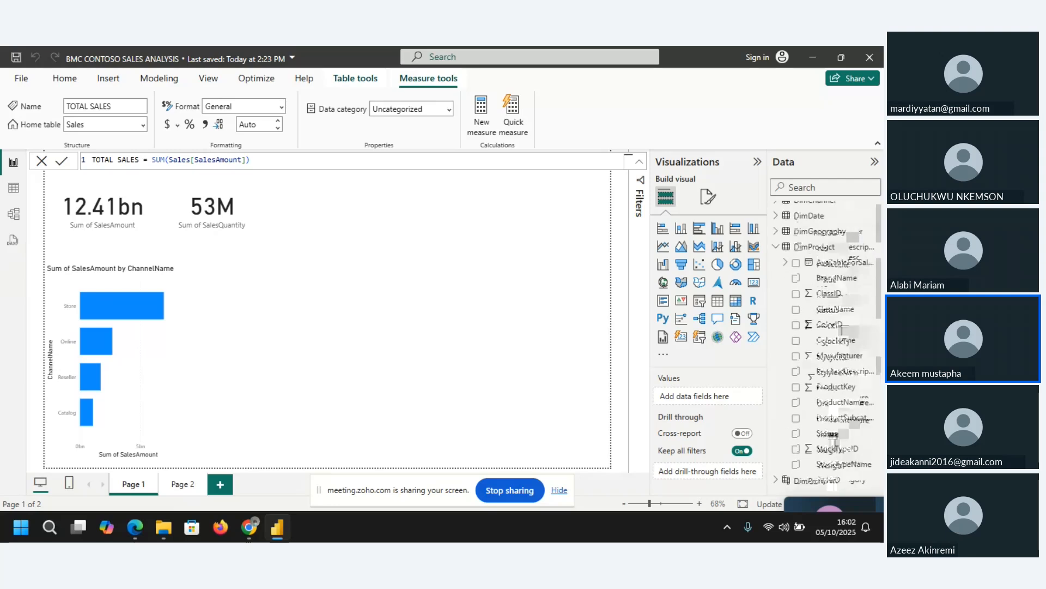
pyautogui.click(776, 248)
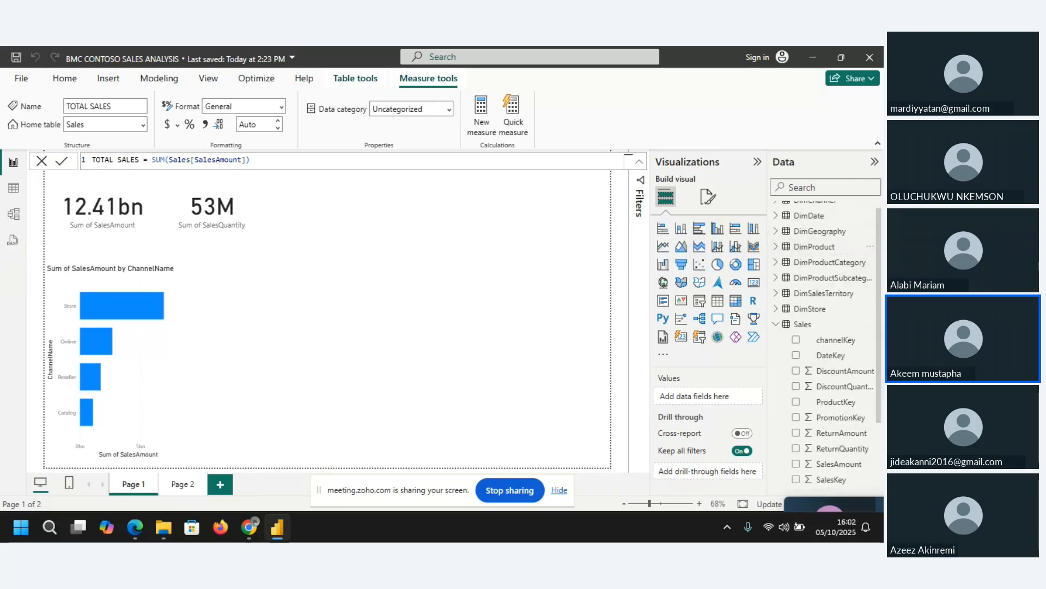
pyautogui.moveTo(878, 306); pyautogui.dragTo(878, 374)
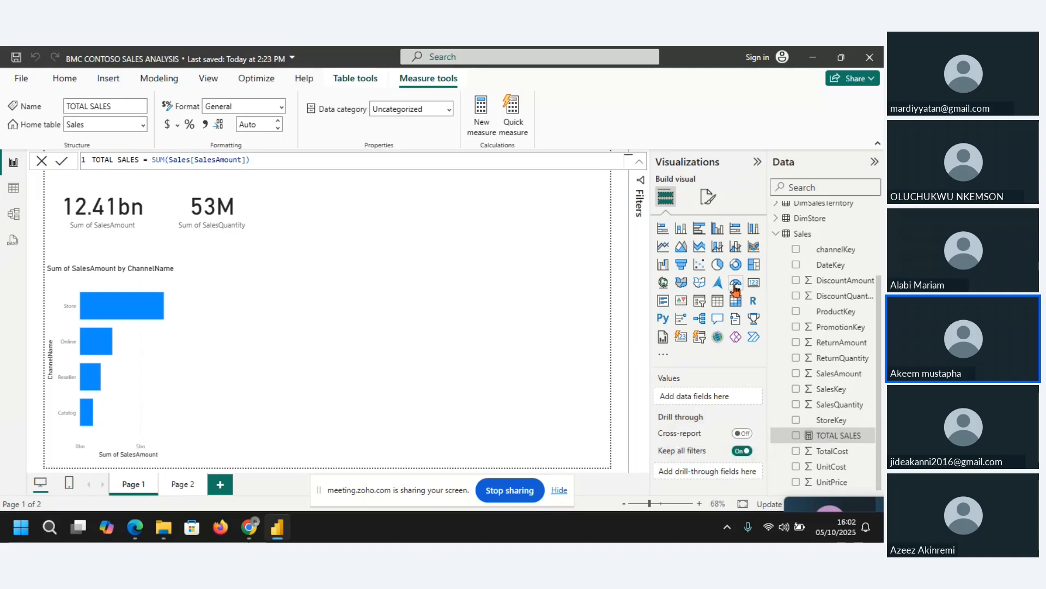
# Add a card visual to the report page that shows the TOTAL SALES measure and widen it to fit the full value.
pyautogui.click(553, 275)
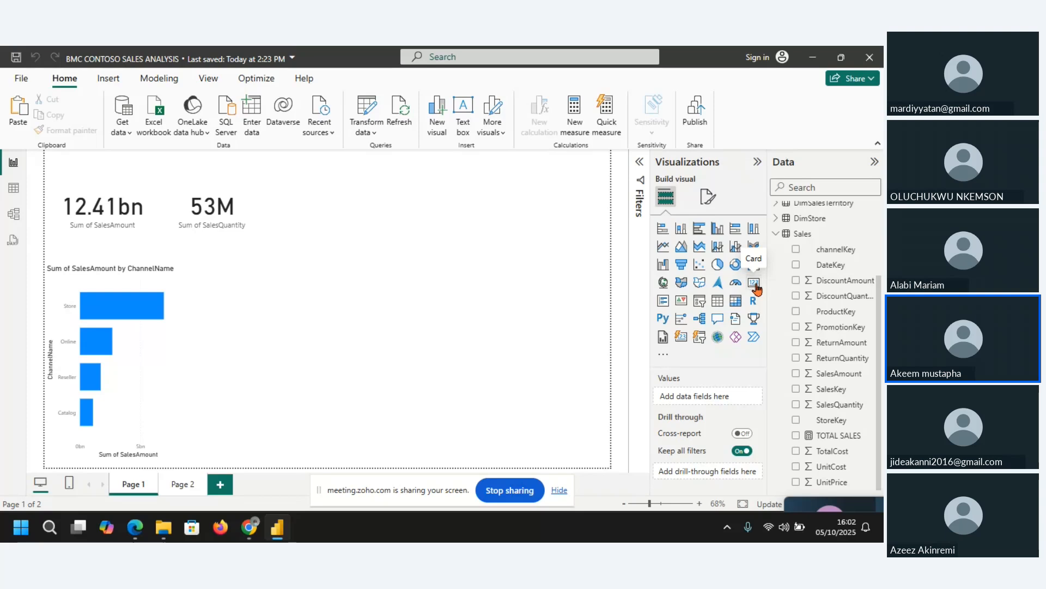
pyautogui.click(755, 284)
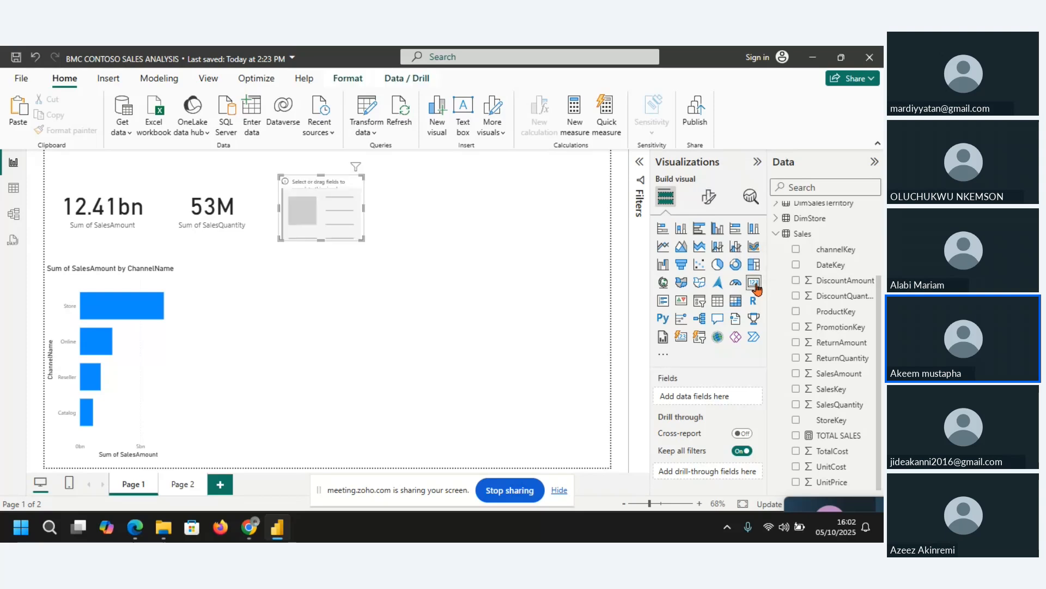
pyautogui.click(796, 436)
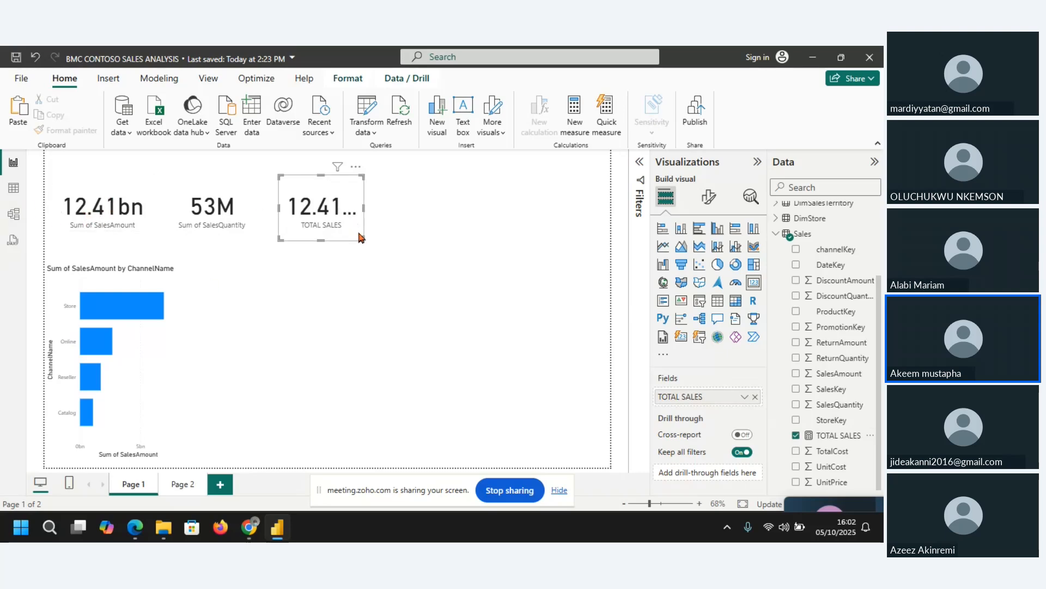
pyautogui.moveTo(362, 237); pyautogui.dragTo(402, 235)
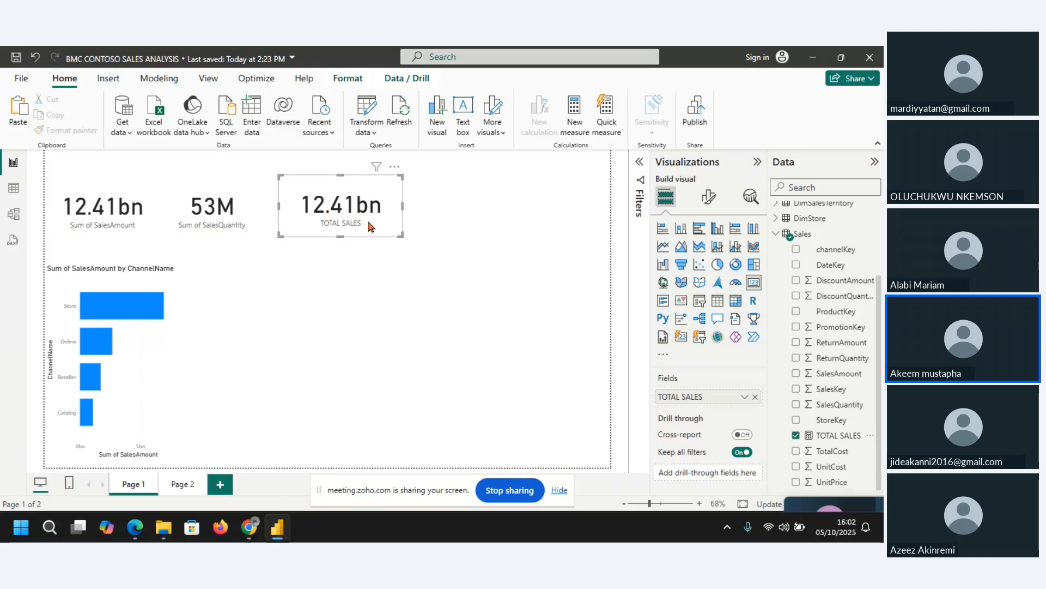
# Delete the Sum of SalesAmount and Sum of SalesQuantity cards and move the TOTAL SALES card directly above the bar chart.
pyautogui.click(113, 222)
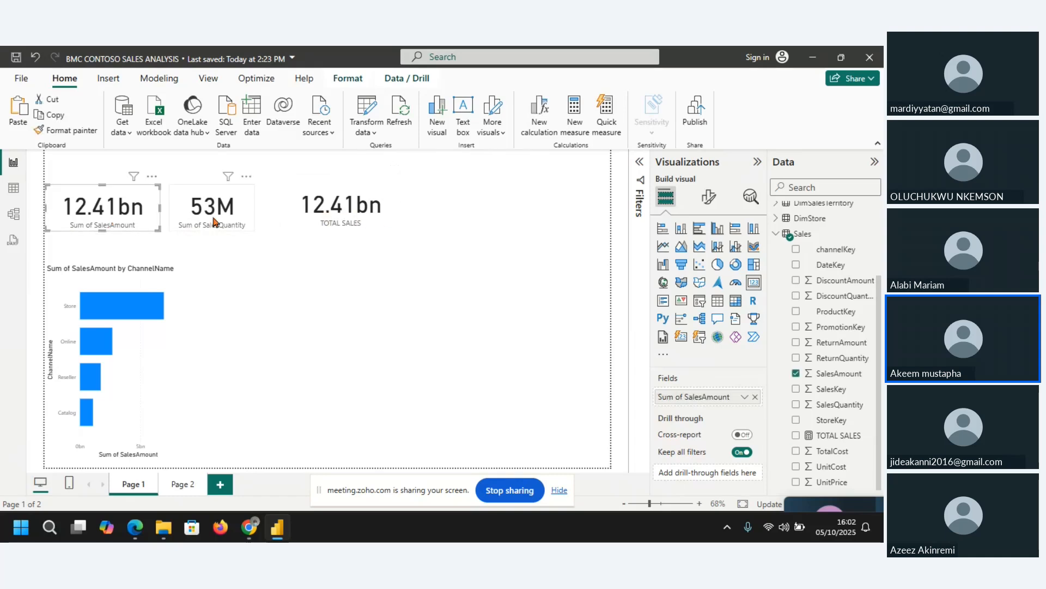
pyautogui.click(364, 197)
pyautogui.click(153, 203)
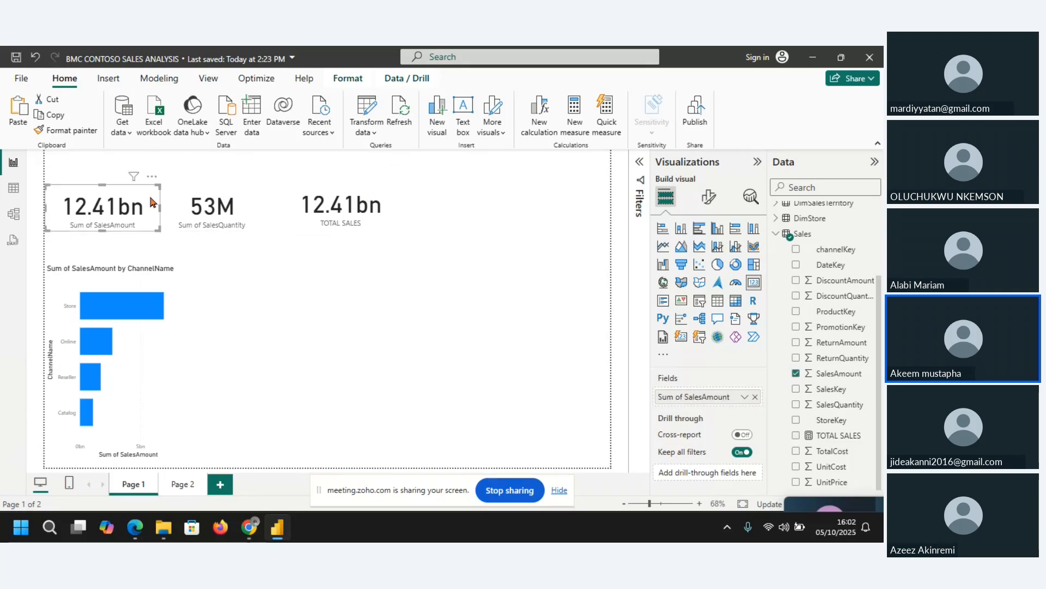
pyautogui.press('Delete')
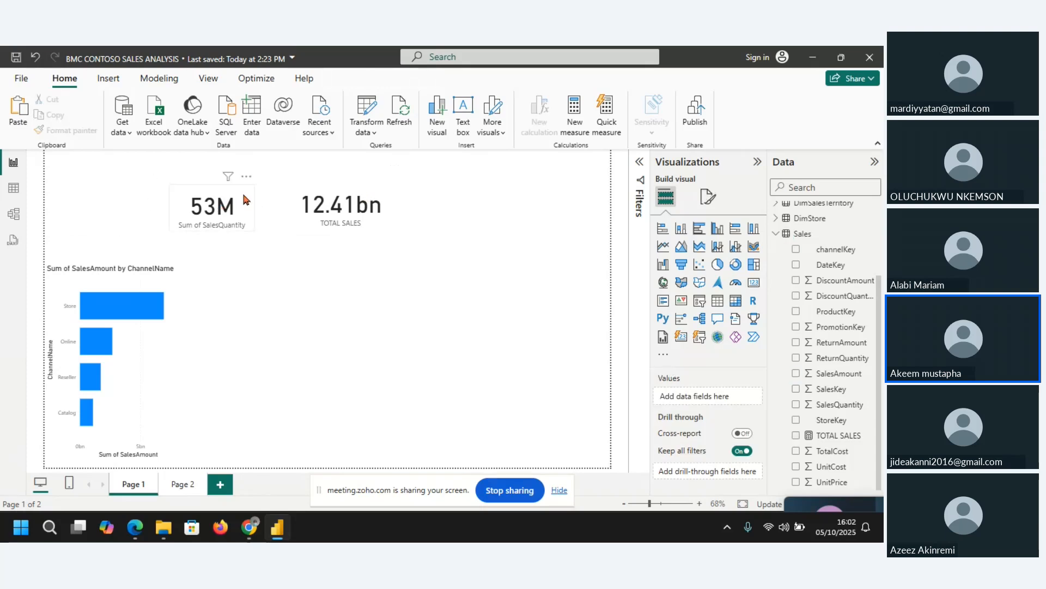
pyautogui.click(244, 196)
pyautogui.press('Delete')
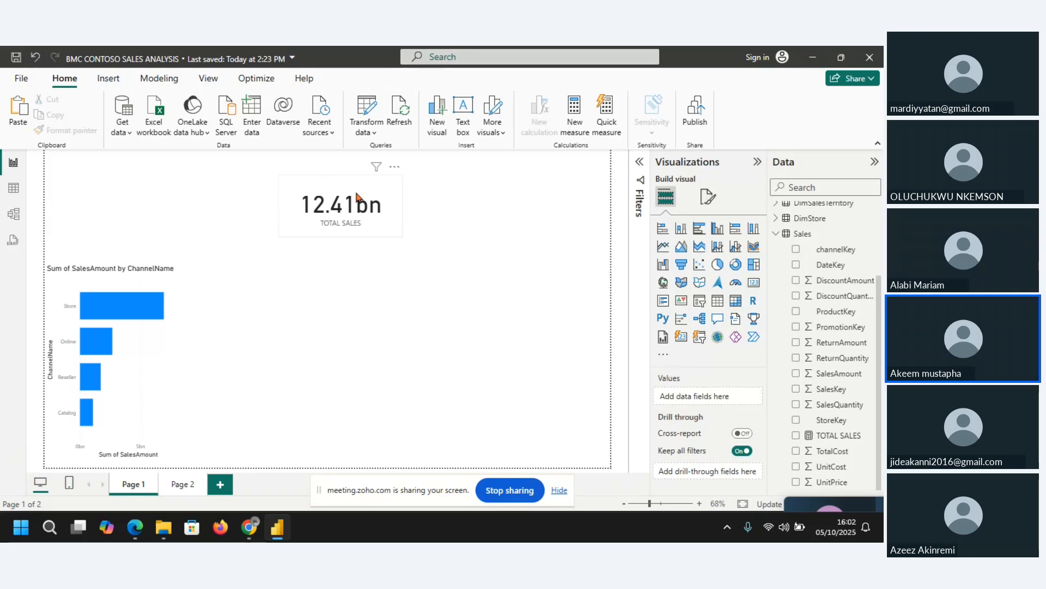
pyautogui.moveTo(357, 197); pyautogui.dragTo(139, 192)
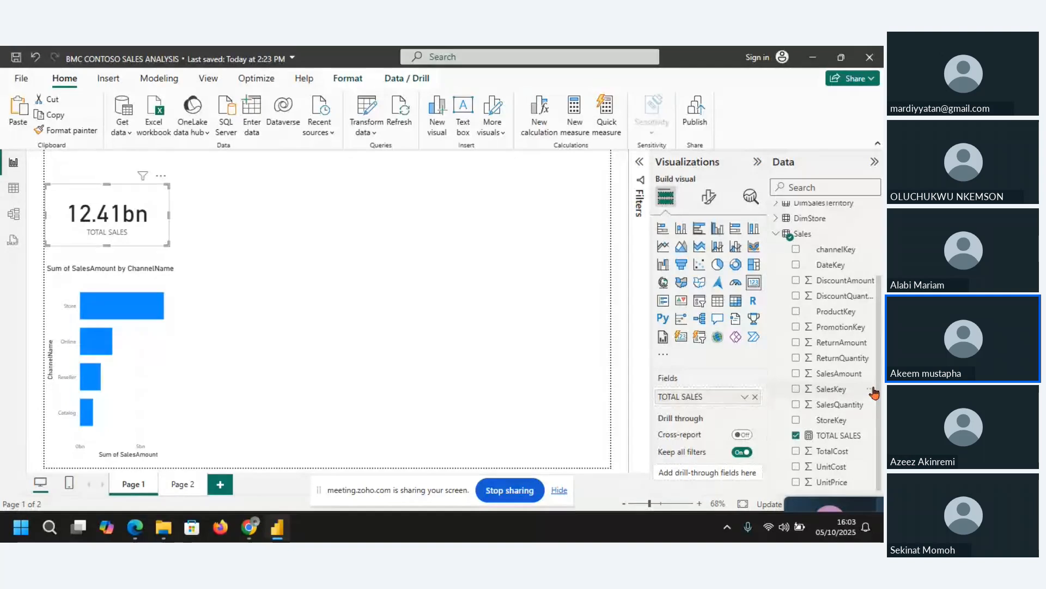
# Start a new measure and replace its default name with TOTAL COST in the formula.
pyautogui.click(570, 122)
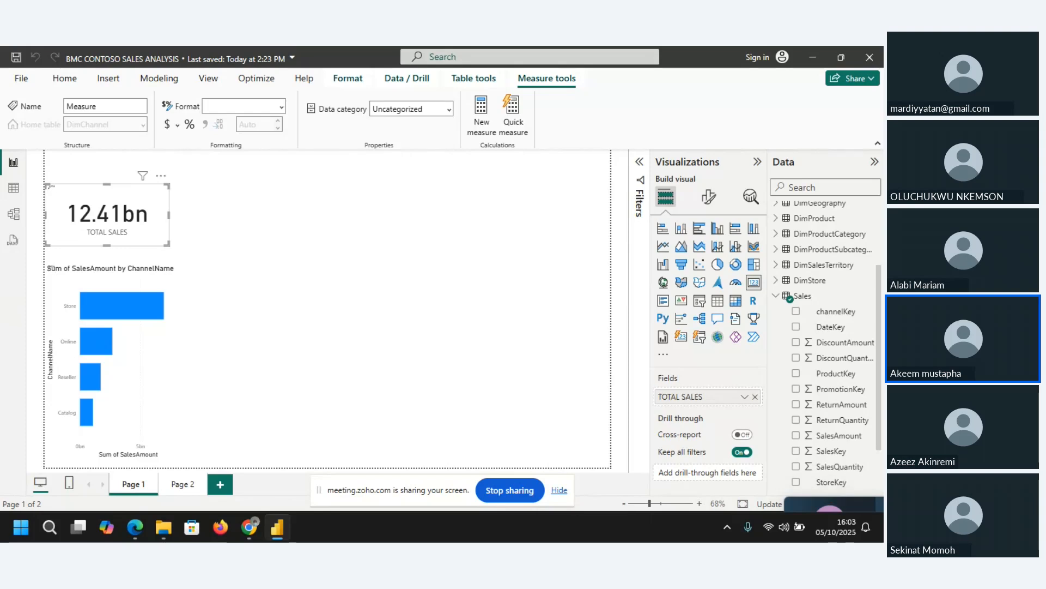
pyautogui.scroll(-2, 881, 399)
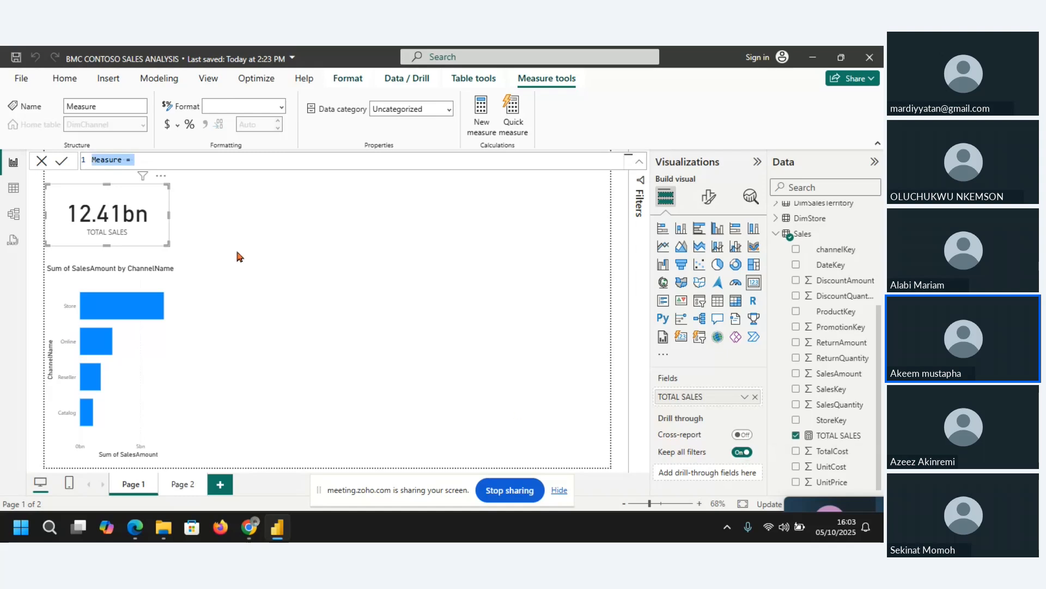
pyautogui.click(124, 164)
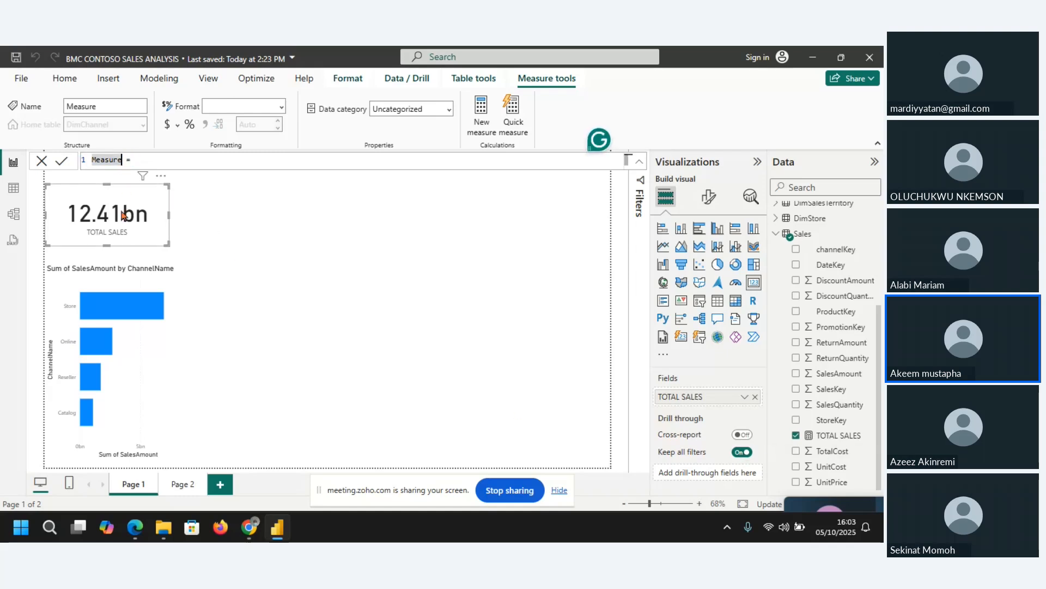
pyautogui.press('BackSpace')
pyautogui.press('BackSpace')
pyautogui.press('BackSpace')
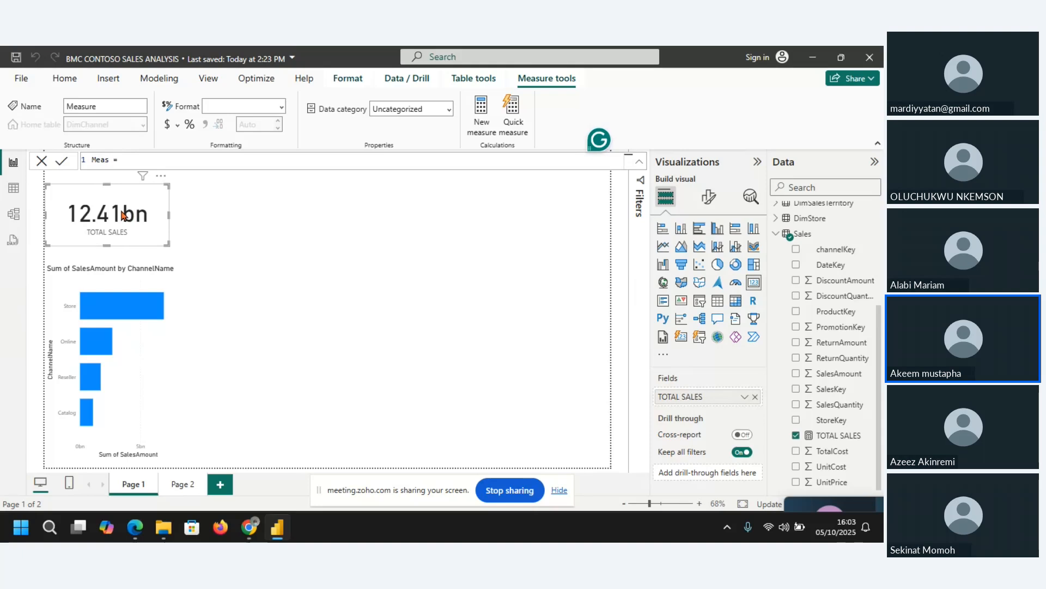
pyautogui.click(124, 215)
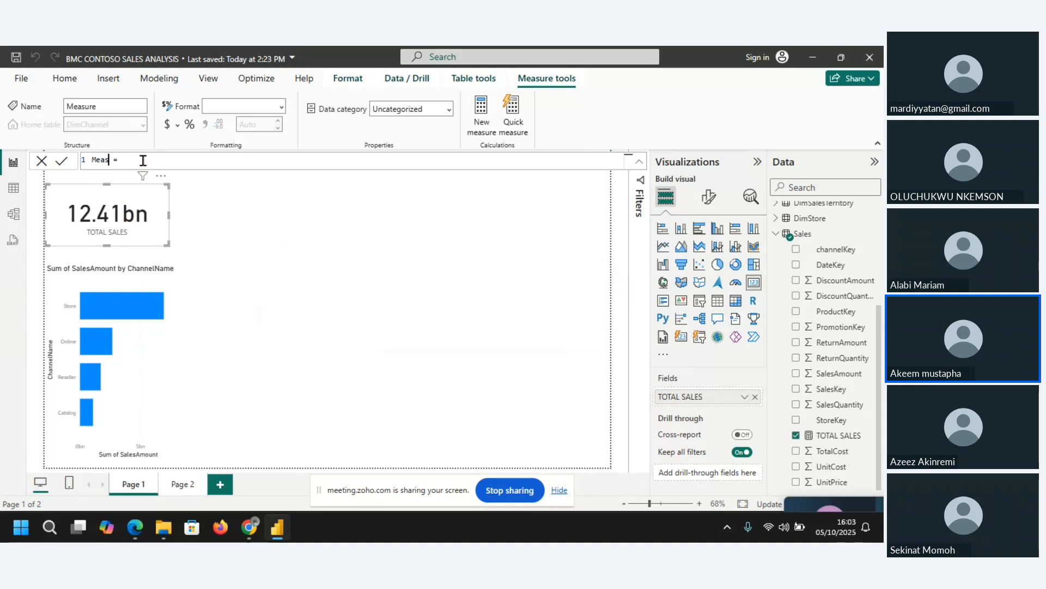
pyautogui.press('BackSpace')
pyautogui.press('BackSpace')
pyautogui.press('BackSpace')
pyautogui.press('BackSpace')
pyautogui.write('T')
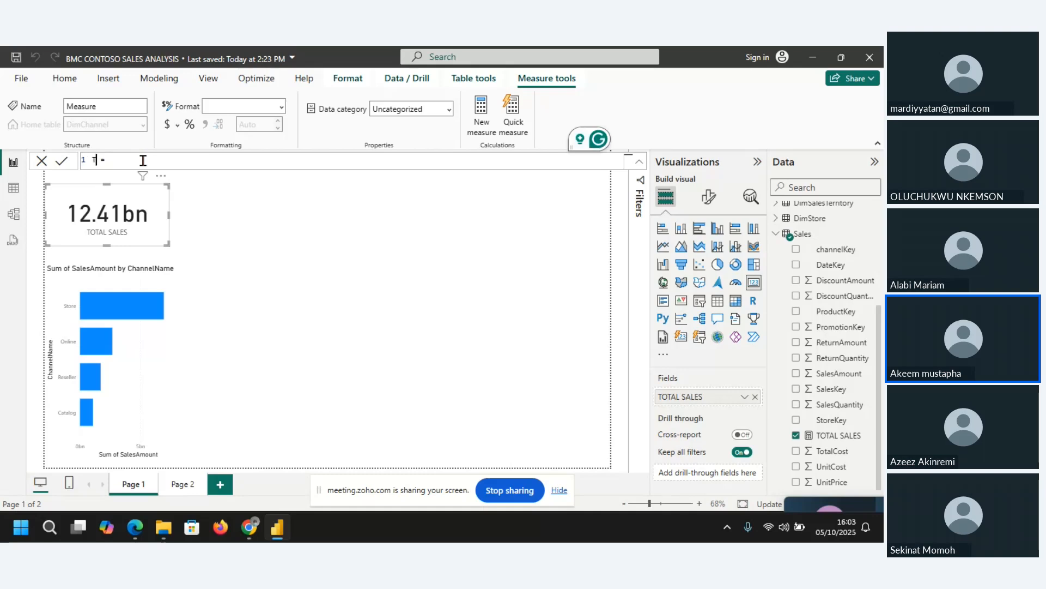
pyautogui.write('OTAL COST')
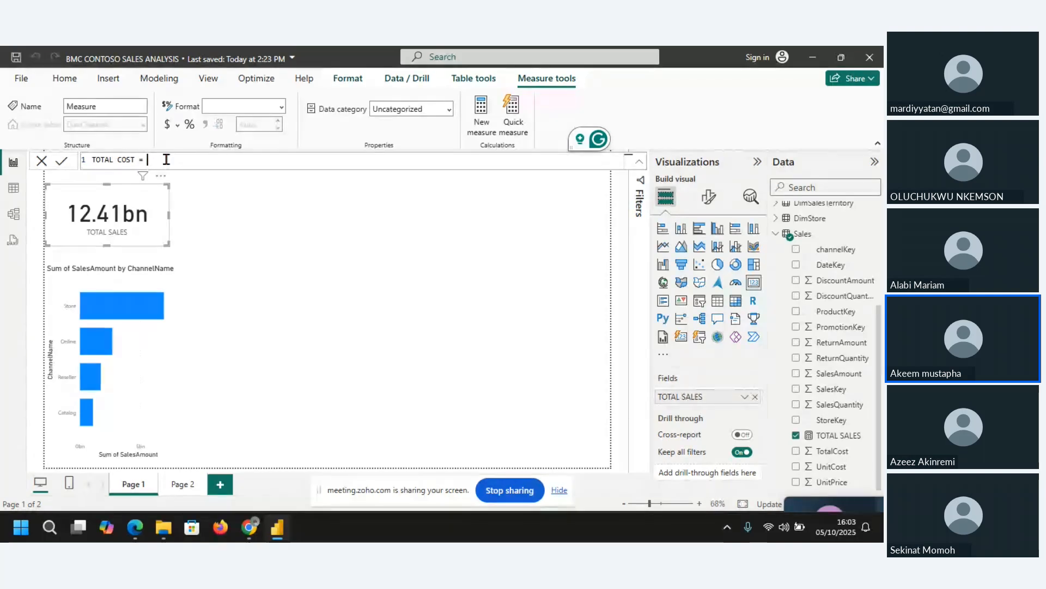
# Define the TOTAL COST measure as SUM(Sales[TotalCost]) and commit the formula.
pyautogui.write('SUM')
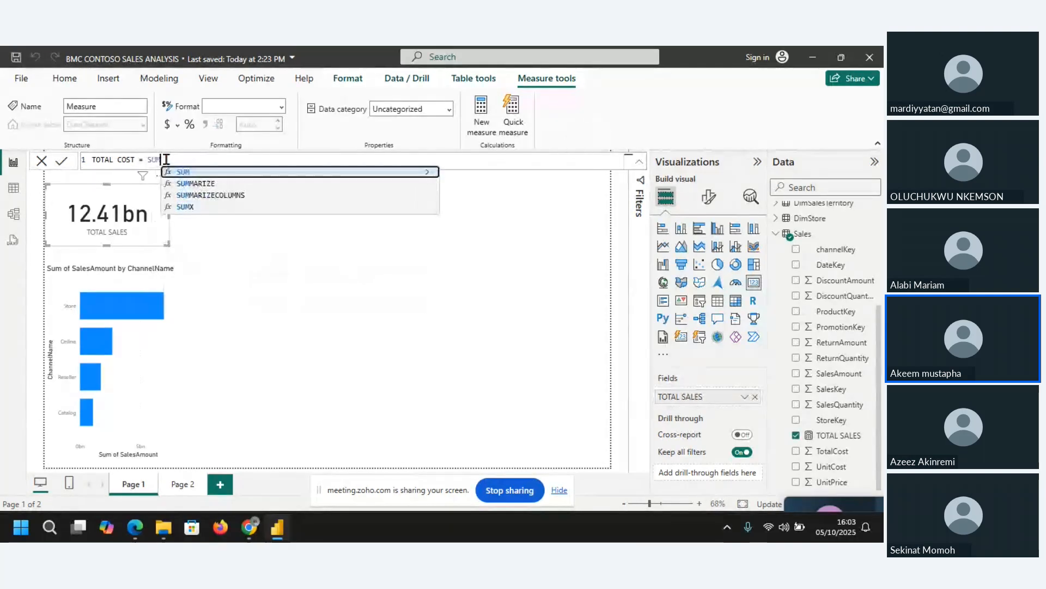
pyautogui.write('(')
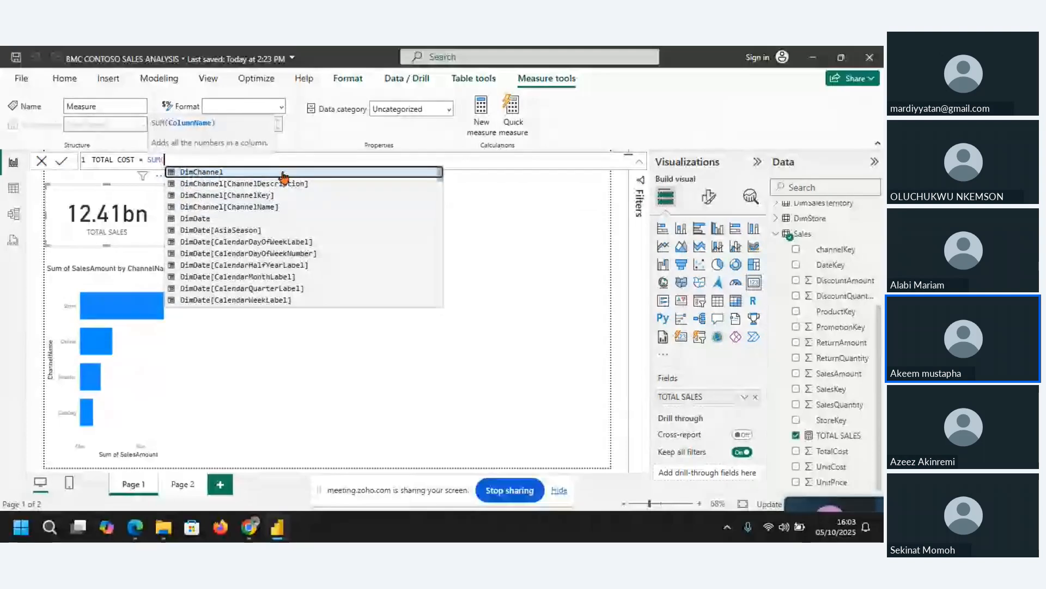
pyautogui.write('TO')
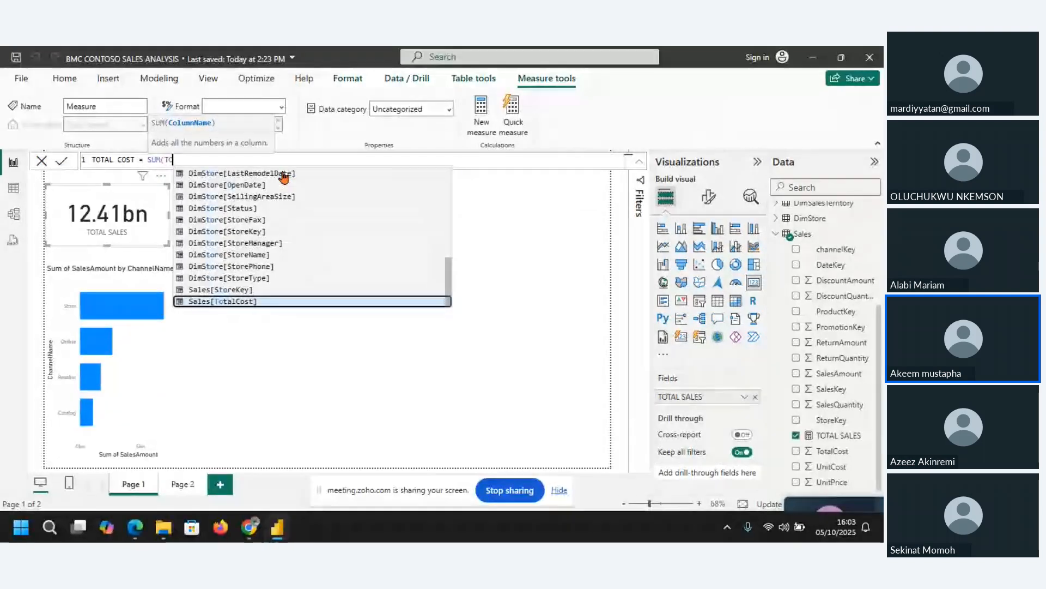
pyautogui.write('TAL')
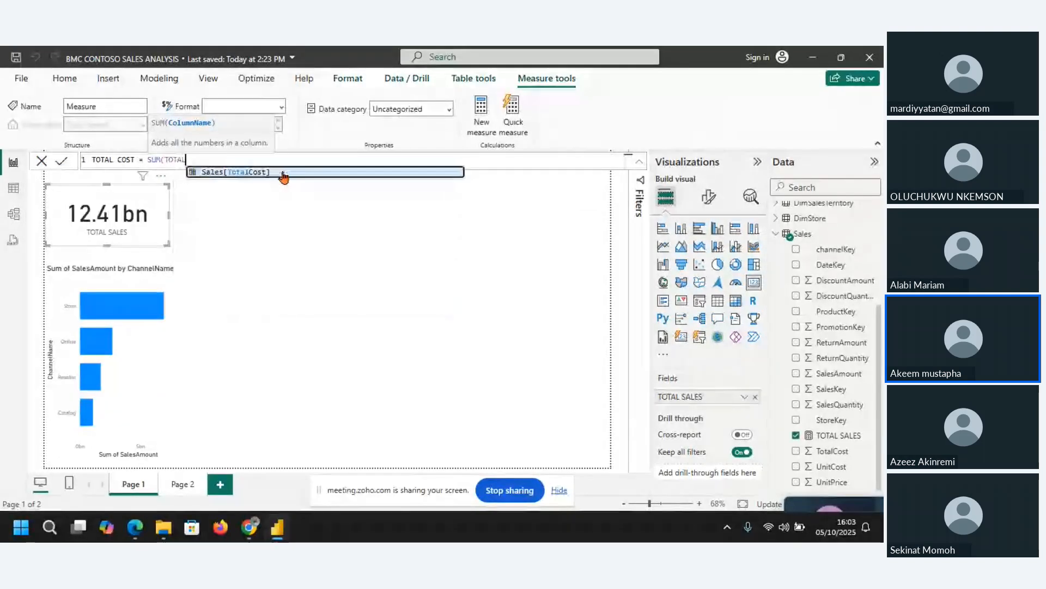
pyautogui.click(249, 173)
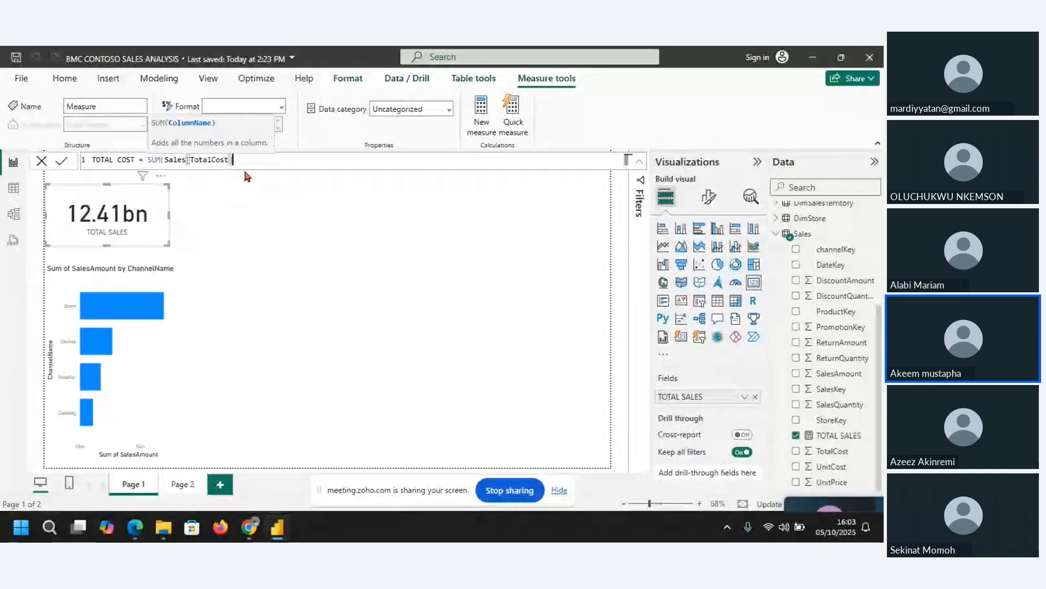
pyautogui.write(')')
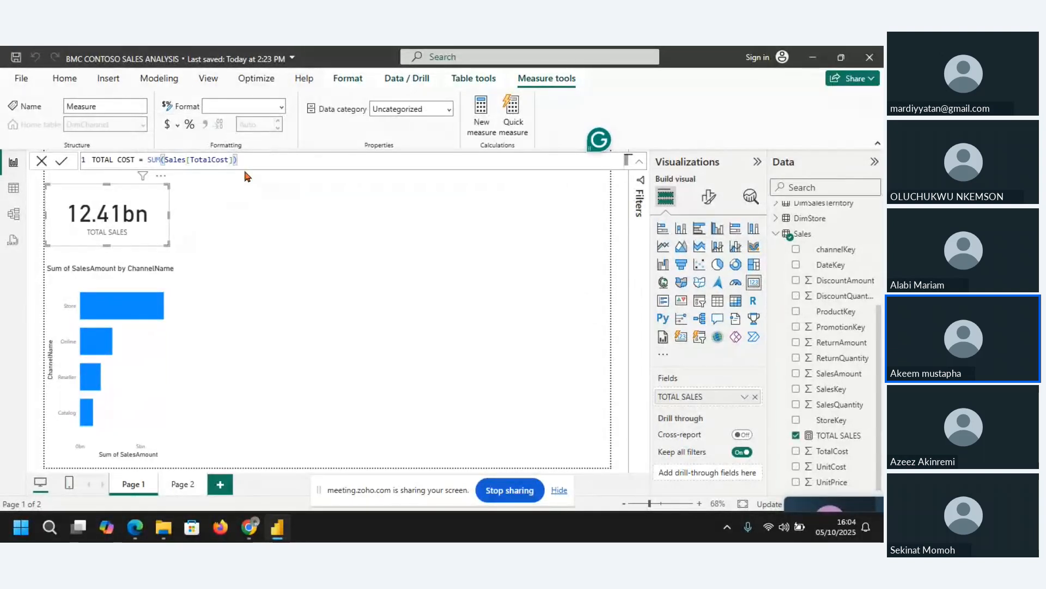
pyautogui.press('Return')
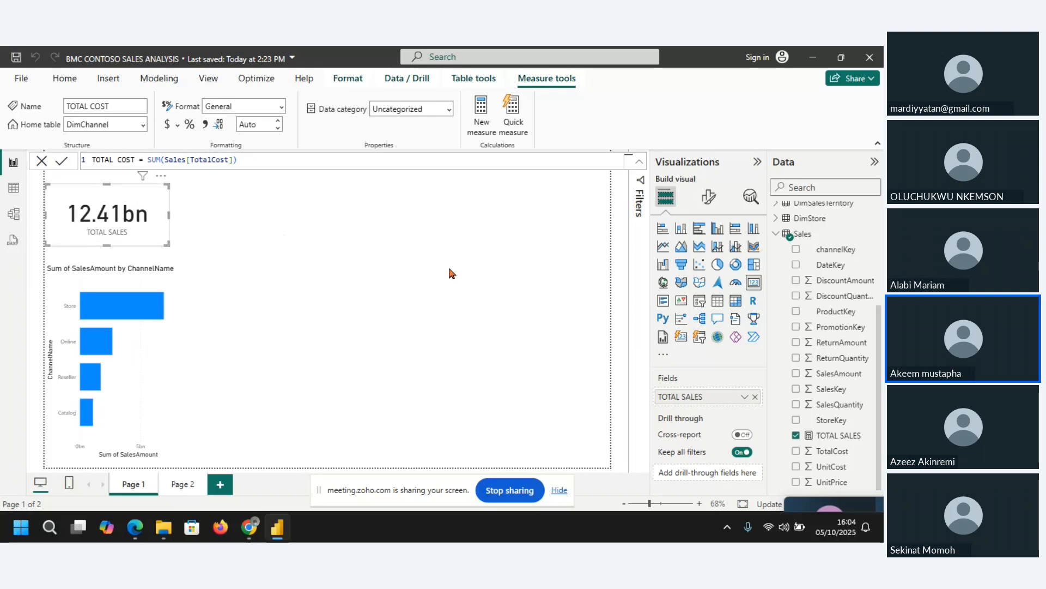
# Locate the TOTAL COST measure under the DimChannel table and add an empty card beside the TOTAL SALES card.
pyautogui.click(324, 203)
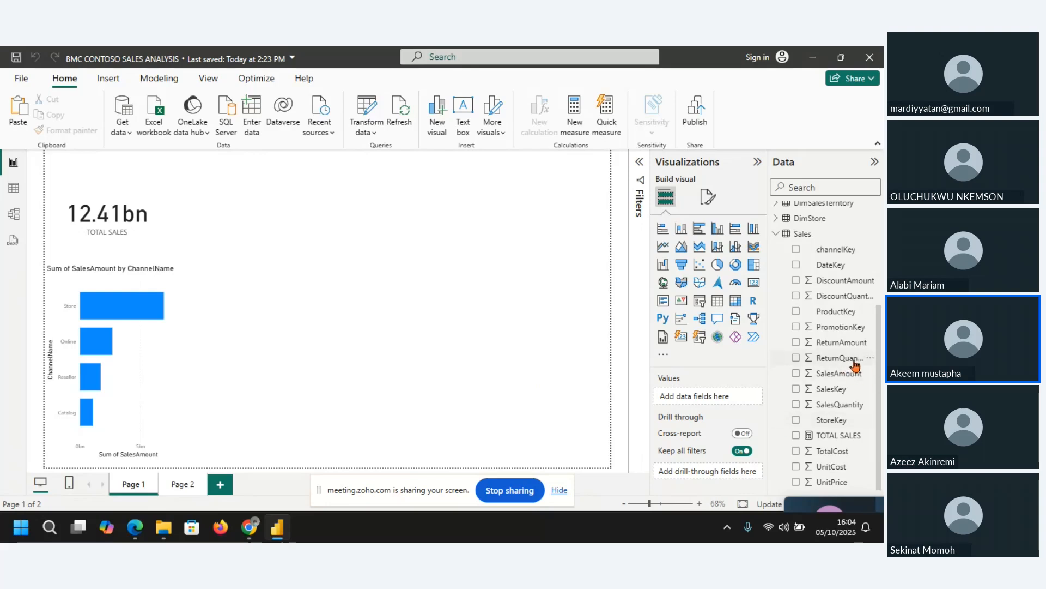
pyautogui.moveTo(880, 377); pyautogui.dragTo(872, 260)
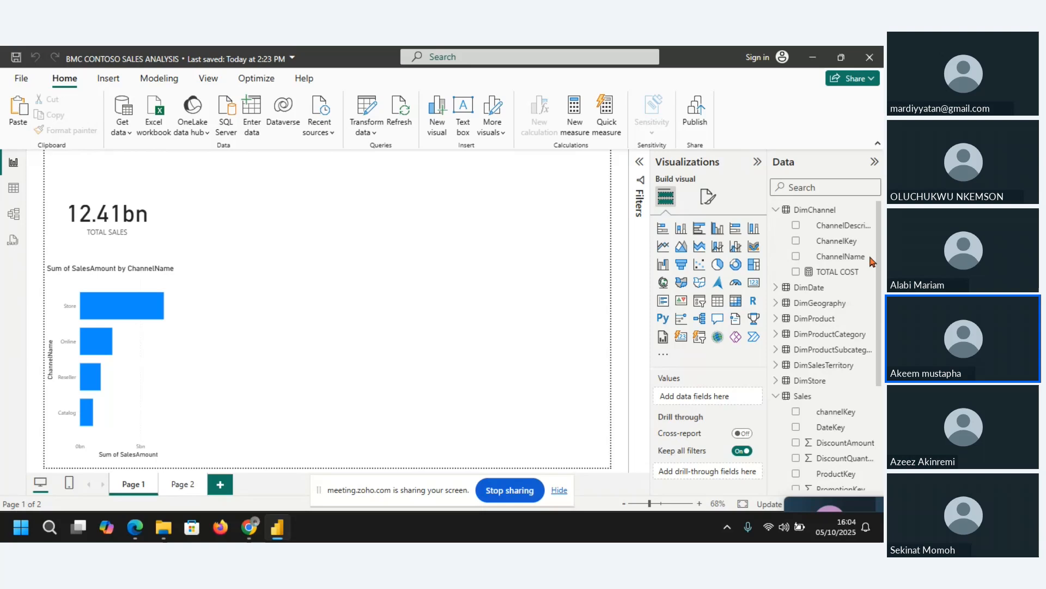
pyautogui.click(843, 273)
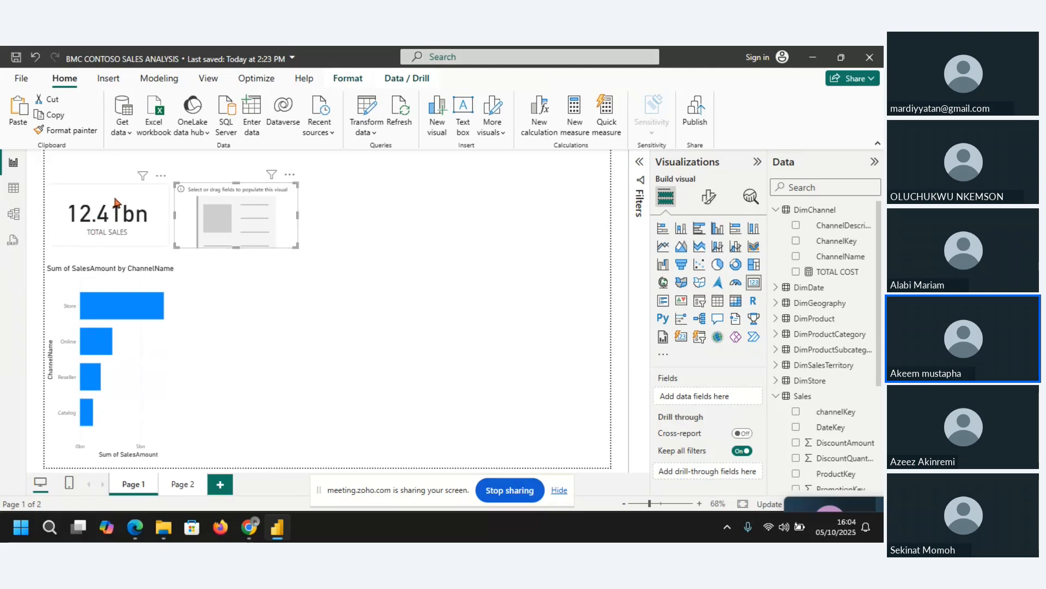
# Try converting the Sum of SalesAmount by ChannelName bar chart to a card, and undo the conversion.
pyautogui.click(145, 206)
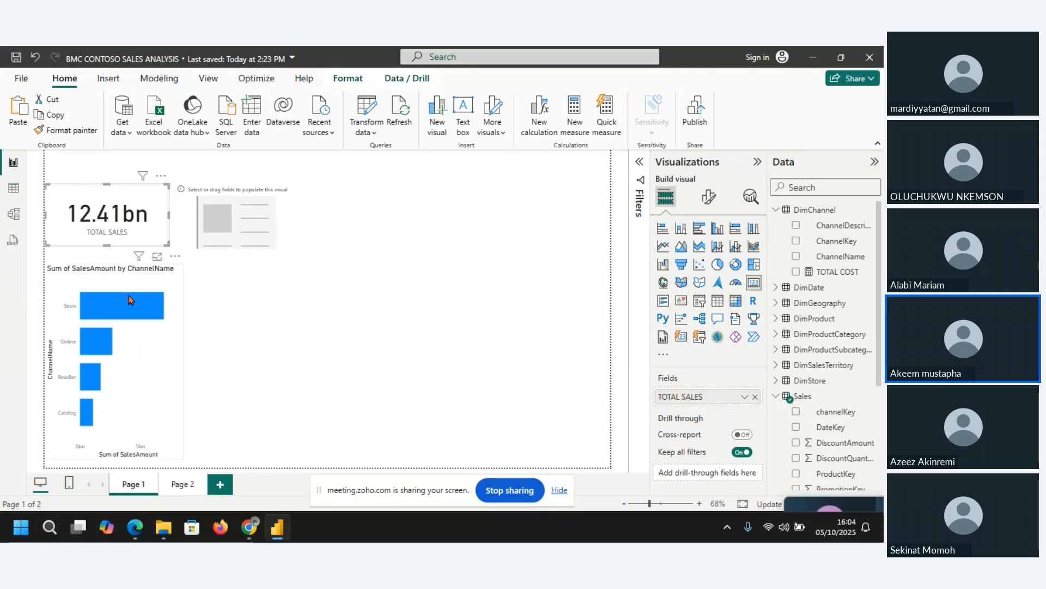
pyautogui.click(141, 374)
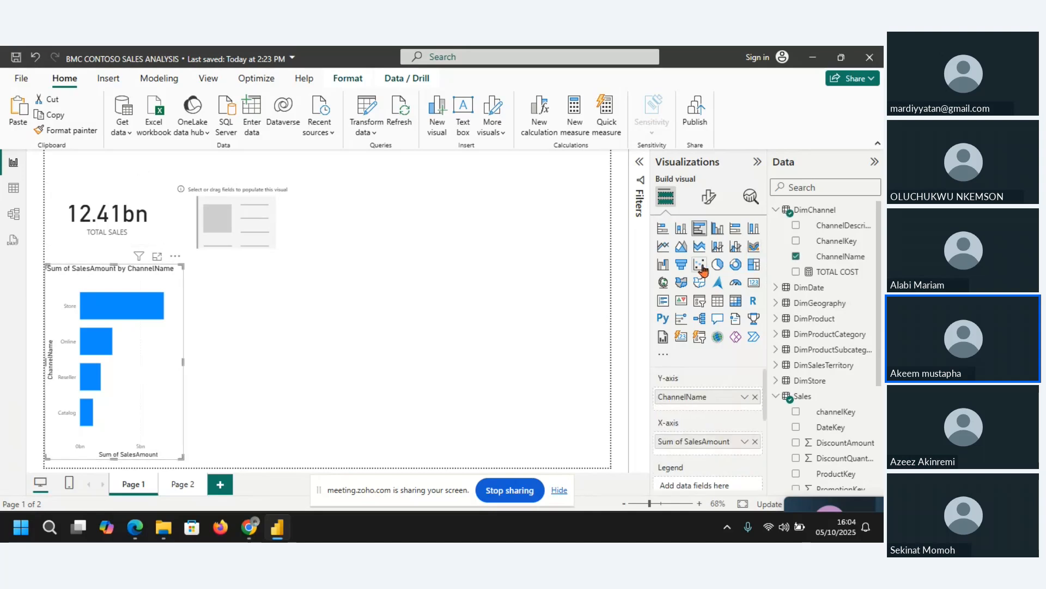
pyautogui.click(755, 289)
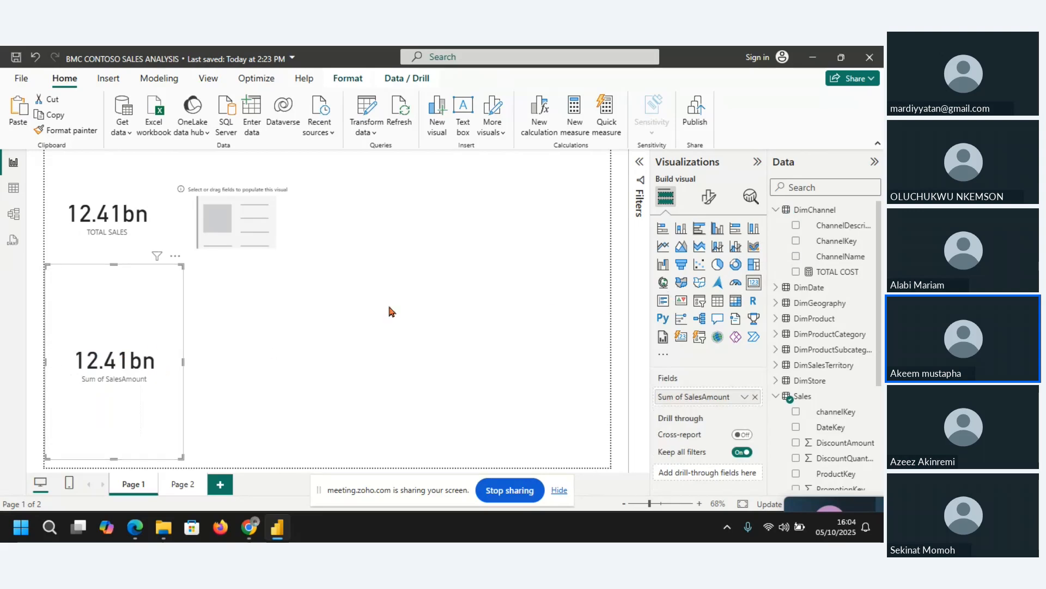
pyautogui.hotkey('ctrl', 'z')
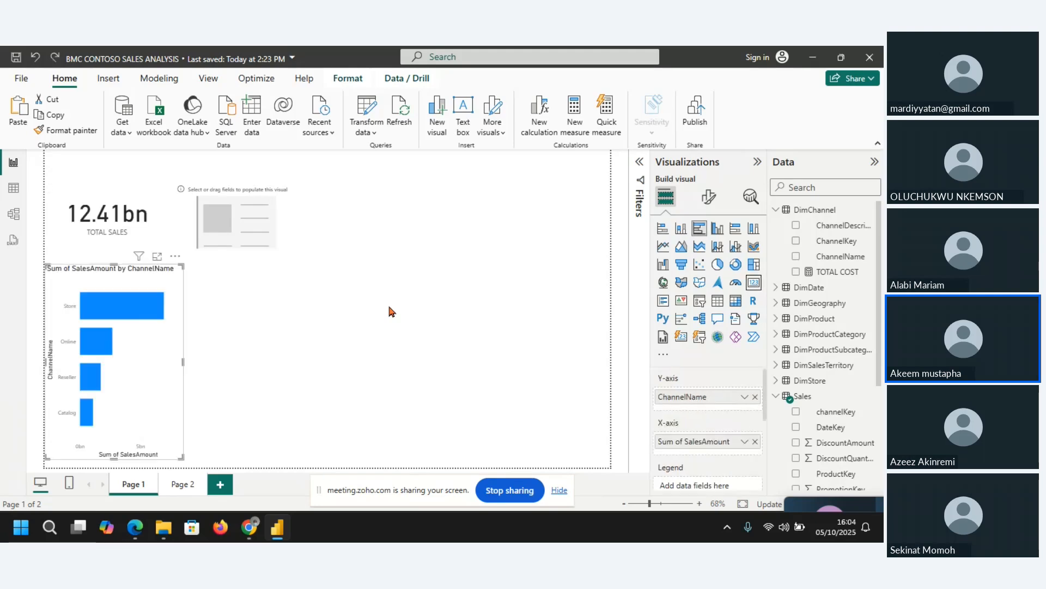
# Populate the empty card with the TOTAL COST measure, align it beside the TOTAL SALES card, and deselect it.
pyautogui.click(237, 212)
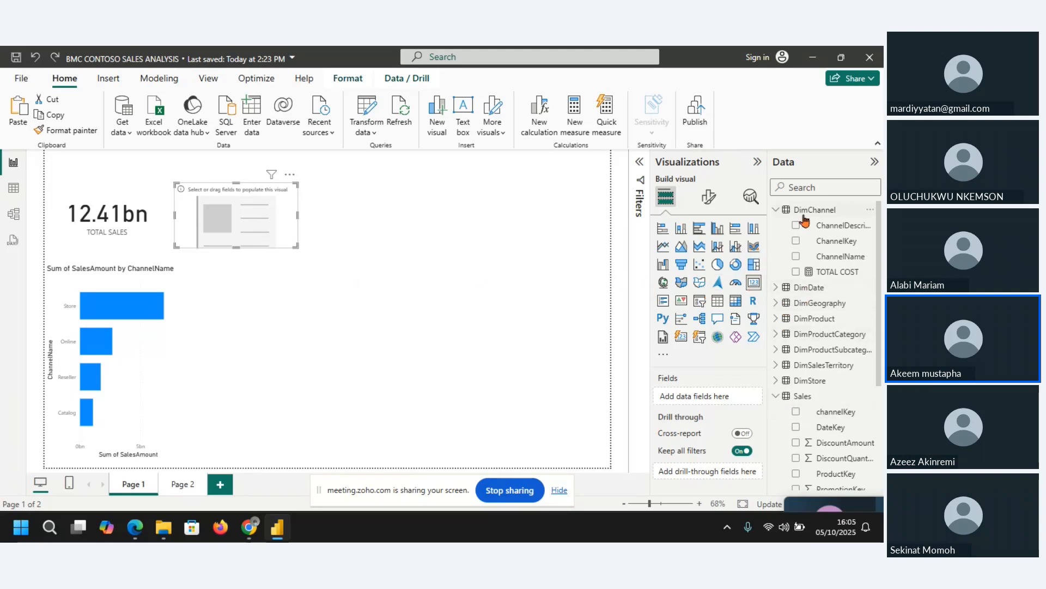
pyautogui.click(796, 272)
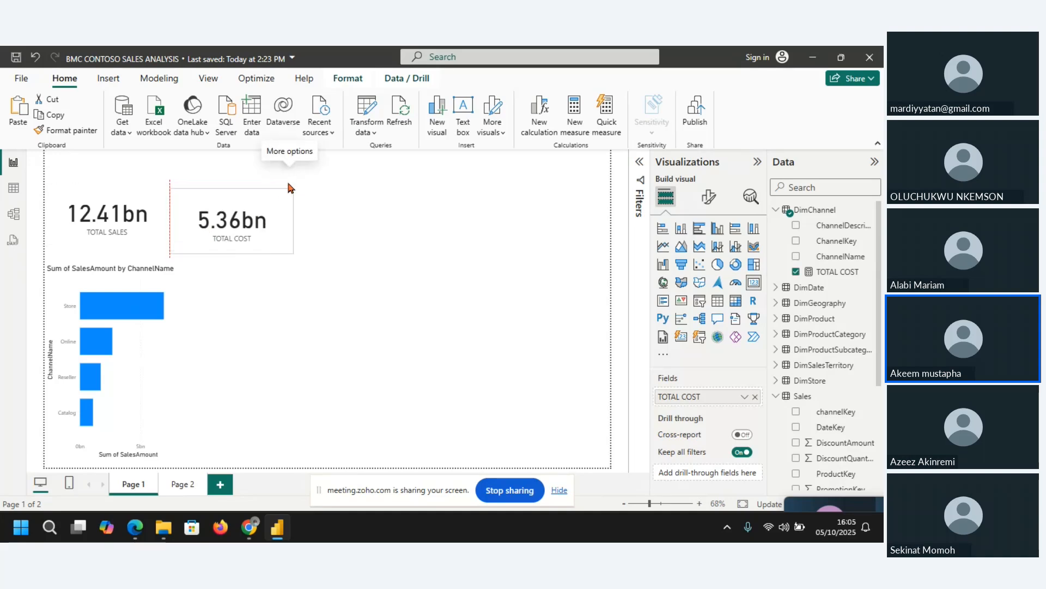
pyautogui.moveTo(290, 179); pyautogui.dragTo(291, 187)
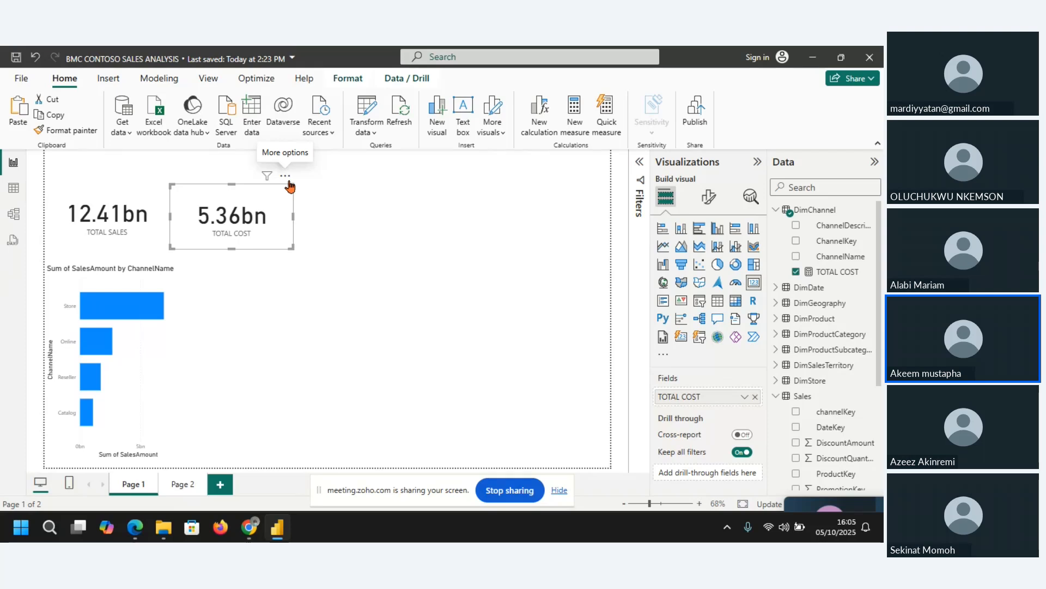
pyautogui.click(446, 280)
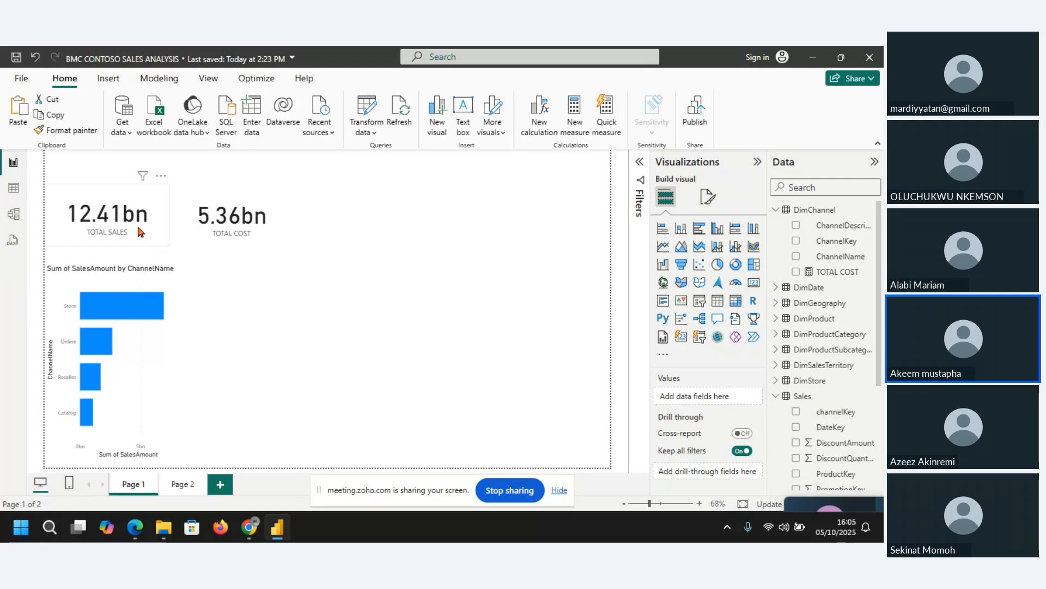
pyautogui.click(557, 251)
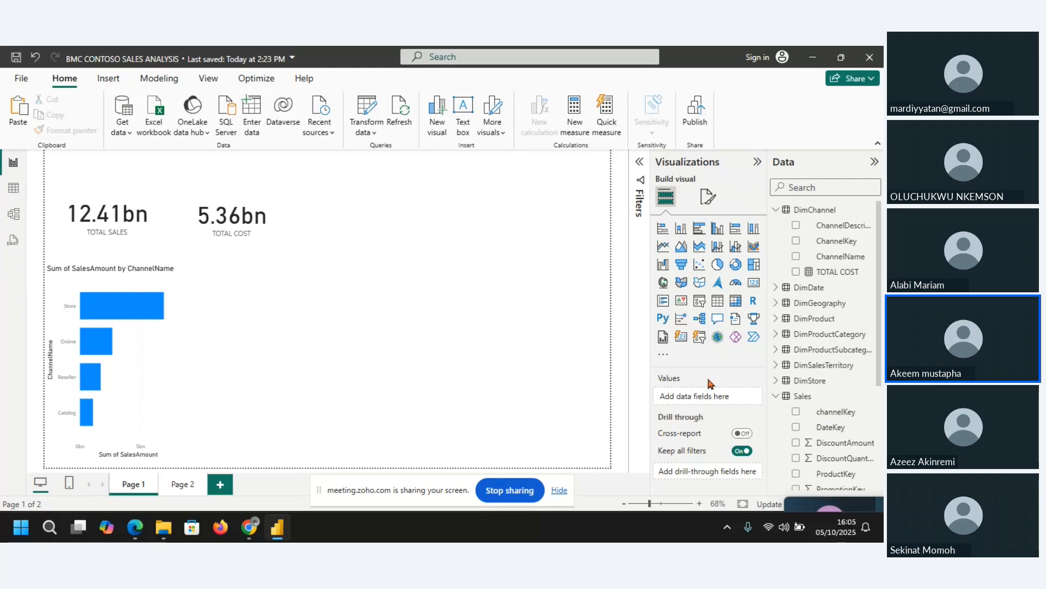
# Create a new measure in the Sales table and name it GROSS PROFIT.
pyautogui.click(777, 397)
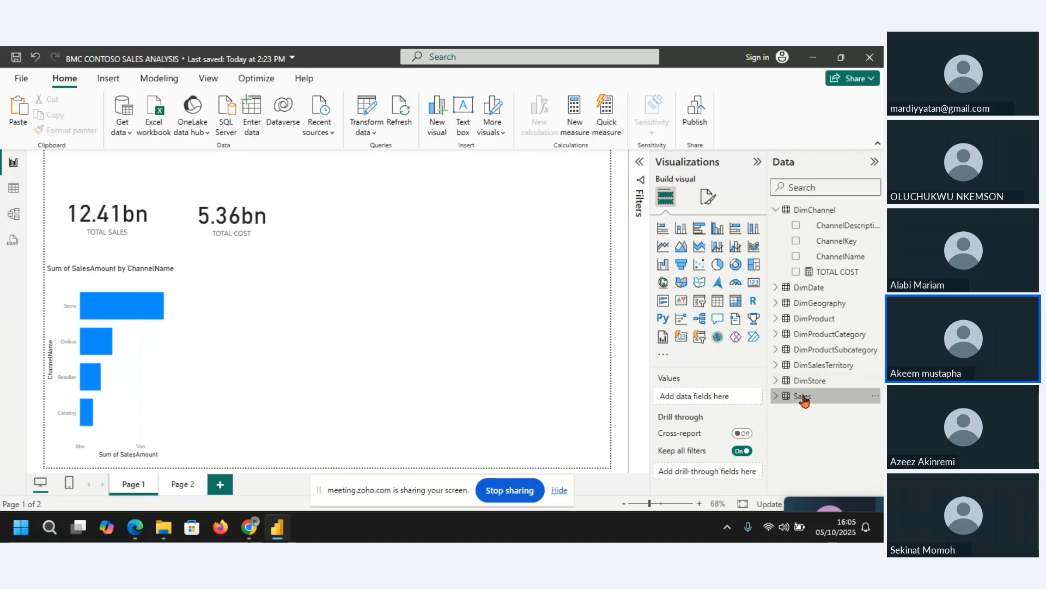
pyautogui.click(803, 397)
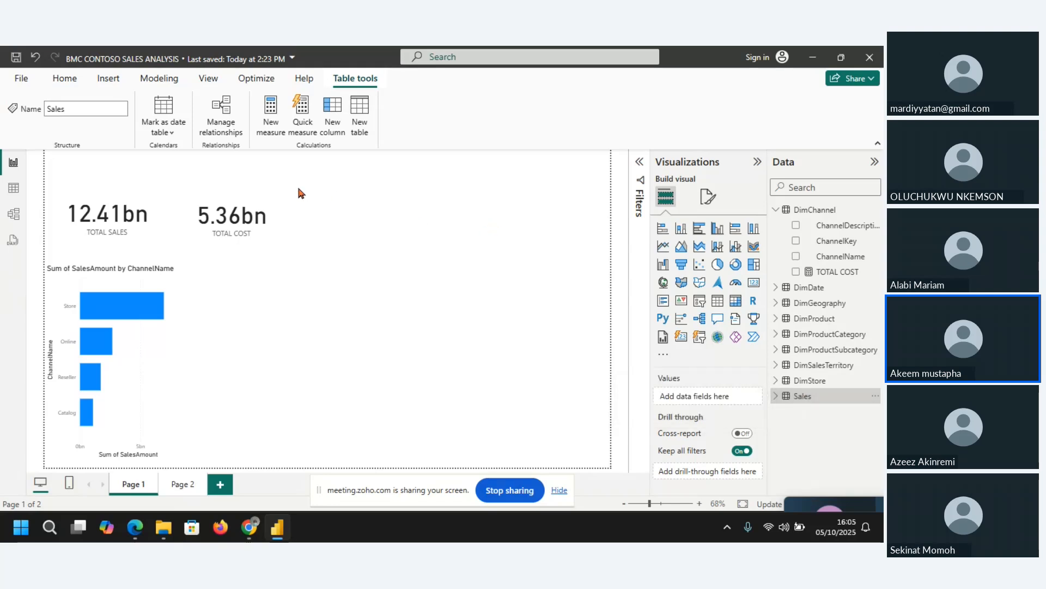
pyautogui.click(270, 126)
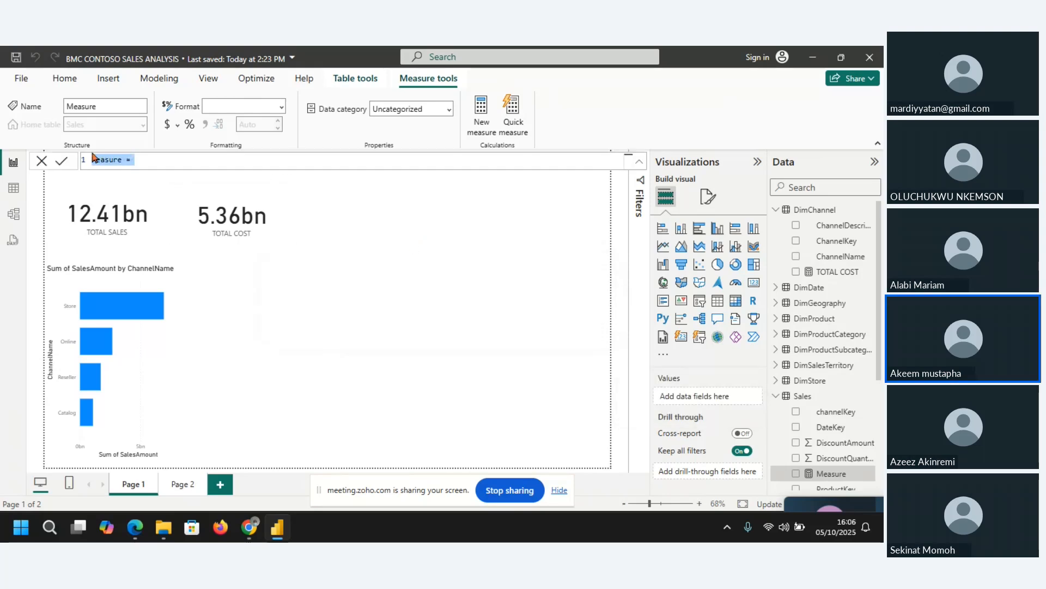
pyautogui.click(122, 161)
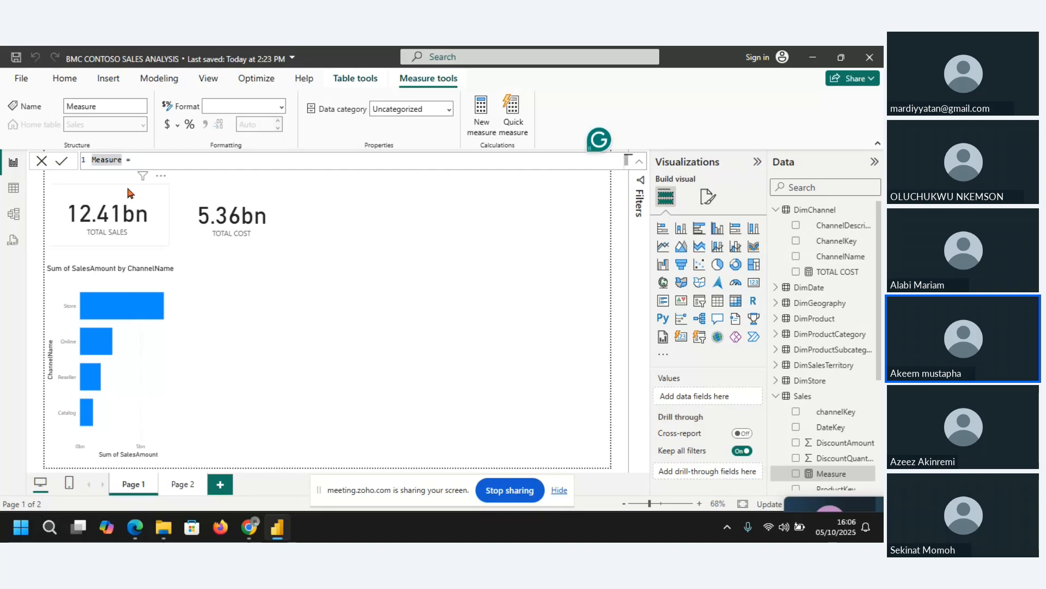
pyautogui.press('BackSpace')
pyautogui.press('BackSpace')
pyautogui.press('BackSpace')
pyautogui.press('BackSpace')
pyautogui.press('BackSpace')
pyautogui.press('BackSpace')
pyautogui.press('BackSpace')
pyautogui.write('gROS')
pyautogui.press('BackSpace')
pyautogui.press('BackSpace')
pyautogui.press('BackSpace')
pyautogui.press('BackSpace')
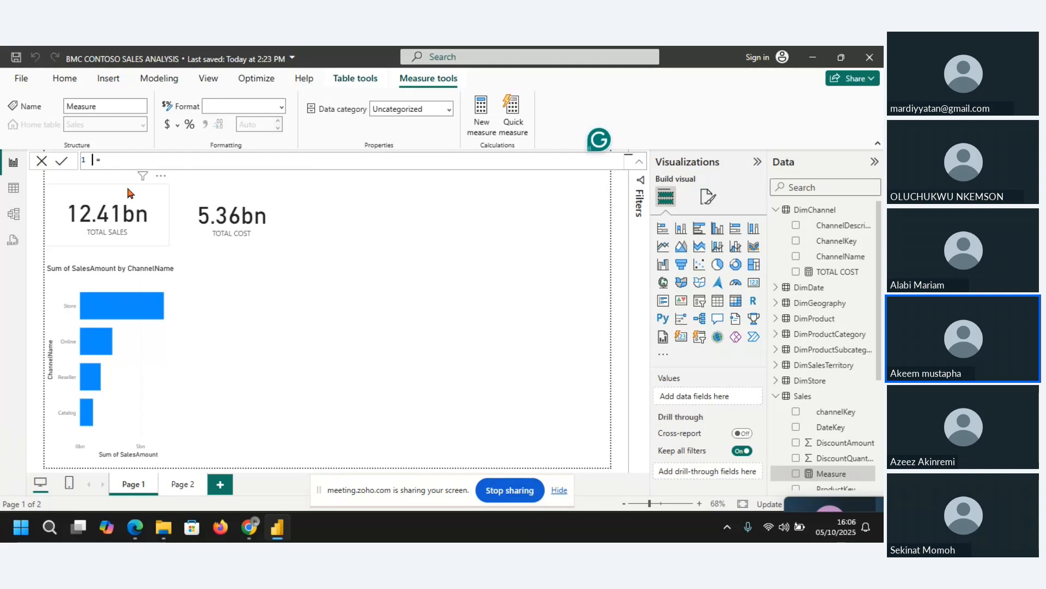
pyautogui.write('GROSS PRO')
pyautogui.write('FIT')
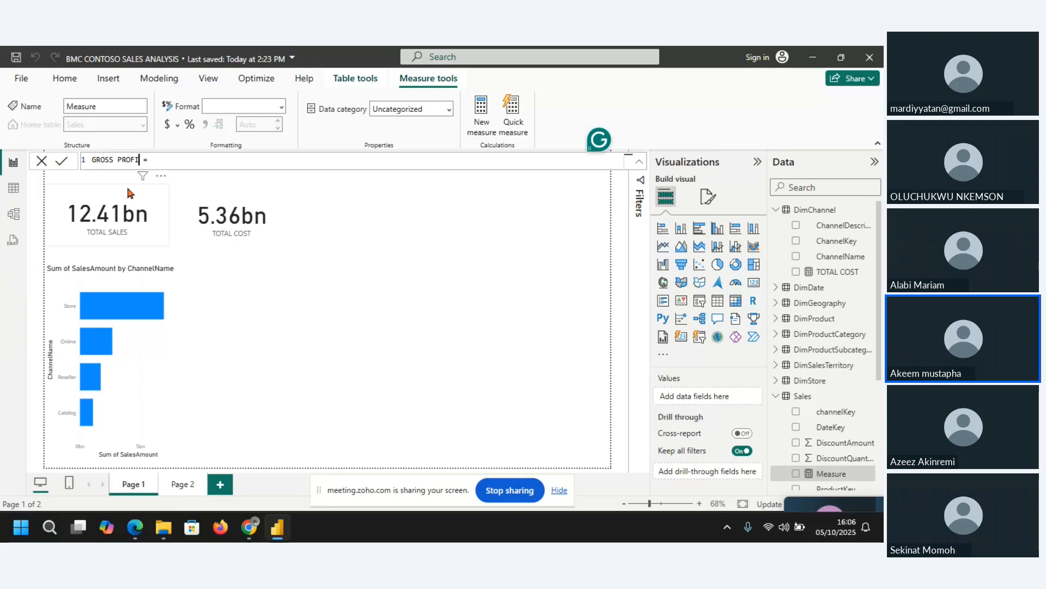
# Define the GROSS PROFIT measure as [TOTAL SALES]-[TOTAL COST] and commit the formula.
pyautogui.click(201, 165)
pyautogui.write('TITA')
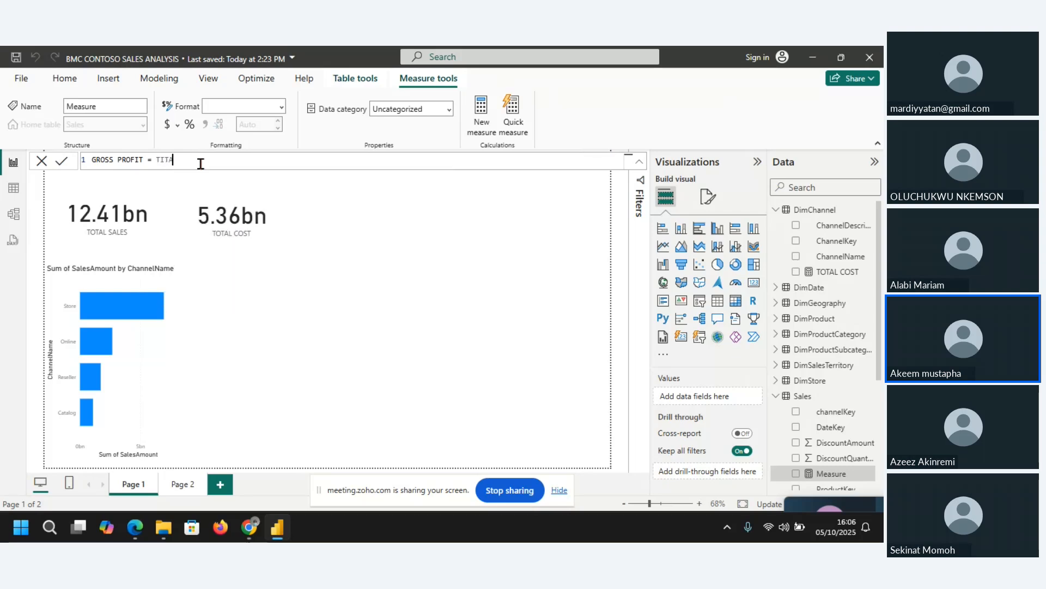
pyautogui.write('L')
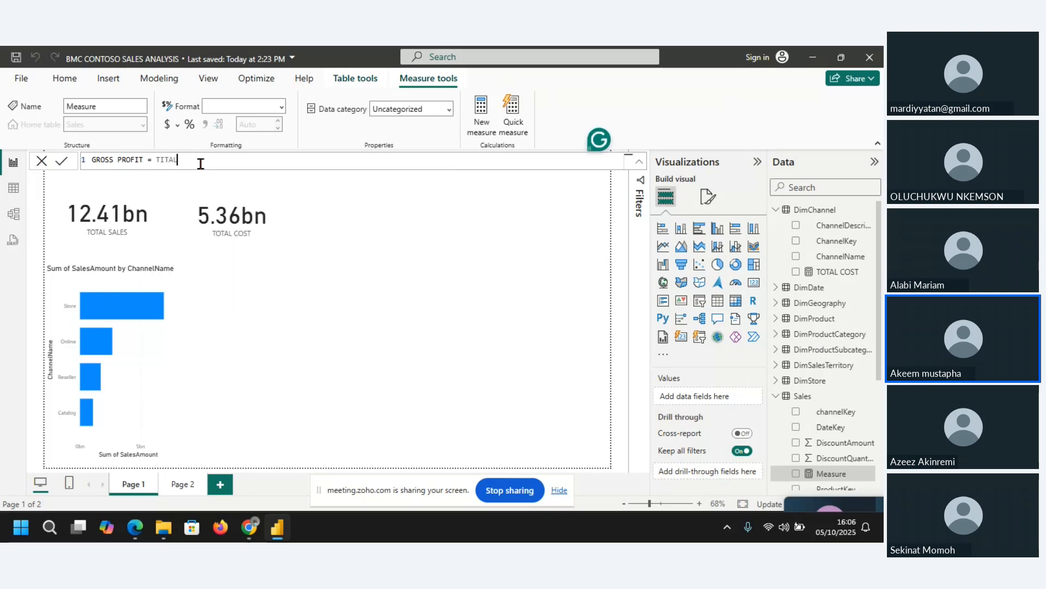
pyautogui.press('BackSpace')
pyautogui.press('BackSpace')
pyautogui.press('BackSpace')
pyautogui.press('BackSpace')
pyautogui.press('BackSpace')
pyautogui.write('OTAL')
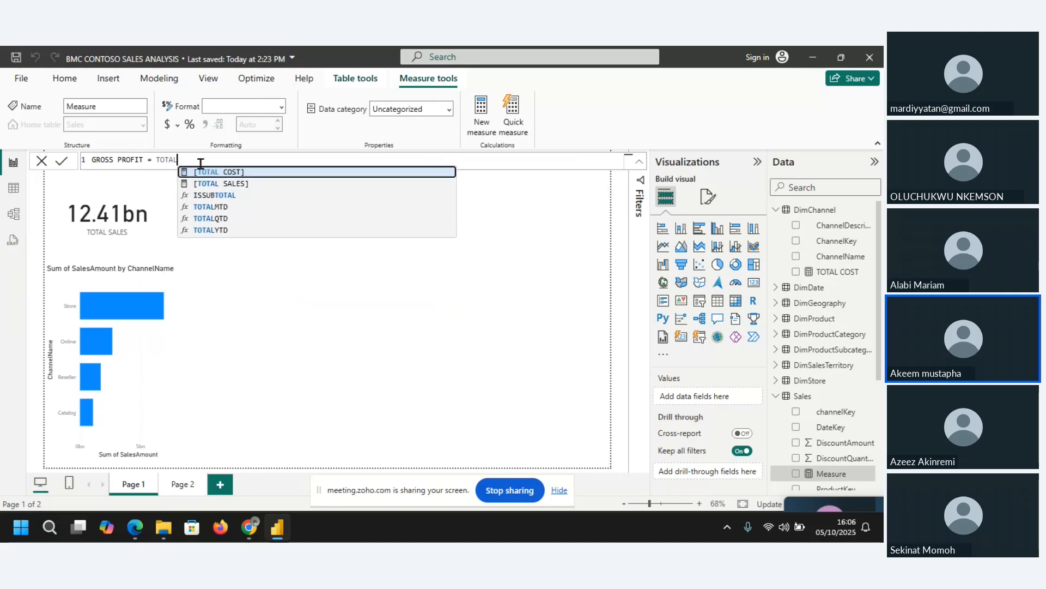
pyautogui.click(213, 183)
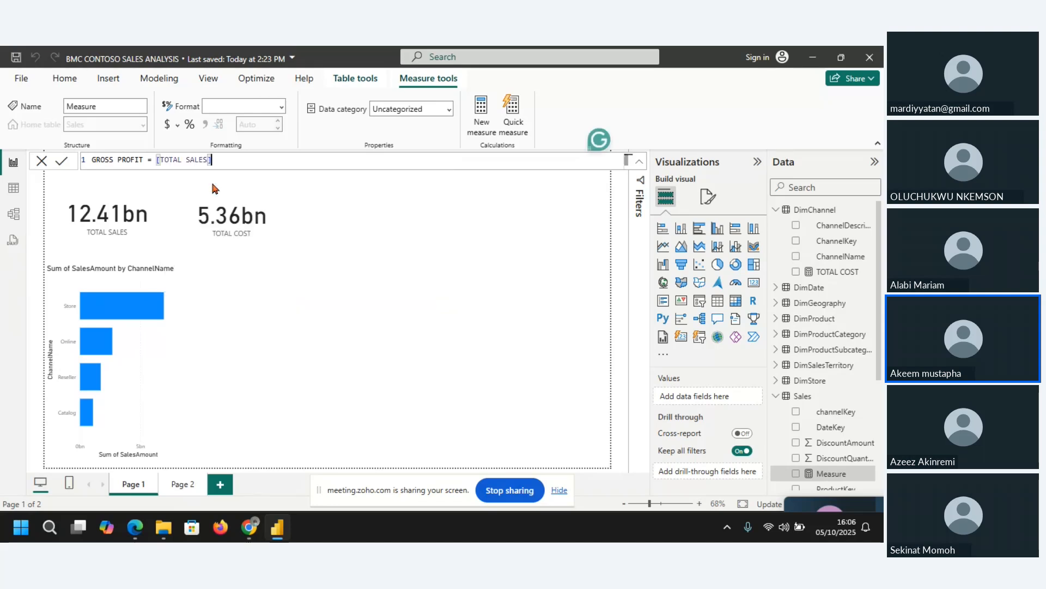
pyautogui.write('-T')
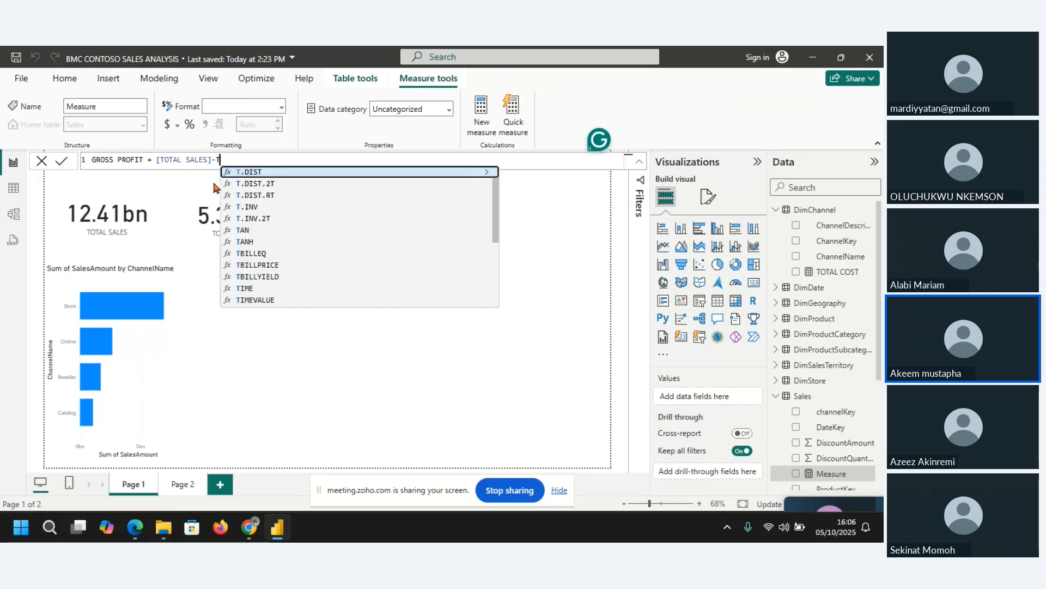
pyautogui.write('OTAL CO')
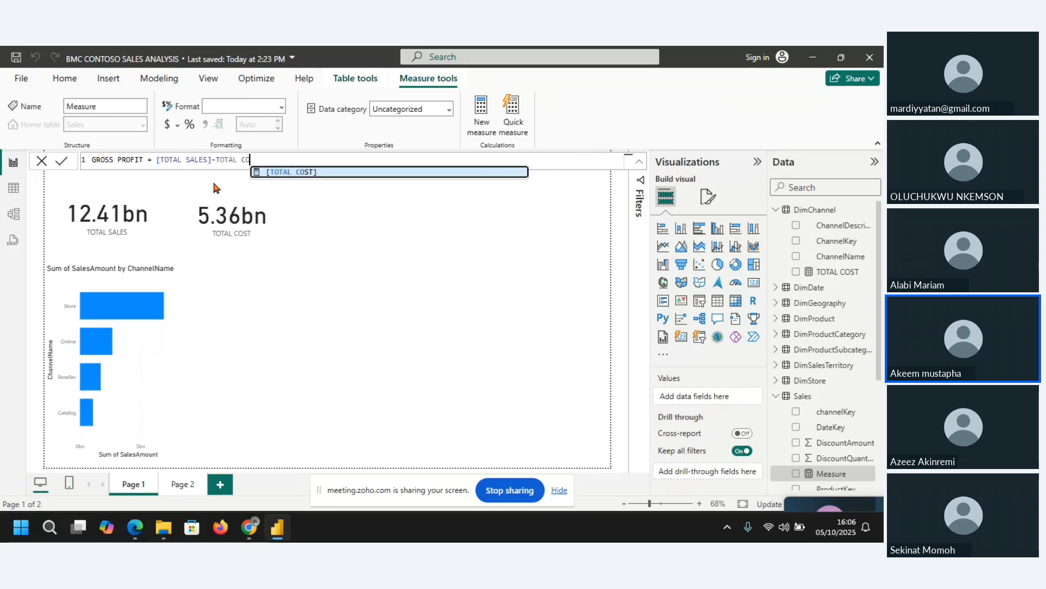
pyautogui.click(276, 172)
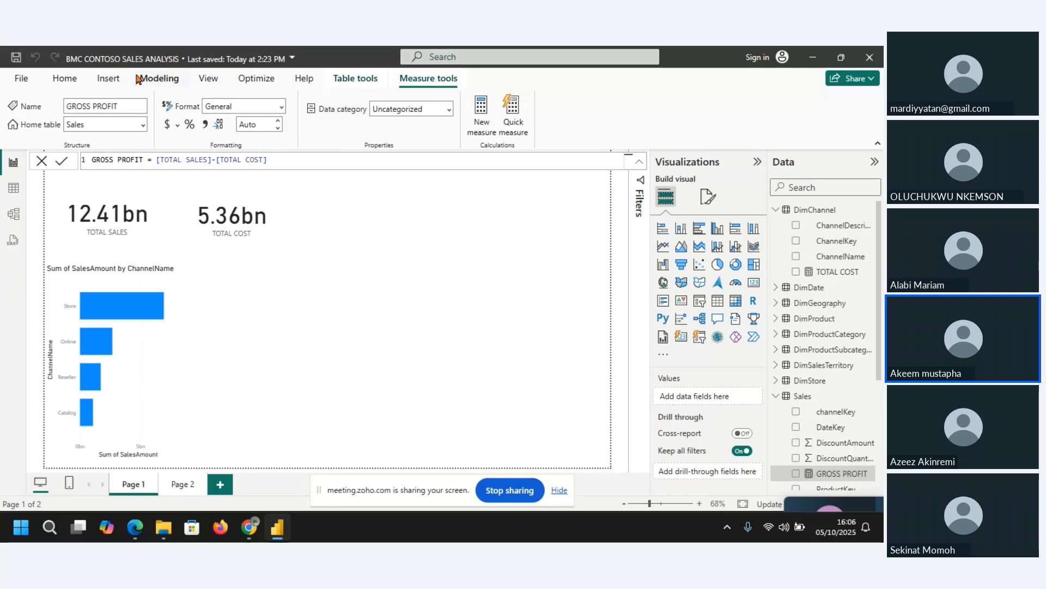
# Create an empty table by entering data, name it ALL DAX, and load it into the model.
pyautogui.click(108, 81)
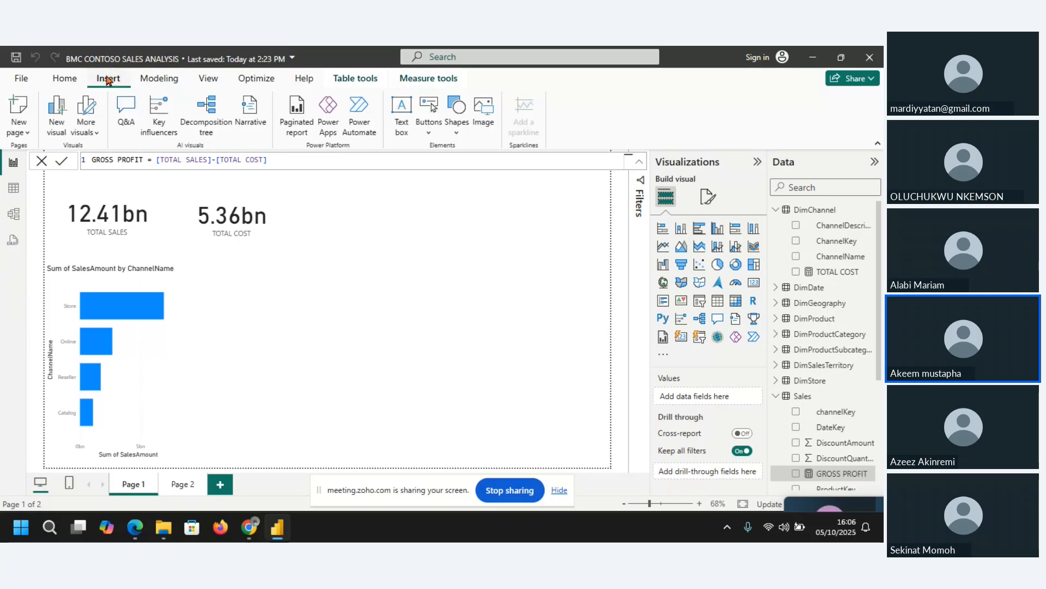
pyautogui.click(64, 76)
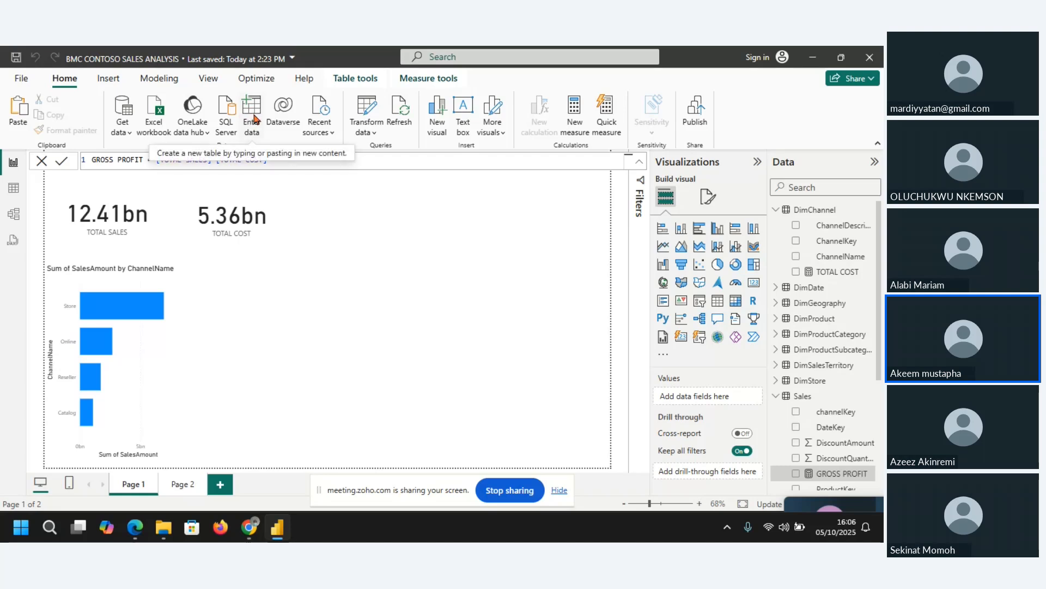
pyautogui.click(256, 117)
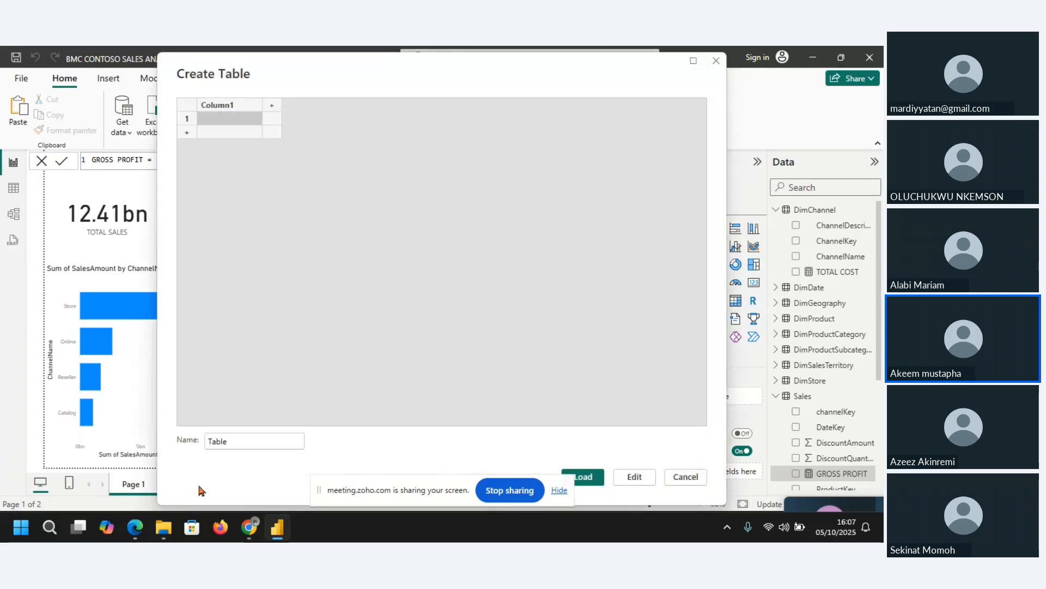
pyautogui.click(259, 440)
pyautogui.press('BackSpace')
pyautogui.press('BackSpace')
pyautogui.press('BackSpace')
pyautogui.press('BackSpace')
pyautogui.press('BackSpace')
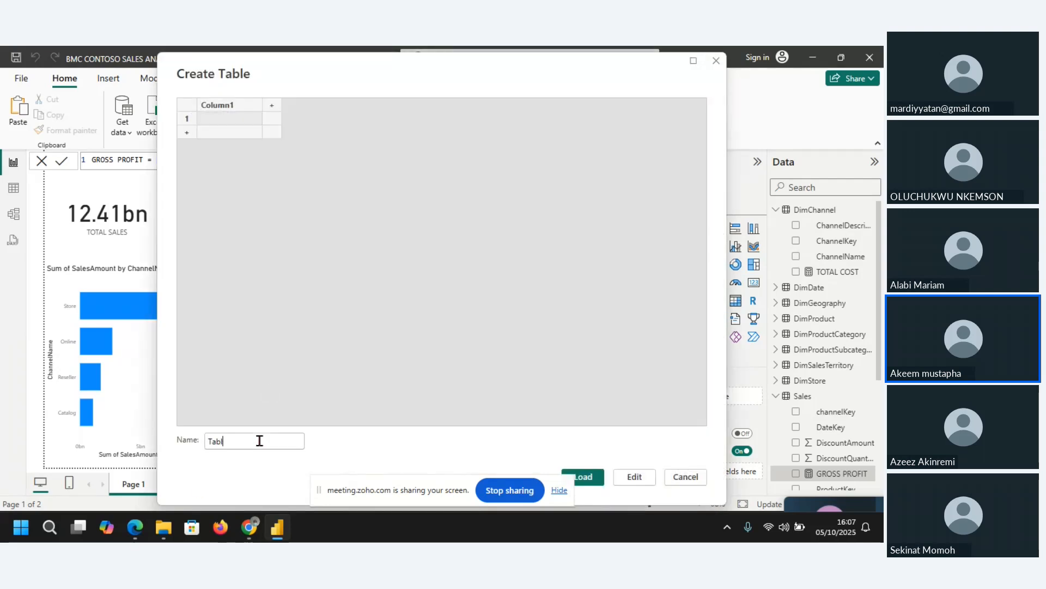
pyautogui.write('ALL DAX')
pyautogui.click(558, 490)
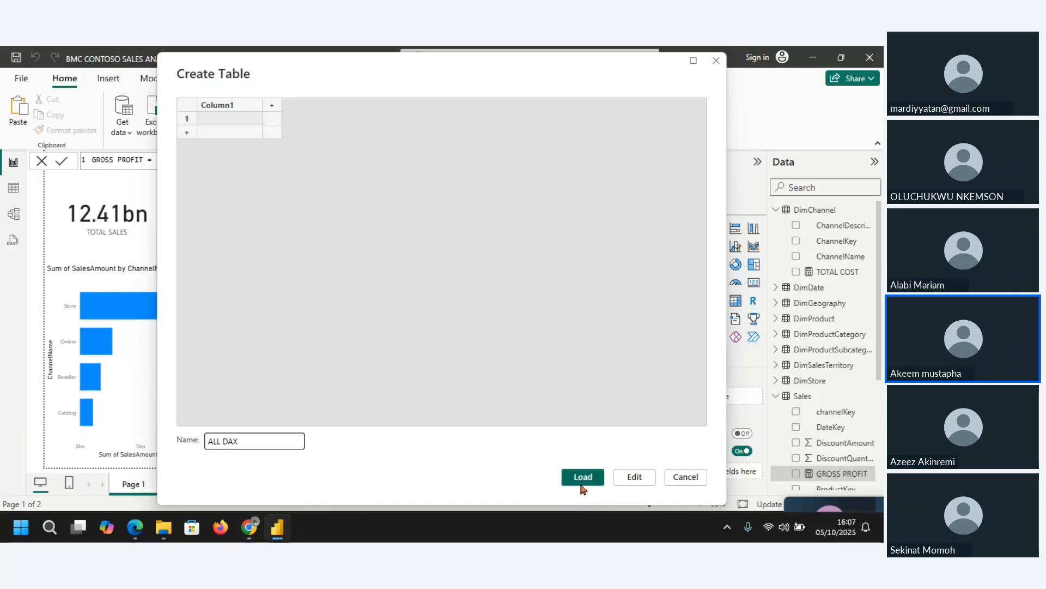
pyautogui.click(584, 477)
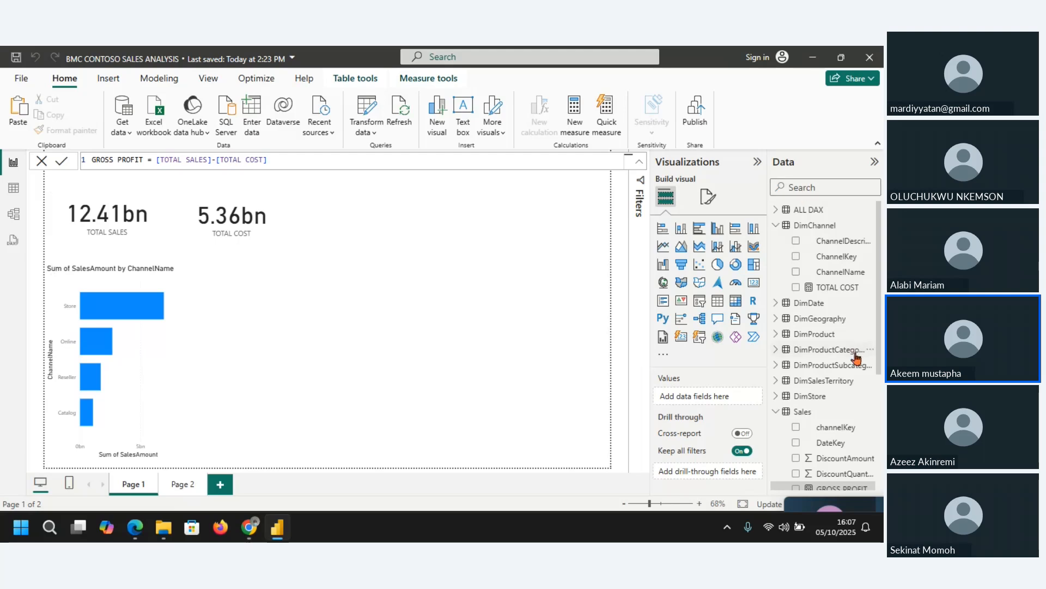
pyautogui.click(834, 288)
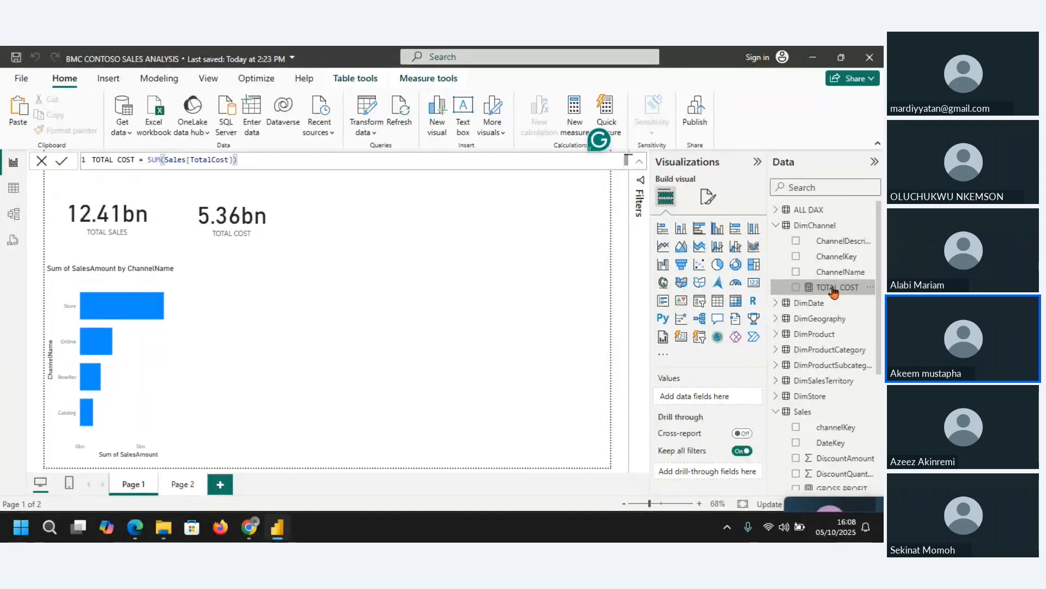
pyautogui.doubleClick(833, 290)
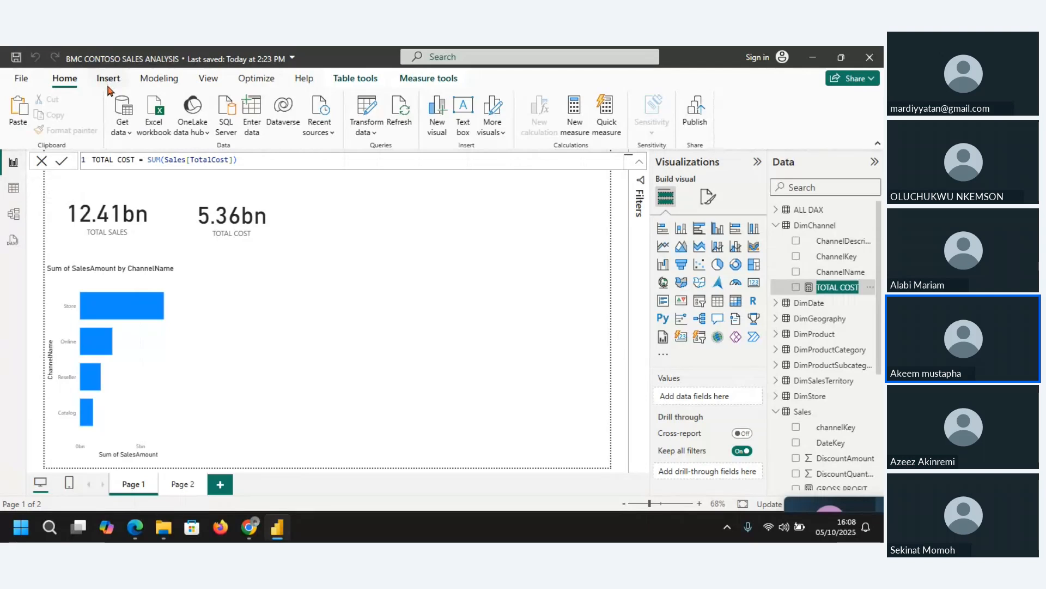
pyautogui.click(203, 83)
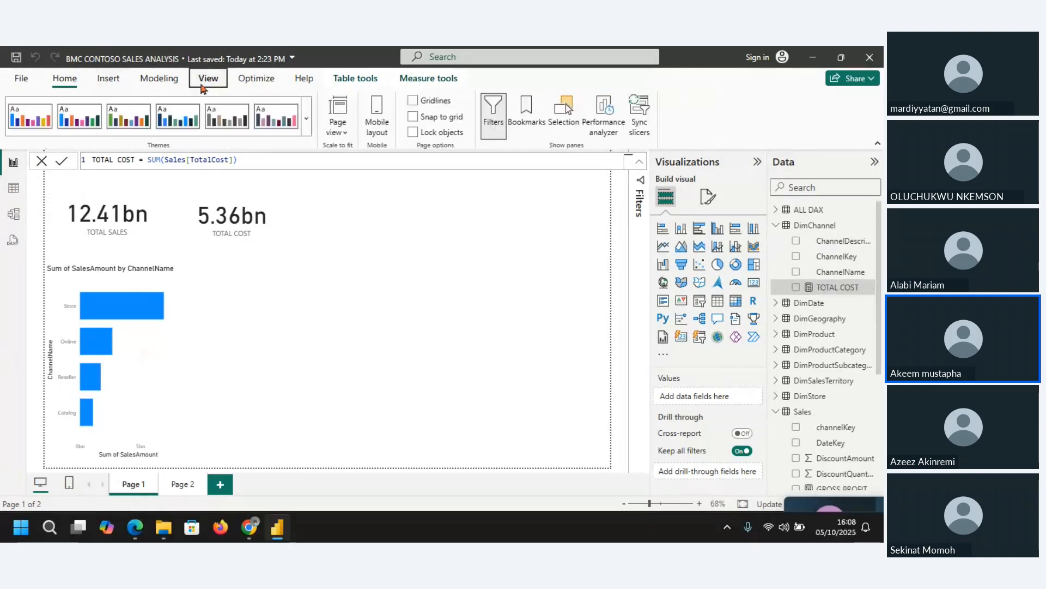
pyautogui.click(848, 290)
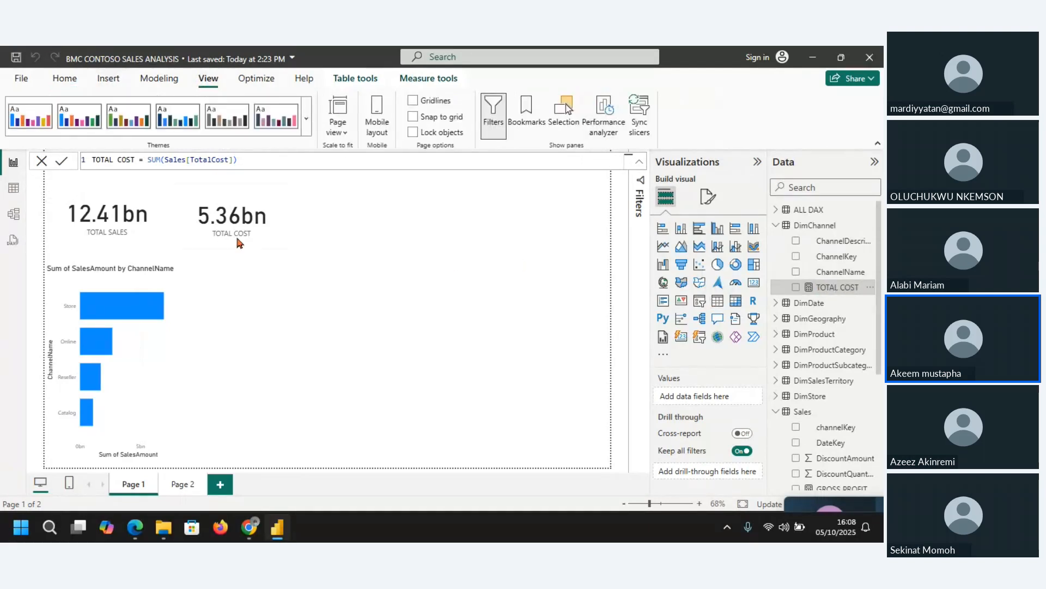
# Switch to the table view and change the TOTAL COST measure's home table to ALL DAX.
pyautogui.click(14, 190)
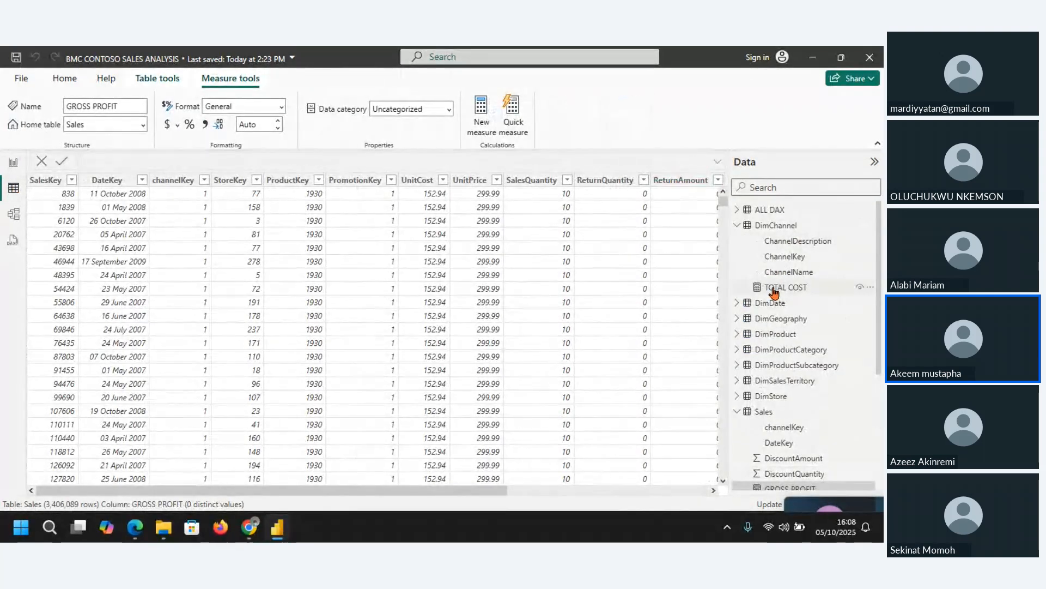
pyautogui.click(774, 289)
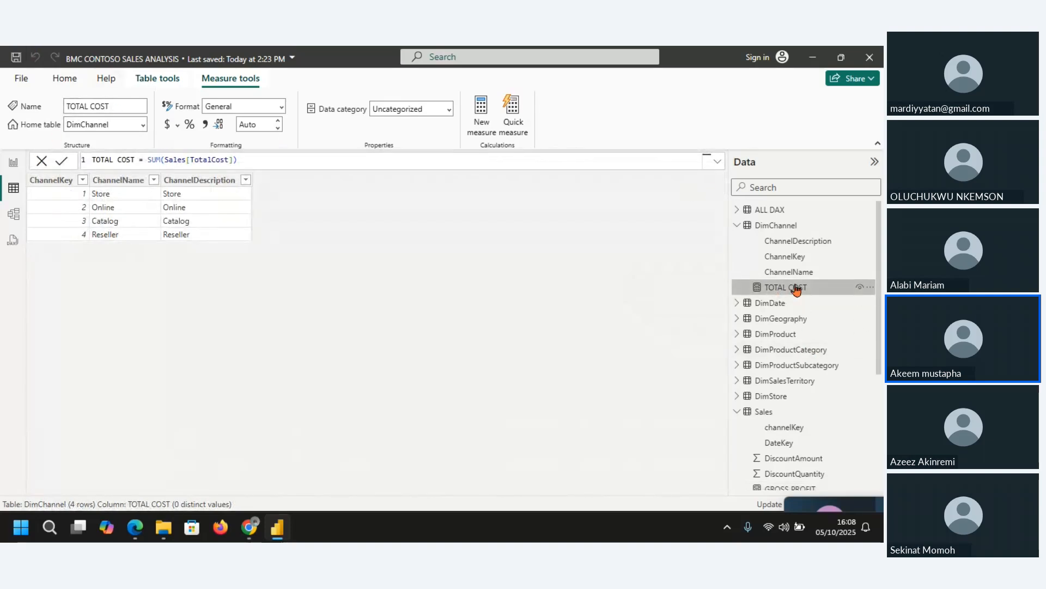
pyautogui.click(142, 127)
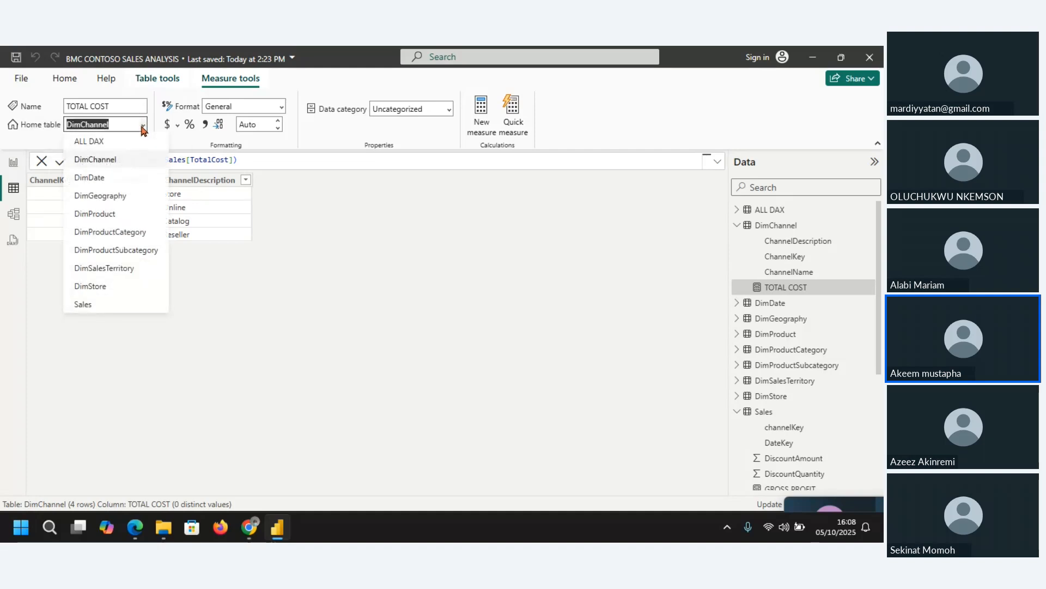
pyautogui.click(98, 141)
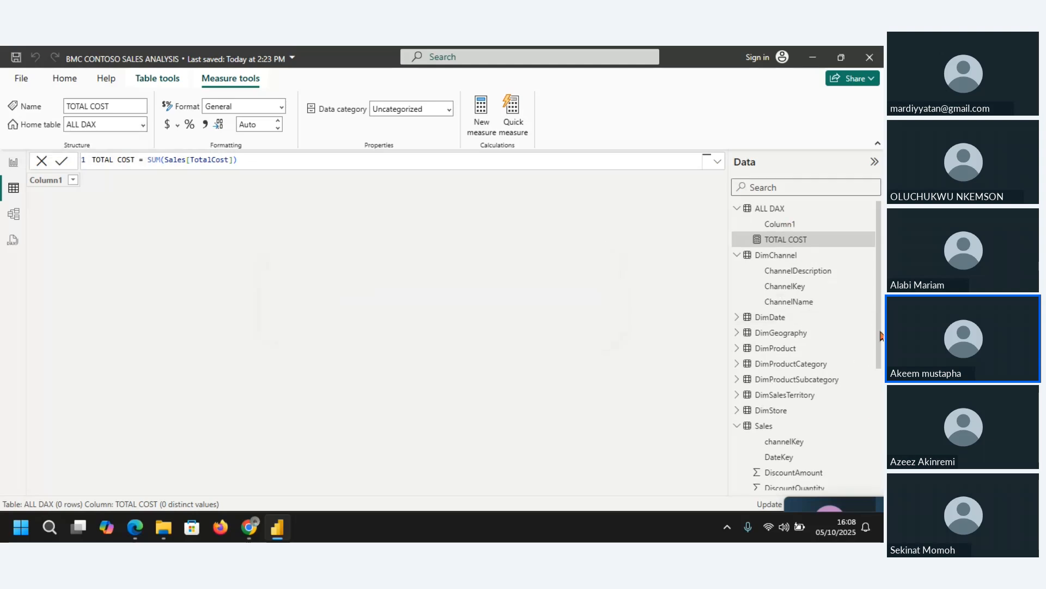
# Move the GROSS PROFIT measure from the Sales table to the ALL DAX home table.
pyautogui.scroll(-3, 875, 327)
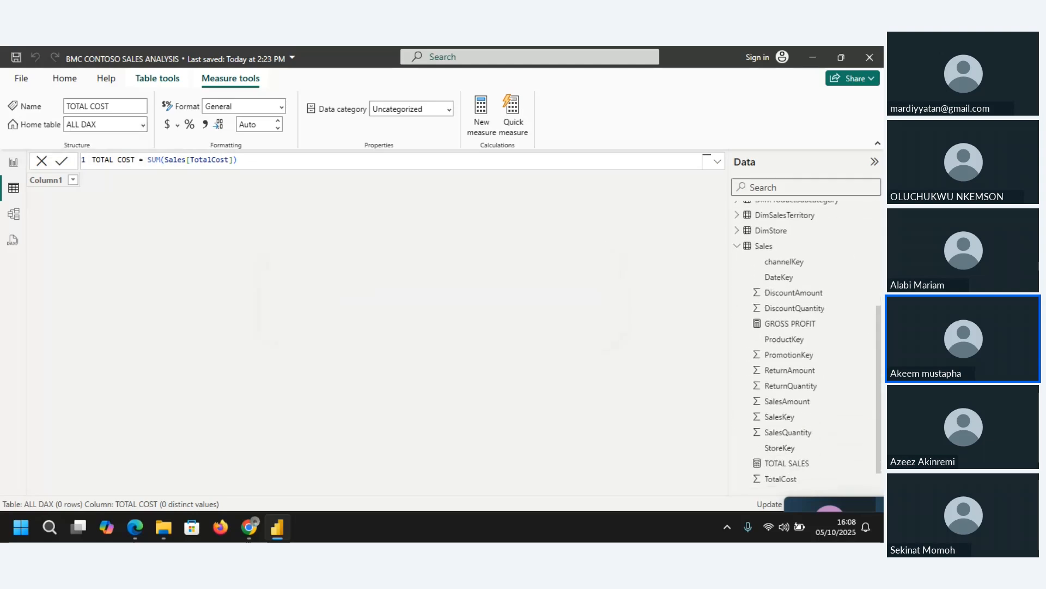
pyautogui.click(780, 323)
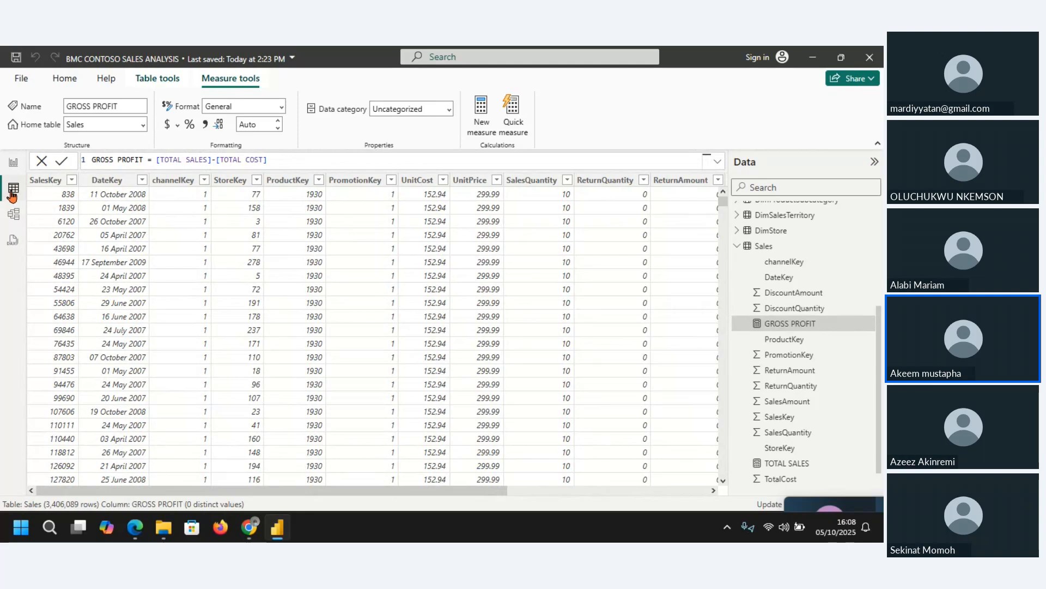
pyautogui.click(143, 124)
pyautogui.click(92, 142)
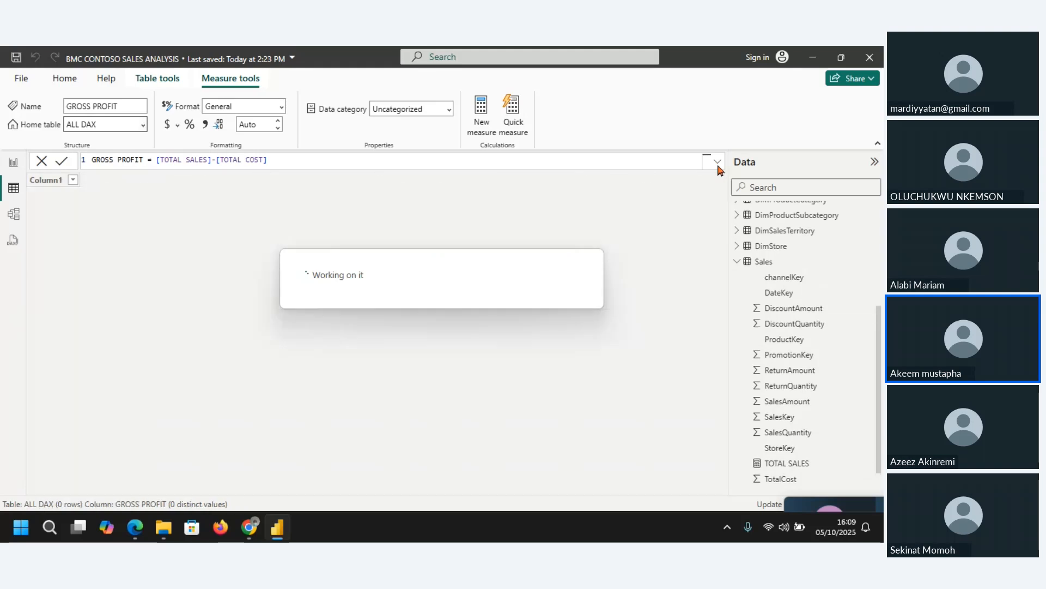
# Set the home table of the TOTAL SALES measure to ALL DAX.
pyautogui.click(799, 463)
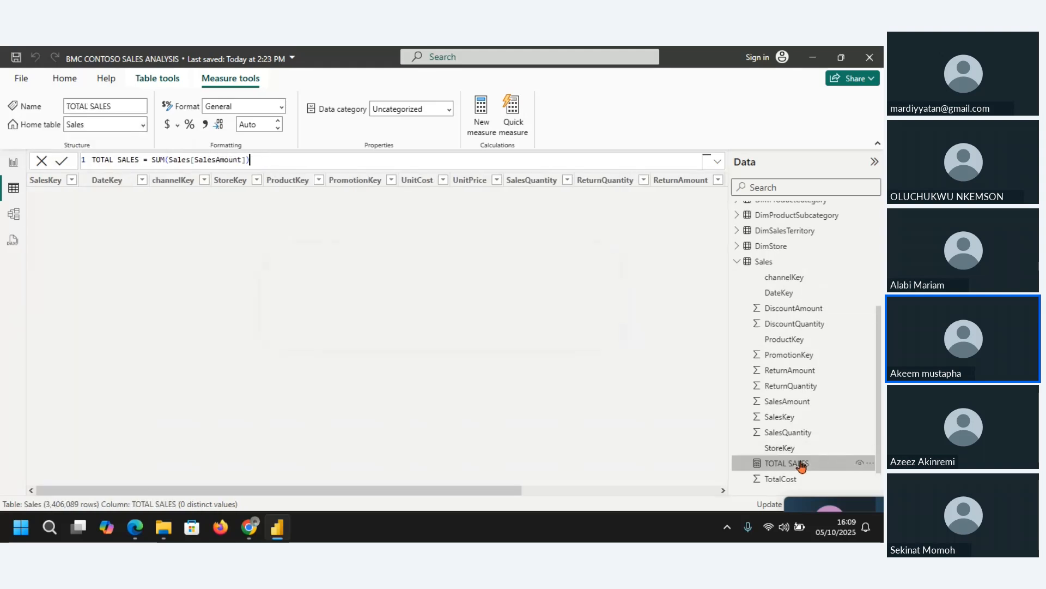
pyautogui.click(143, 124)
pyautogui.click(96, 143)
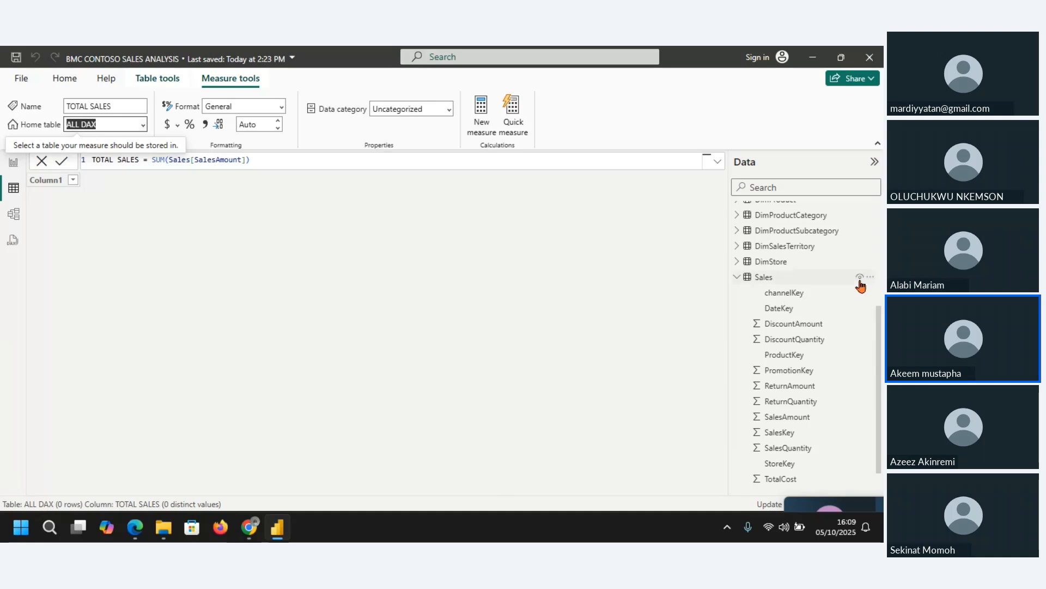
# Collapse the Sales table's field list and hide Column1 of the ALL DAX table from the report view.
pyautogui.click(739, 276)
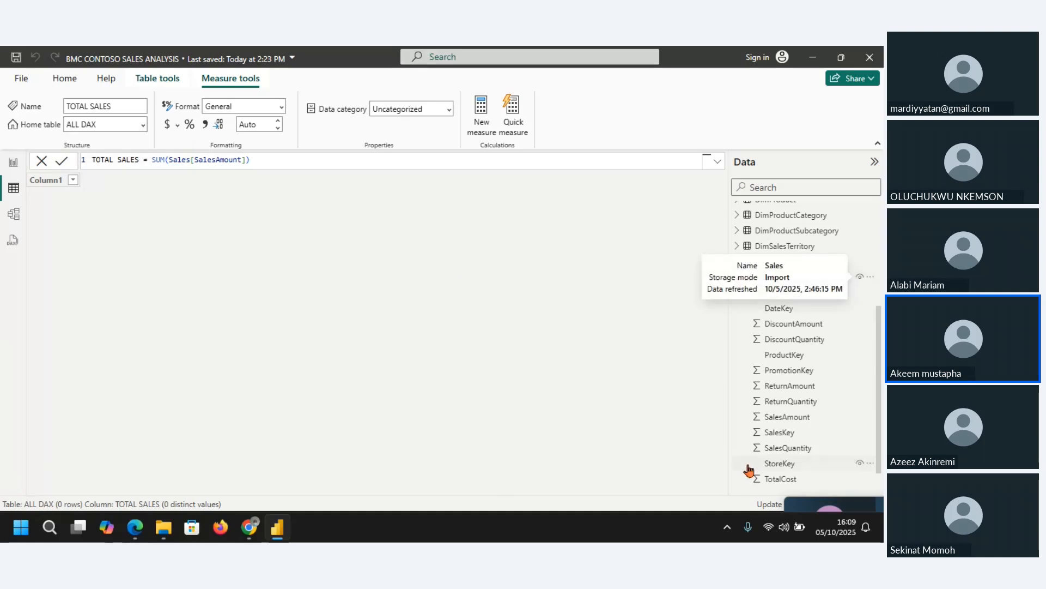
pyautogui.click(737, 277)
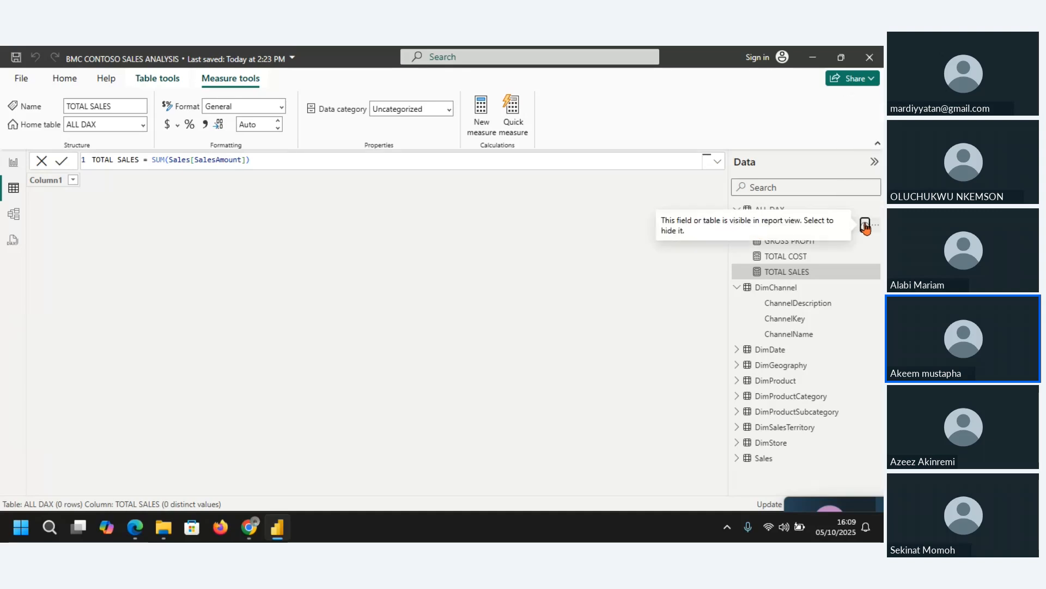
pyautogui.click(866, 228)
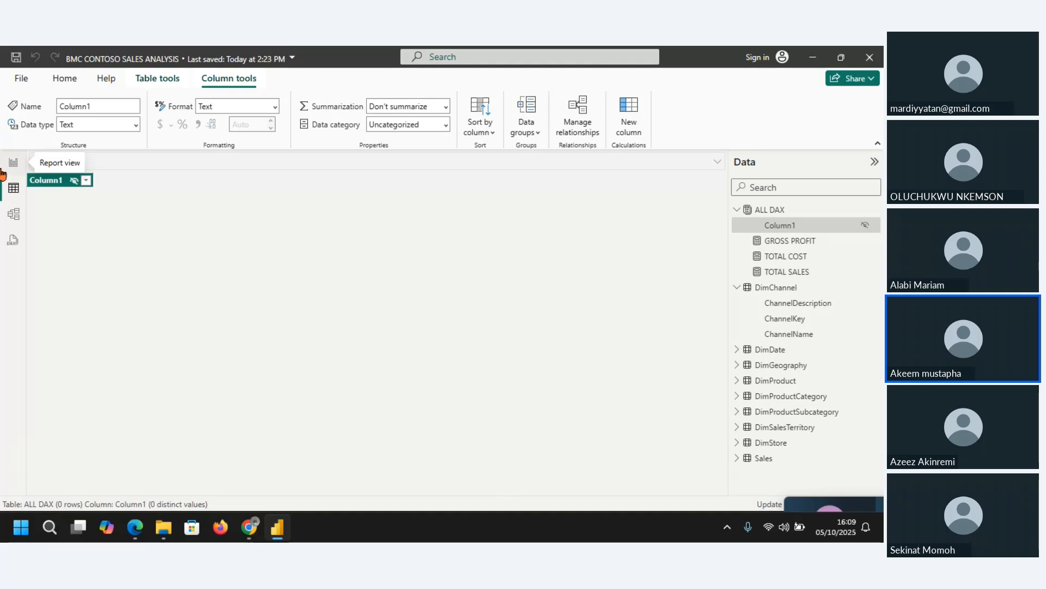
# Return to the report view and add a card showing the GROSS PROFIT measure beside the TOTAL COST card.
pyautogui.click(16, 162)
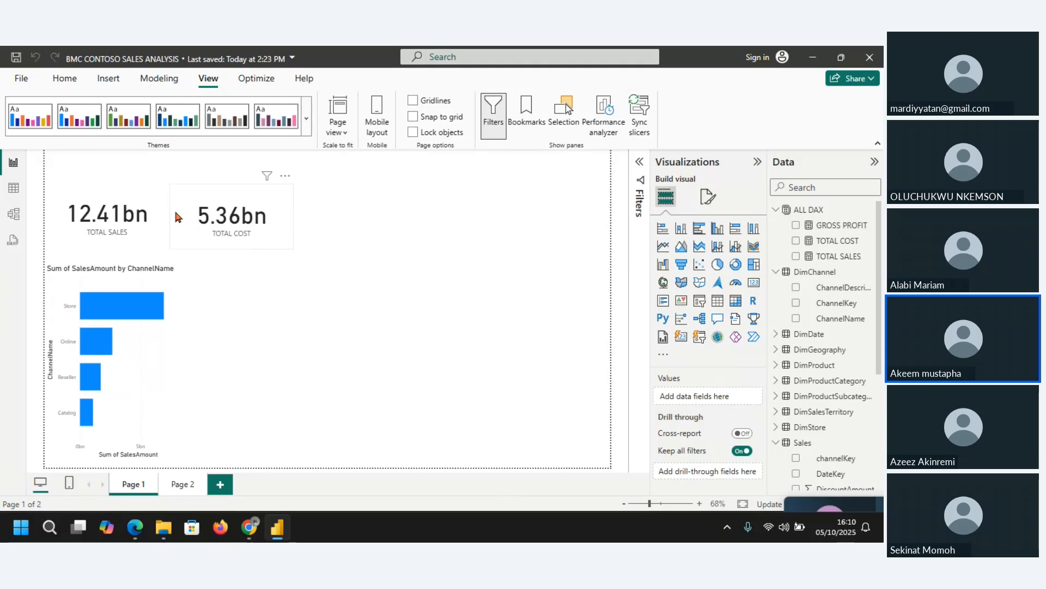
pyautogui.click(270, 217)
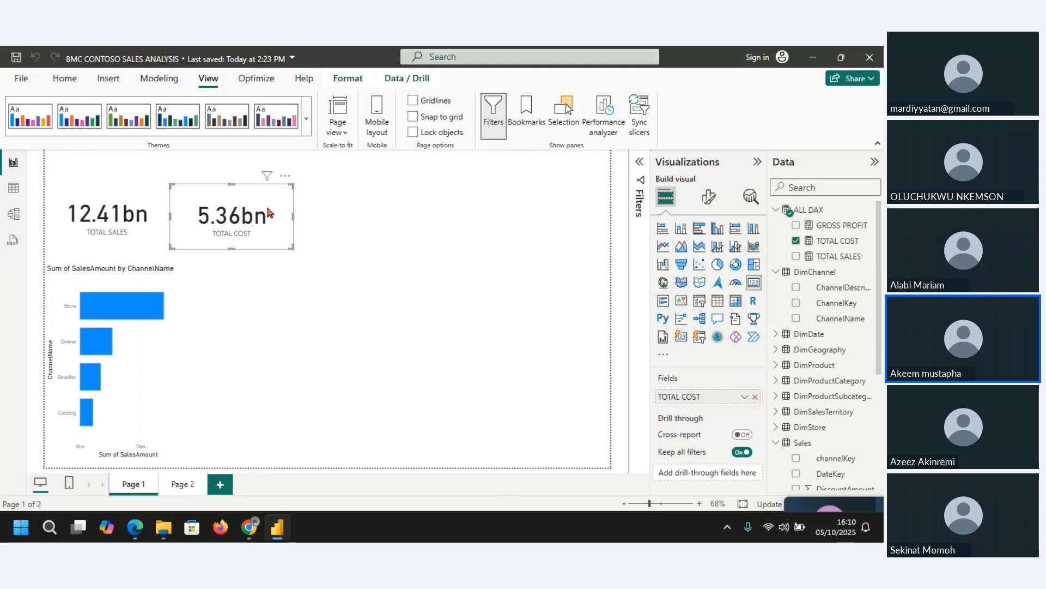
pyautogui.click(380, 218)
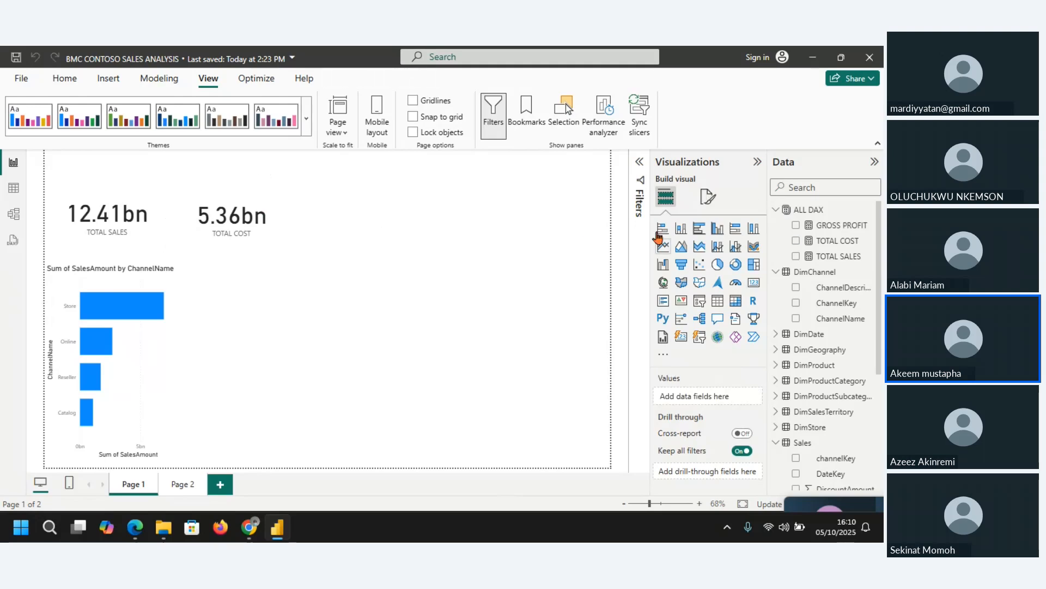
pyautogui.click(756, 284)
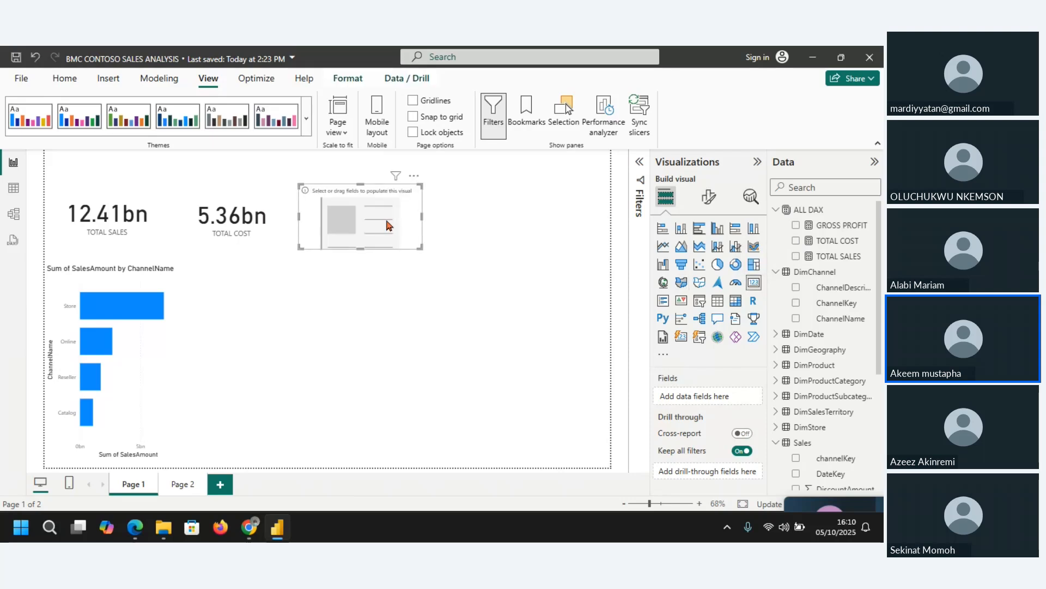
pyautogui.click(796, 226)
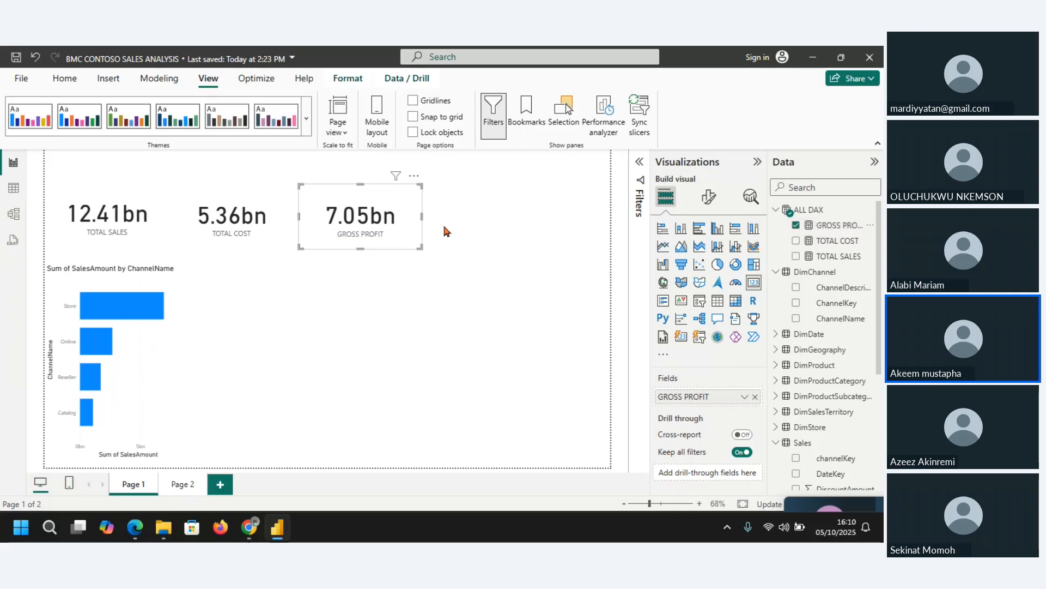
# Reposition the GROSS PROFIT and TOTAL COST cards so that they line up with each other in one row.
pyautogui.moveTo(375, 193); pyautogui.dragTo(367, 199)
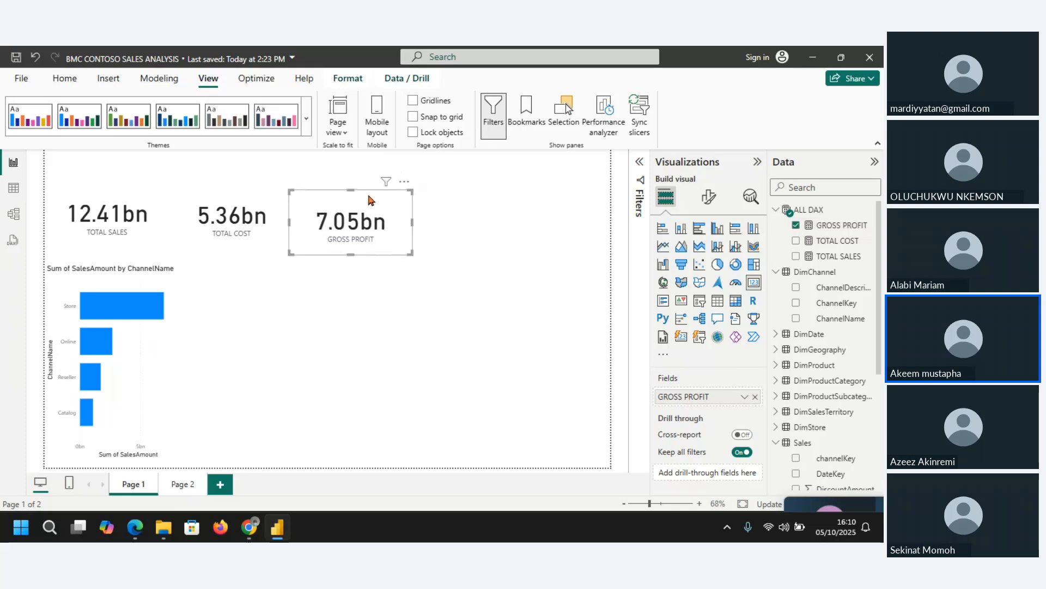
pyautogui.moveTo(238, 193); pyautogui.dragTo(224, 199)
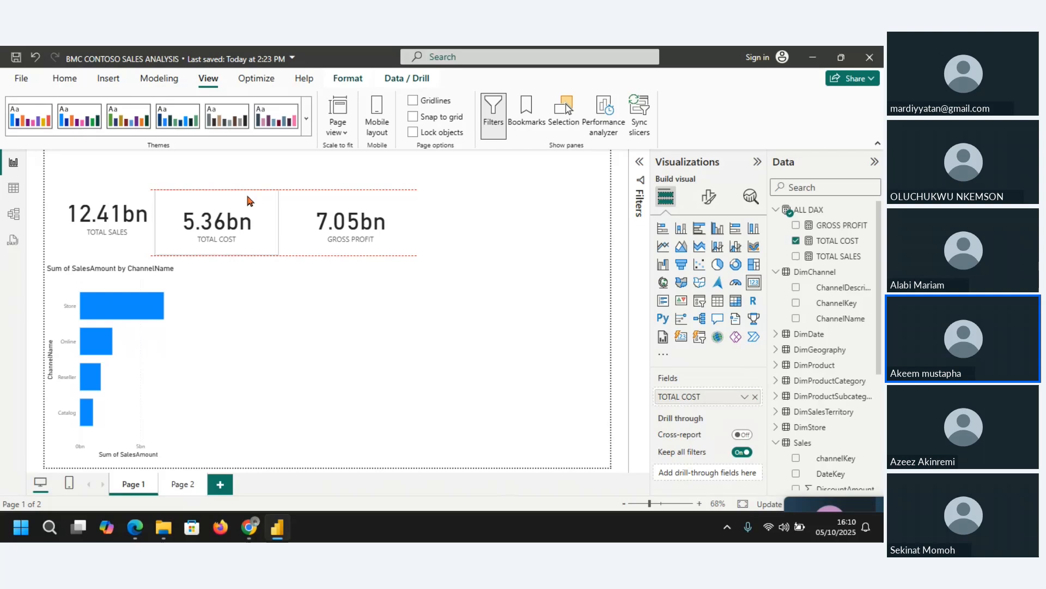
pyautogui.click(371, 205)
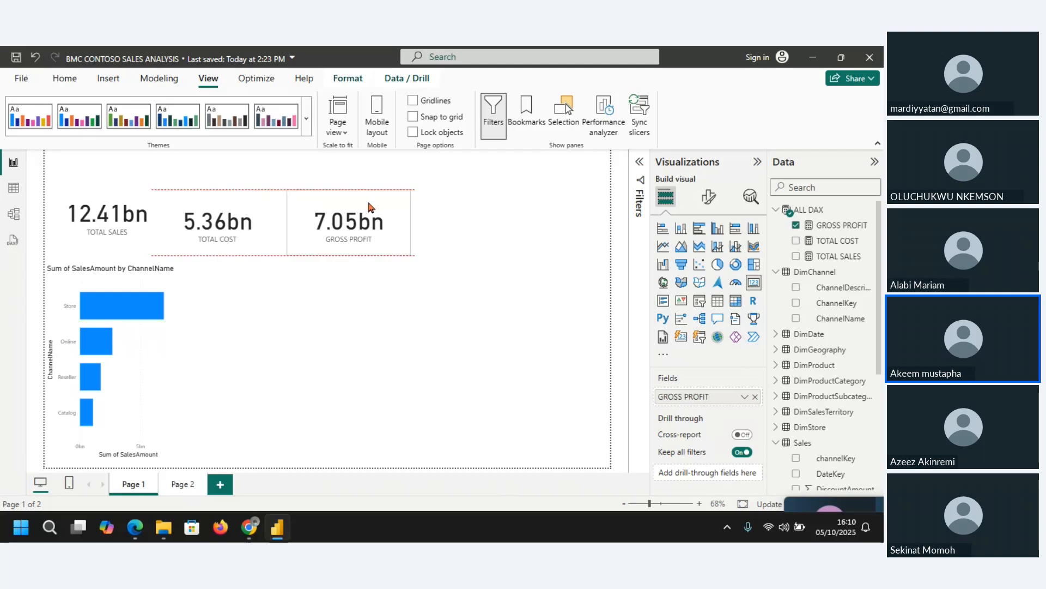
pyautogui.click(383, 392)
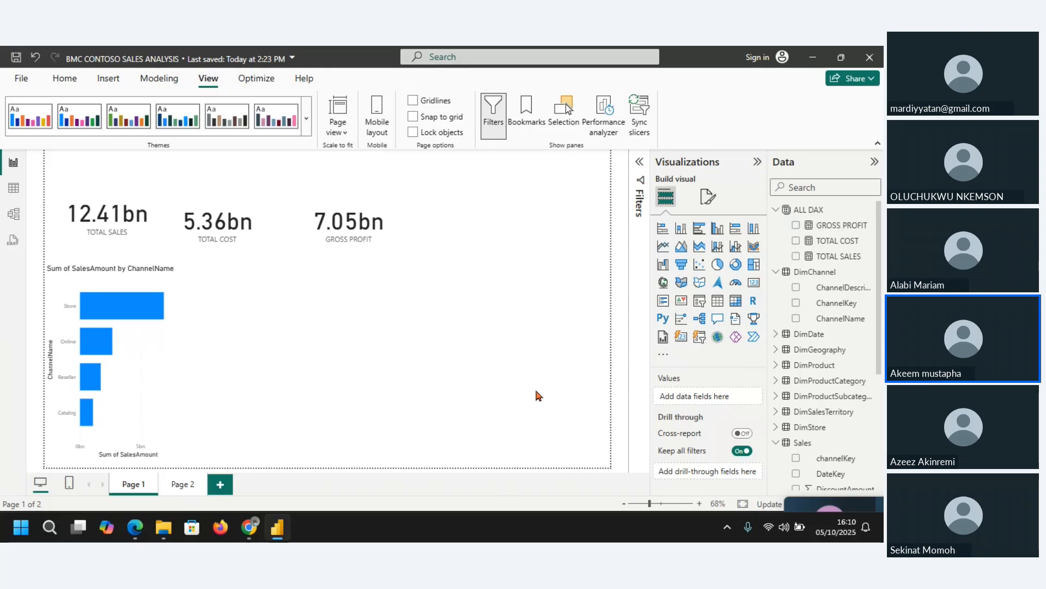
# Collapse the ALL DAX and DimChannel field lists and delete the bar chart of SalesAmount by ChannelName.
pyautogui.click(774, 211)
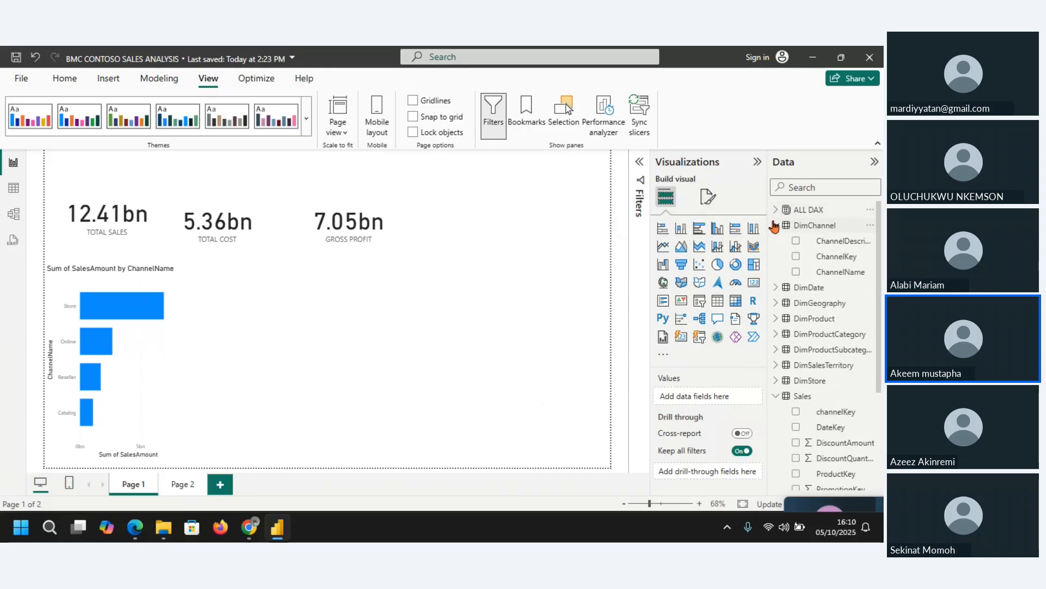
pyautogui.click(775, 226)
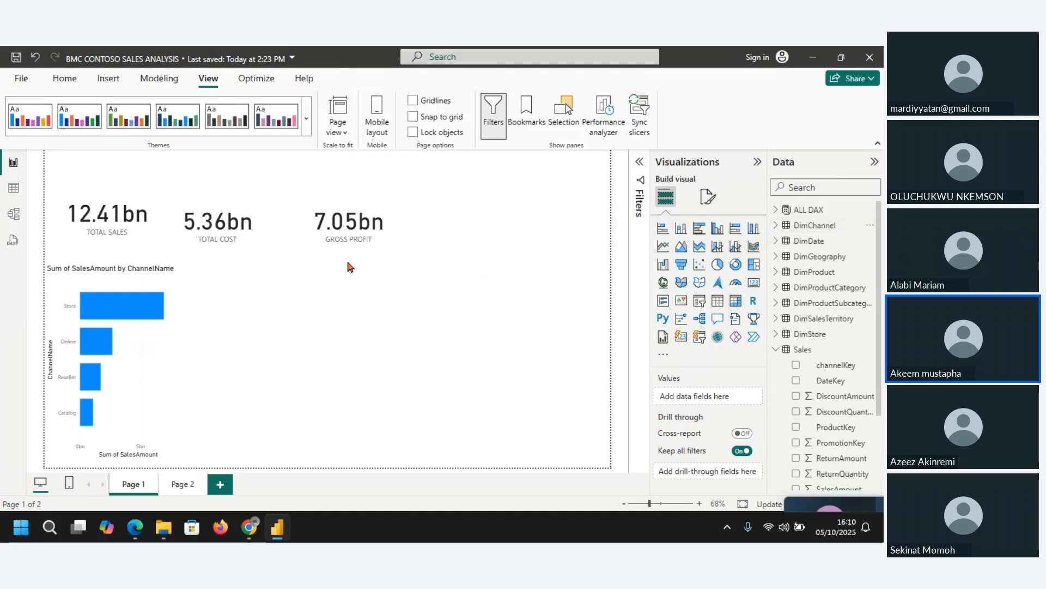
pyautogui.click(160, 279)
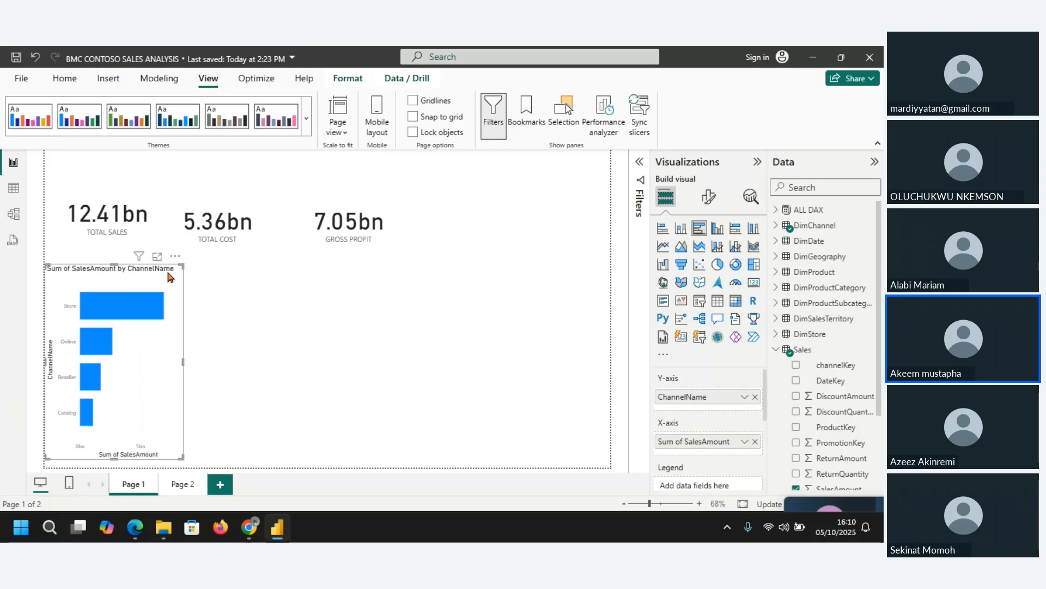
pyautogui.press('Delete')
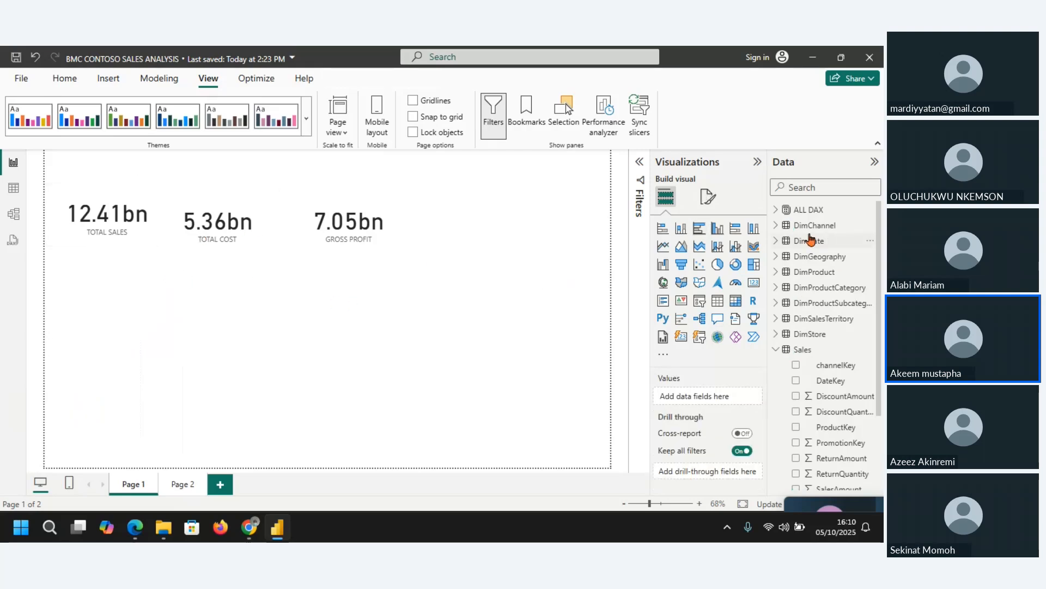
# Insert a clustered bar chart below the cards with the TOTAL SALES measure from ALL DAX on its X-axis.
pyautogui.click(775, 209)
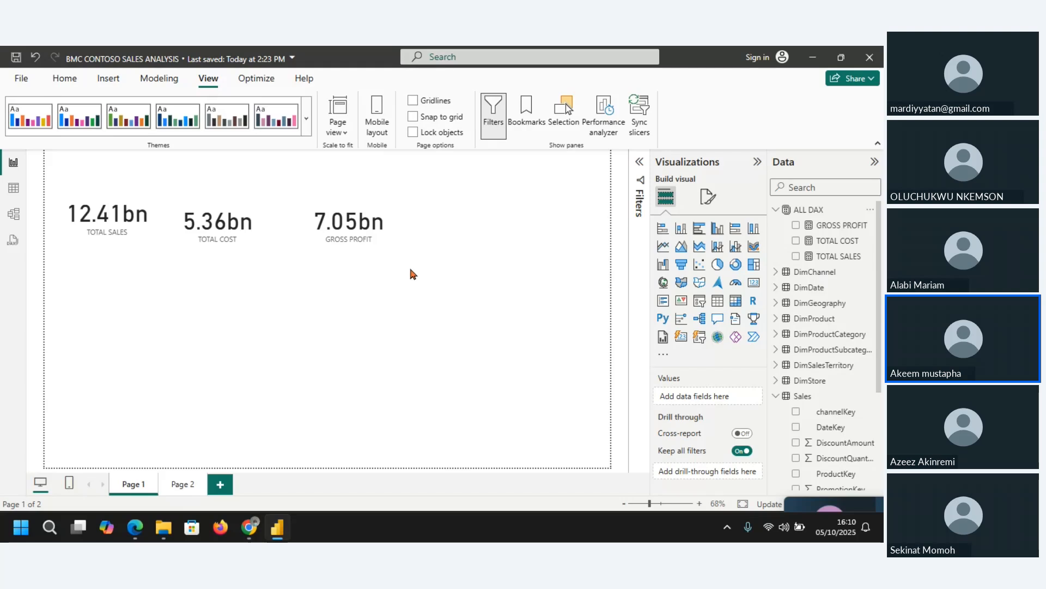
pyautogui.click(699, 228)
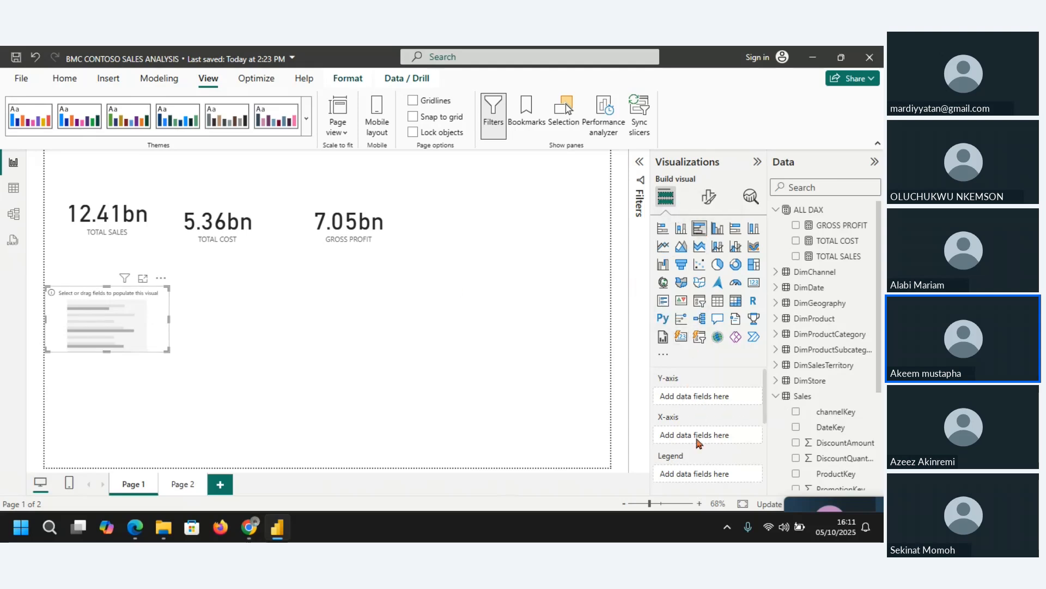
pyautogui.click(796, 256)
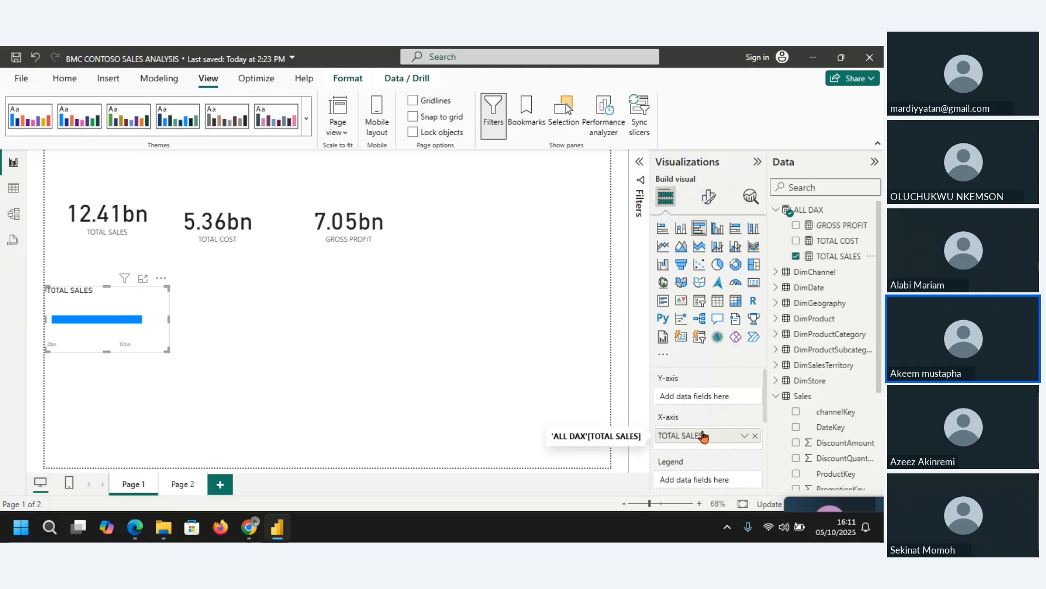
# Add ProductName from DimProduct to the bar chart's Y-axis and stretch the chart down to the lower edge of the page.
pyautogui.click(777, 210)
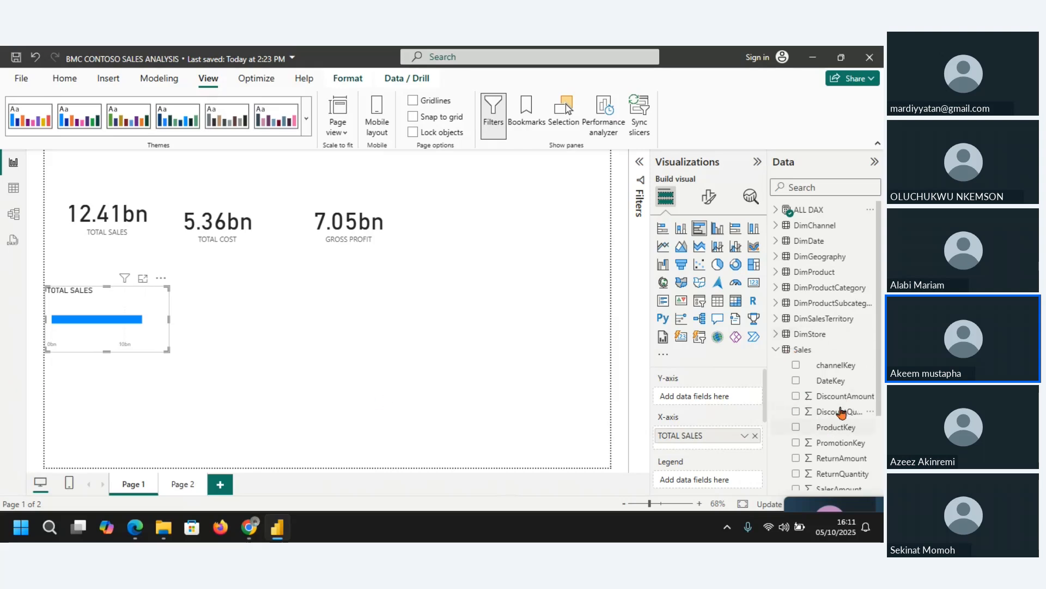
pyautogui.click(778, 349)
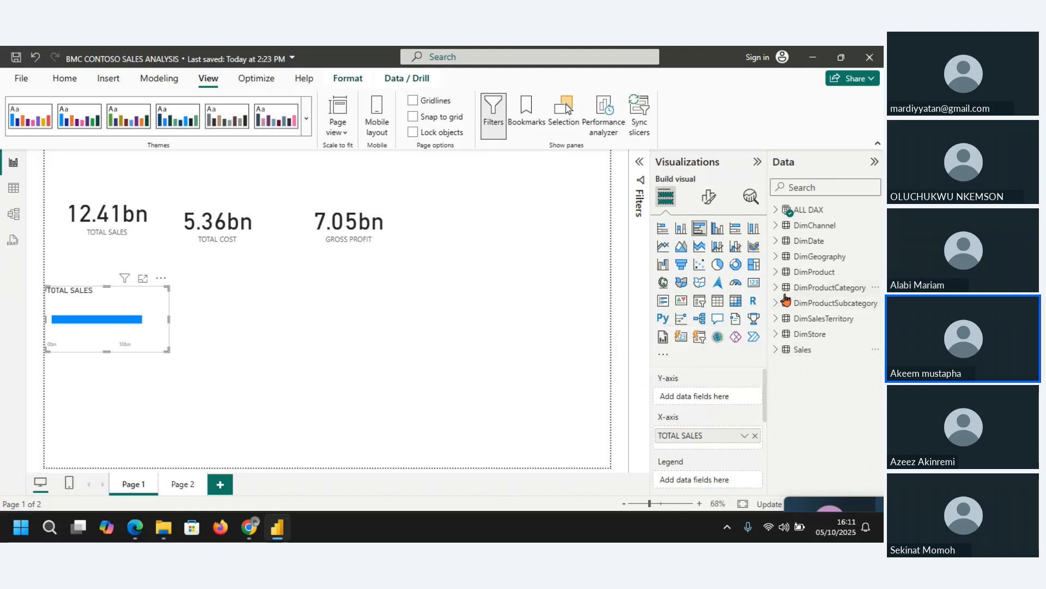
pyautogui.click(776, 304)
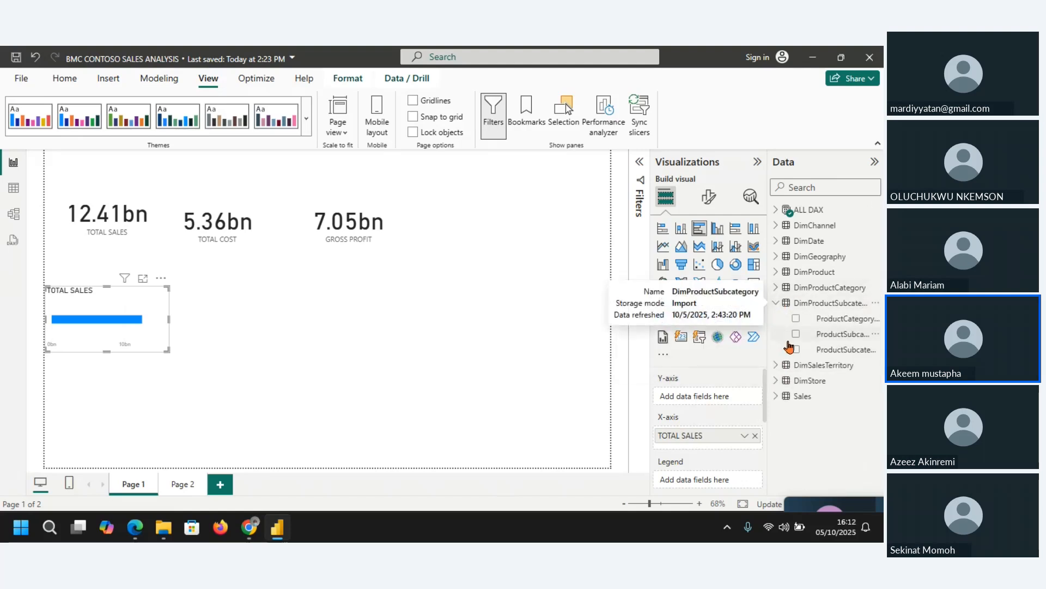
pyautogui.click(776, 273)
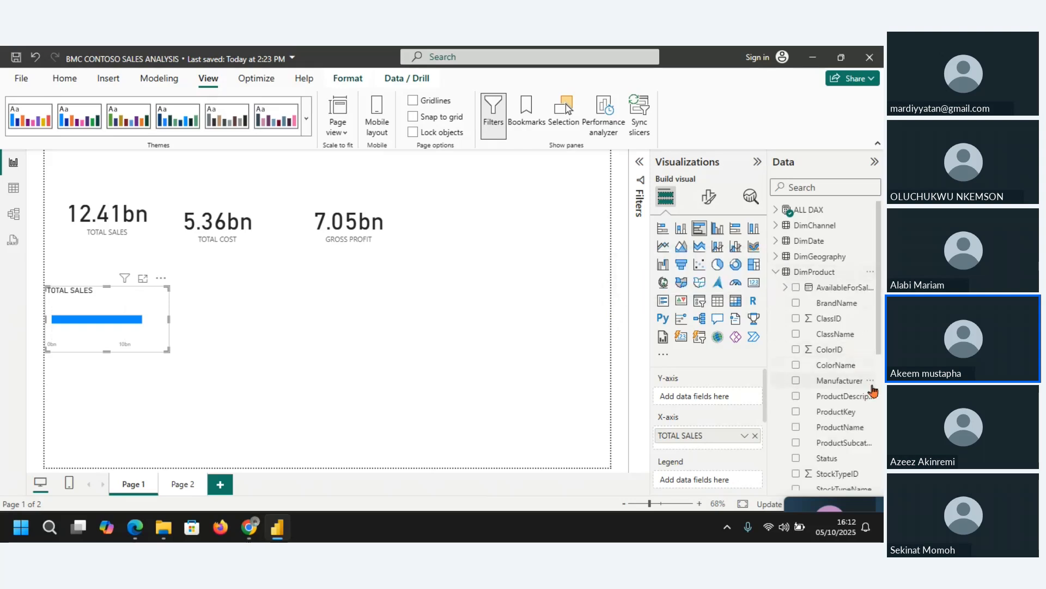
pyautogui.click(798, 429)
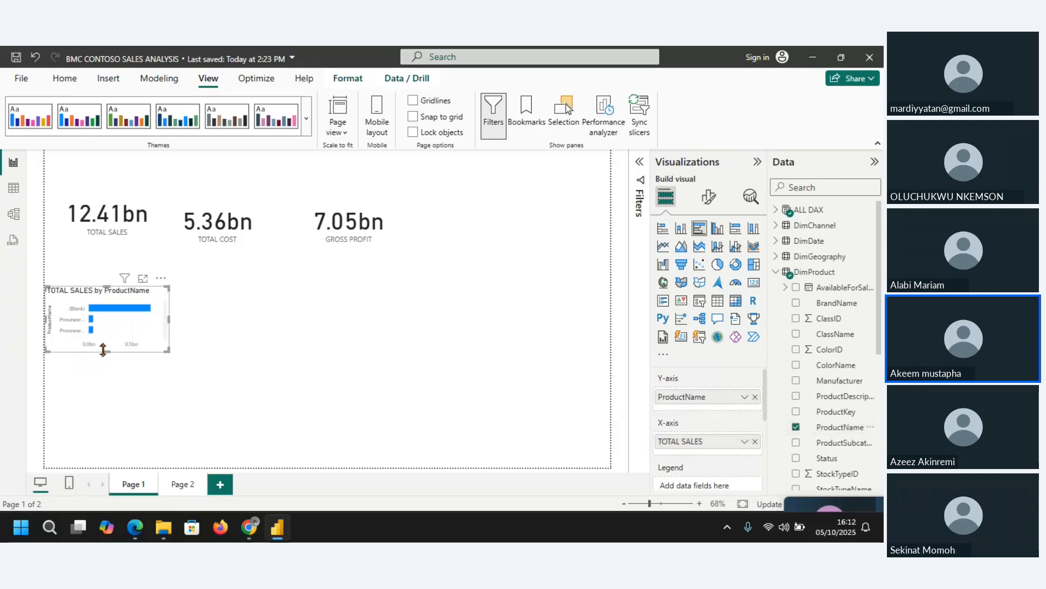
pyautogui.moveTo(104, 351); pyautogui.dragTo(100, 469)
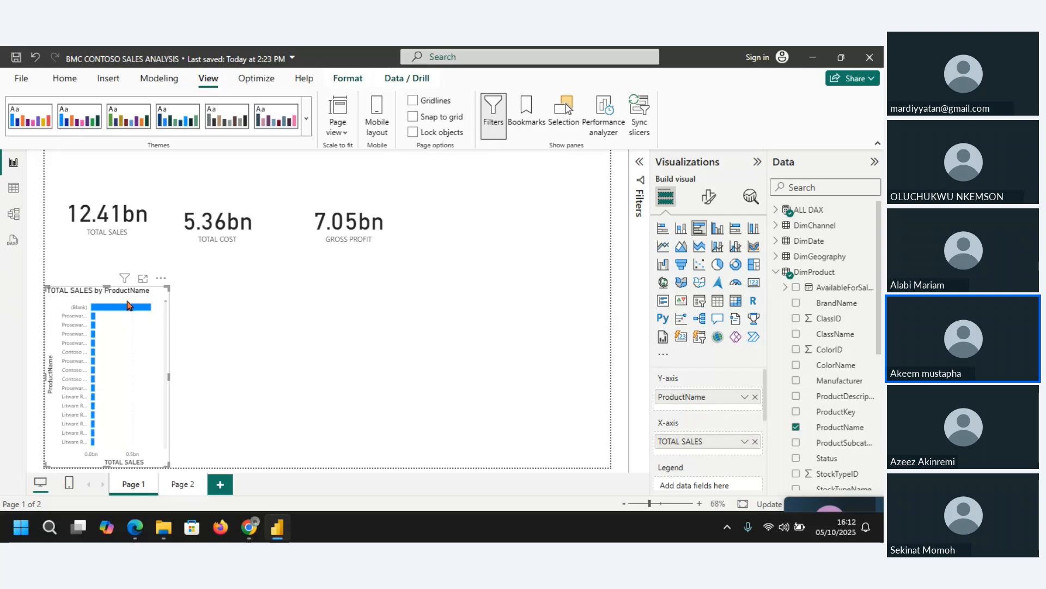
# Exclude the (Blank) product bar from the TOTAL SALES by ProductName chart.
pyautogui.rightClick(115, 309)
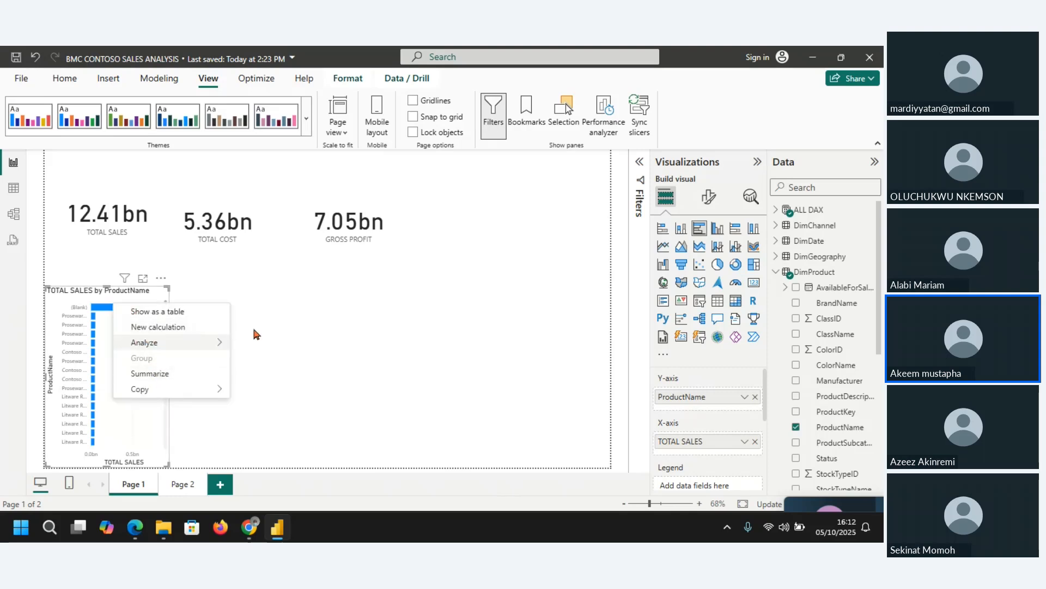
pyautogui.click(93, 308)
pyautogui.click(95, 307)
pyautogui.rightClick(94, 308)
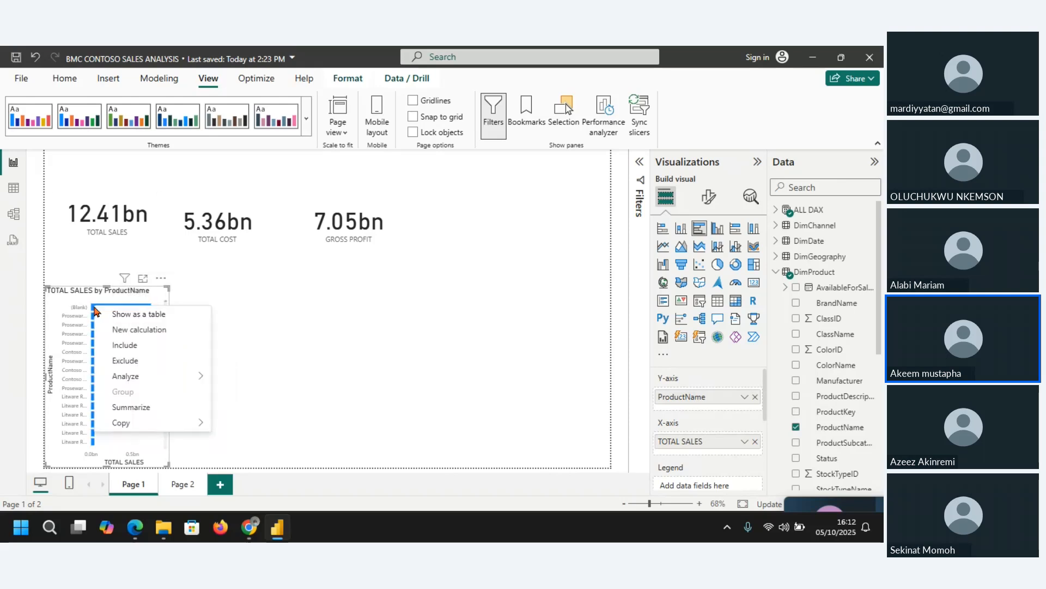
pyautogui.click(120, 361)
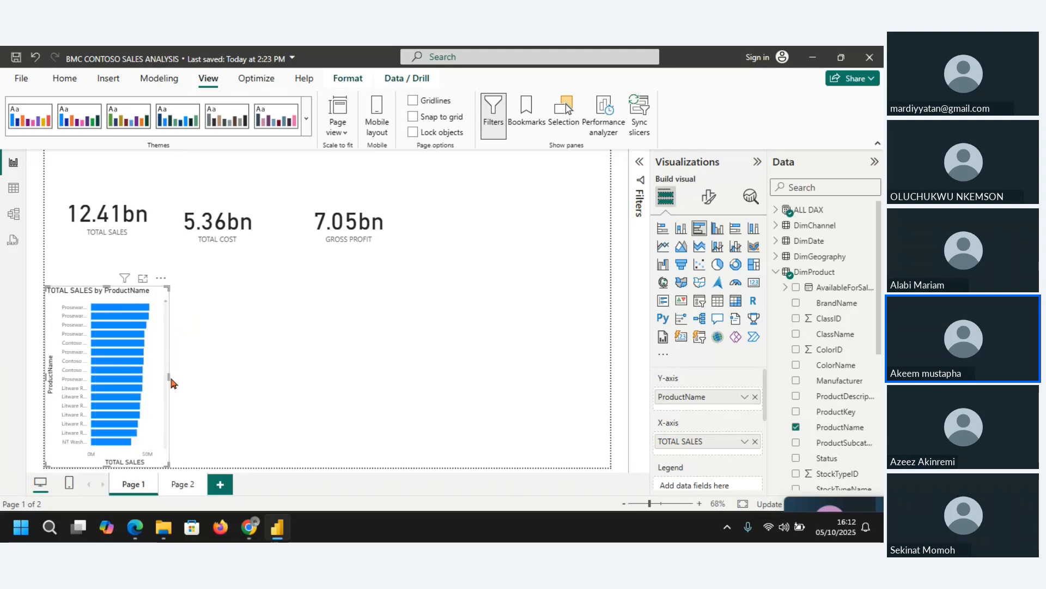
# Widen the TOTAL SALES by ProductName chart and look through its lower-ranked products.
pyautogui.moveTo(168, 377); pyautogui.dragTo(259, 384)
pyautogui.click(258, 380)
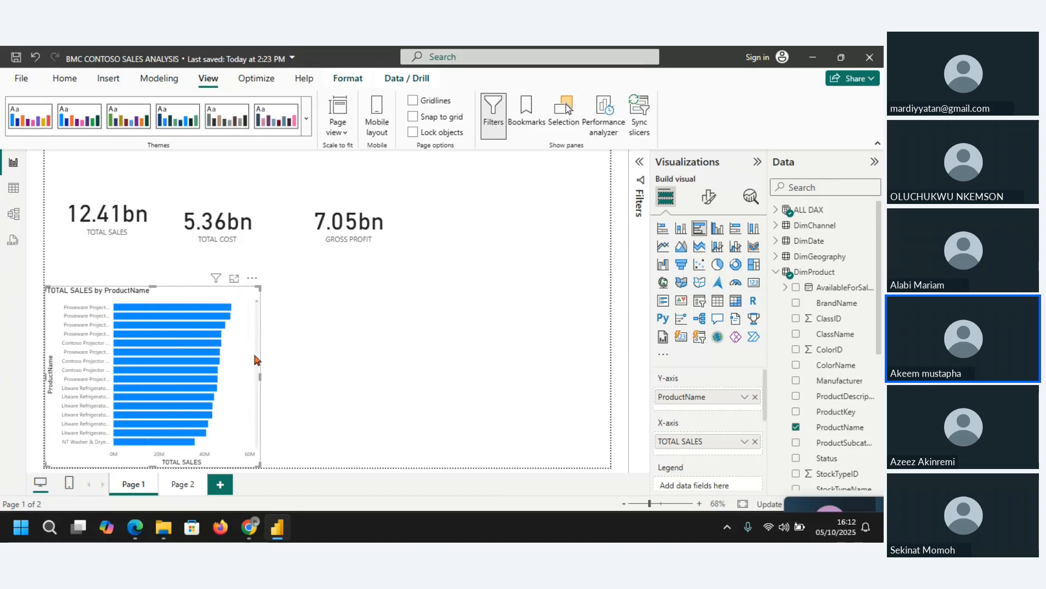
pyautogui.scroll(-3, 259, 358)
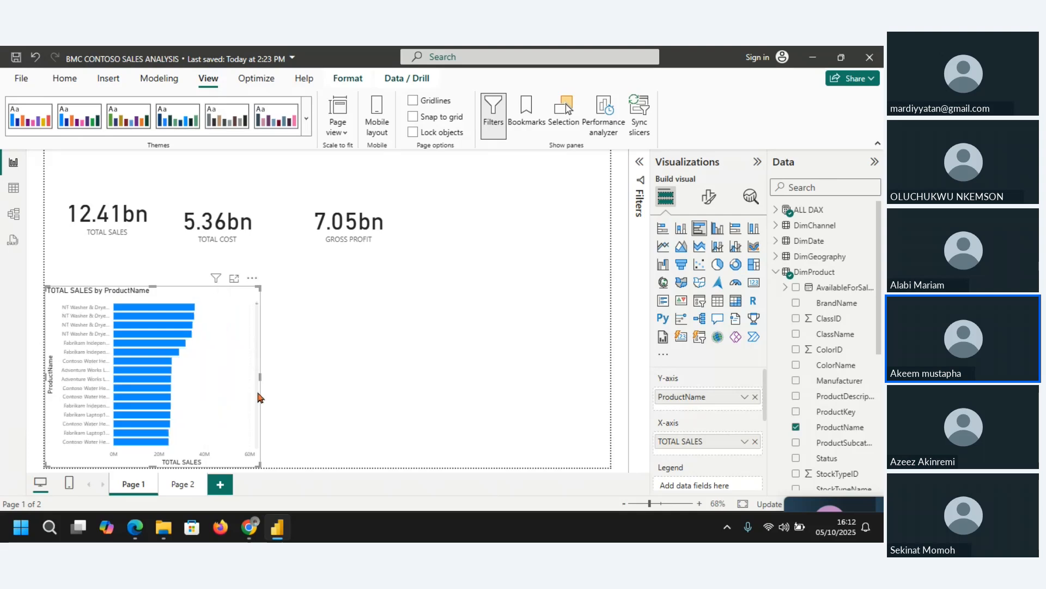
pyautogui.scroll(-3, 258, 393)
# Add a Q&A visual on the empty canvas beside the GROSS PROFIT card and enlarge it out to the page edge.
pyautogui.doubleClick(477, 253)
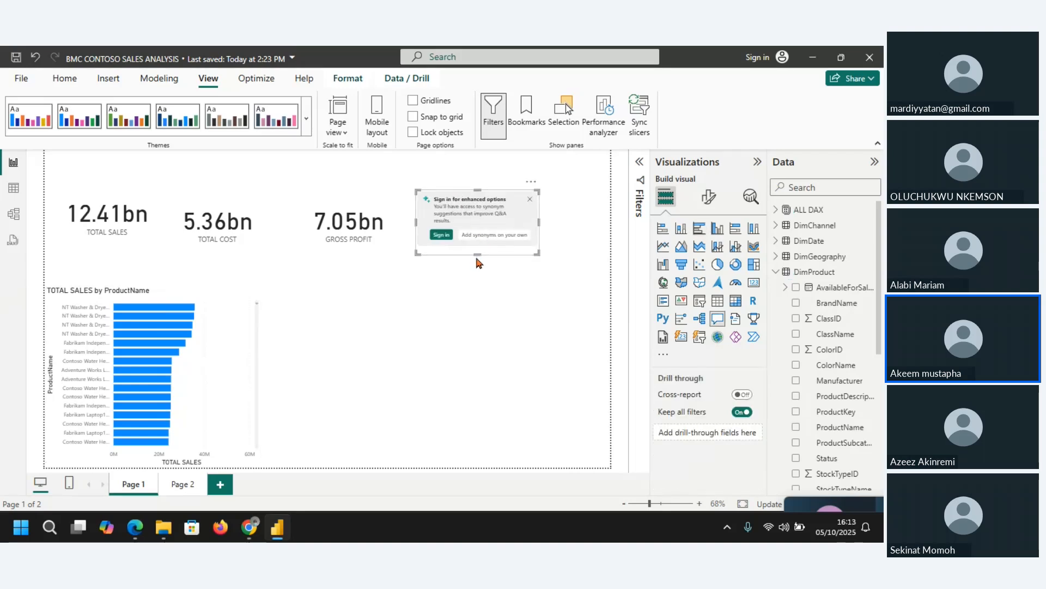
pyautogui.moveTo(475, 254); pyautogui.dragTo(482, 341)
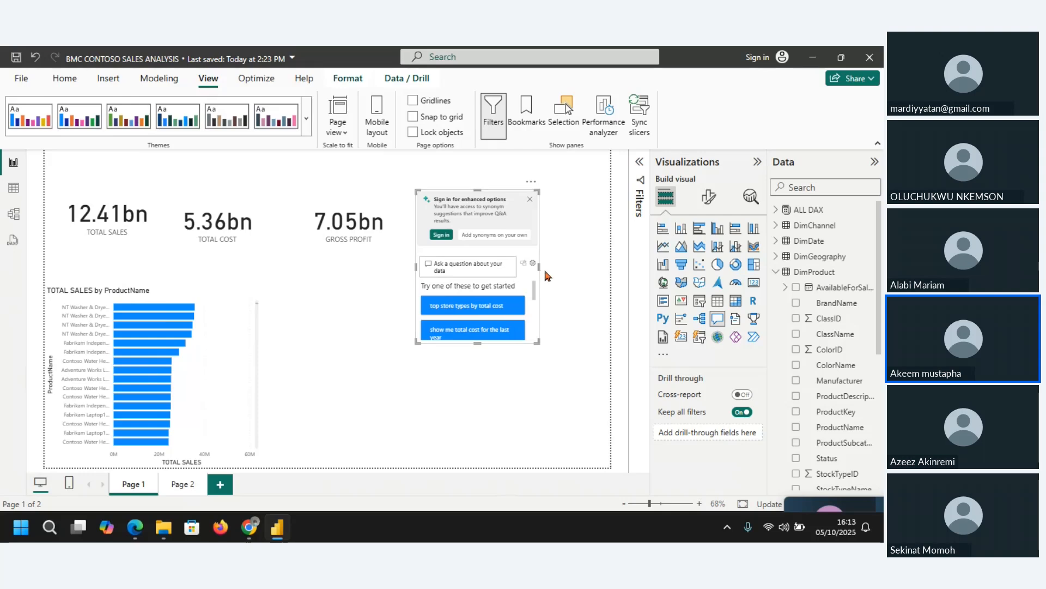
pyautogui.moveTo(567, 270); pyautogui.dragTo(611, 267)
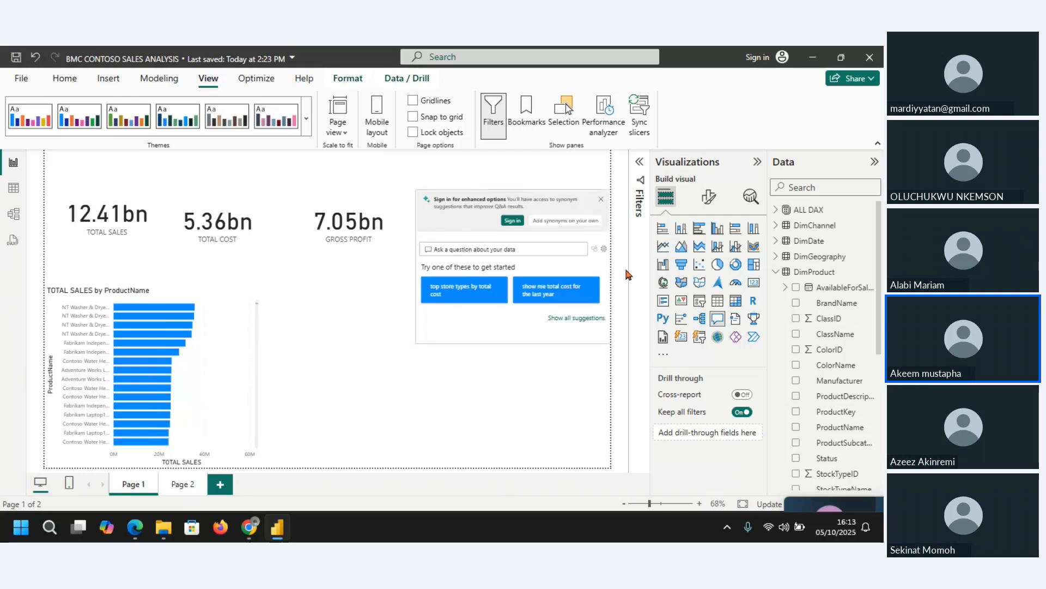
# Ask the Q&A visual for "TOP 10 TOTAL SALES BY PRODUCTNAME".
pyautogui.click(452, 246)
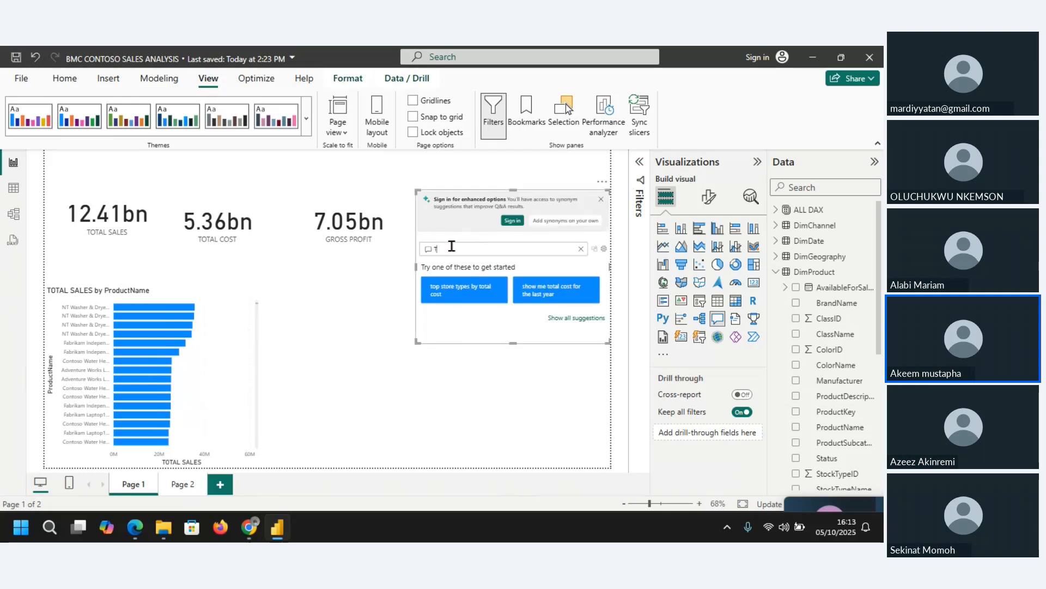
pyautogui.write('TOP 10')
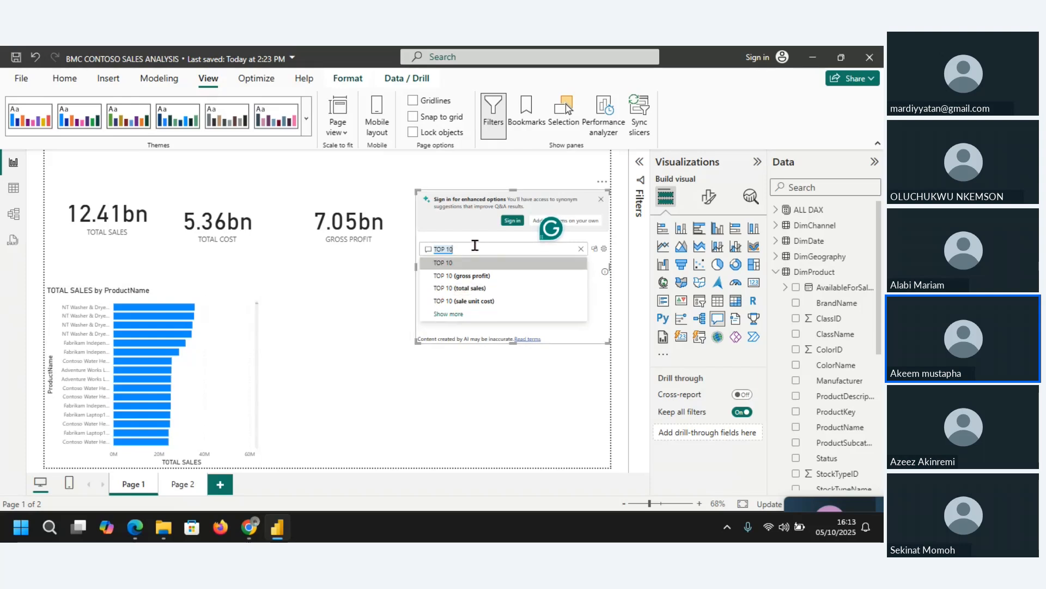
pyautogui.write('S')
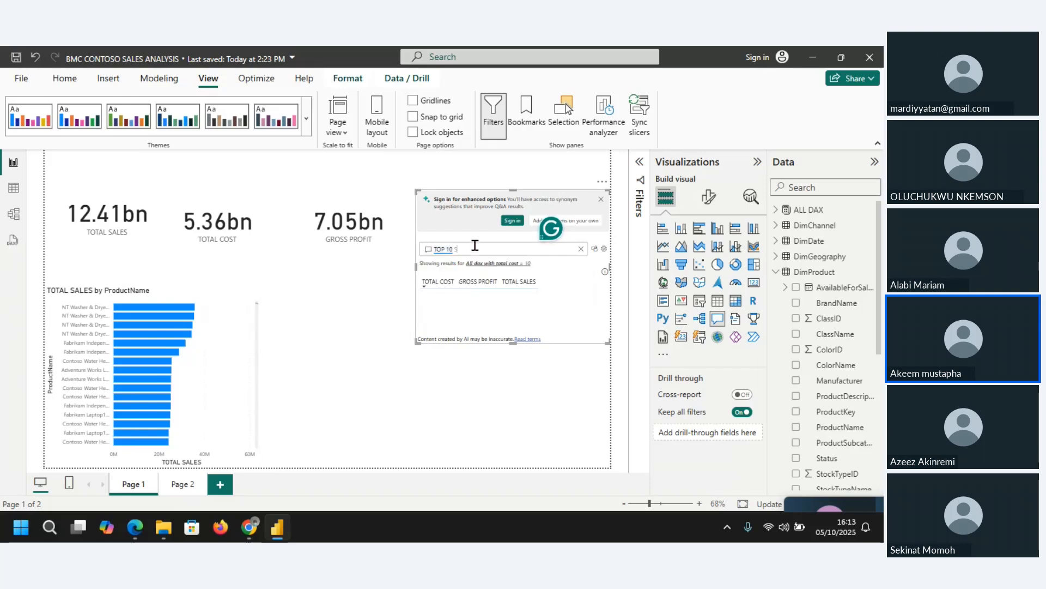
pyautogui.write('ALE')
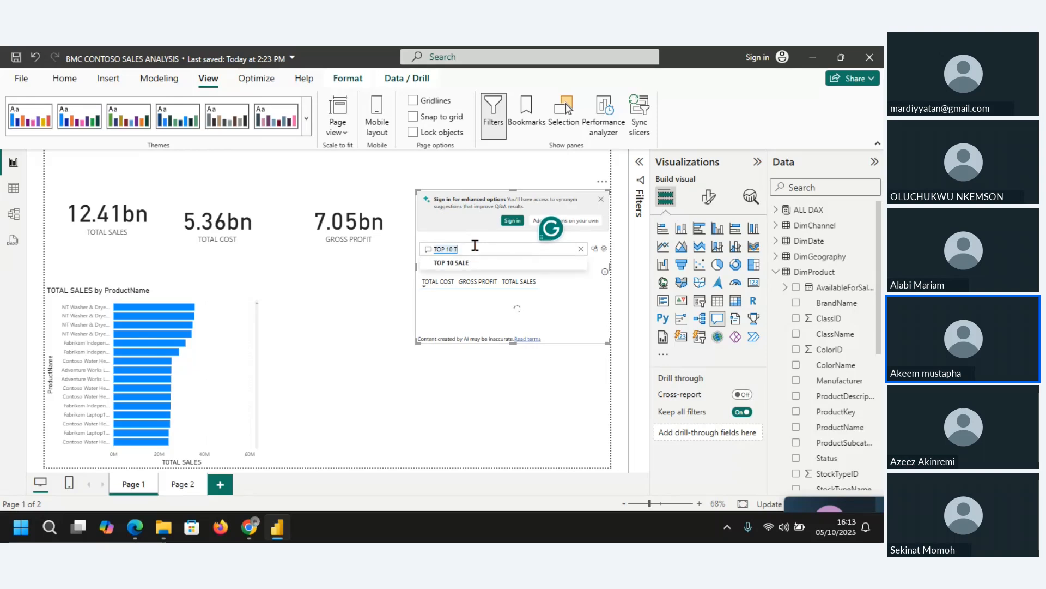
pyautogui.write(' S')
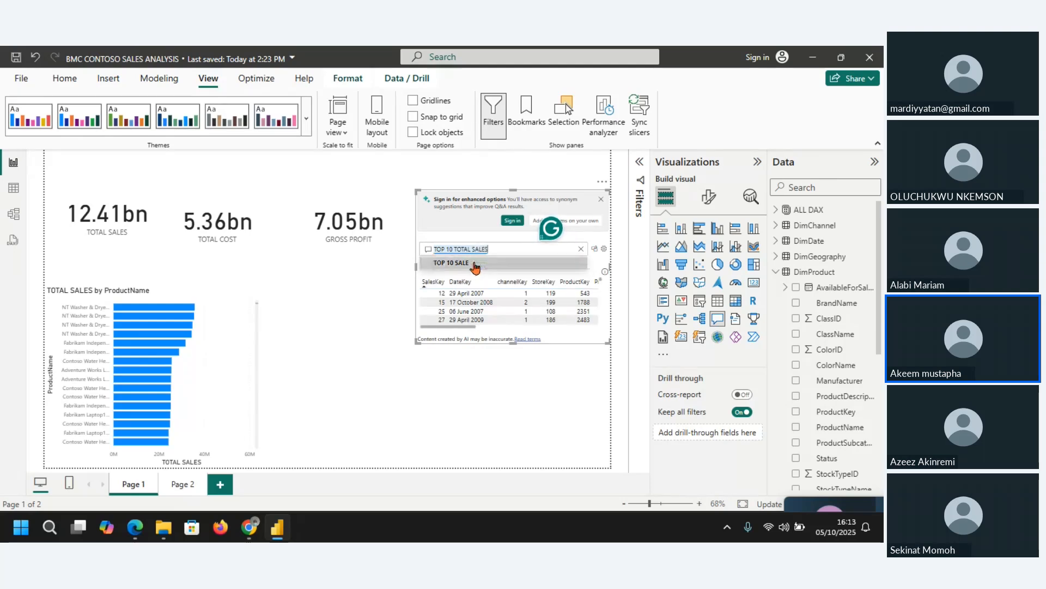
pyautogui.write(' BY')
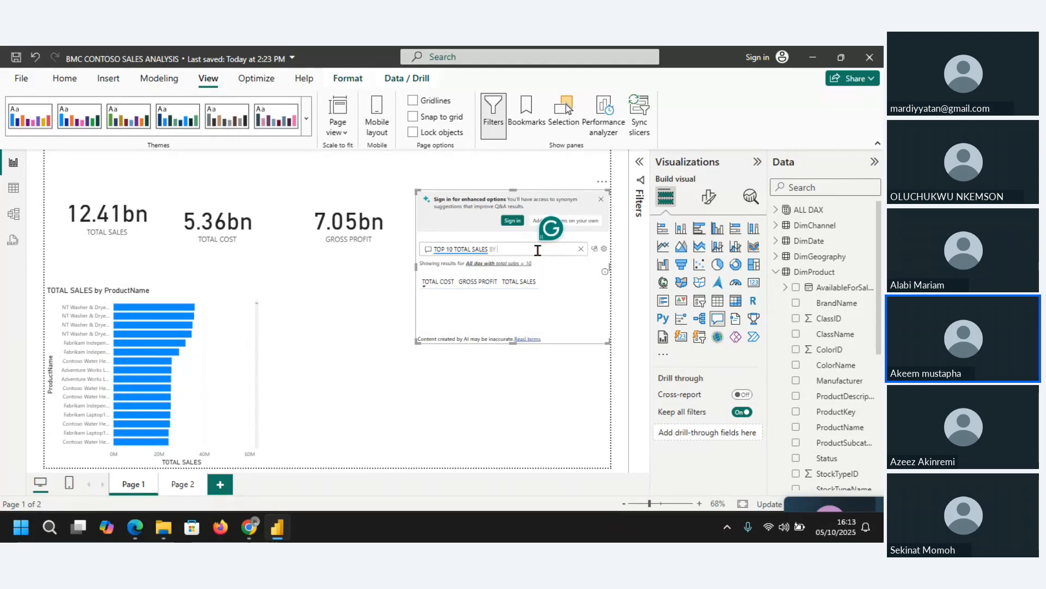
pyautogui.write(' PRODUCTNAME')
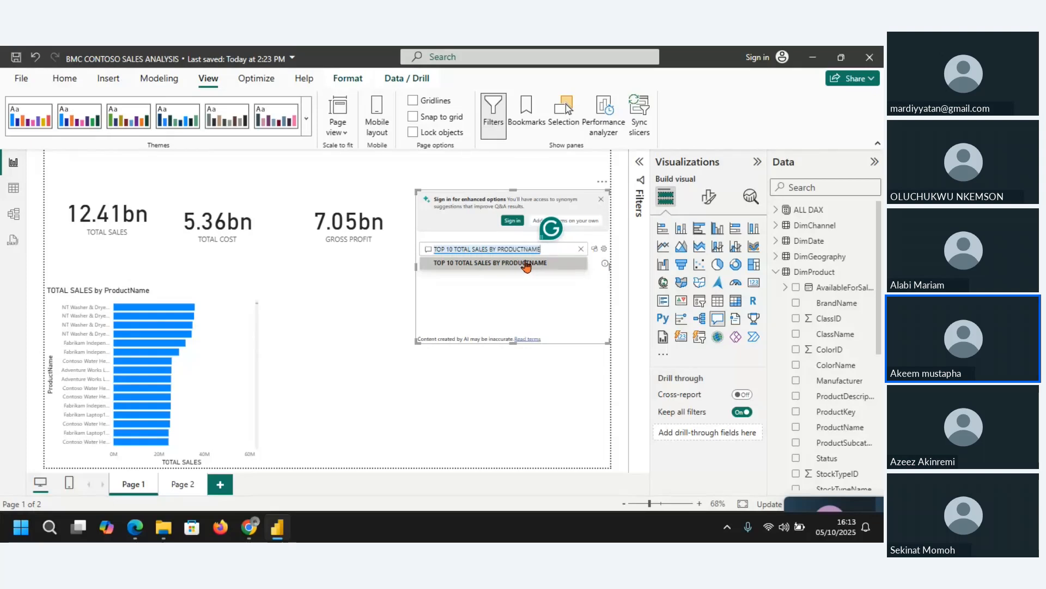
# Extend the Q&A question with "IN BAR CHART" and stretch the Q&A visual down to near the lower edge of the page.
pyautogui.click(560, 247)
pyautogui.write('IN B')
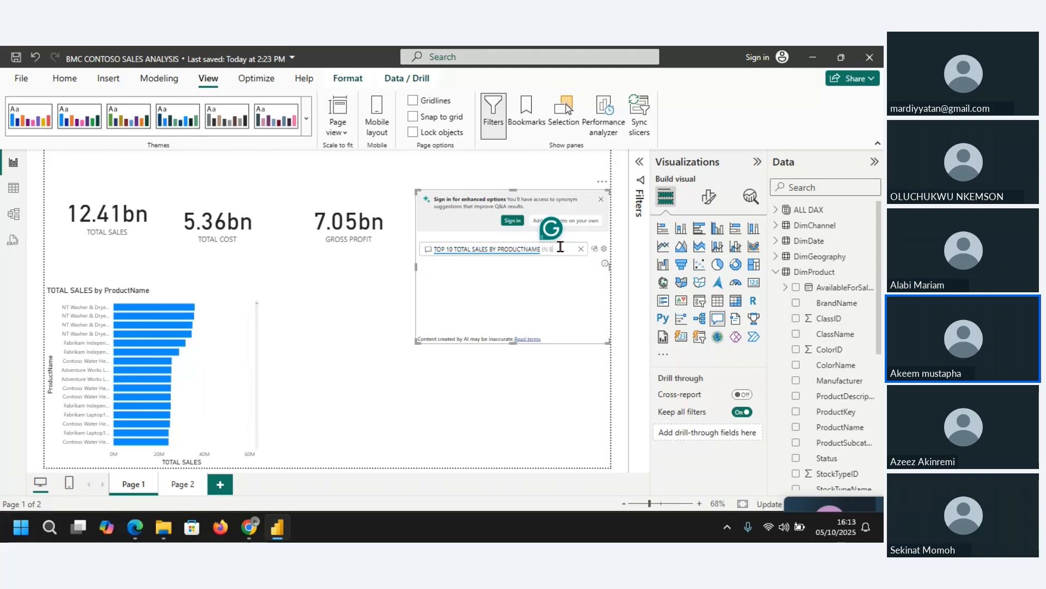
pyautogui.write('AR CHART')
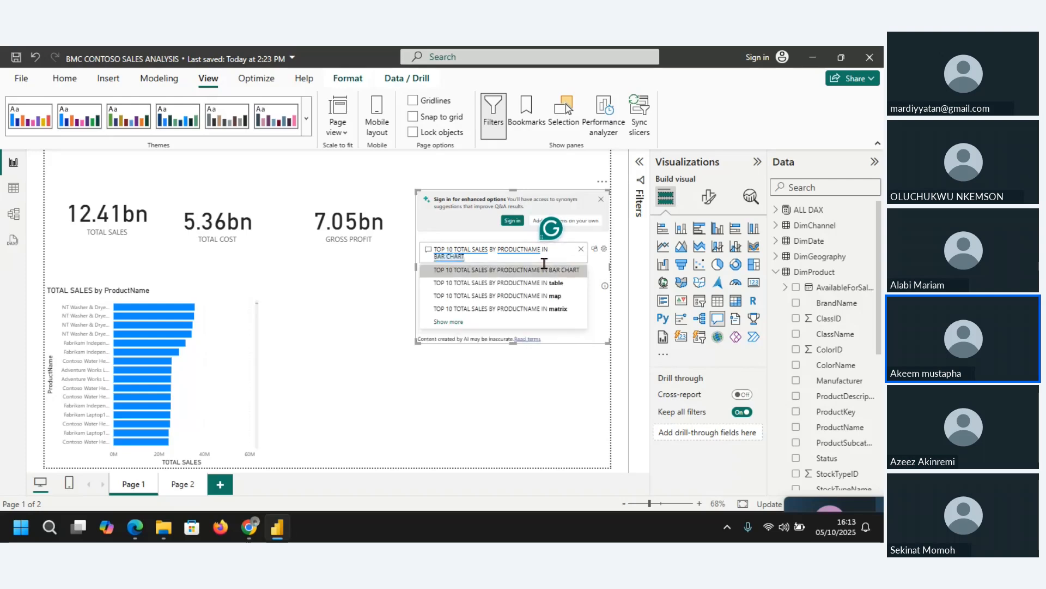
pyautogui.click(499, 274)
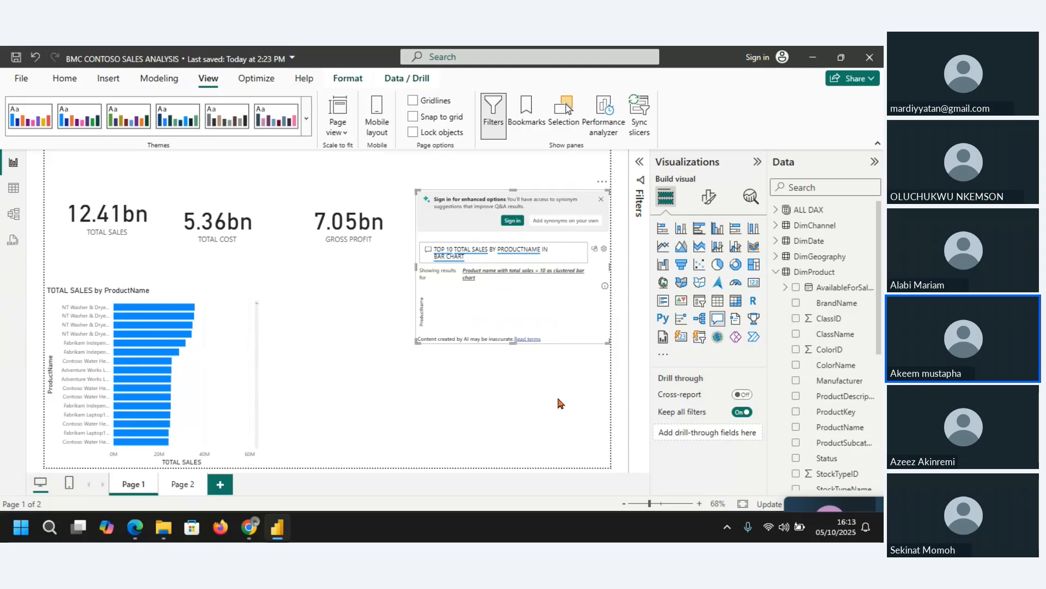
pyautogui.moveTo(515, 404); pyautogui.dragTo(521, 462)
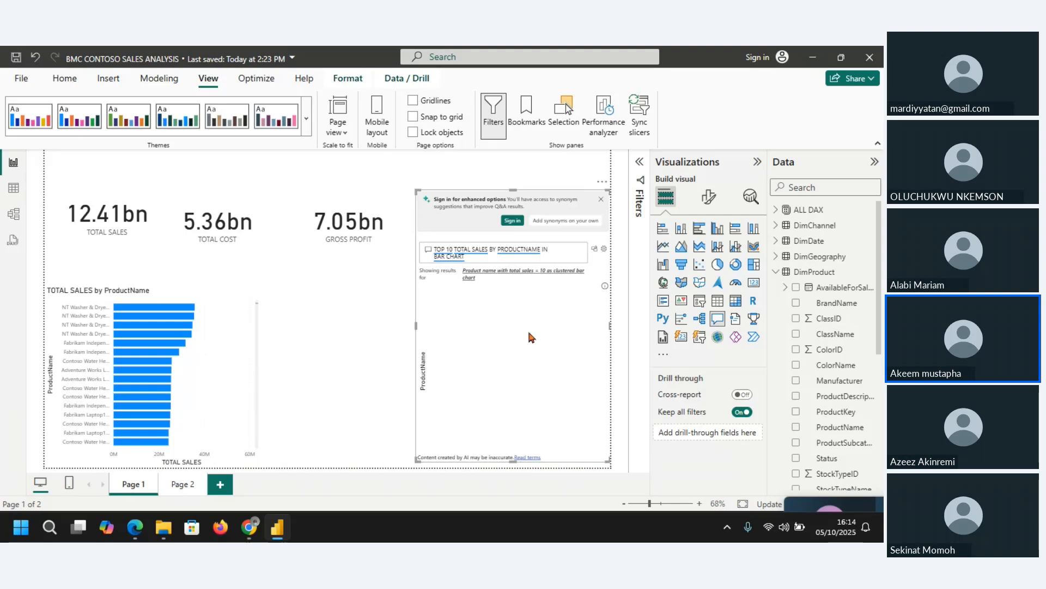
# Try rewording the Q&A question to "TOP 10 SALESAMOUNT BY PRODUCT NAME IN BAR CHART".
pyautogui.click(490, 248)
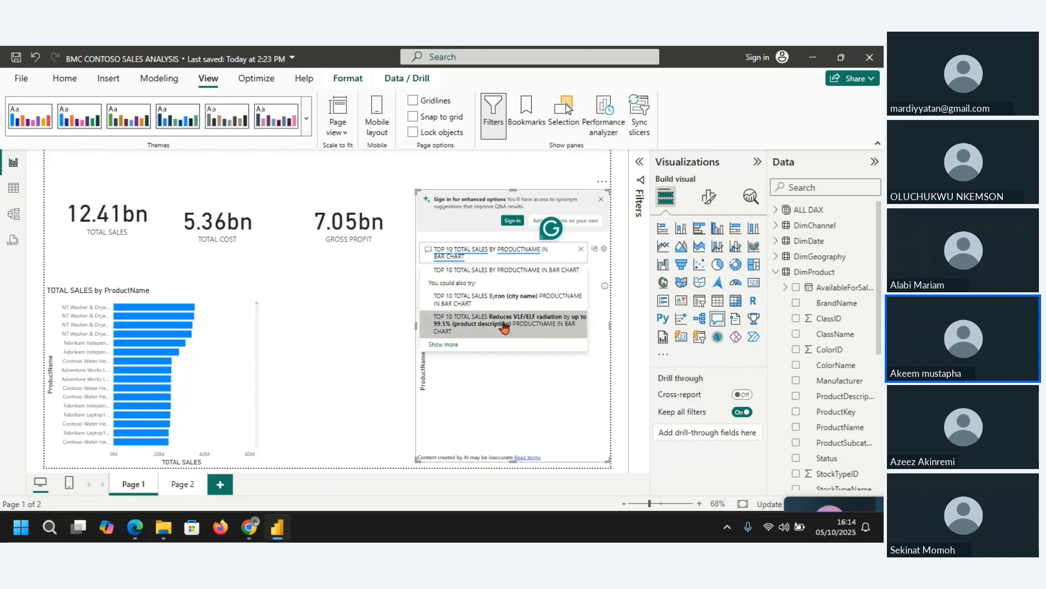
pyautogui.press('BackSpace')
pyautogui.press('BackSpace')
pyautogui.press('BackSpace')
pyautogui.press('BackSpace')
pyautogui.press('BackSpace')
pyautogui.press('BackSpace')
pyautogui.press('BackSpace')
pyautogui.press('BackSpace')
pyautogui.press('BackSpace')
pyautogui.press('BackSpace')
pyautogui.press('BackSpace')
pyautogui.press('BackSpace')
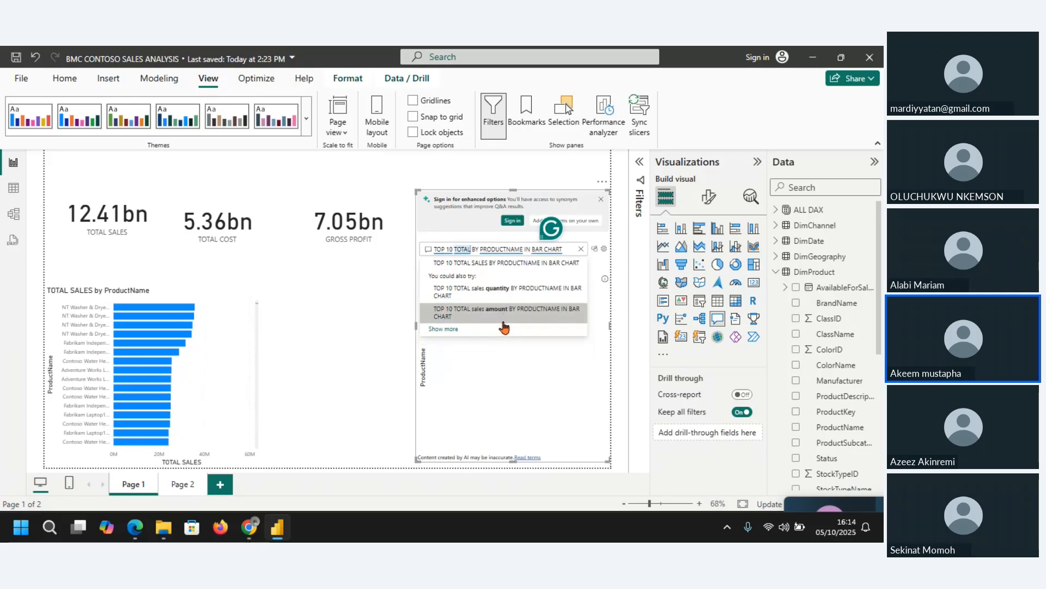
pyautogui.write('SALES ')
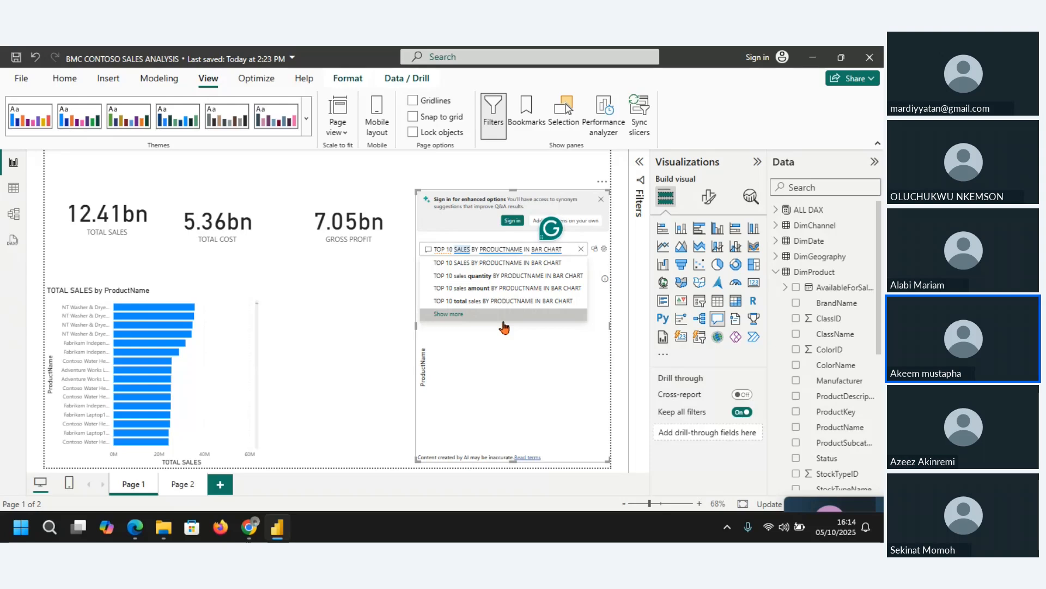
pyautogui.write('AMOUNT')
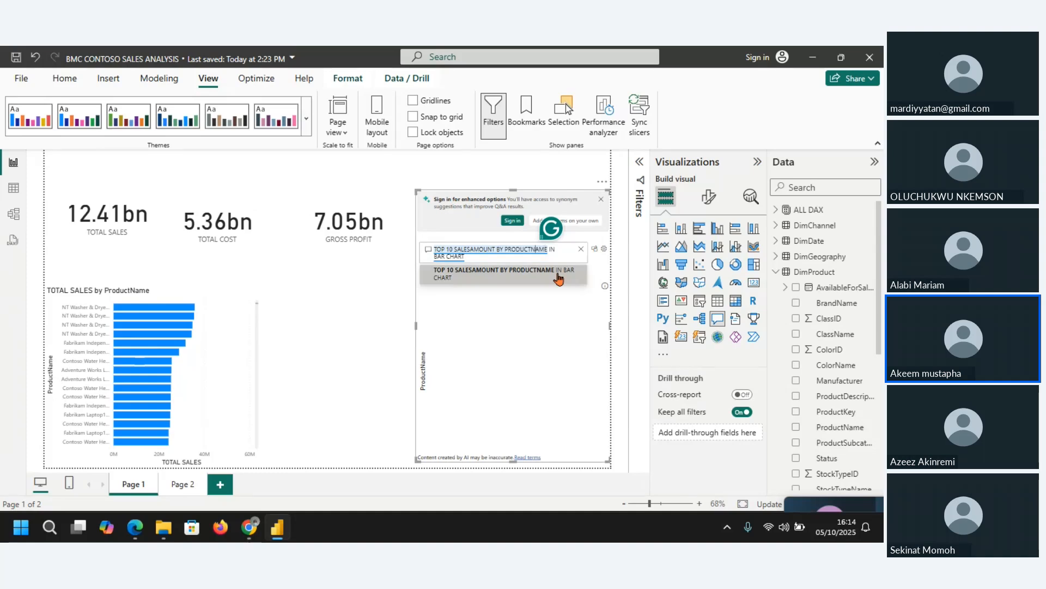
pyautogui.click(558, 279)
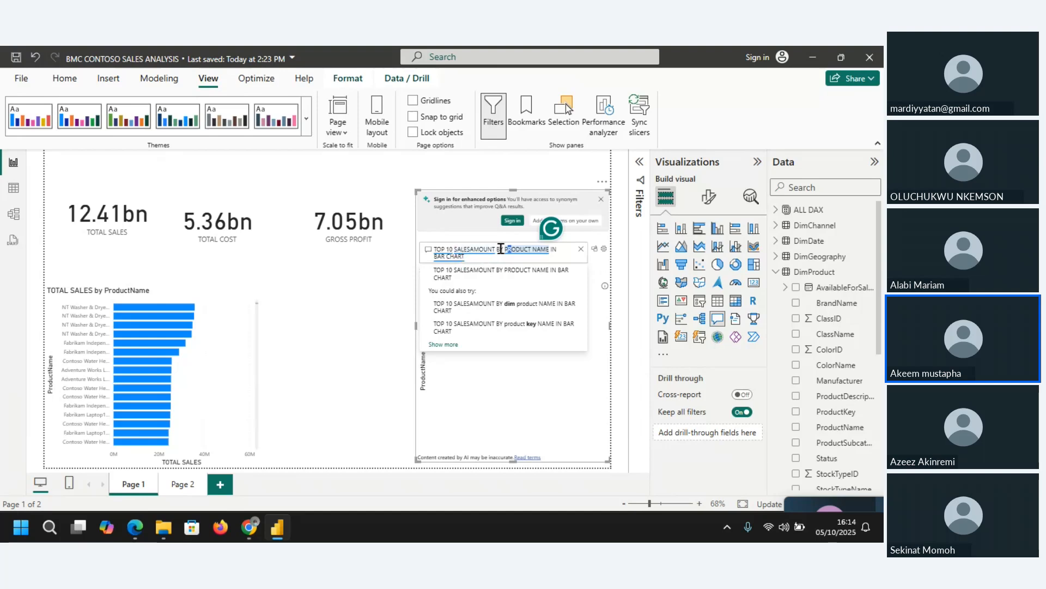
# Reword the Q&A question to "TOP 10 PRODUCT BY sales amount" and adopt the restatement "Total sales amount and dim products of sales, with sales amount = 10".
pyautogui.moveTo(487, 256); pyautogui.dragTo(454, 249)
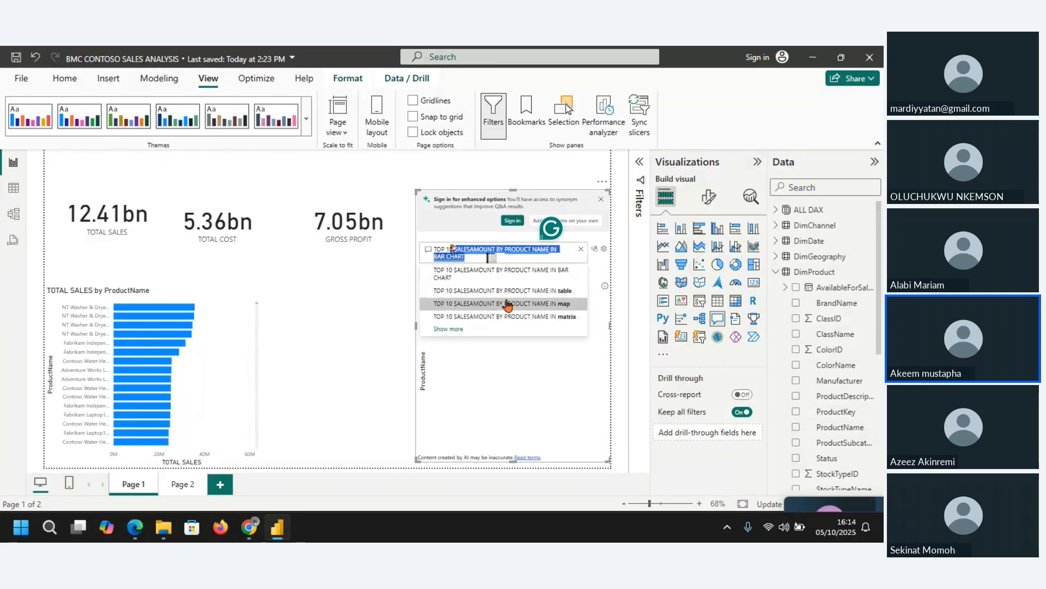
pyautogui.press('BackSpace')
pyautogui.write('PRO')
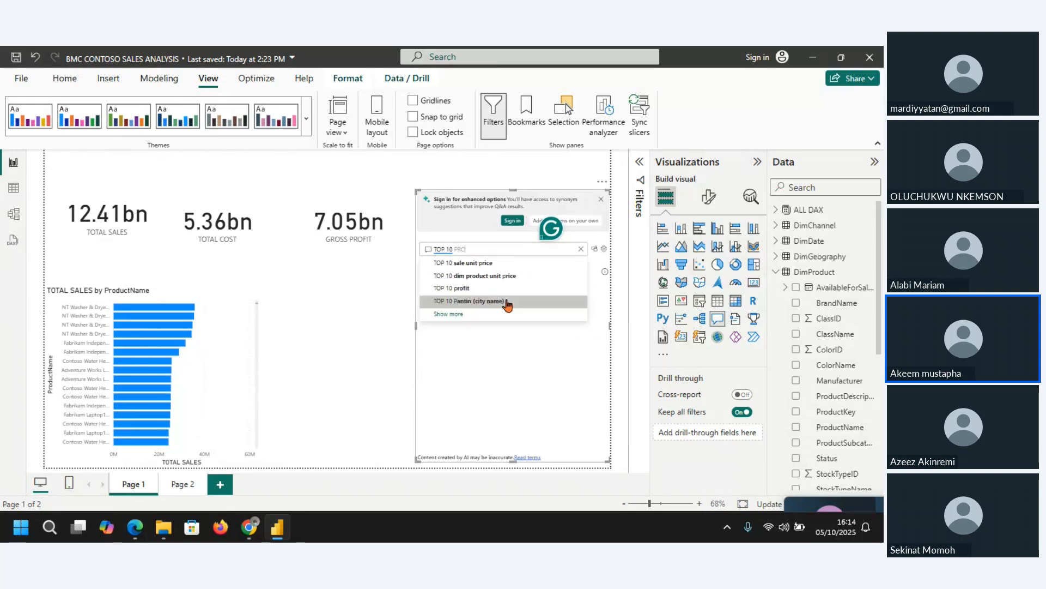
pyautogui.write('UCT')
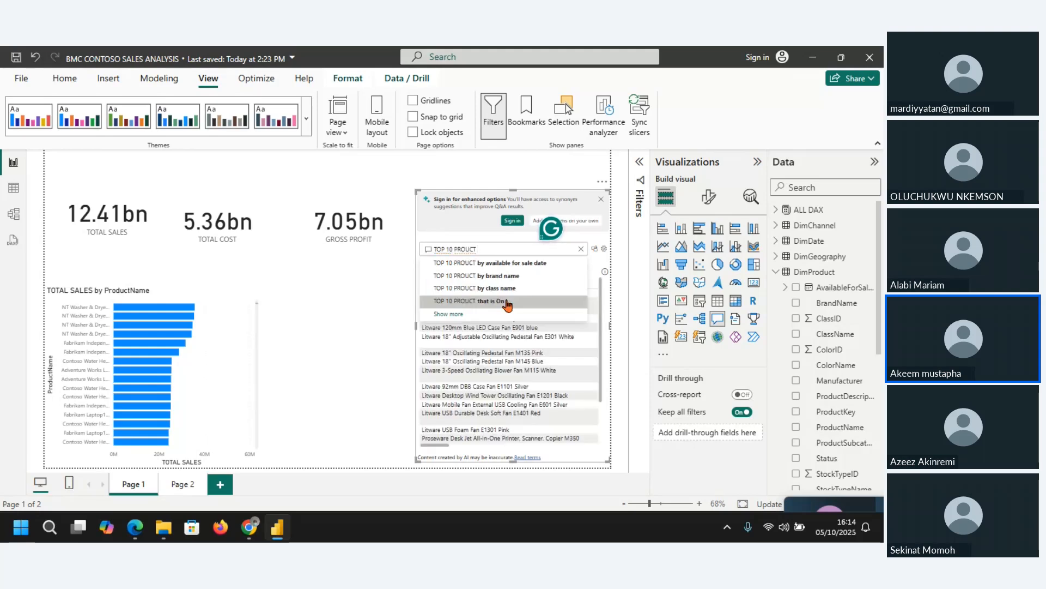
pyautogui.press('BackSpace')
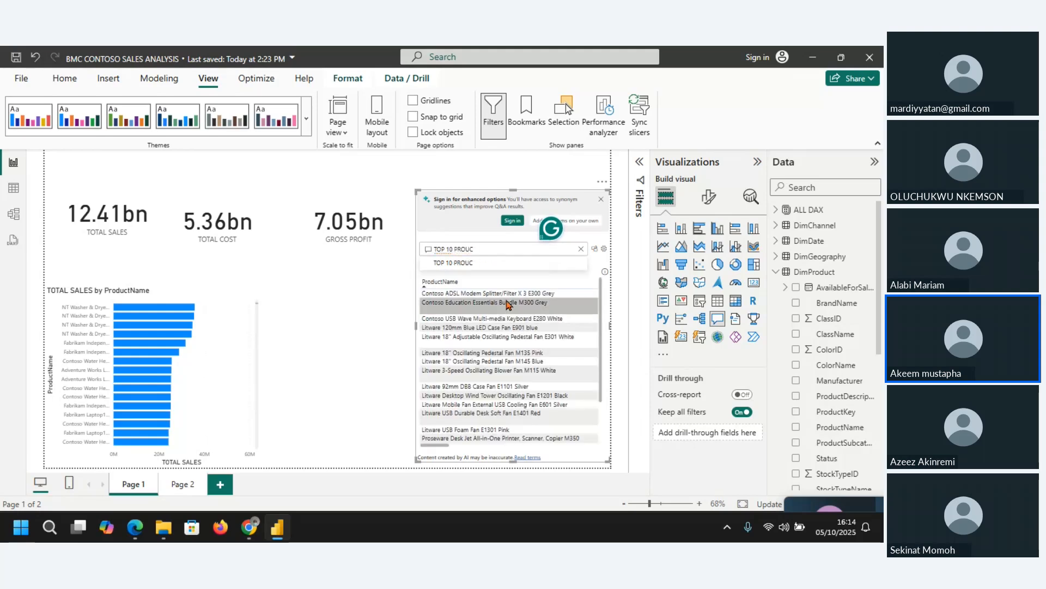
pyautogui.press('BackSpace')
pyautogui.press('BackSpace')
pyautogui.press('BackSpace')
pyautogui.write('O')
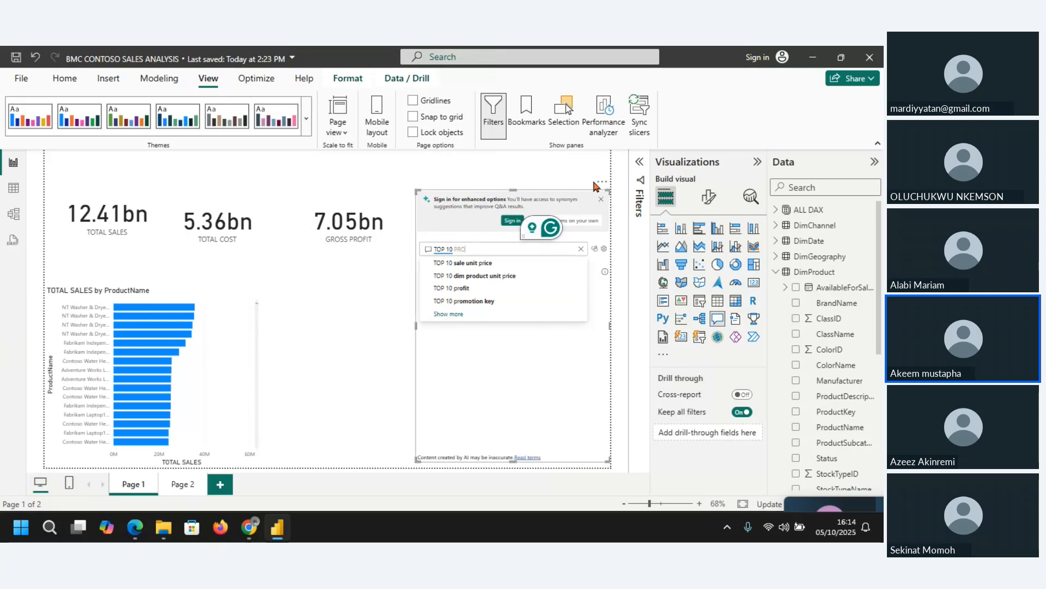
pyautogui.write('DUCT')
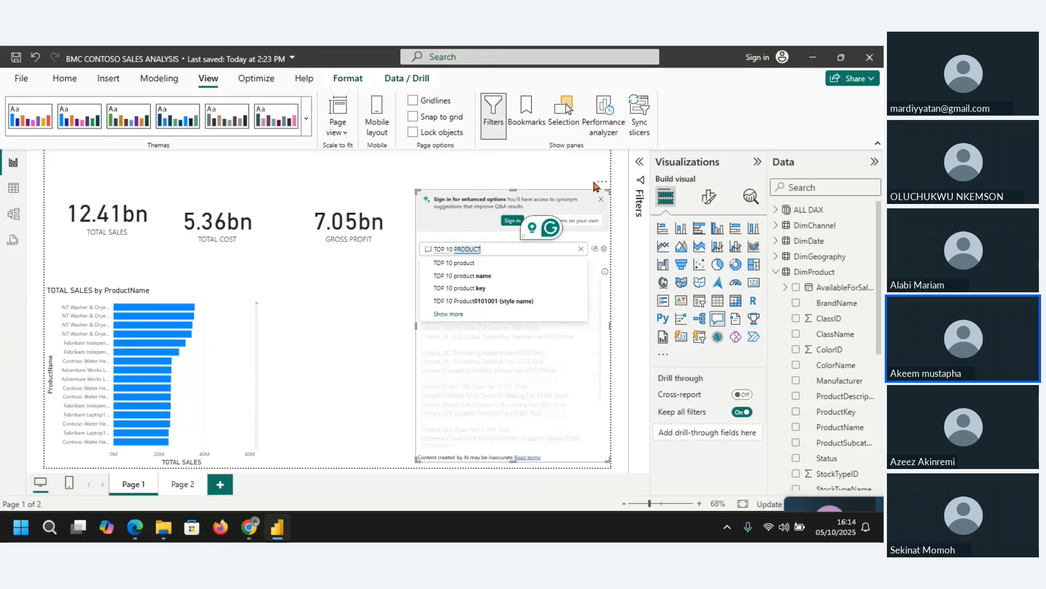
pyautogui.write(' BY')
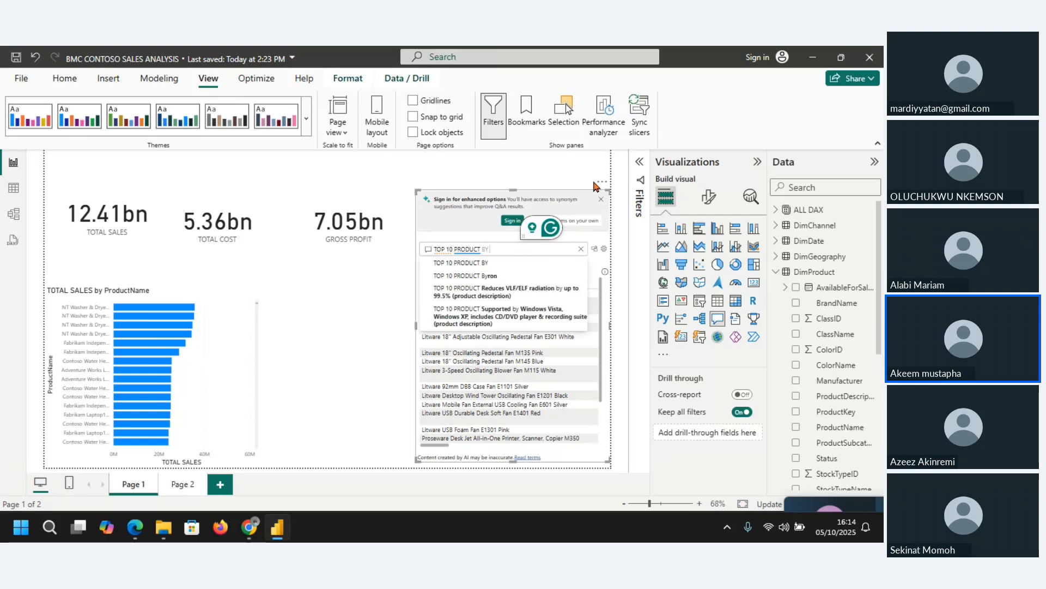
pyautogui.write(' SALE')
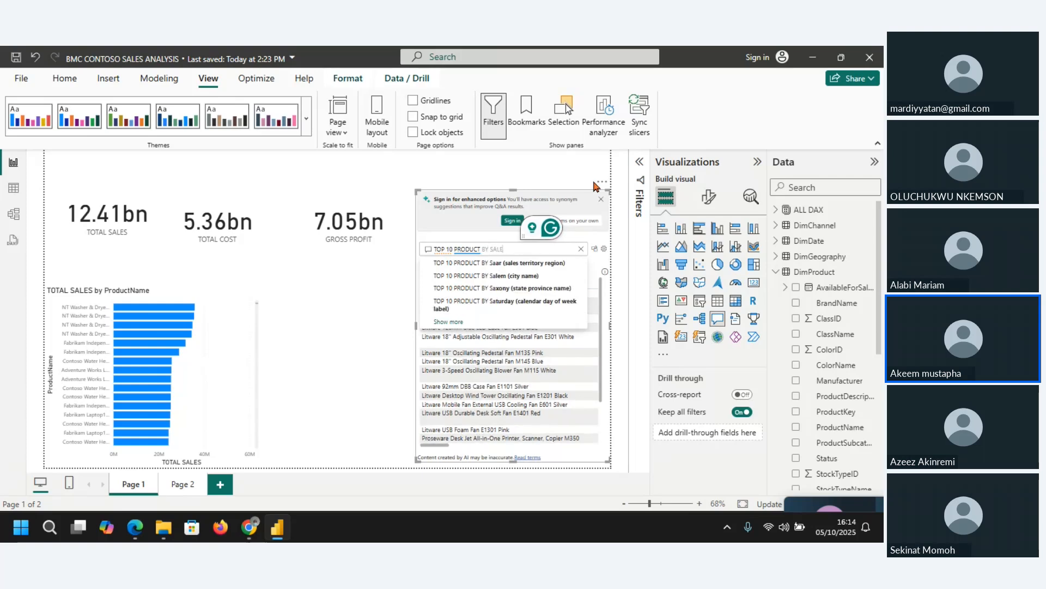
pyautogui.write('S')
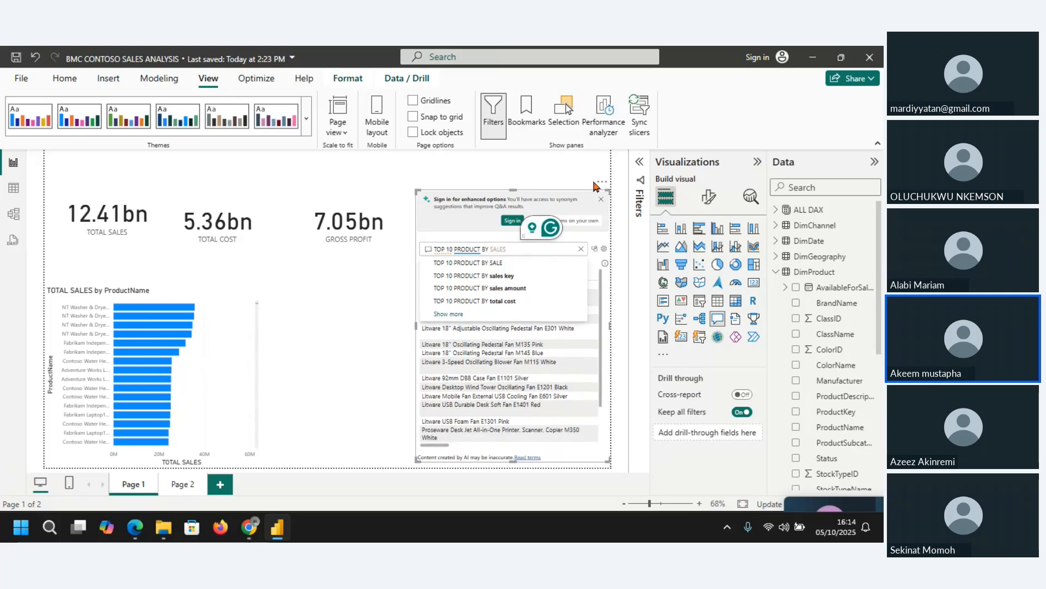
pyautogui.click(510, 293)
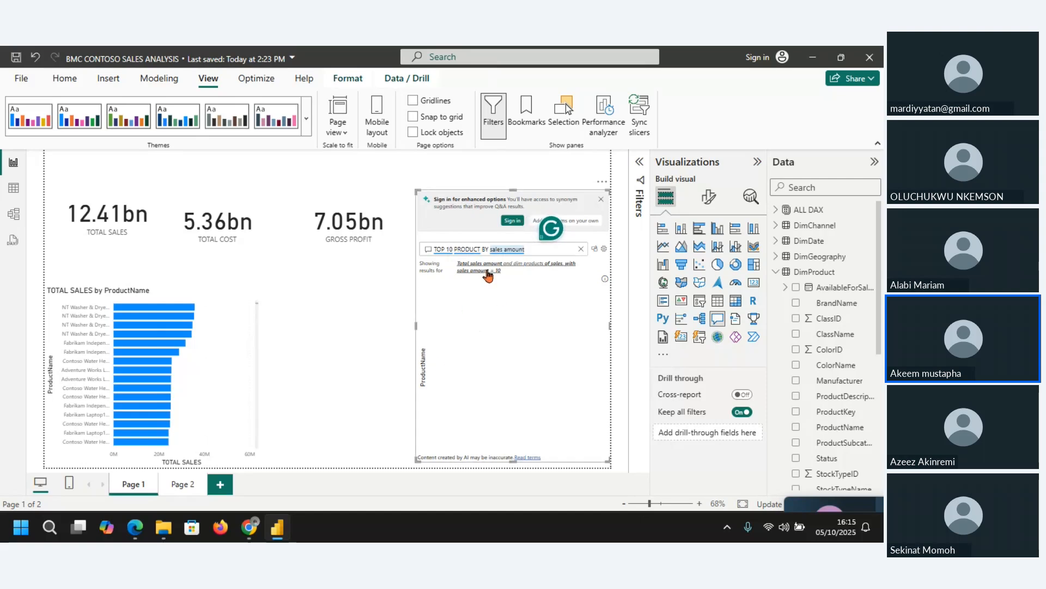
pyautogui.click(489, 270)
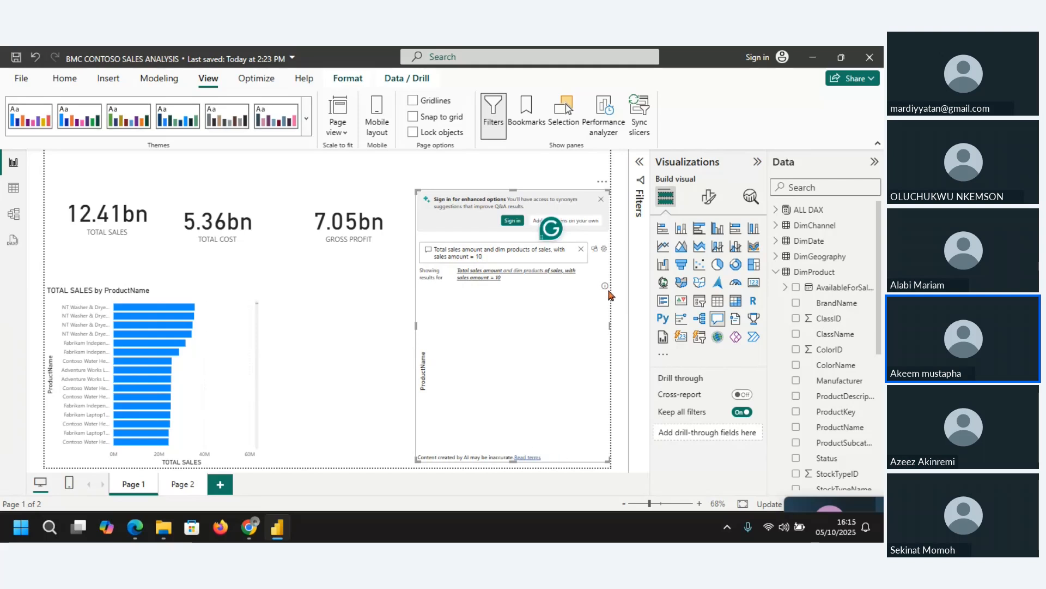
# Dismiss the sign-in banner in the Q&A visual and narrow the visual against the page's outer edge.
pyautogui.click(602, 202)
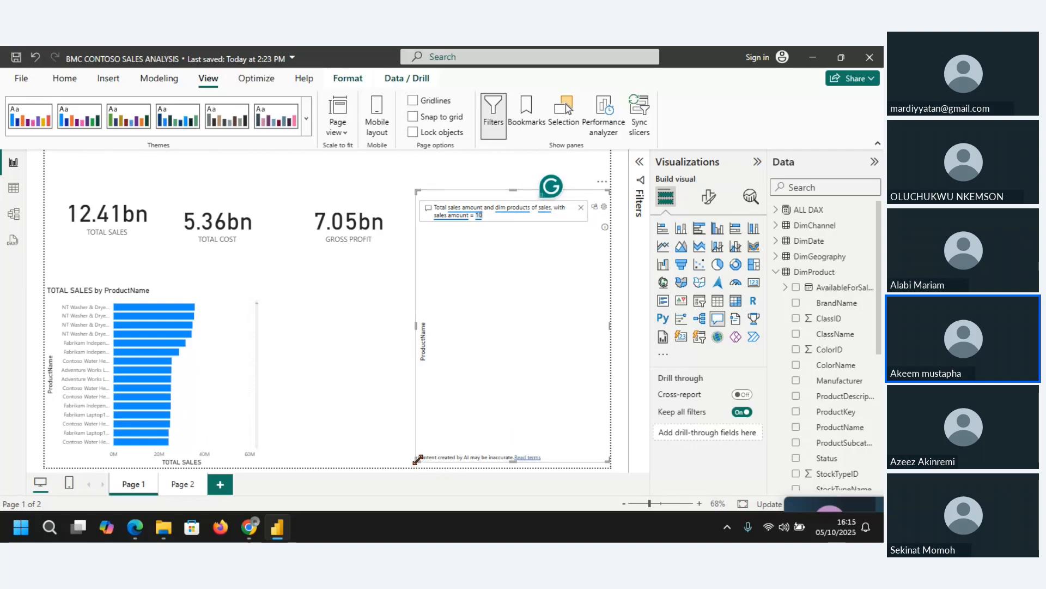
pyautogui.moveTo(418, 460); pyautogui.dragTo(497, 451)
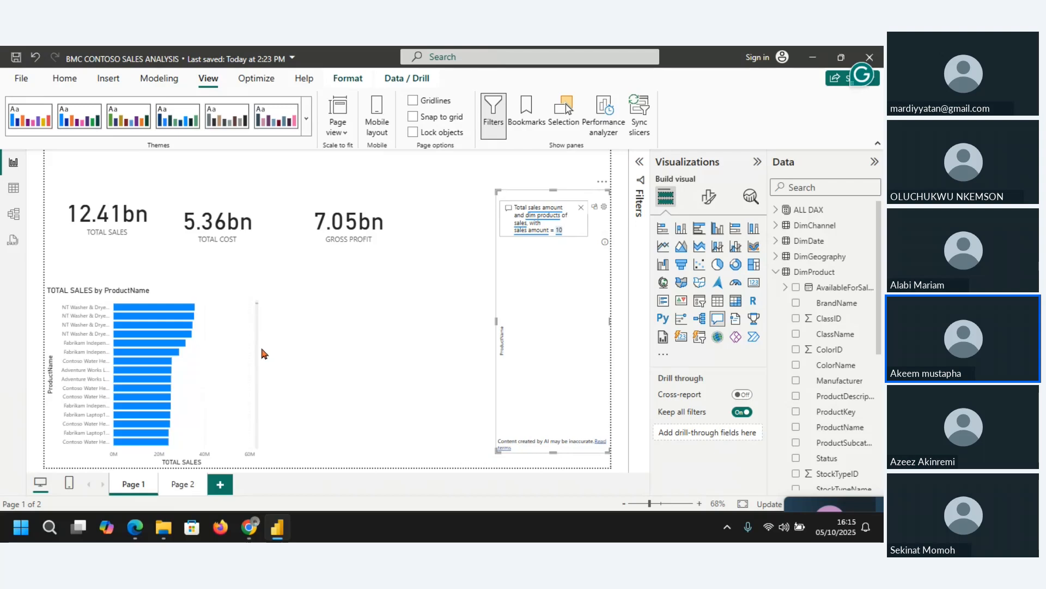
# Keep the TOTAL SALES by ProductName chart at the lower edge of the page and widen it to below the GROSS PROFIT card.
pyautogui.click(233, 354)
pyautogui.moveTo(258, 362); pyautogui.dragTo(258, 322)
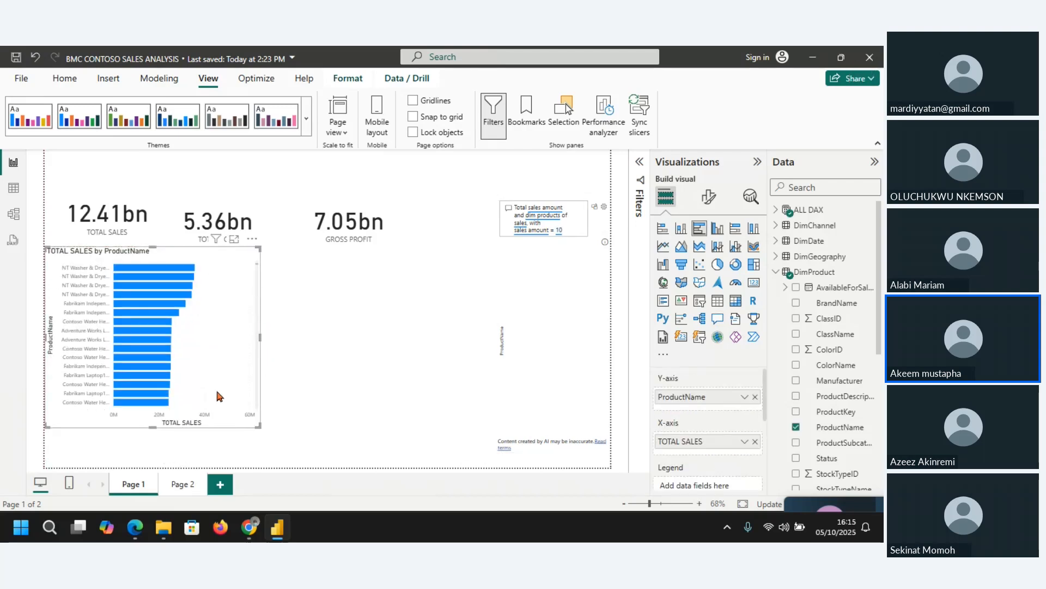
pyautogui.moveTo(219, 361); pyautogui.dragTo(219, 401)
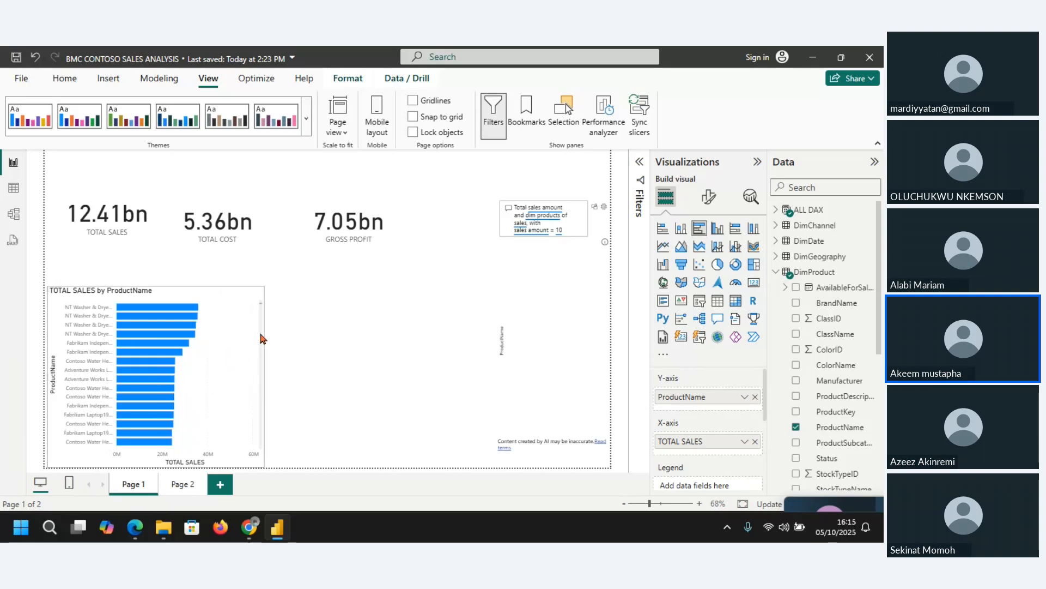
pyautogui.moveTo(264, 350); pyautogui.dragTo(323, 362)
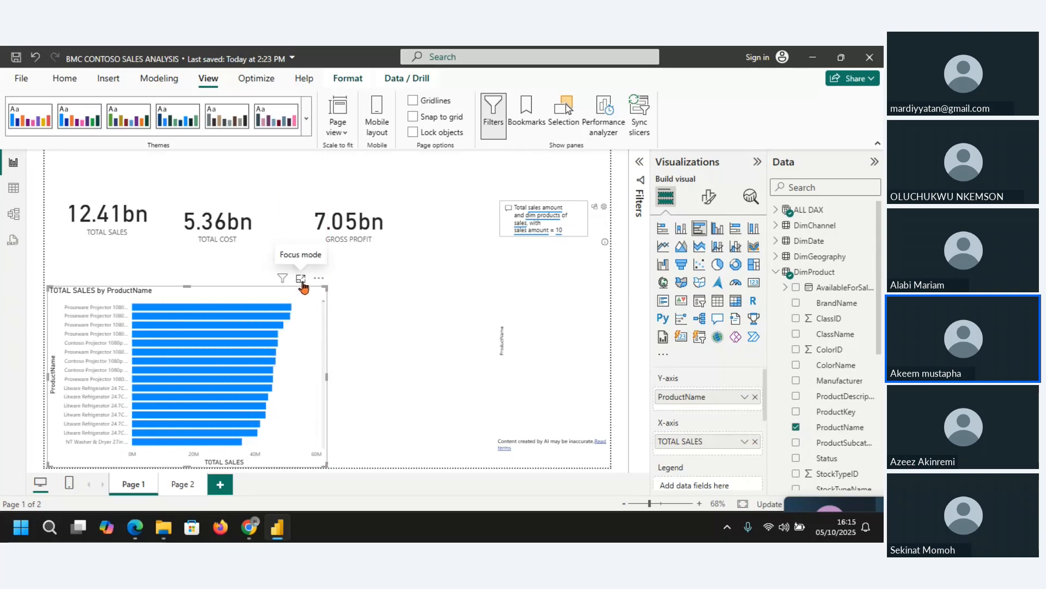
# Open the TOTAL SALES by ProductName chart in focus mode and look through its products from highest to lower sales.
pyautogui.click(301, 279)
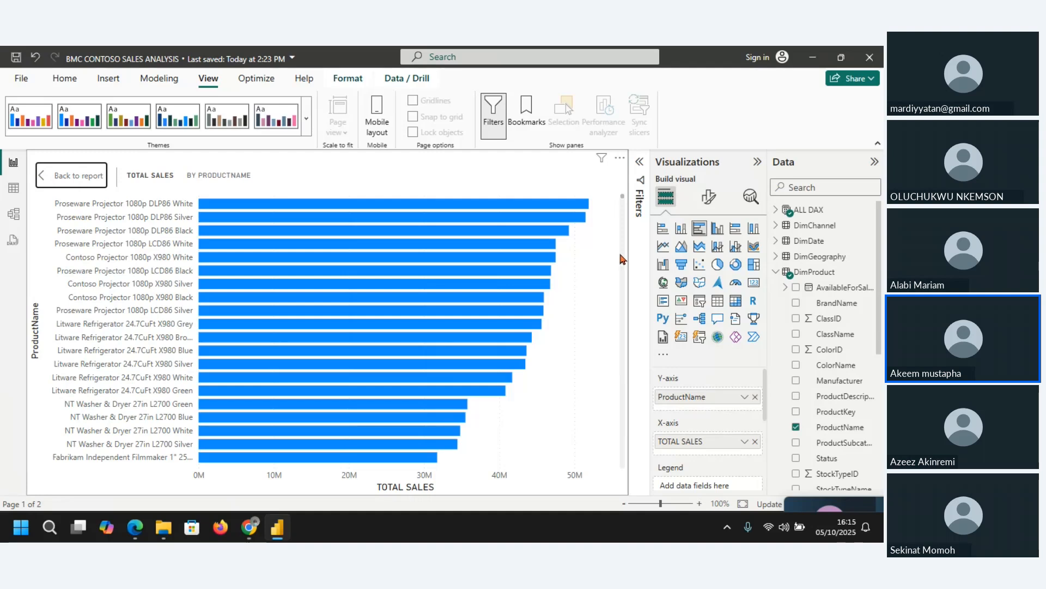
pyautogui.scroll(-10, 624, 256)
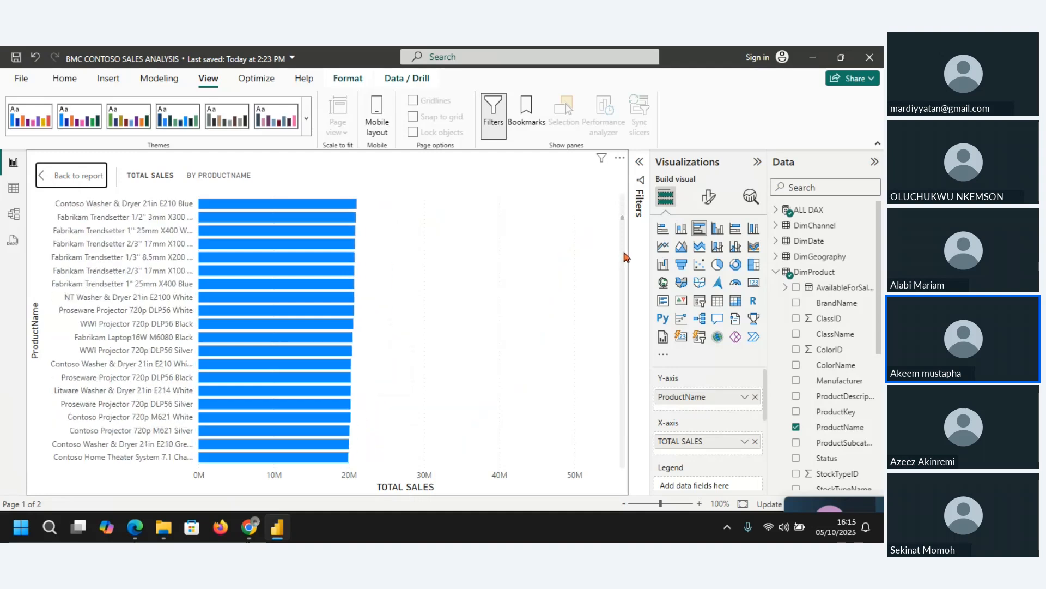
pyautogui.moveTo(624, 222); pyautogui.dragTo(632, 284)
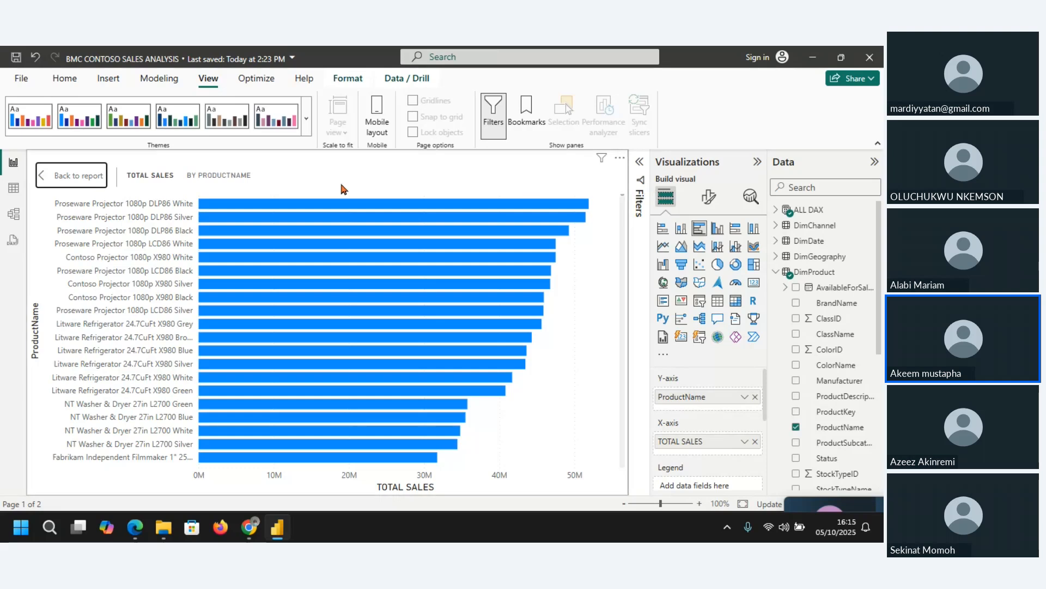
# Return to the report page and make the TOTAL SALES by ProductName chart shorter and slightly wider.
pyautogui.click(67, 177)
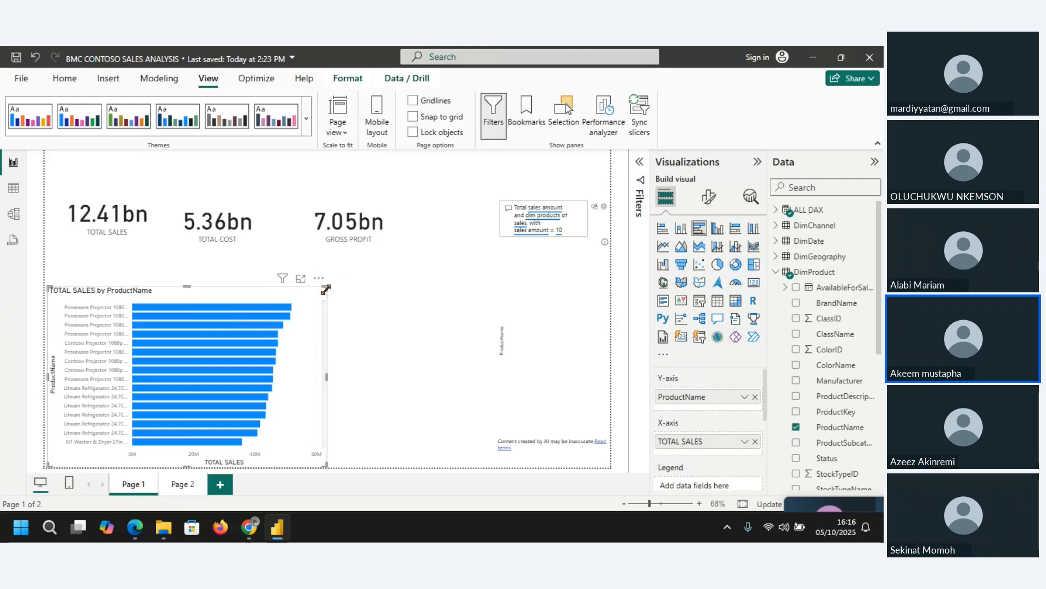
pyautogui.moveTo(324, 289); pyautogui.dragTo(399, 353)
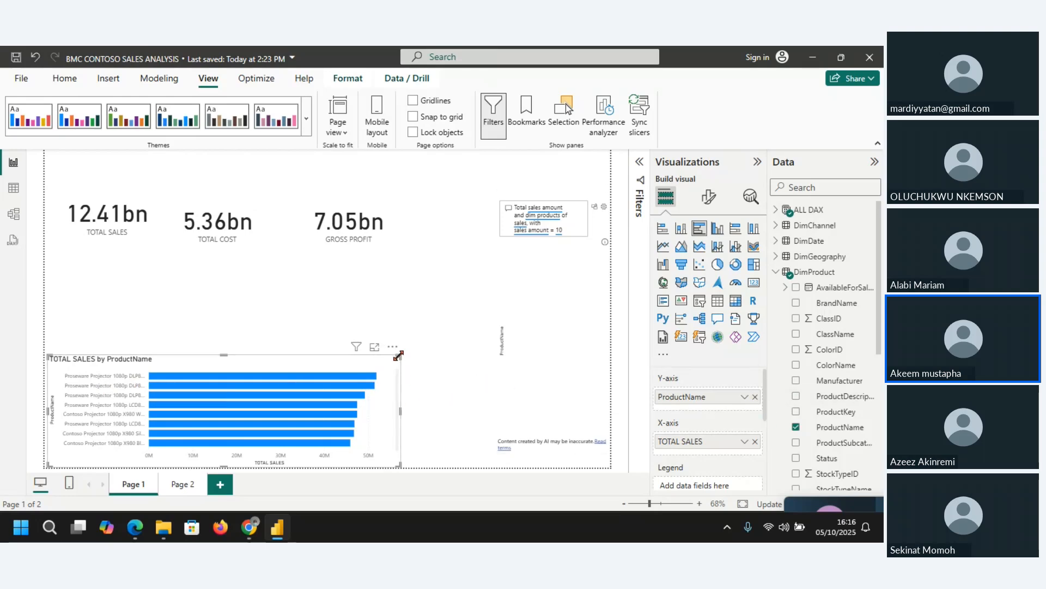
pyautogui.moveTo(398, 355); pyautogui.dragTo(357, 328)
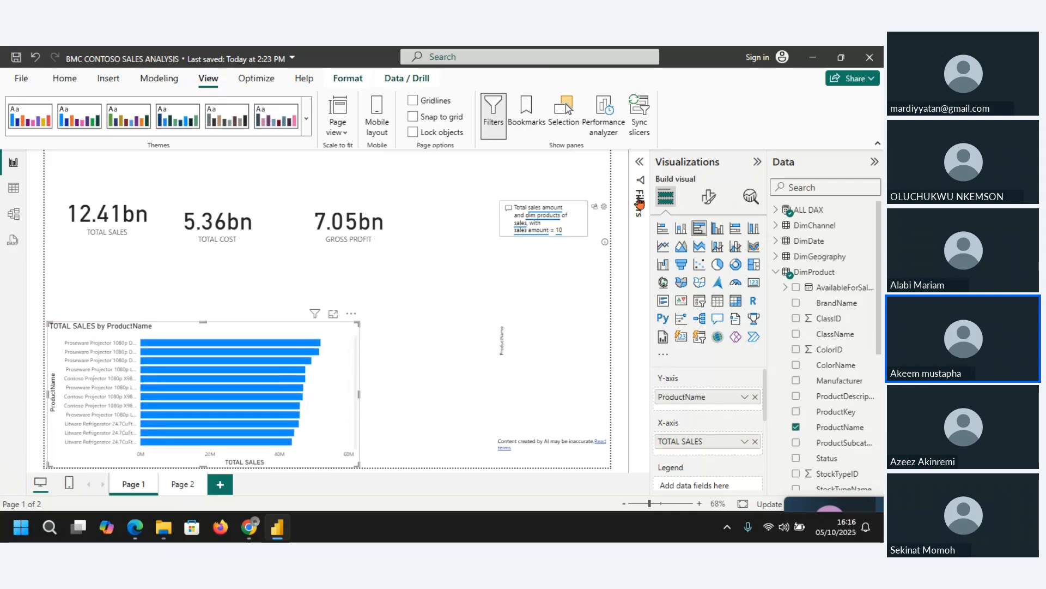
# Show the chart's filters and set the filter type for ProductName to Top N.
pyautogui.click(643, 162)
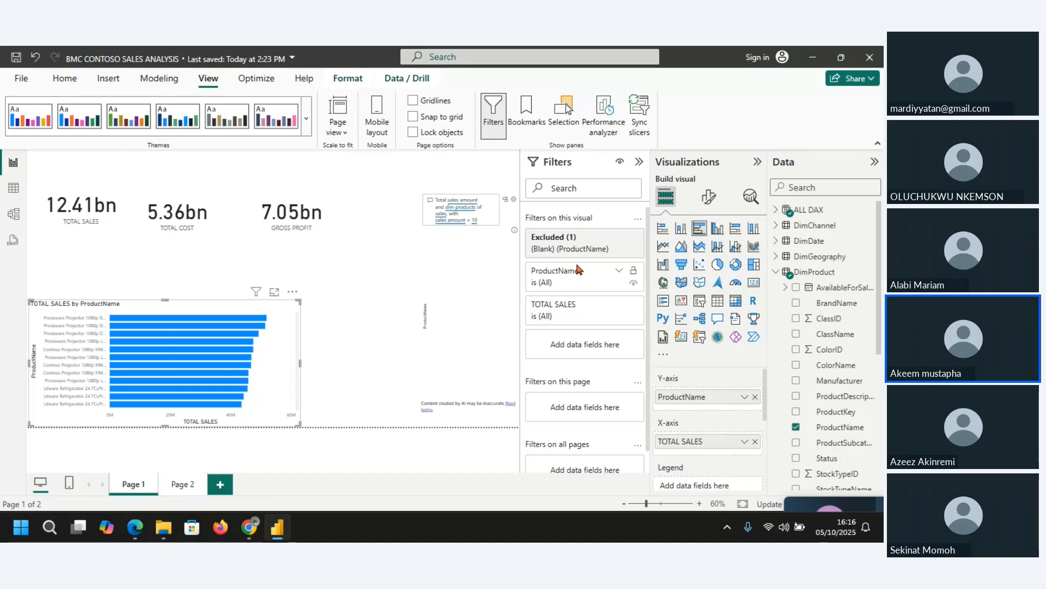
pyautogui.click(618, 305)
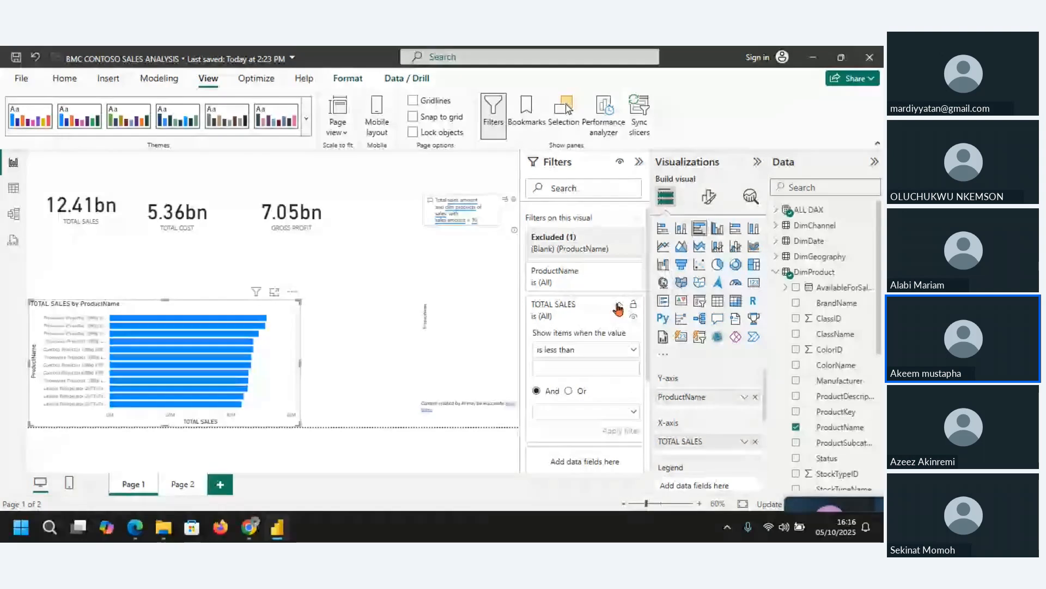
pyautogui.click(618, 306)
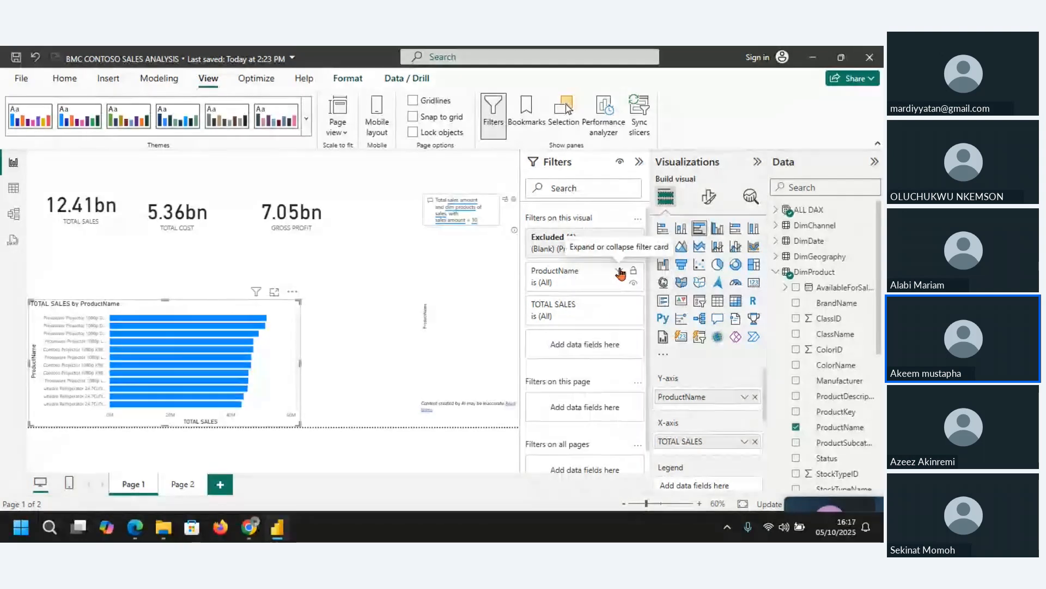
pyautogui.click(620, 271)
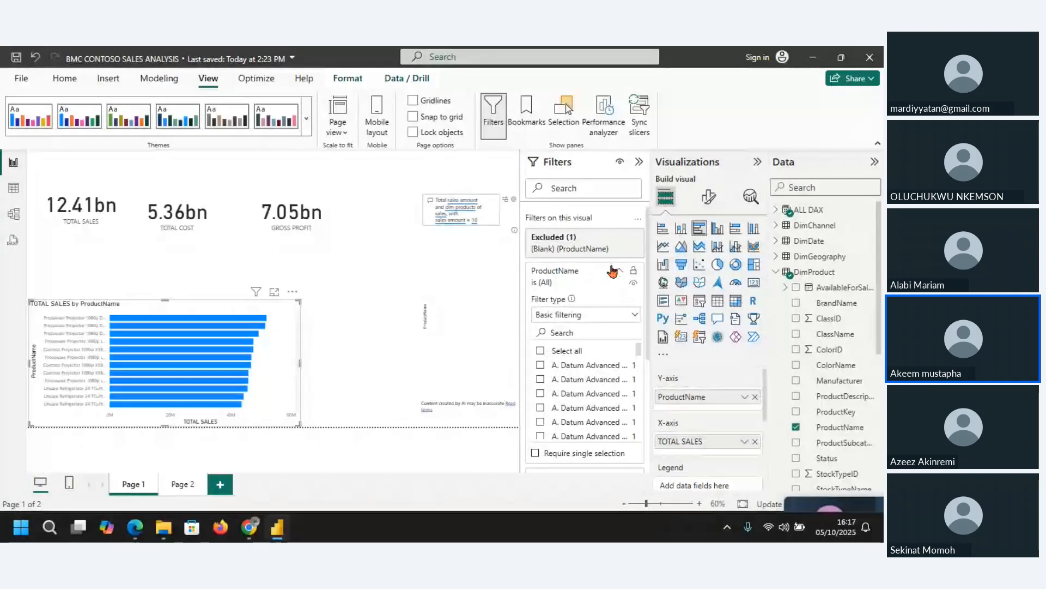
pyautogui.click(617, 271)
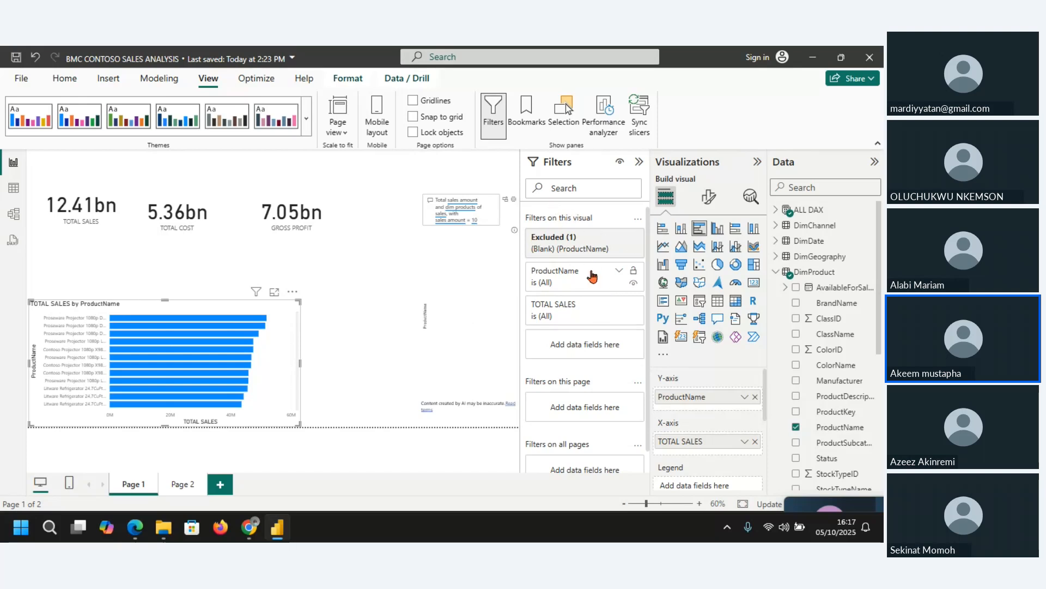
pyautogui.click(620, 272)
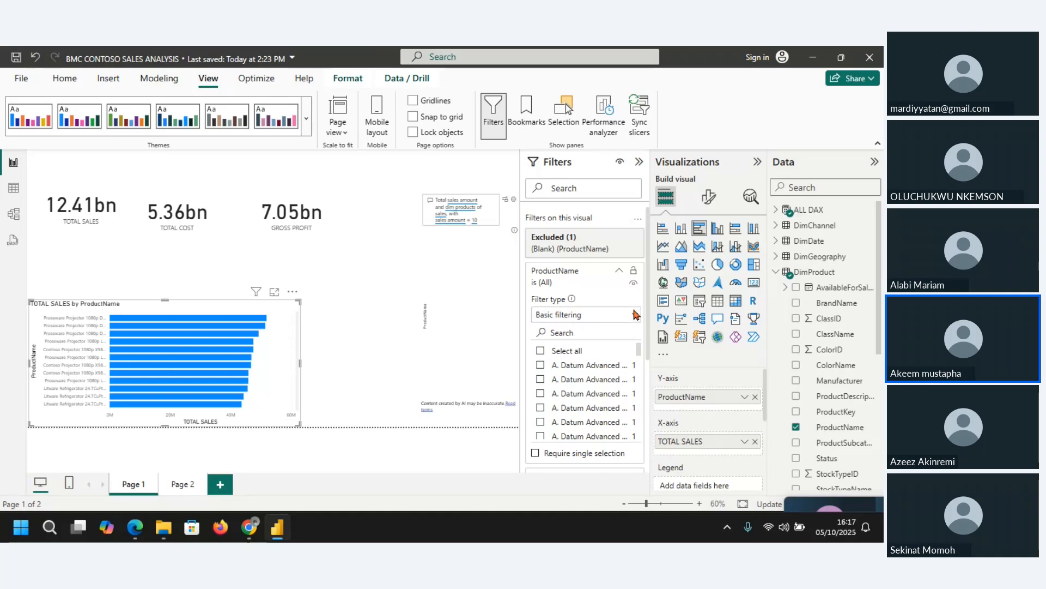
pyautogui.click(636, 315)
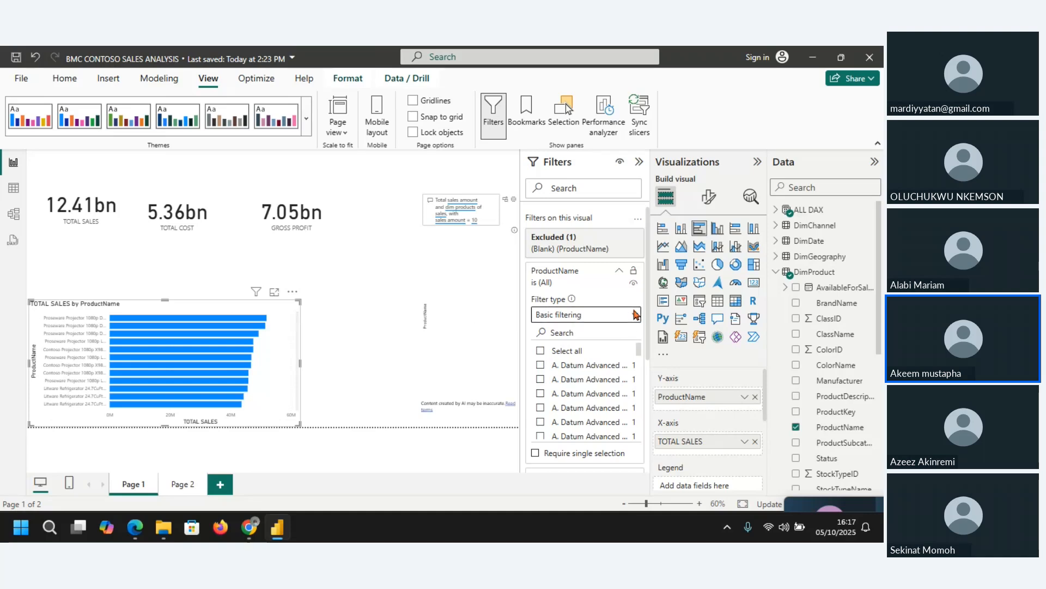
pyautogui.click(636, 315)
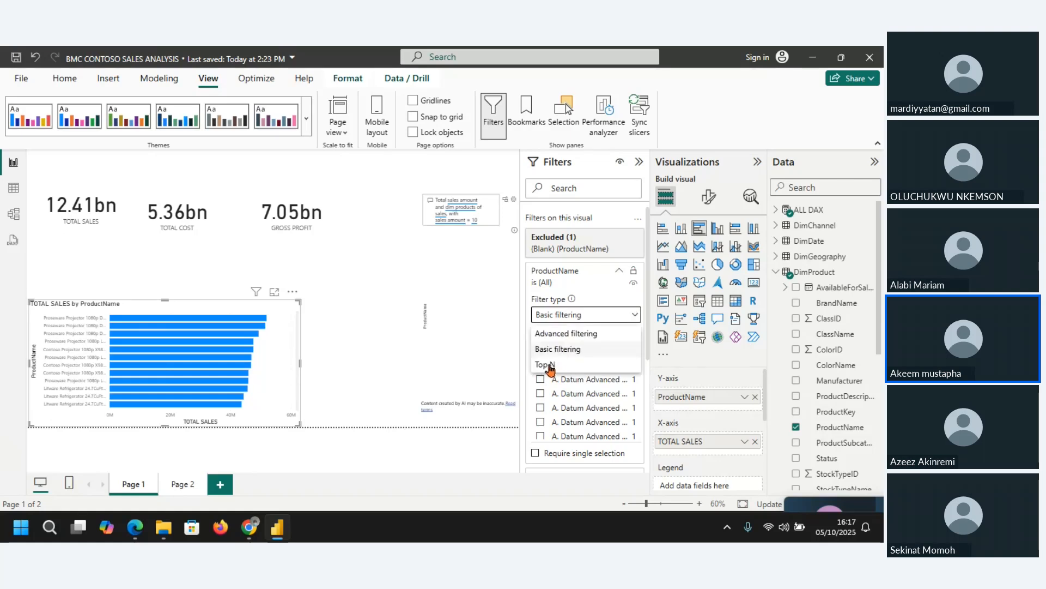
pyautogui.click(547, 365)
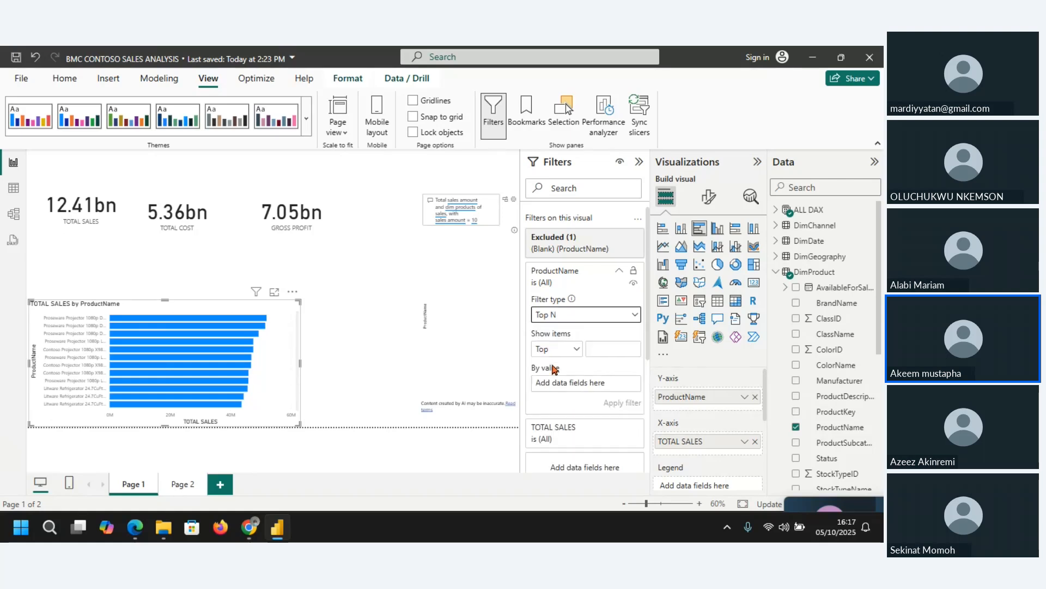
# Apply the ProductName filter for the top 10 items by TOTAL SALES and check the chart in focus mode.
pyautogui.click(619, 271)
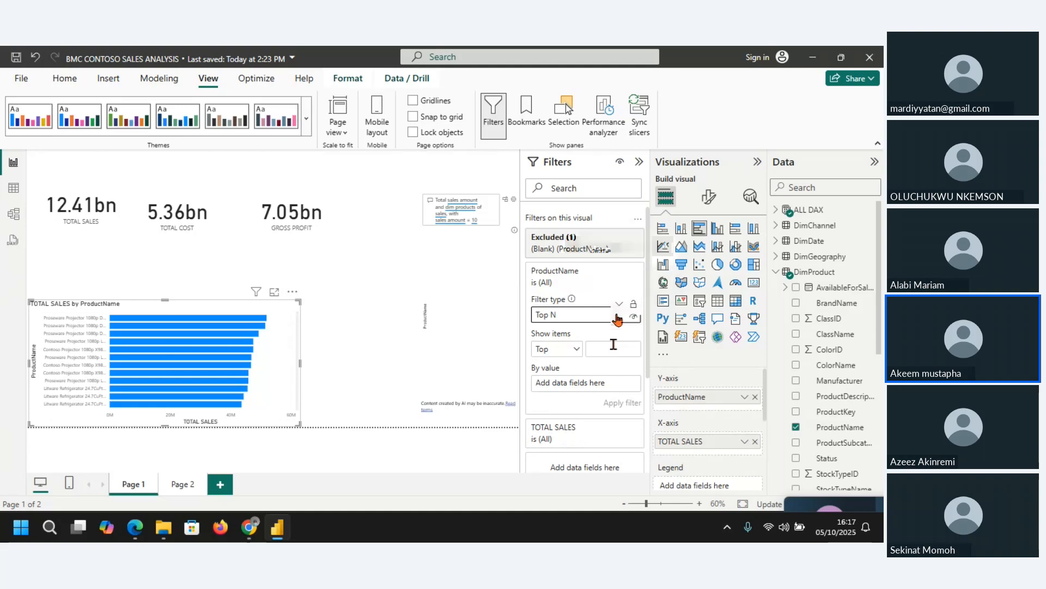
pyautogui.click(613, 344)
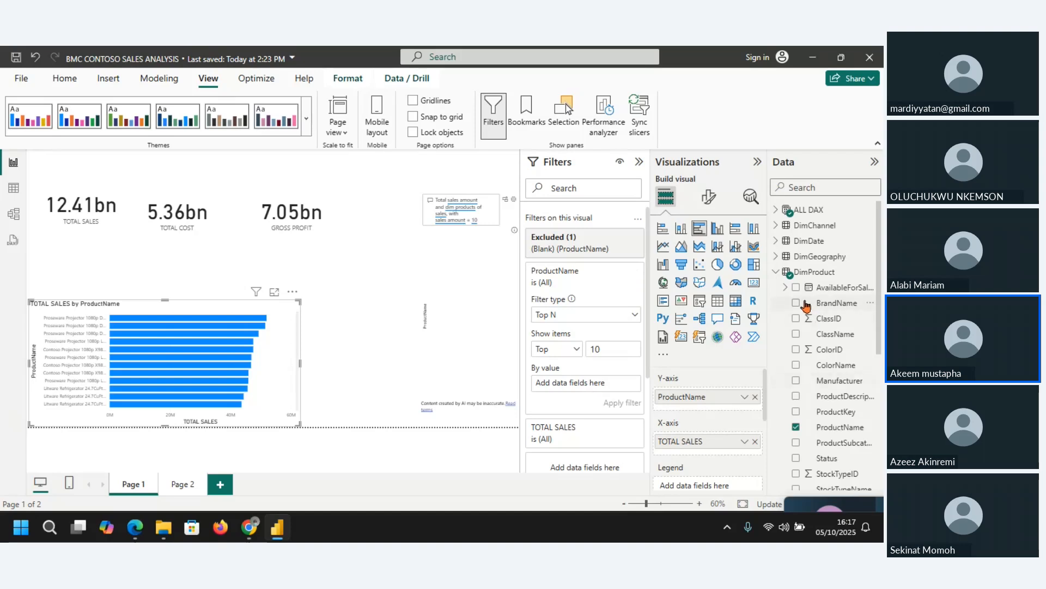
pyautogui.click(777, 273)
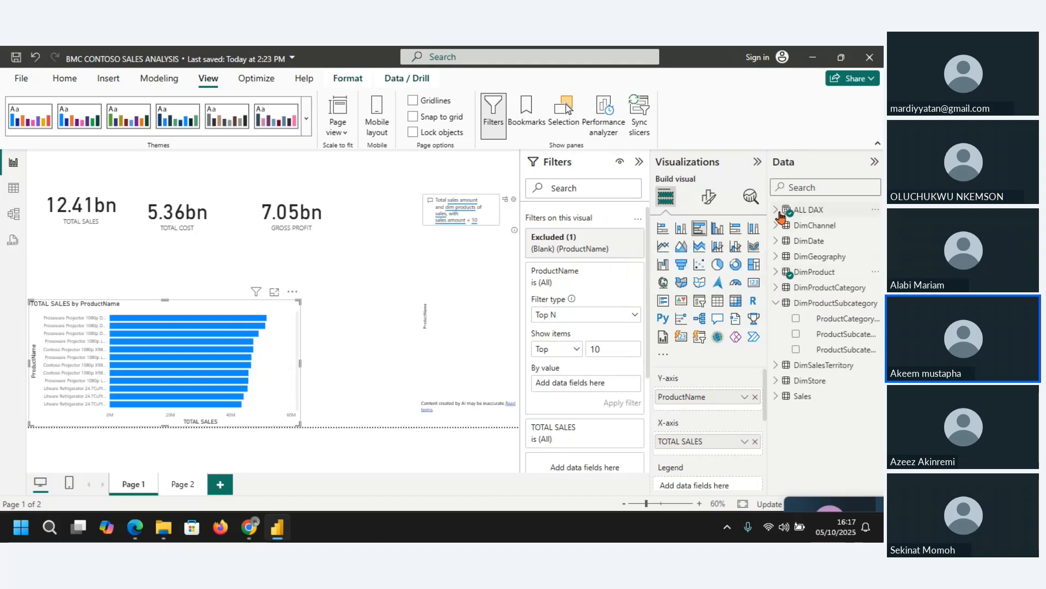
pyautogui.click(777, 211)
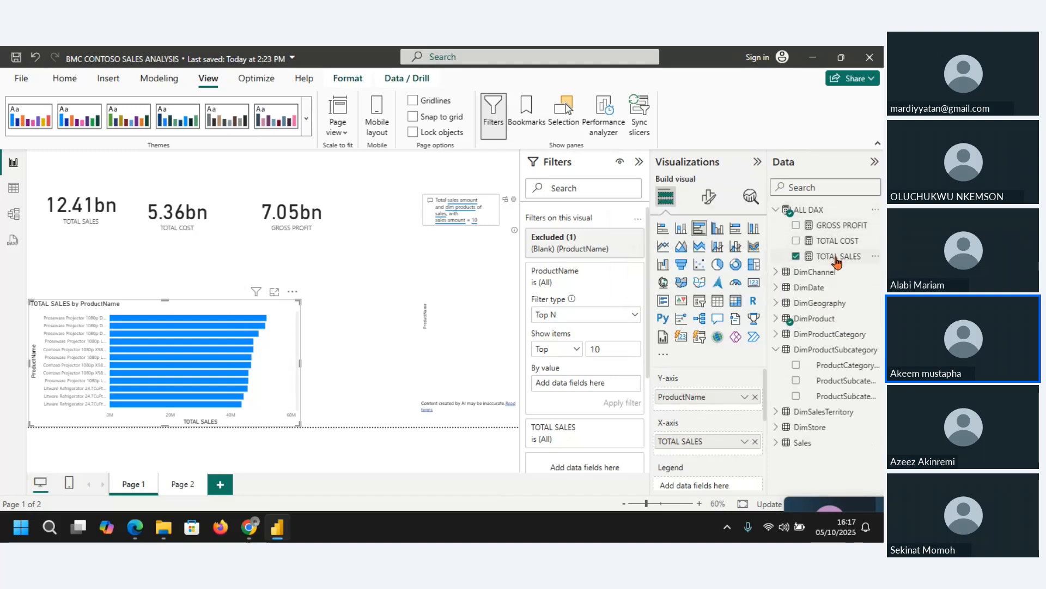
pyautogui.moveTo(838, 256); pyautogui.dragTo(597, 386)
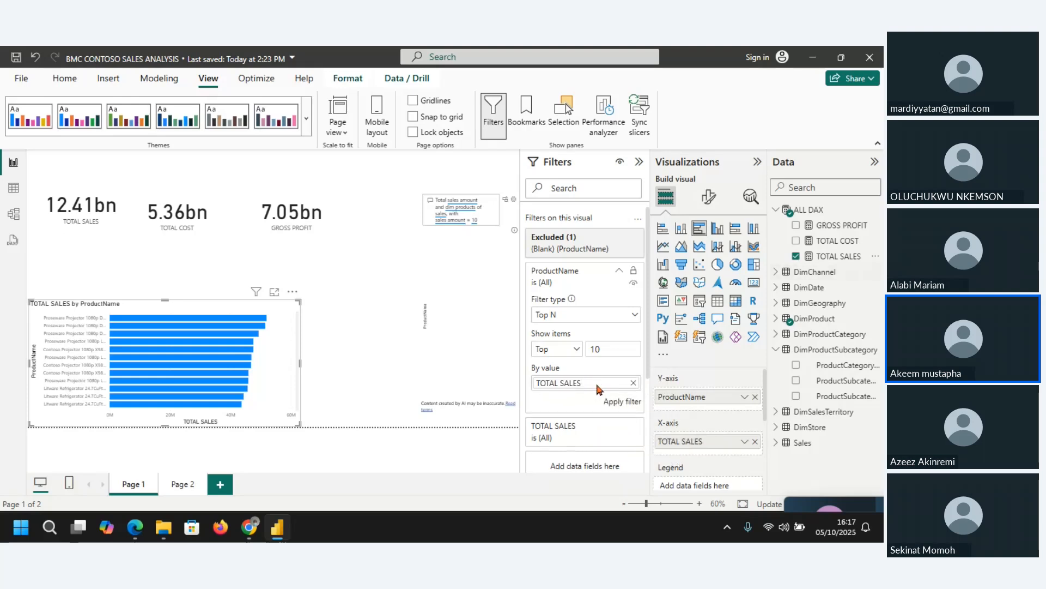
pyautogui.click(627, 402)
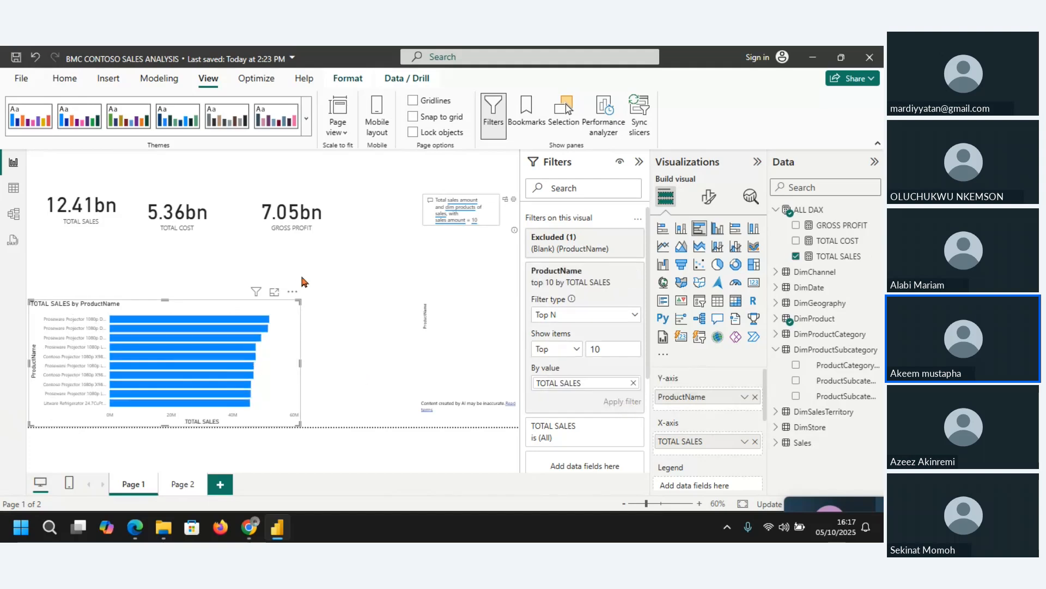
pyautogui.click(276, 293)
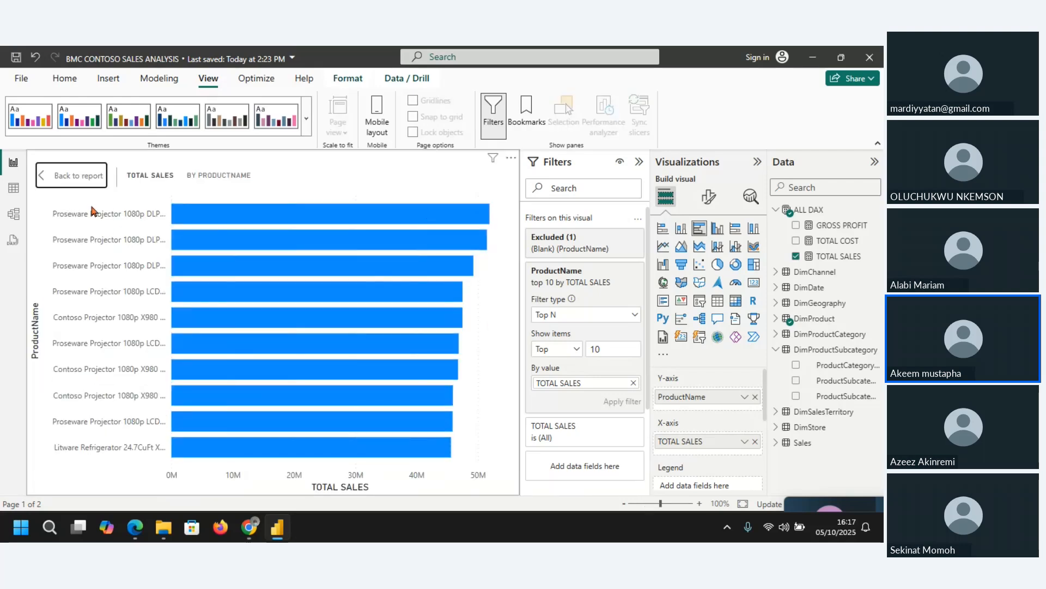
pyautogui.click(80, 177)
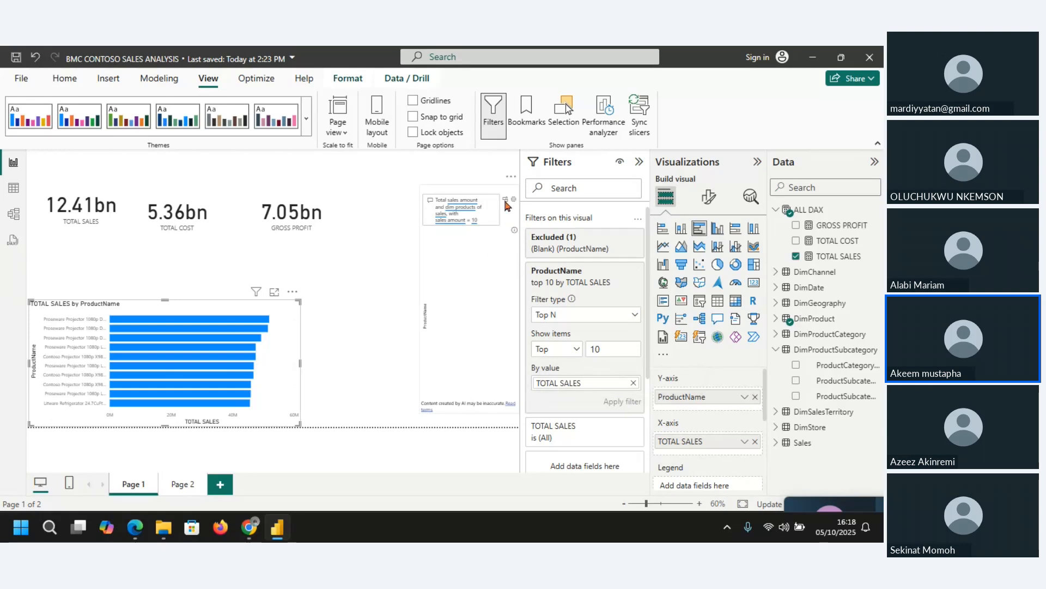
# Delete the Q&A visual from the report page.
pyautogui.click(495, 235)
pyautogui.click(511, 177)
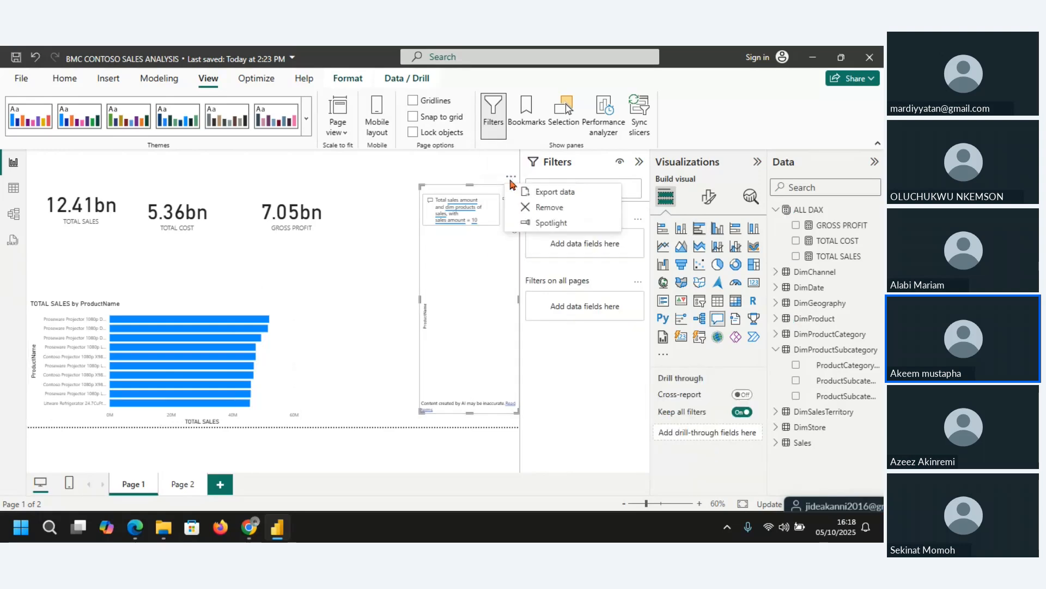
pyautogui.press('Delete')
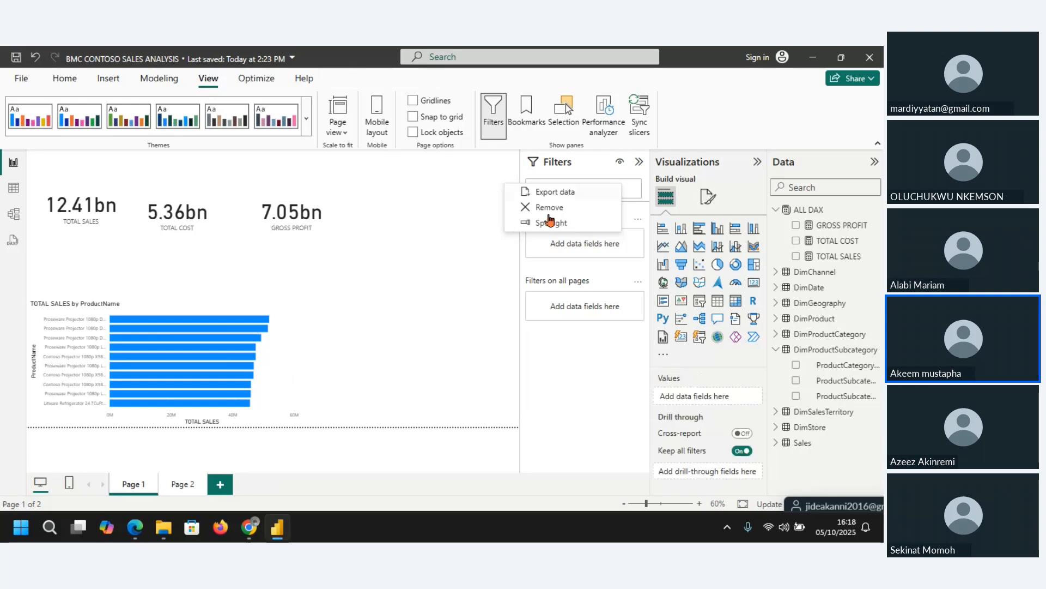
pyautogui.click(444, 245)
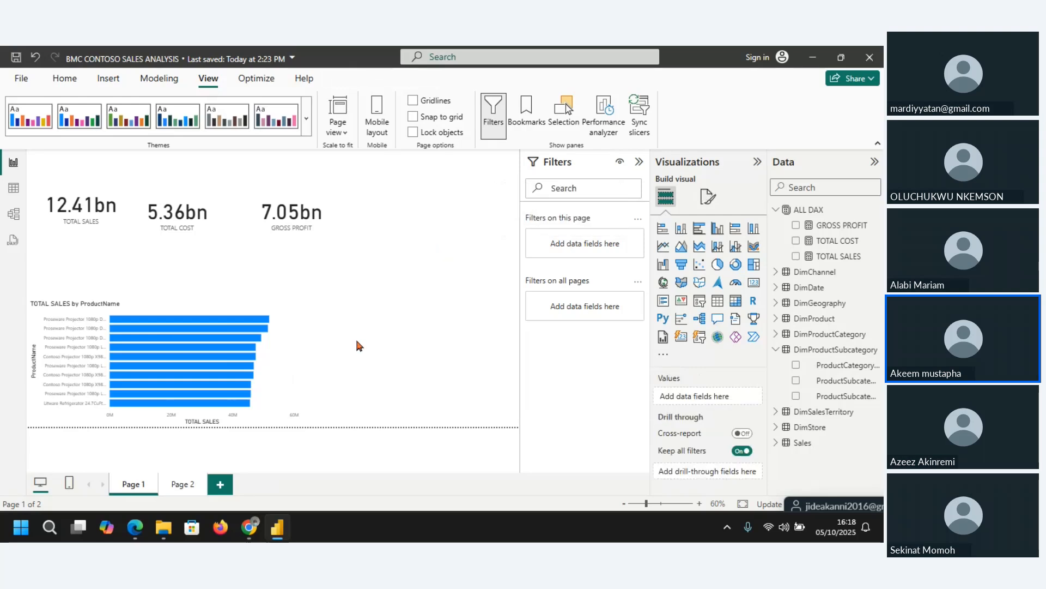
# Duplicate the TOTAL SALES by ProductName chart and place the copy beside the original, at the page's lower edge.
pyautogui.click(285, 349)
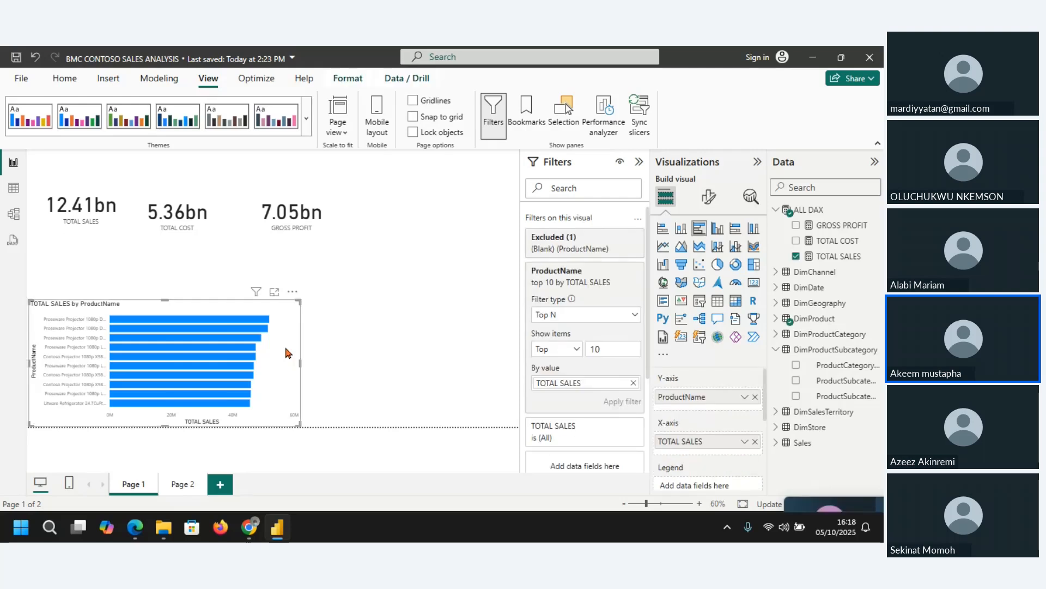
pyautogui.hotkey('ctrl', 'v')
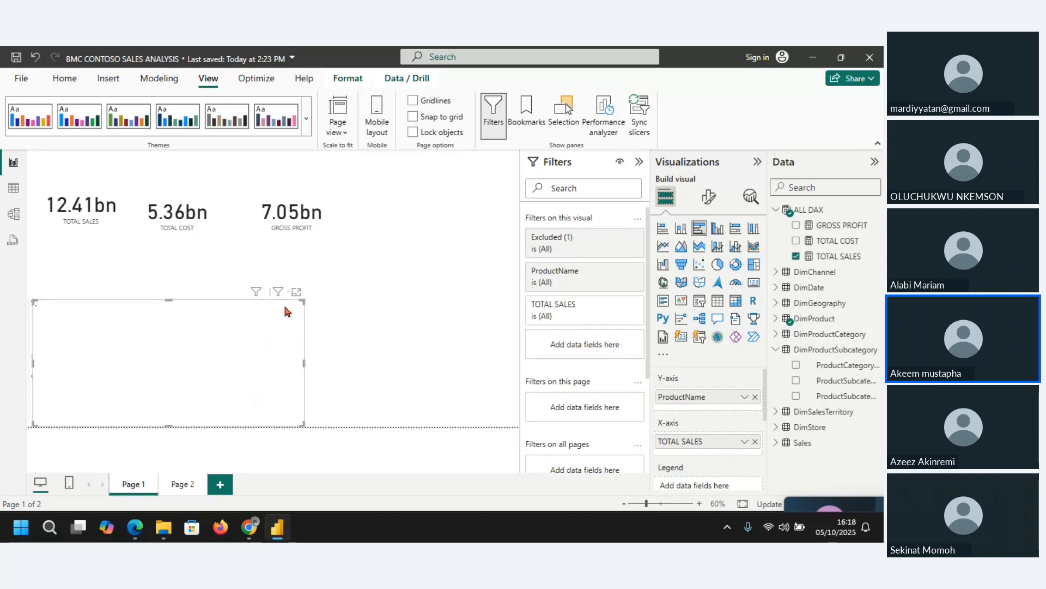
pyautogui.moveTo(297, 296); pyautogui.dragTo(538, 306)
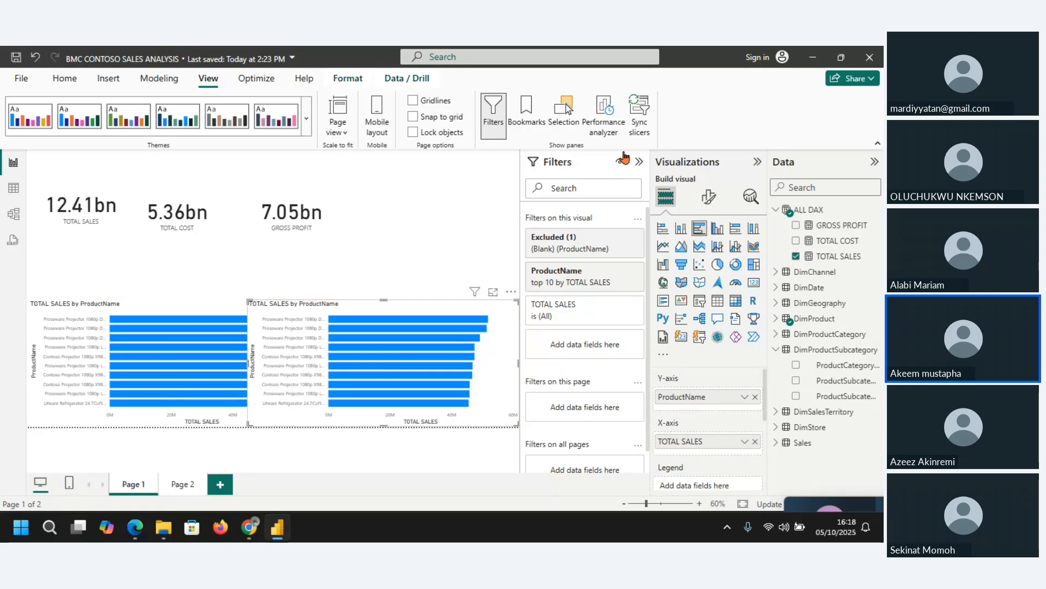
# Change the copied chart's ProductName filter to the bottom 10 items by TOTAL SALES and apply it.
pyautogui.click(621, 305)
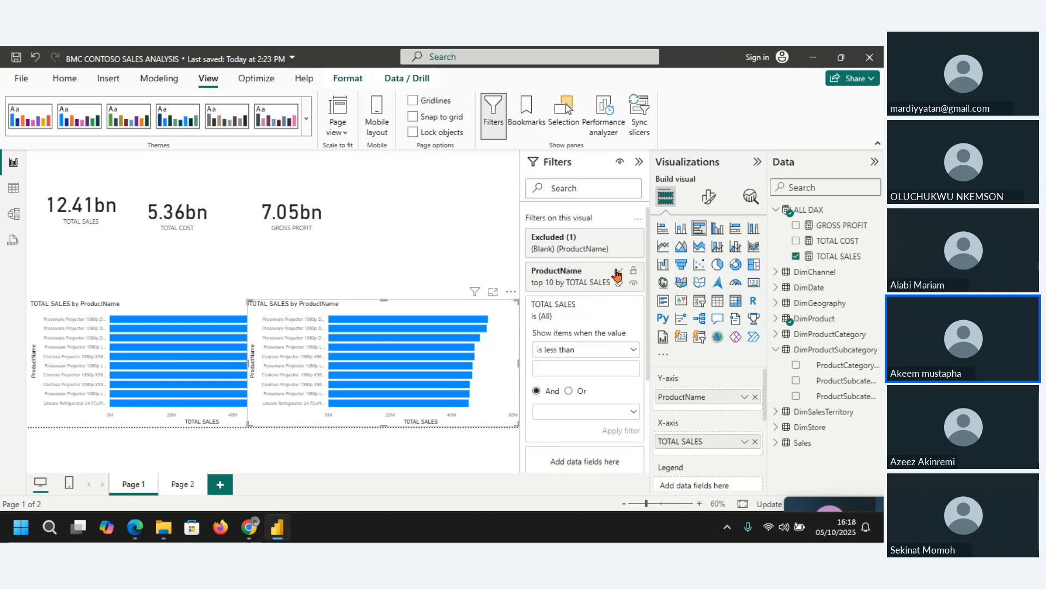
pyautogui.click(619, 271)
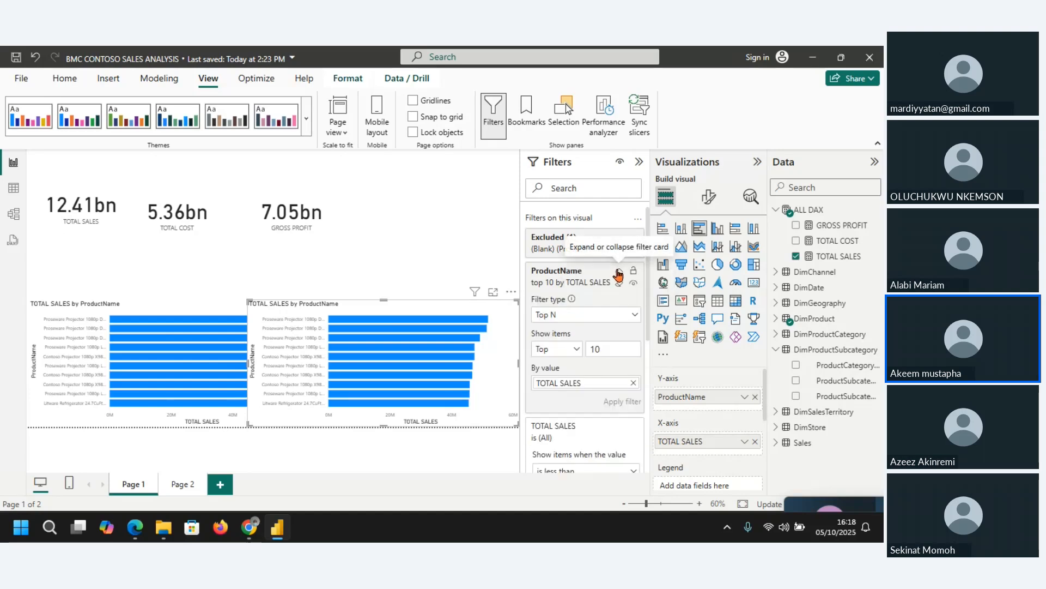
pyautogui.click(624, 315)
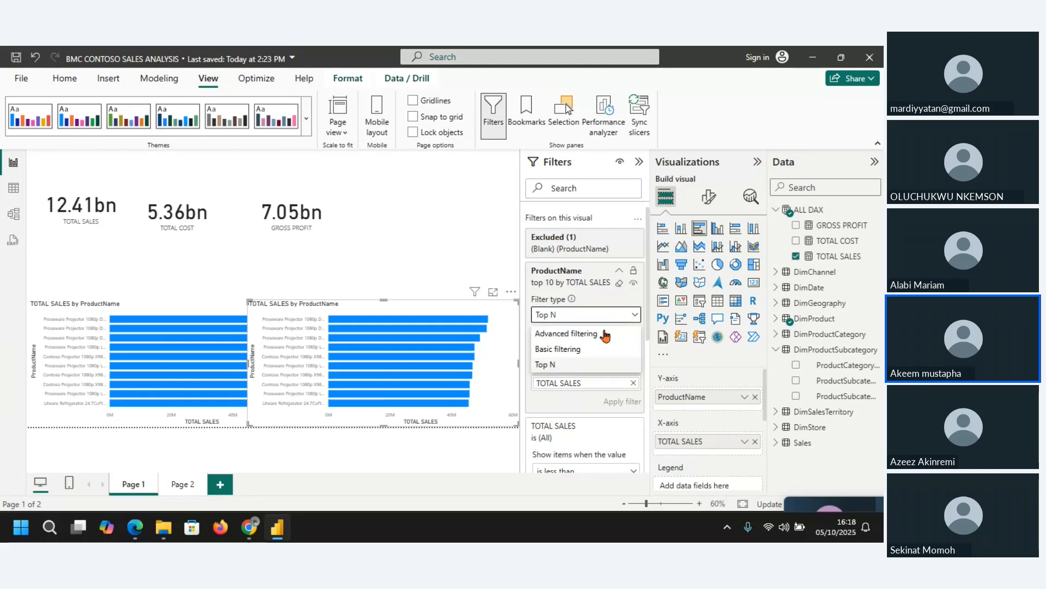
pyautogui.click(571, 367)
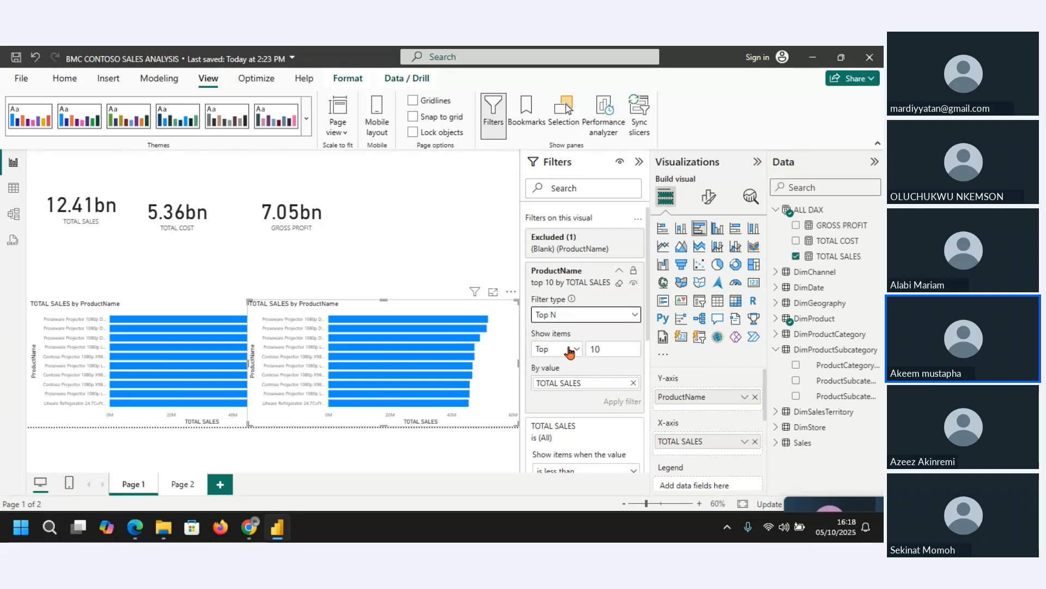
pyautogui.click(570, 351)
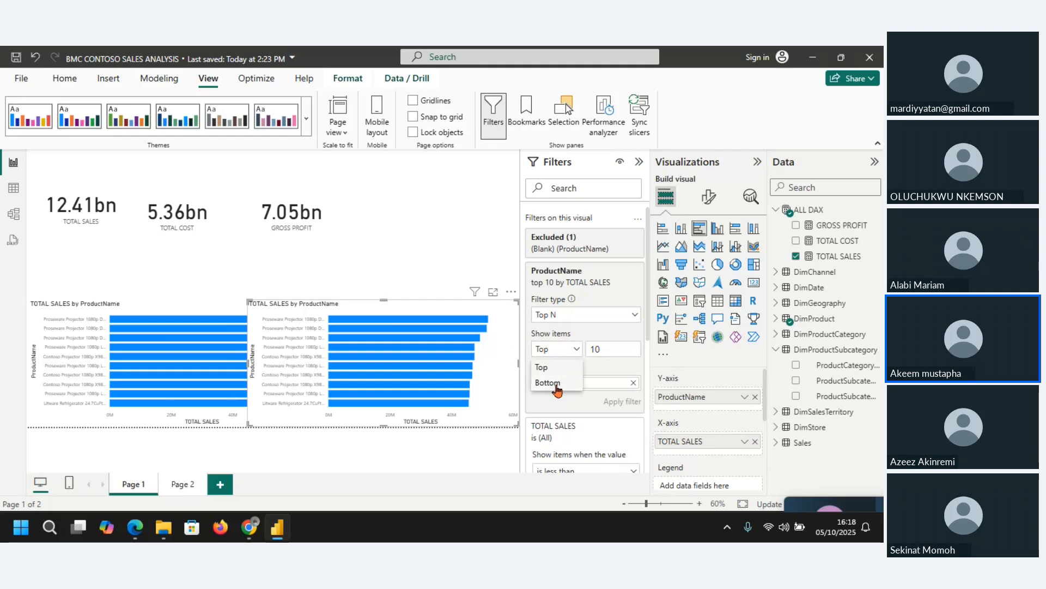
pyautogui.click(555, 384)
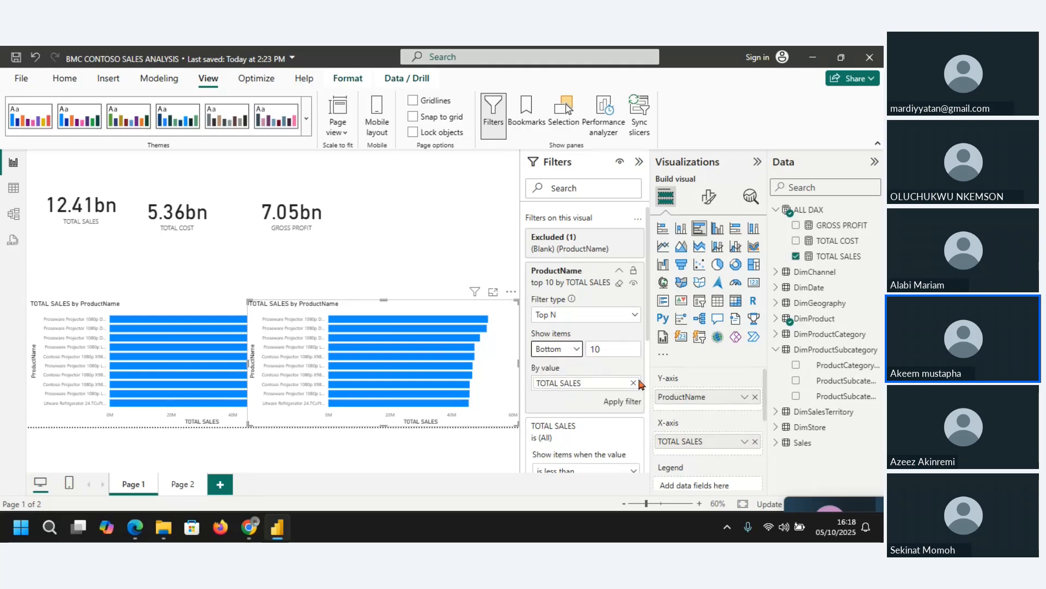
pyautogui.click(628, 404)
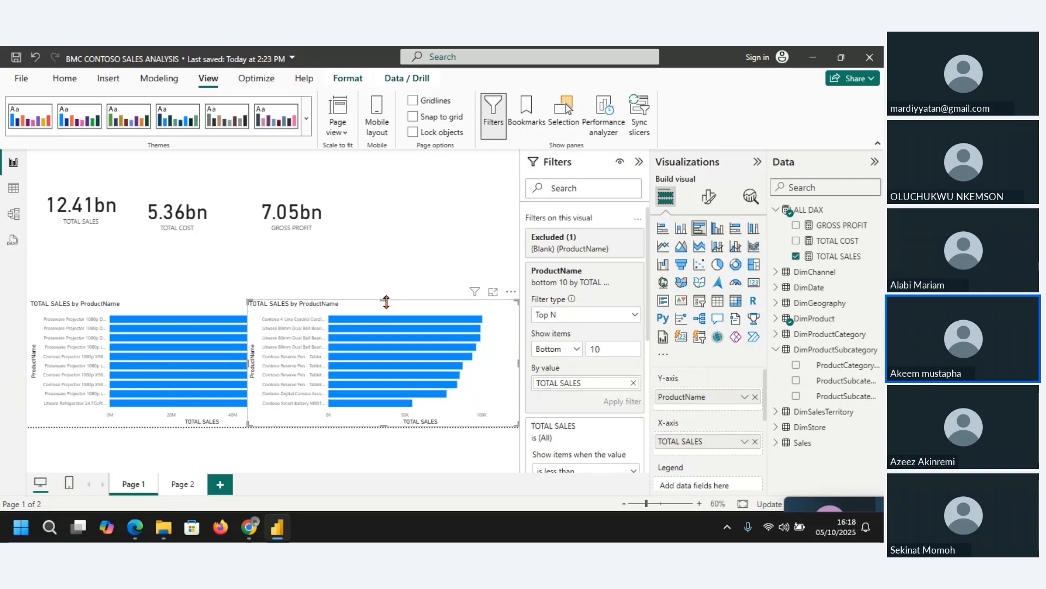
# Reduce the copied chart's height slightly and narrow it so it clears the original chart.
pyautogui.moveTo(384, 301); pyautogui.dragTo(415, 307)
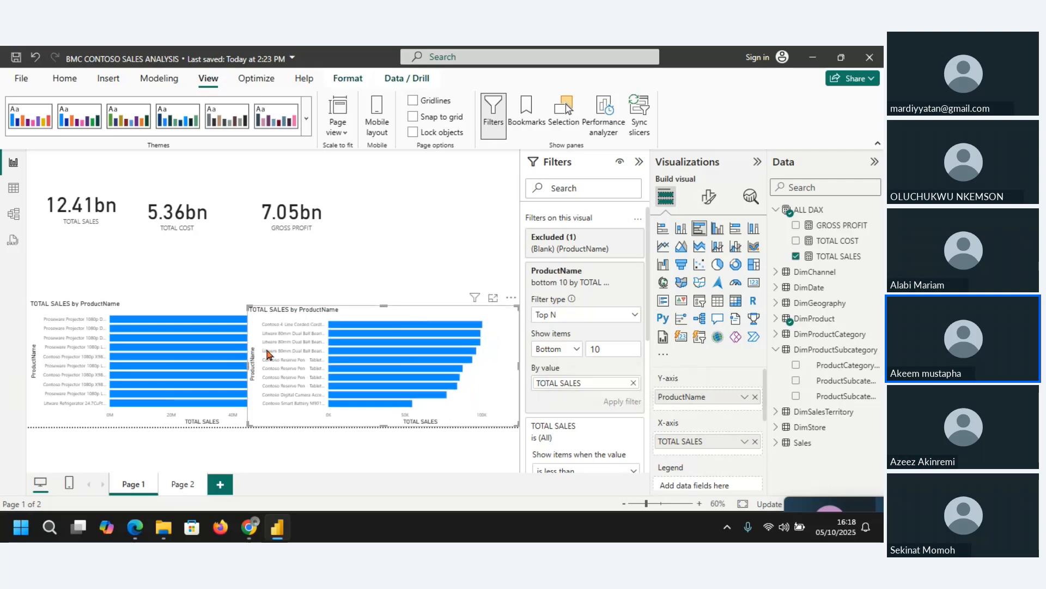
pyautogui.moveTo(258, 367); pyautogui.dragTo(283, 375)
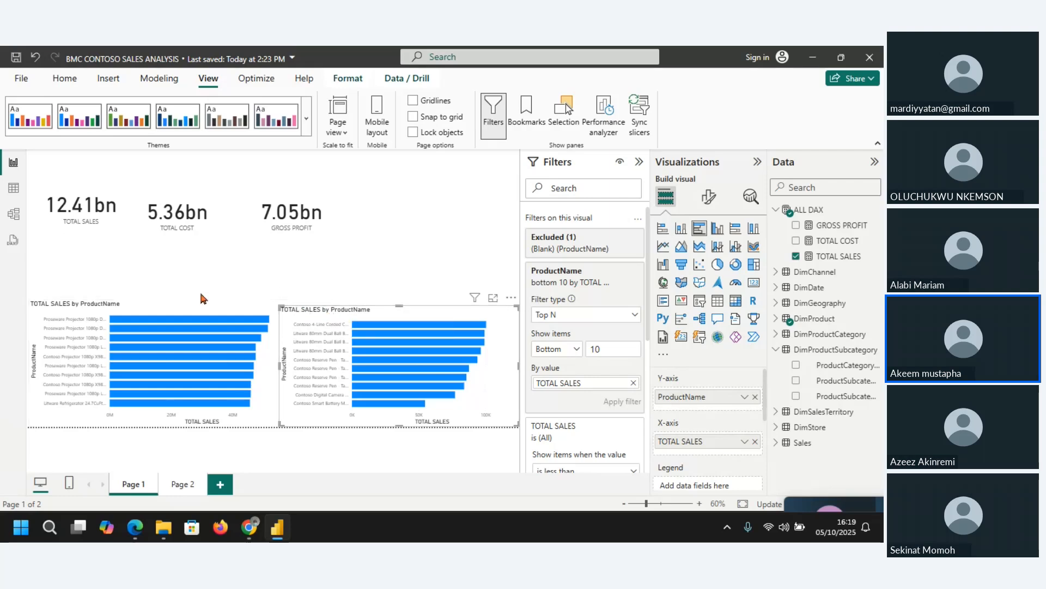
# Shrink the top 10 product sales chart to line up with the bottom 10 chart, and collapse the filters area.
pyautogui.click(123, 304)
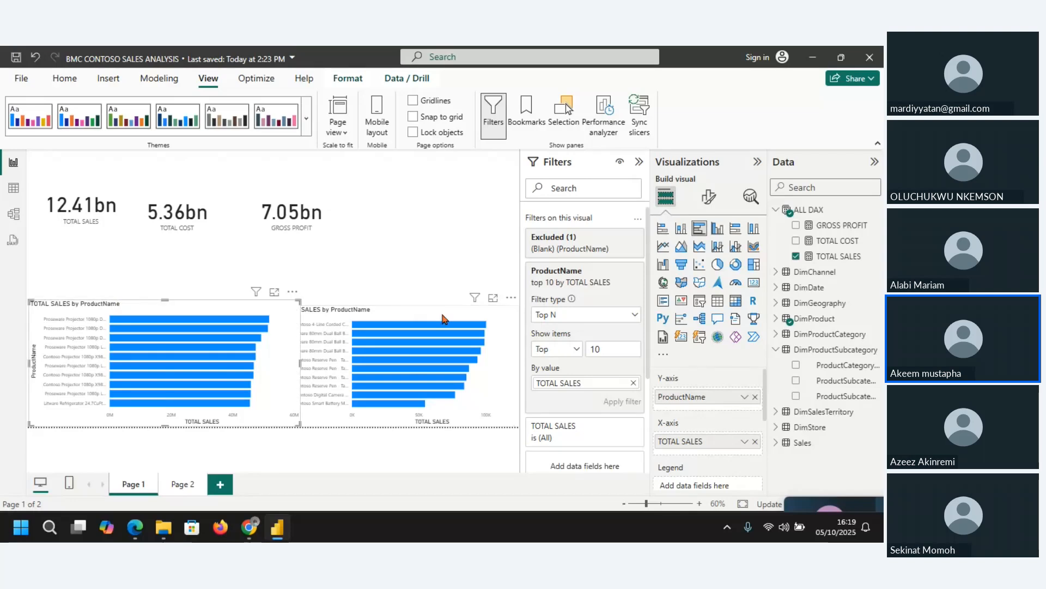
pyautogui.moveTo(299, 302); pyautogui.dragTo(283, 306)
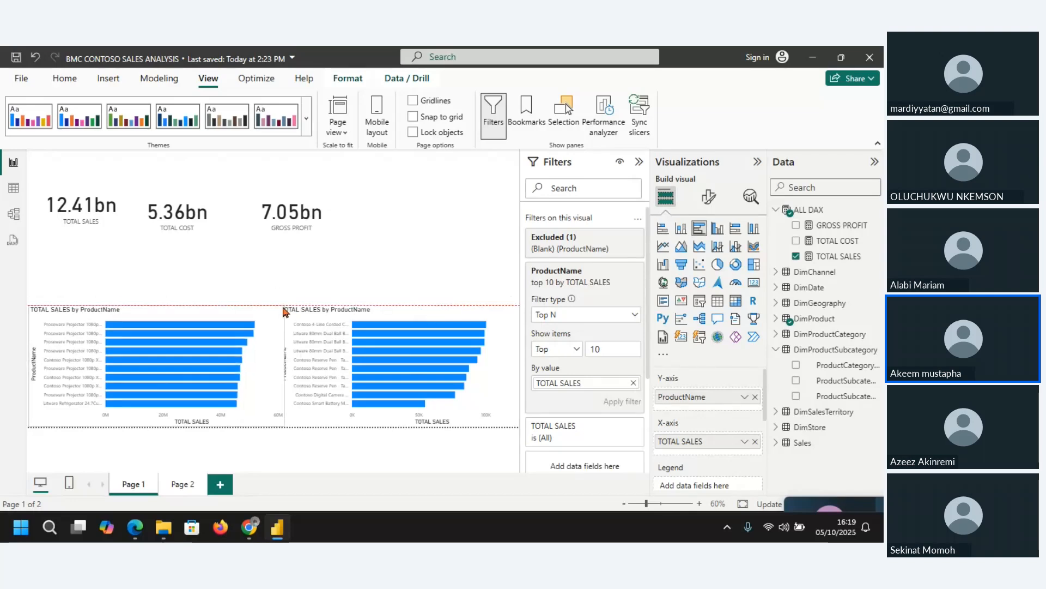
pyautogui.click(458, 317)
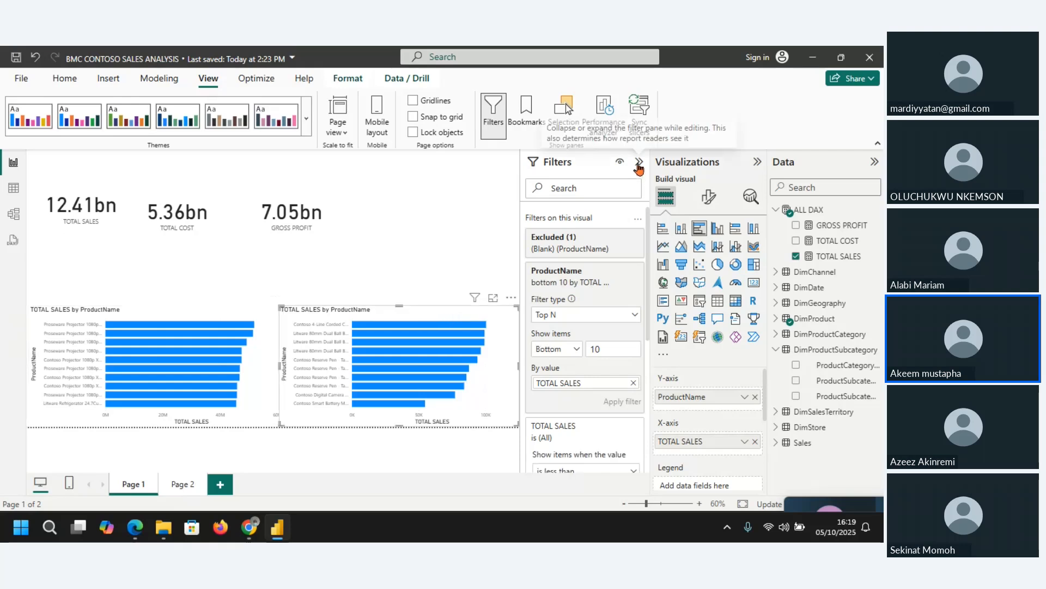
pyautogui.click(639, 162)
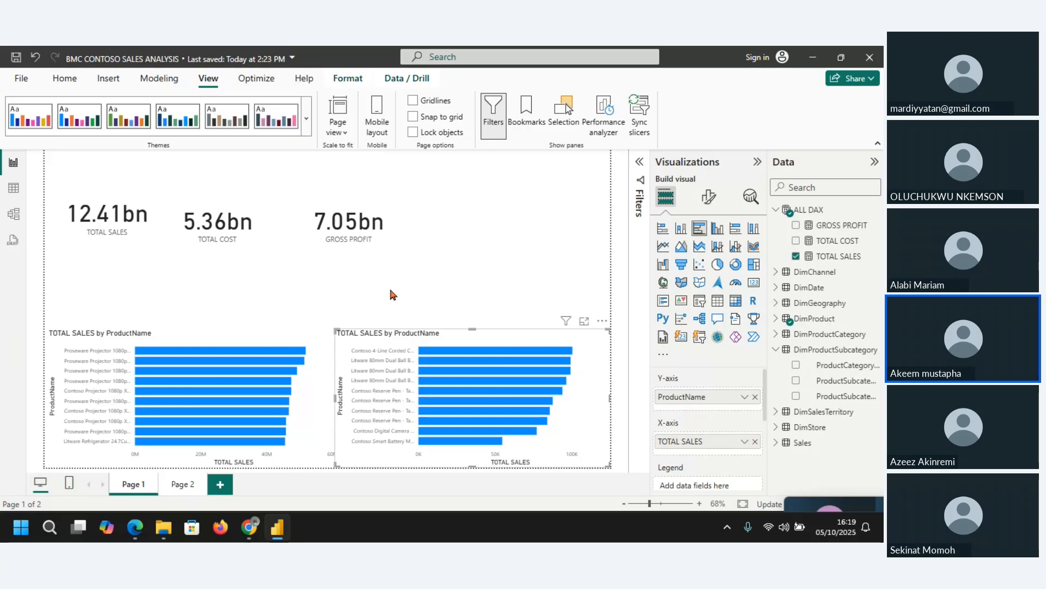
# Align the TOTAL COST and GROSS PROFIT cards in one evenly spaced row with the TOTAL SALES card.
pyautogui.click(101, 218)
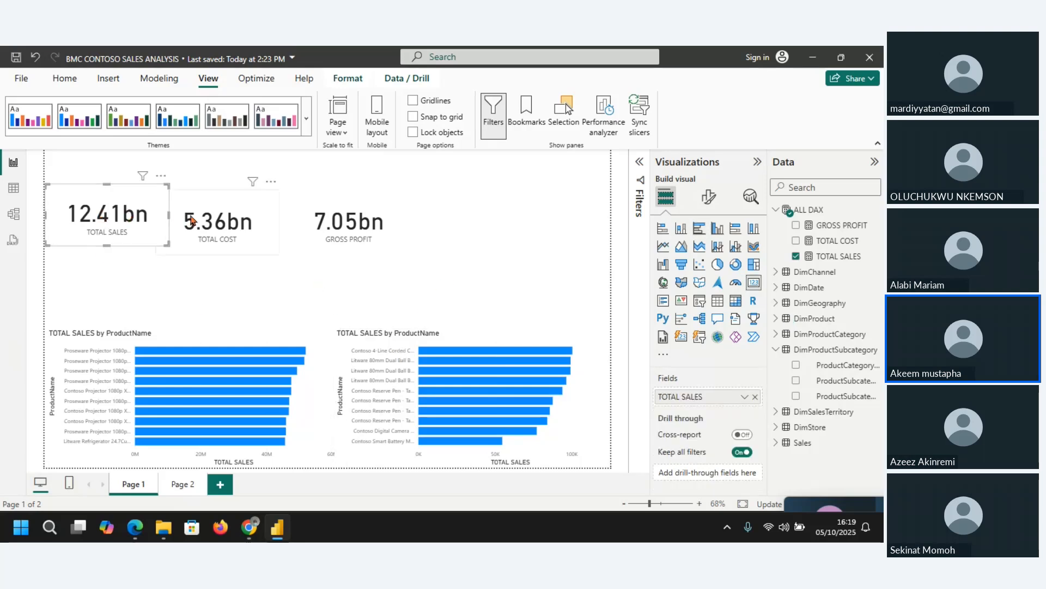
pyautogui.moveTo(191, 220); pyautogui.dragTo(235, 185)
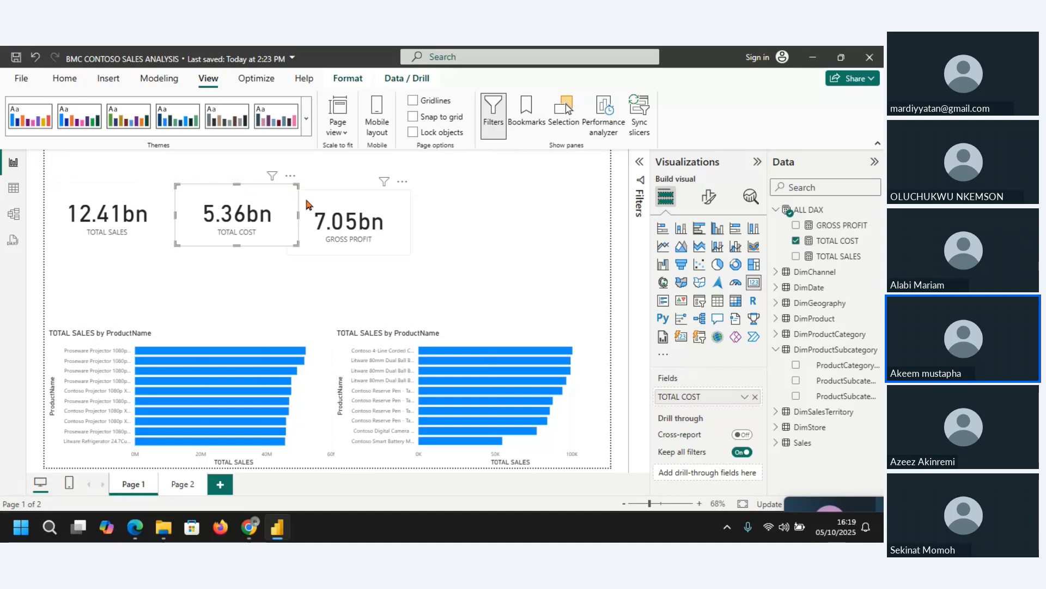
pyautogui.moveTo(318, 192); pyautogui.dragTo(368, 185)
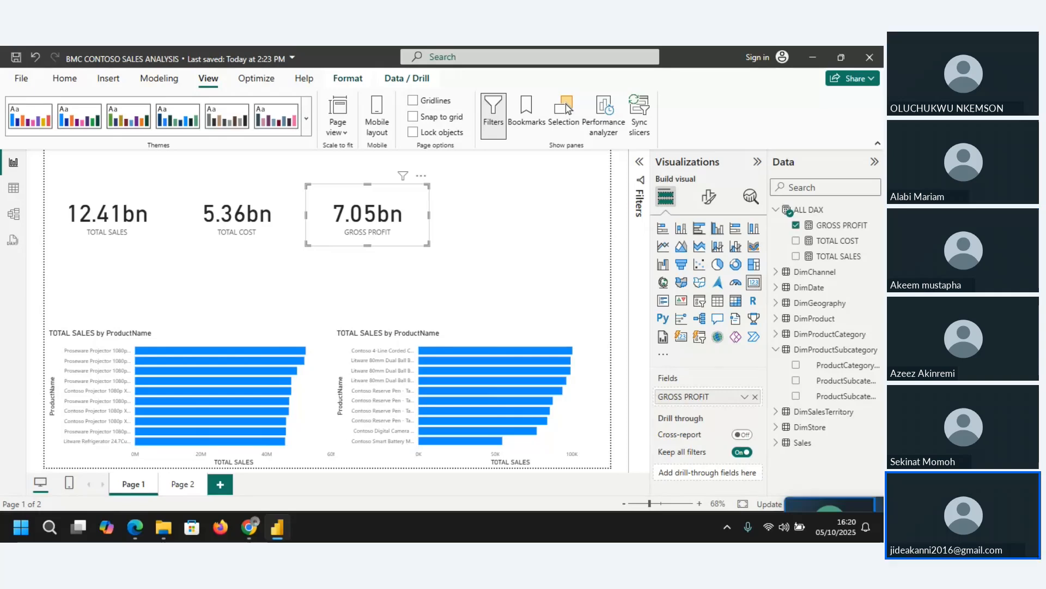
pyautogui.hotkey('alt', 'Tab')
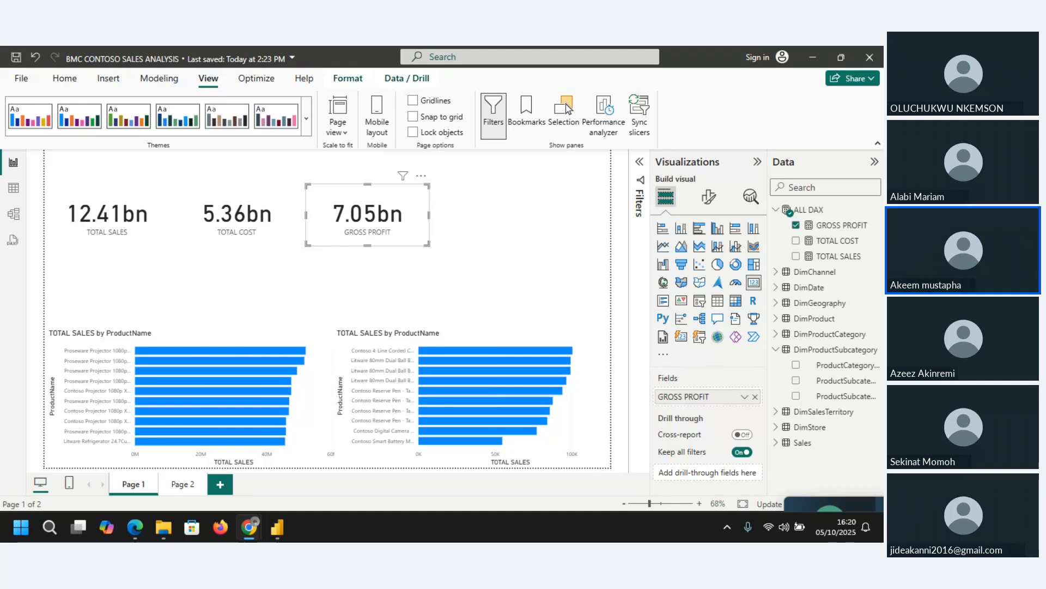
pyautogui.click(413, 228)
pyautogui.click(292, 233)
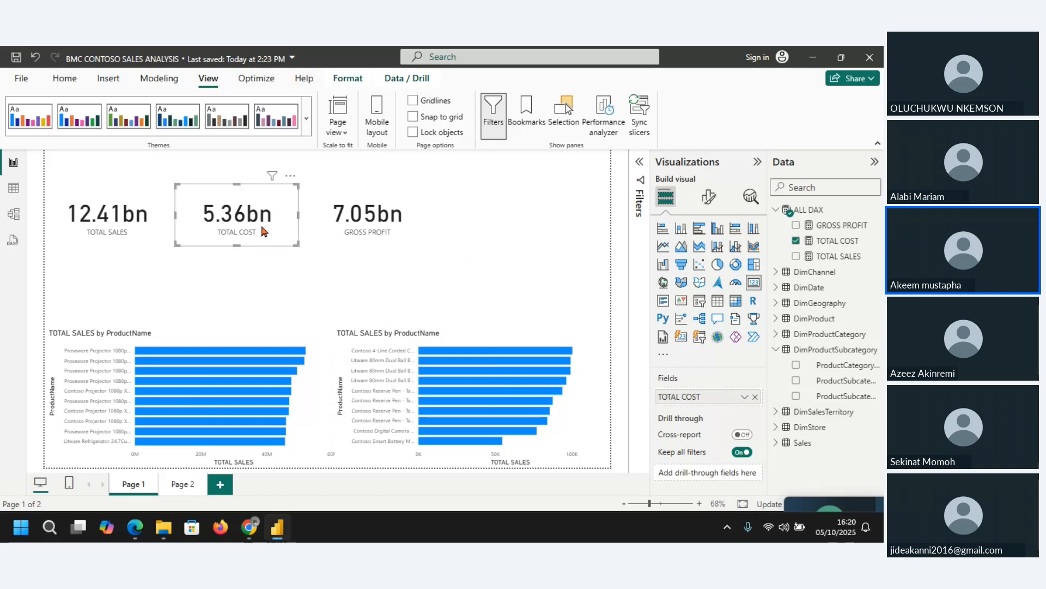
pyautogui.moveTo(410, 219); pyautogui.dragTo(409, 218)
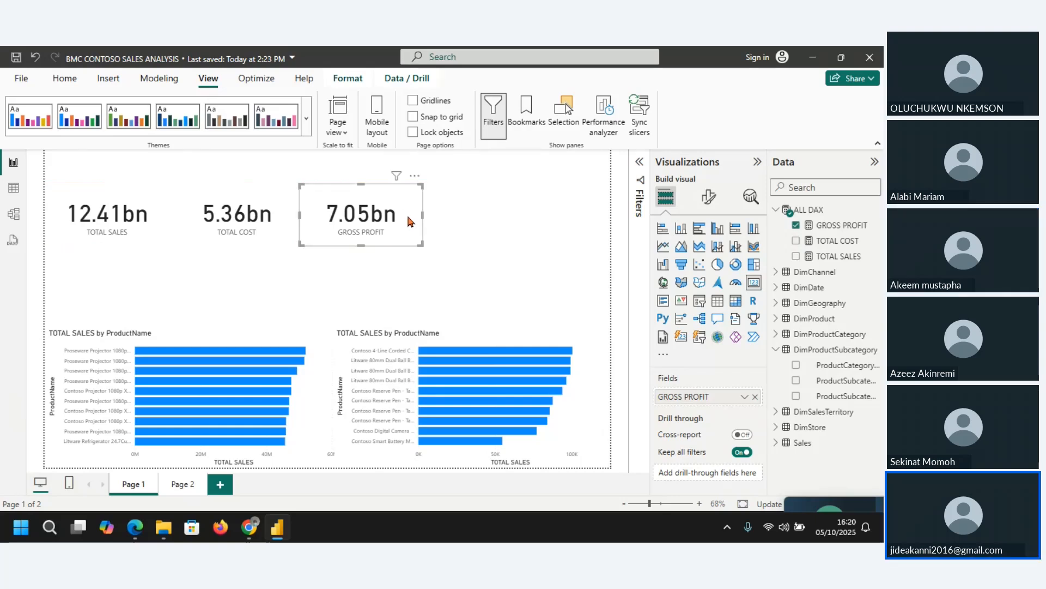
pyautogui.click(518, 213)
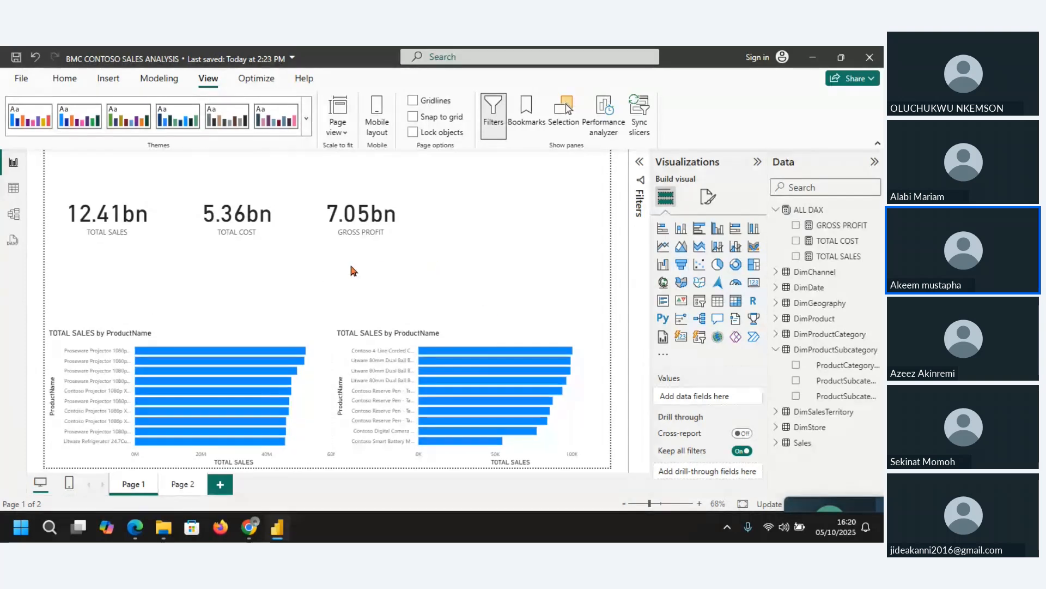
# Move the bottom 10 chart above the top 10 chart, beneath the cards, and reduce the height of both charts.
pyautogui.moveTo(481, 336); pyautogui.dragTo(194, 195)
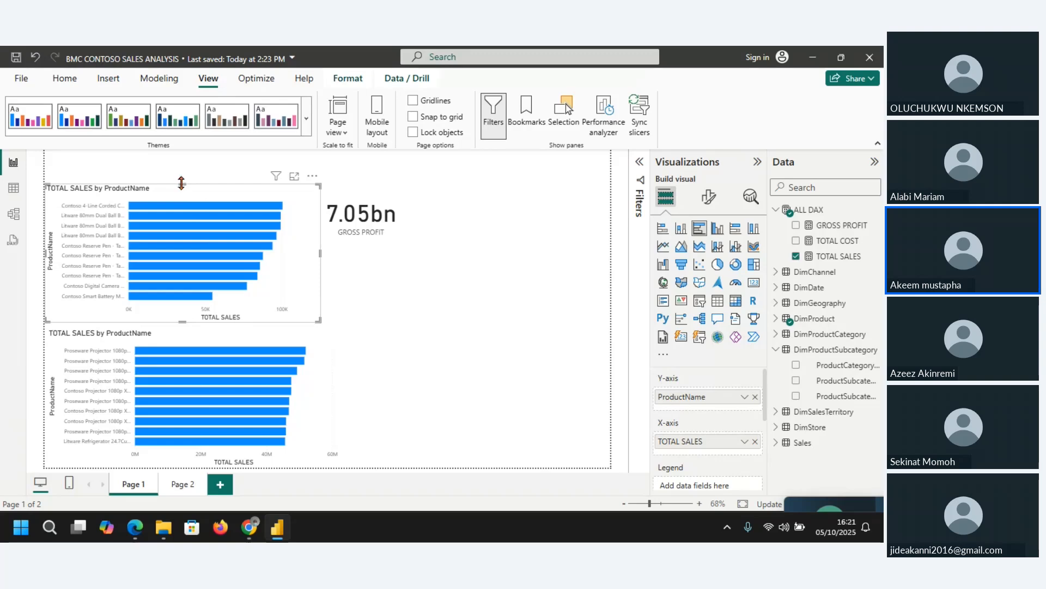
pyautogui.moveTo(181, 183); pyautogui.dragTo(185, 234)
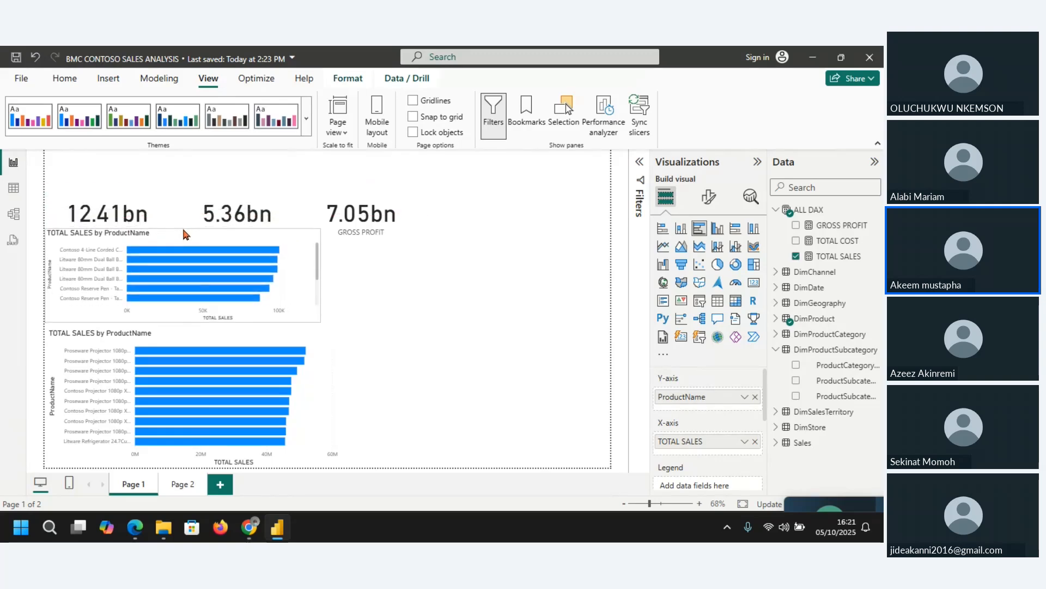
pyautogui.click(161, 351)
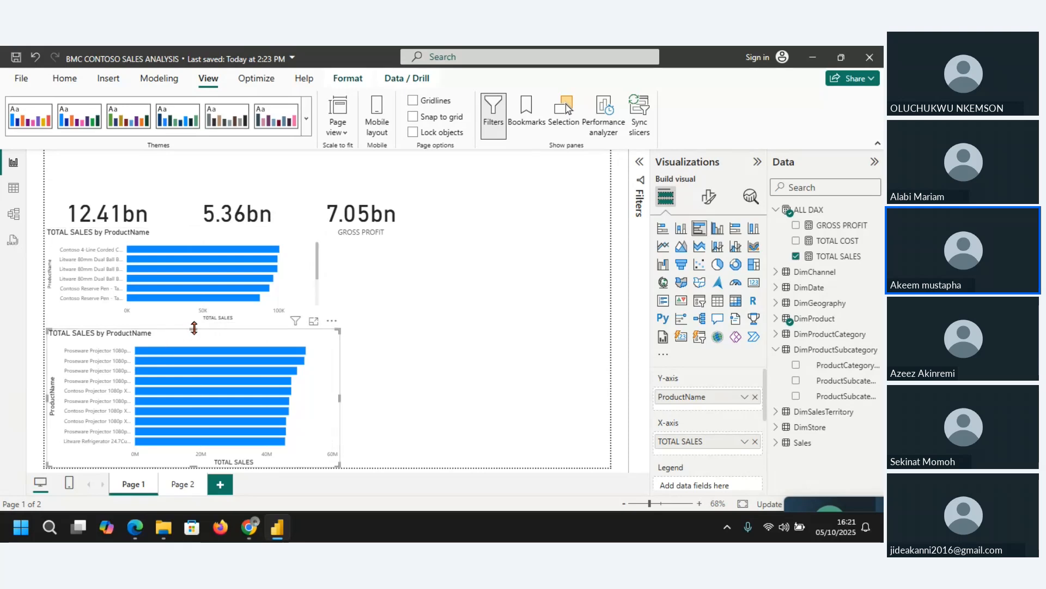
pyautogui.moveTo(184, 328); pyautogui.dragTo(192, 354)
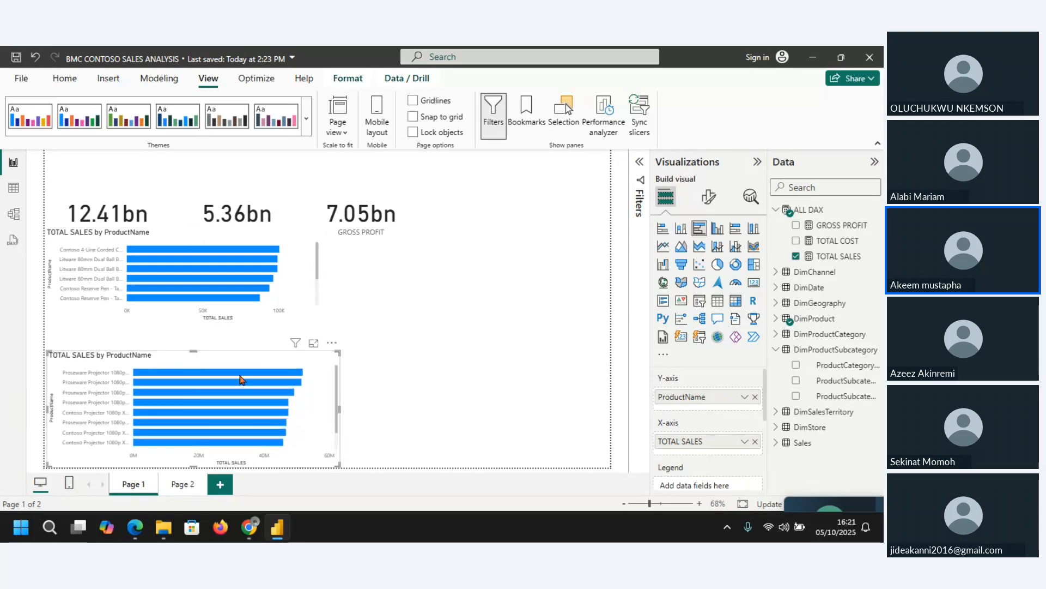
# Narrow both stacked charts to a similar width and extend the upper chart downward toward the lower one.
pyautogui.moveTo(338, 406); pyautogui.dragTo(304, 404)
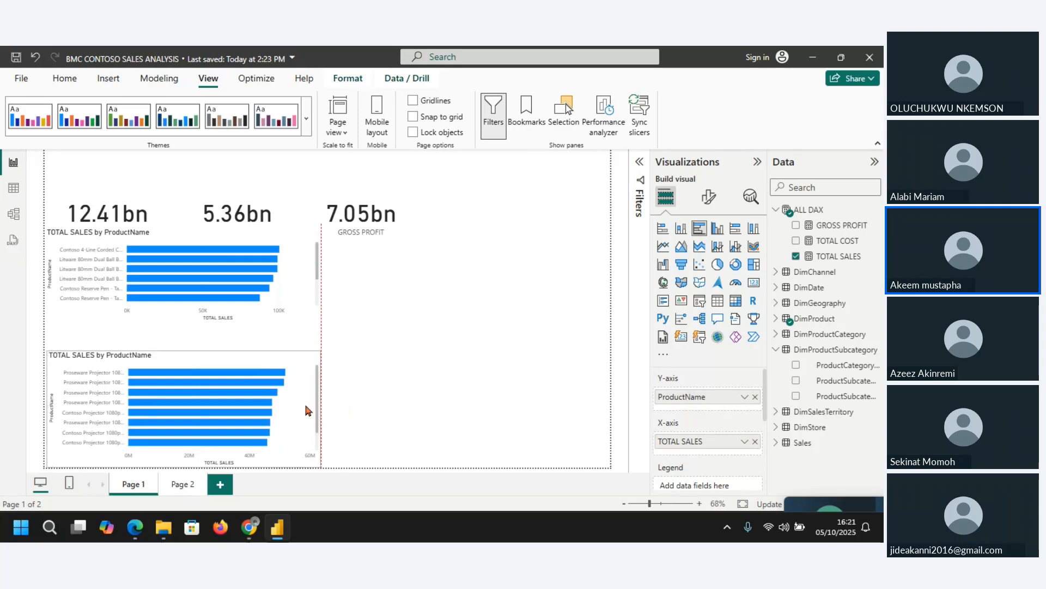
pyautogui.click(306, 290)
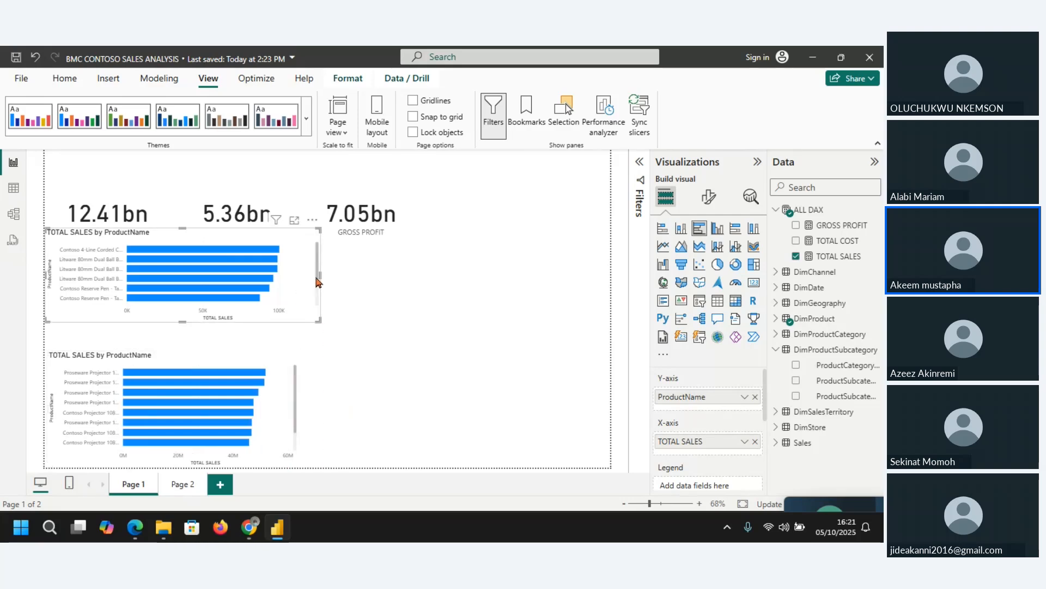
pyautogui.moveTo(321, 275); pyautogui.dragTo(305, 277)
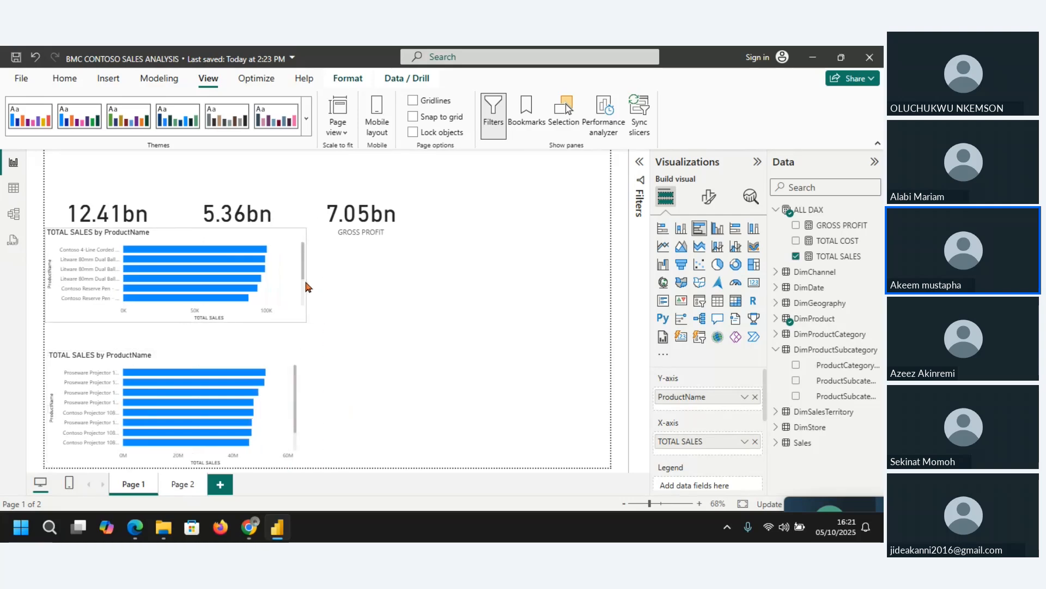
pyautogui.moveTo(176, 321); pyautogui.dragTo(175, 341)
pyautogui.moveTo(306, 284); pyautogui.dragTo(295, 297)
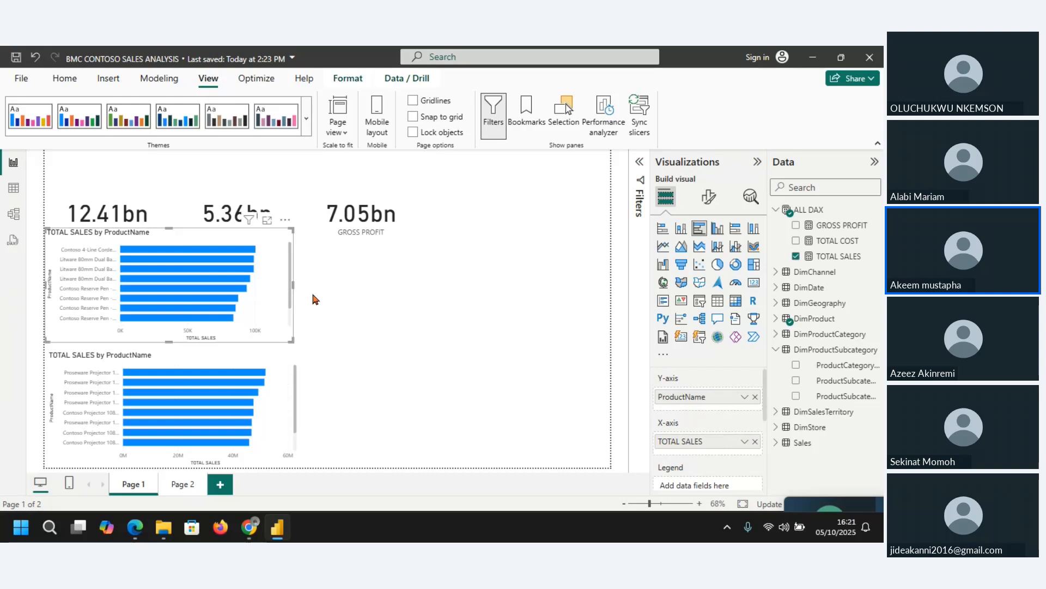
pyautogui.click(390, 307)
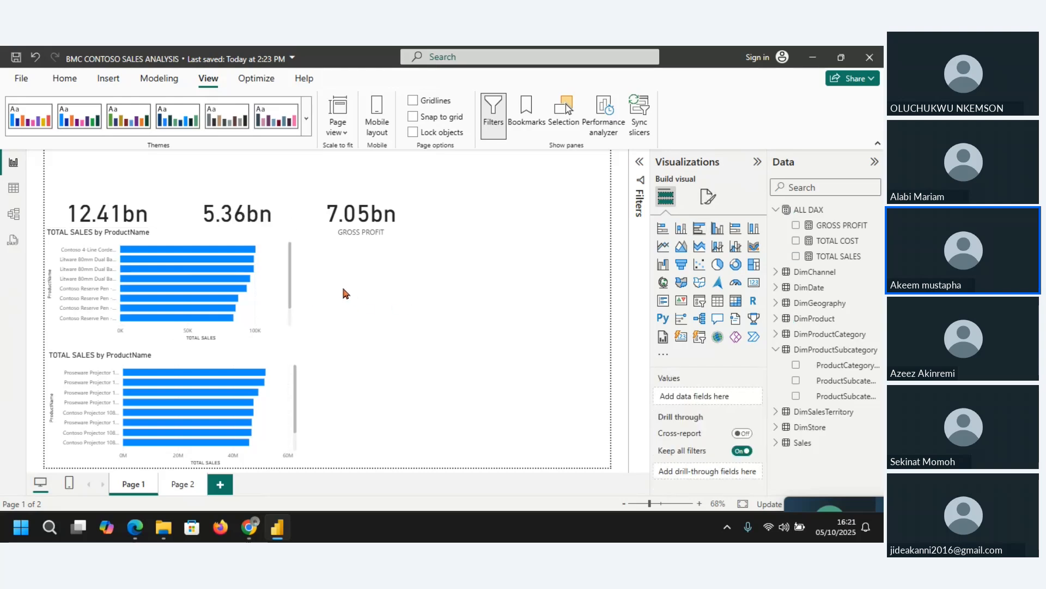
# Move the TOTAL SALES card up so it clears the chart beneath it.
pyautogui.click(274, 282)
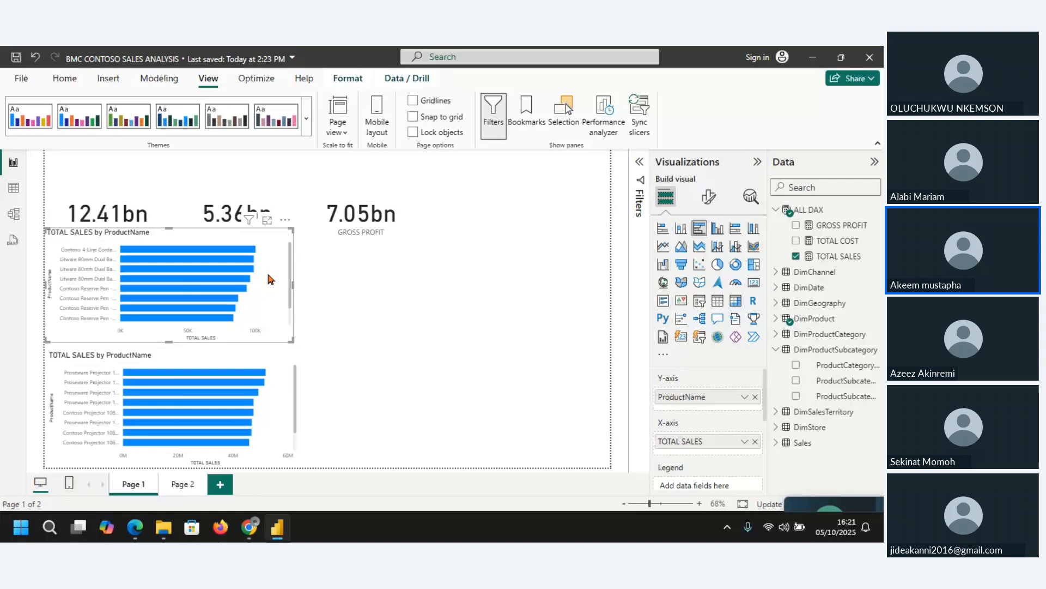
pyautogui.click(144, 216)
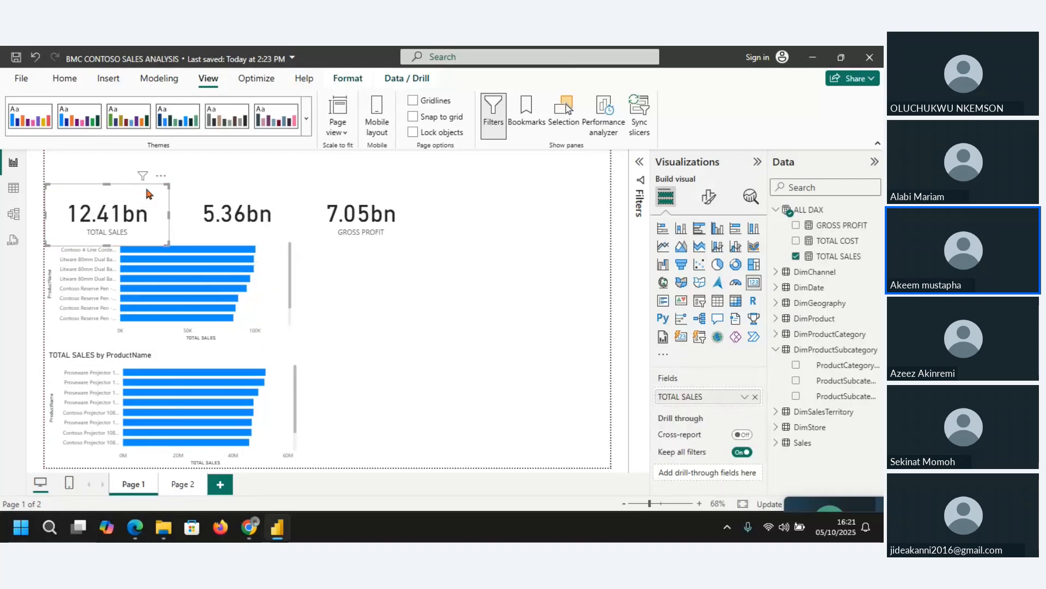
pyautogui.click(272, 216)
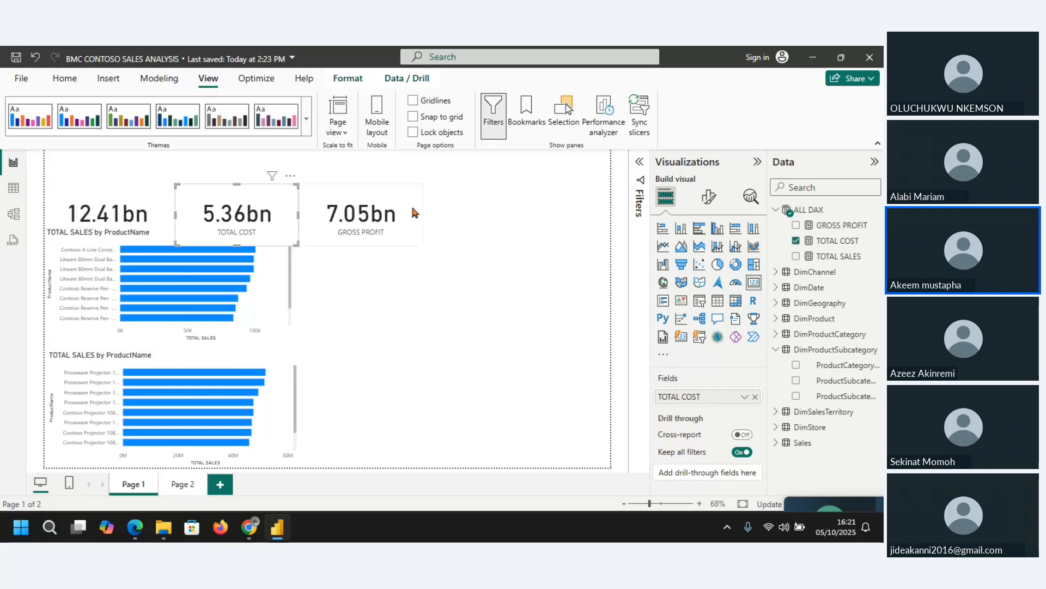
pyautogui.click(461, 320)
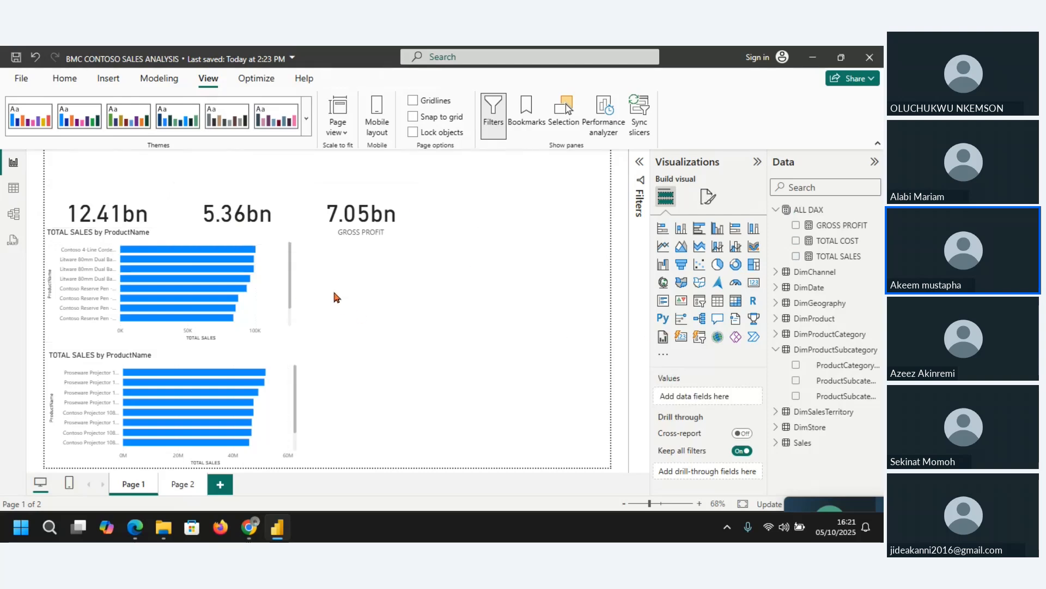
pyautogui.click(150, 210)
pyautogui.moveTo(150, 211); pyautogui.dragTo(150, 180)
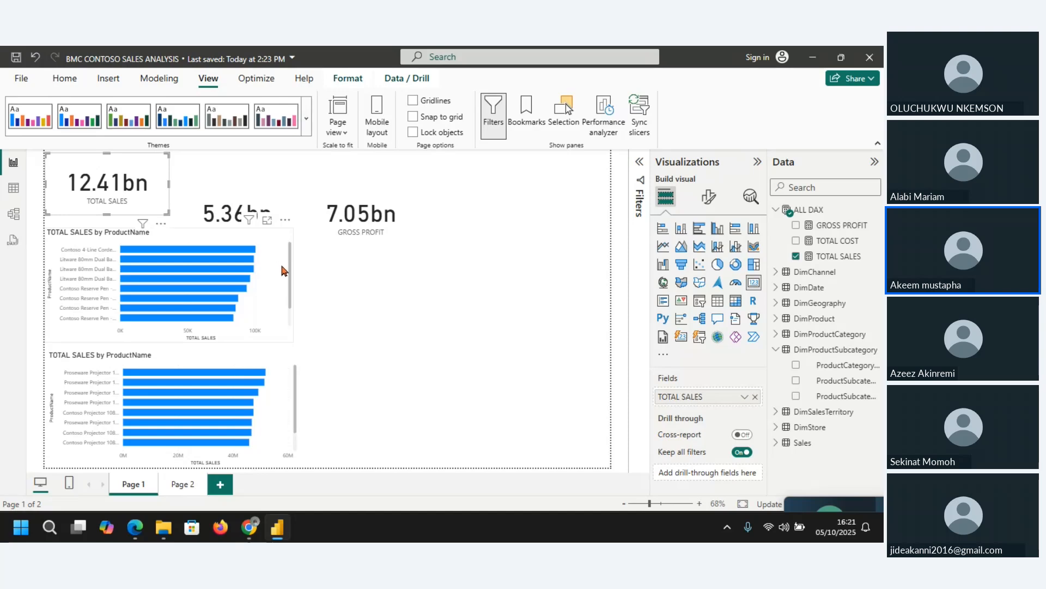
# Widen the upper and lower product sales charts so their outer edges line up at the same width.
pyautogui.click(279, 289)
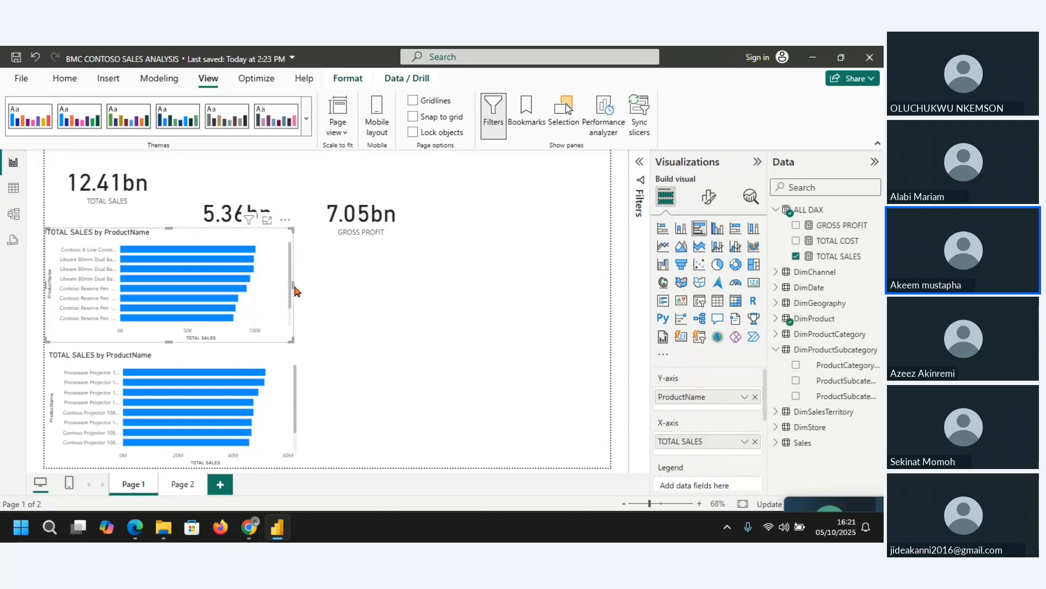
pyautogui.click(295, 291)
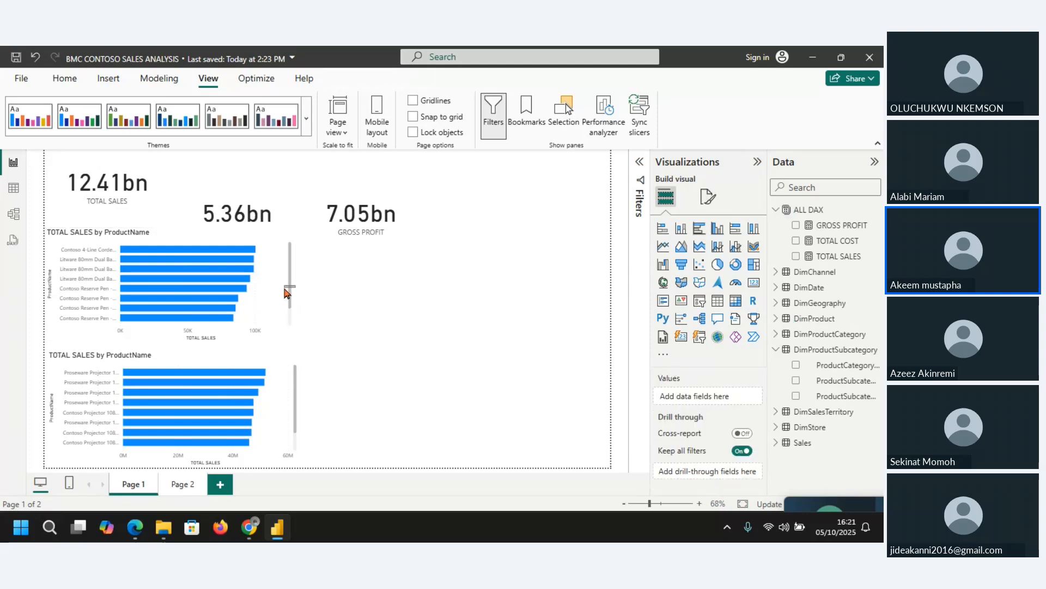
pyautogui.click(286, 283)
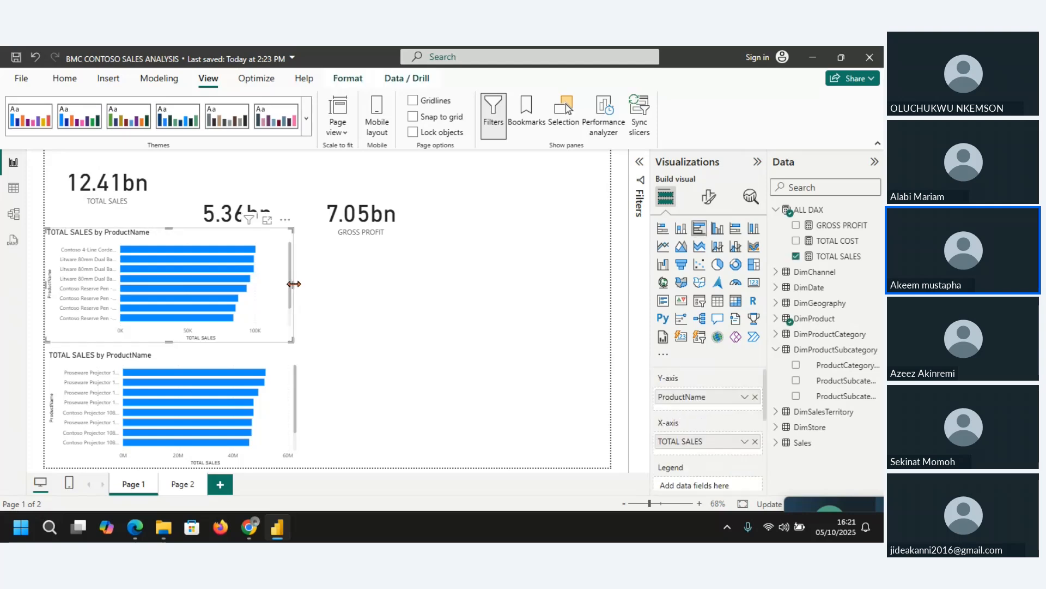
pyautogui.moveTo(293, 284); pyautogui.dragTo(336, 285)
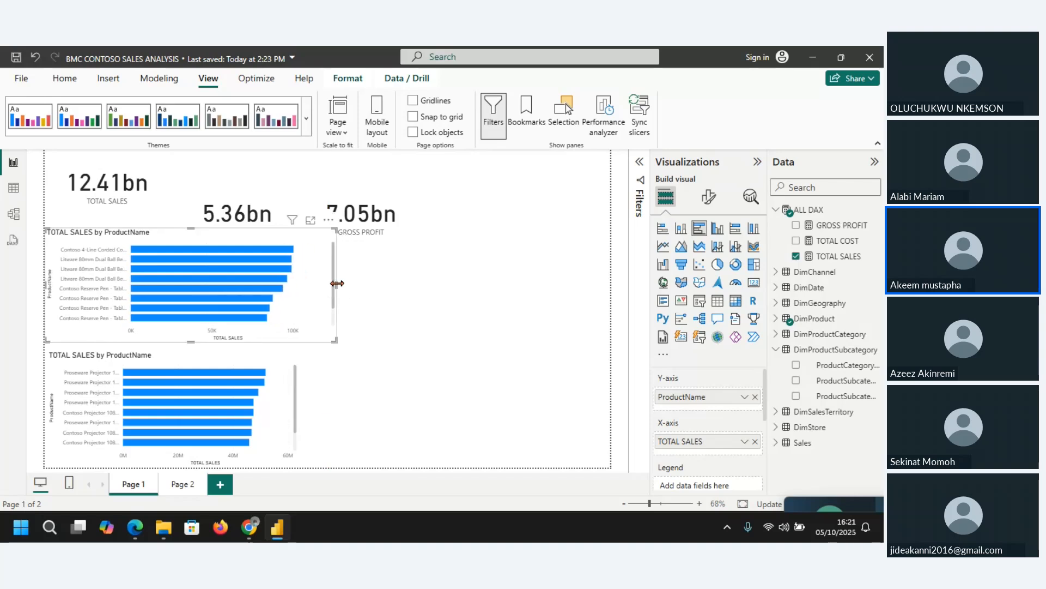
pyautogui.click(283, 404)
pyautogui.moveTo(297, 408); pyautogui.dragTo(337, 404)
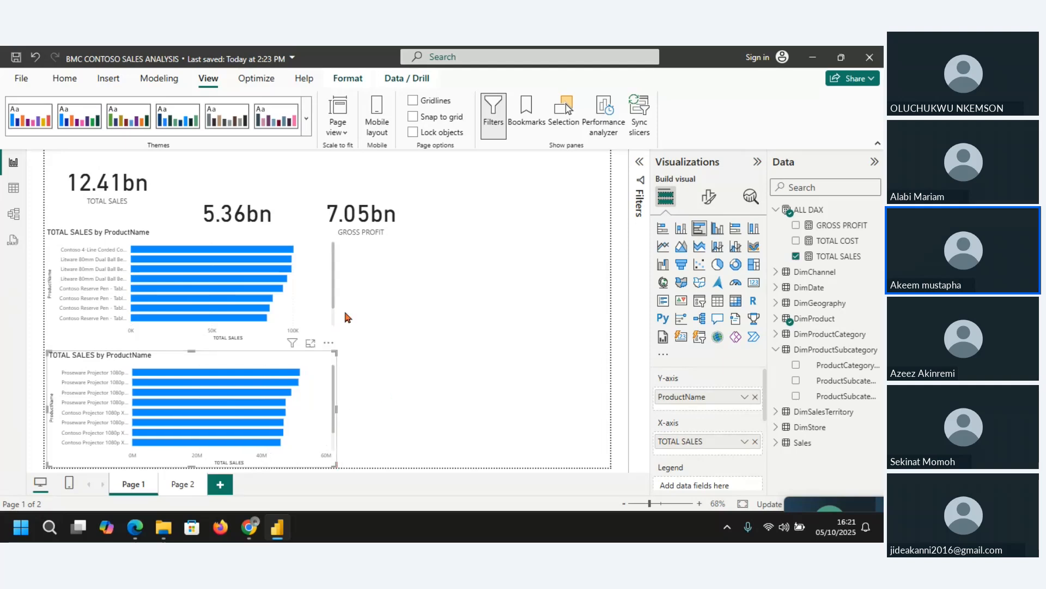
# Place the TOTAL SALES, TOTAL COST and GROSS PROFIT cards side by side along the page's upper edge.
pyautogui.click(321, 293)
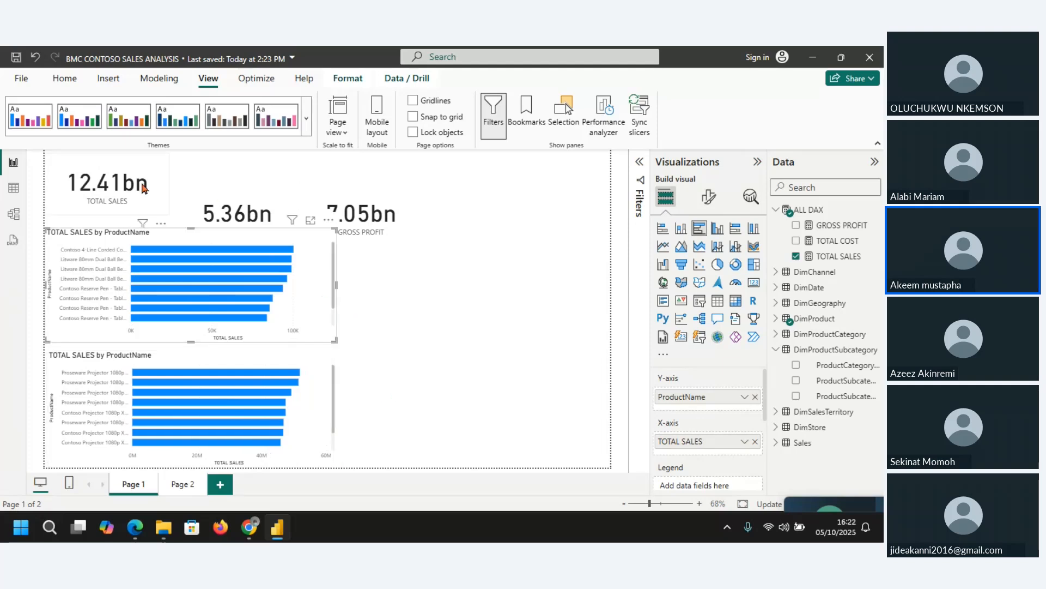
pyautogui.click(143, 188)
pyautogui.moveTo(143, 188)
pyautogui.mouseDown()
pyautogui.moveTo(150, 204)
pyautogui.moveTo(148, 178)
pyautogui.mouseUp()
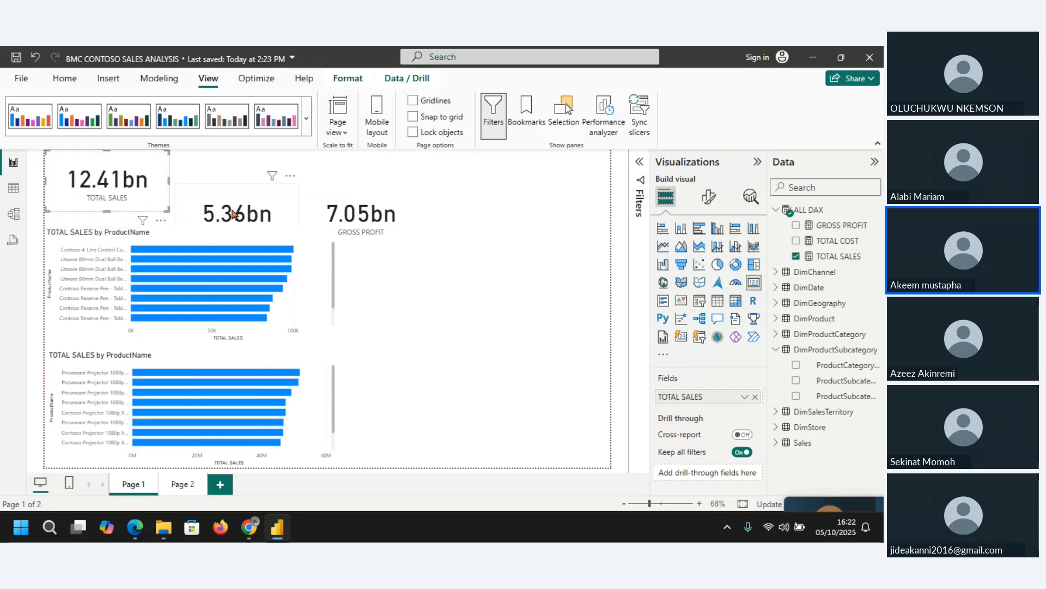
pyautogui.moveTo(234, 214); pyautogui.dragTo(226, 168)
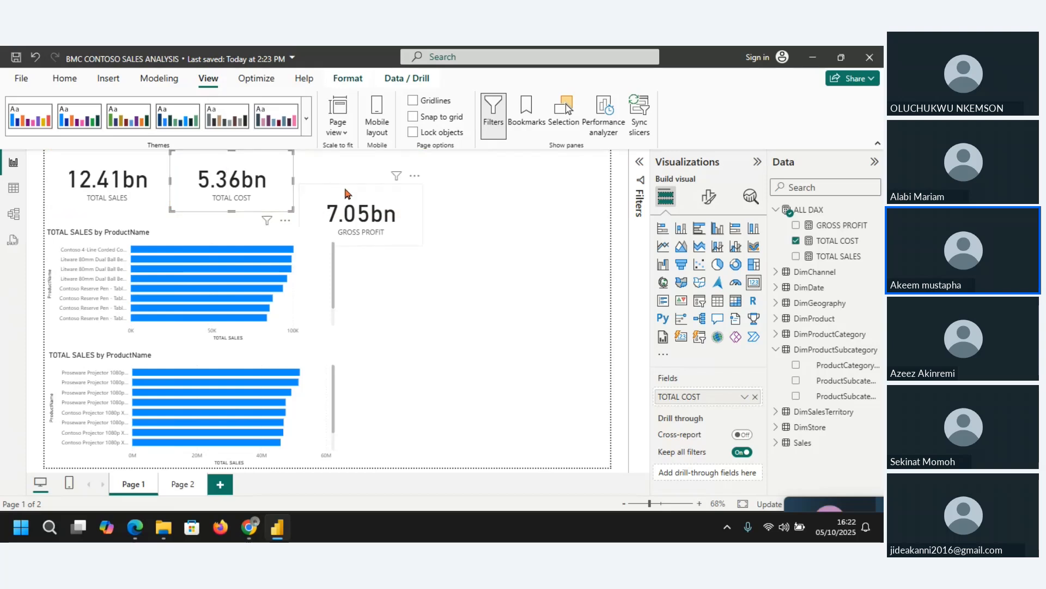
pyautogui.moveTo(346, 193); pyautogui.dragTo(331, 159)
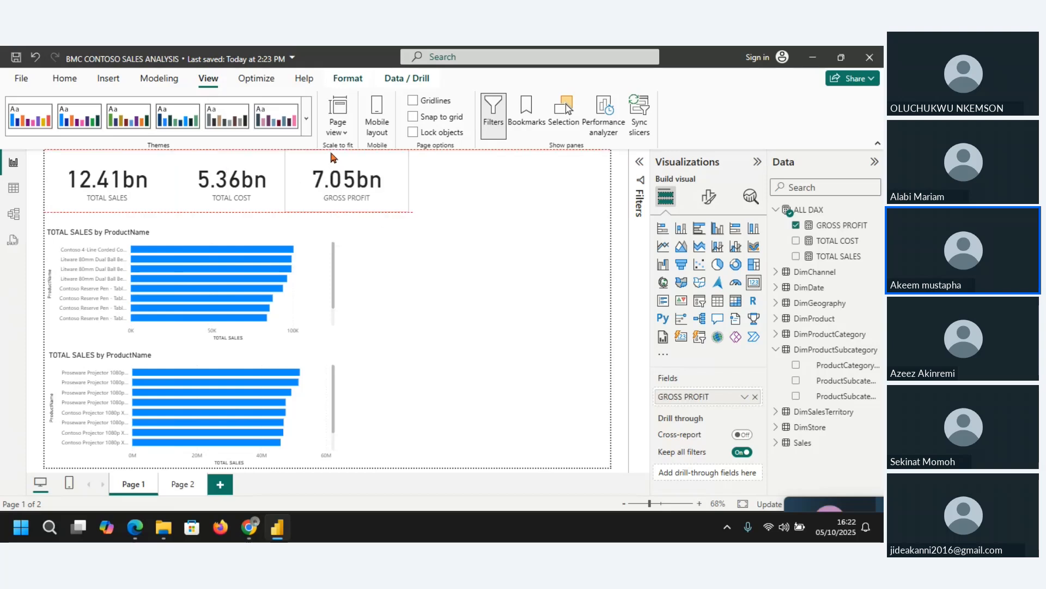
# Select the bottom 10 product sales chart beneath the cards.
pyautogui.click(207, 225)
pyautogui.click(193, 229)
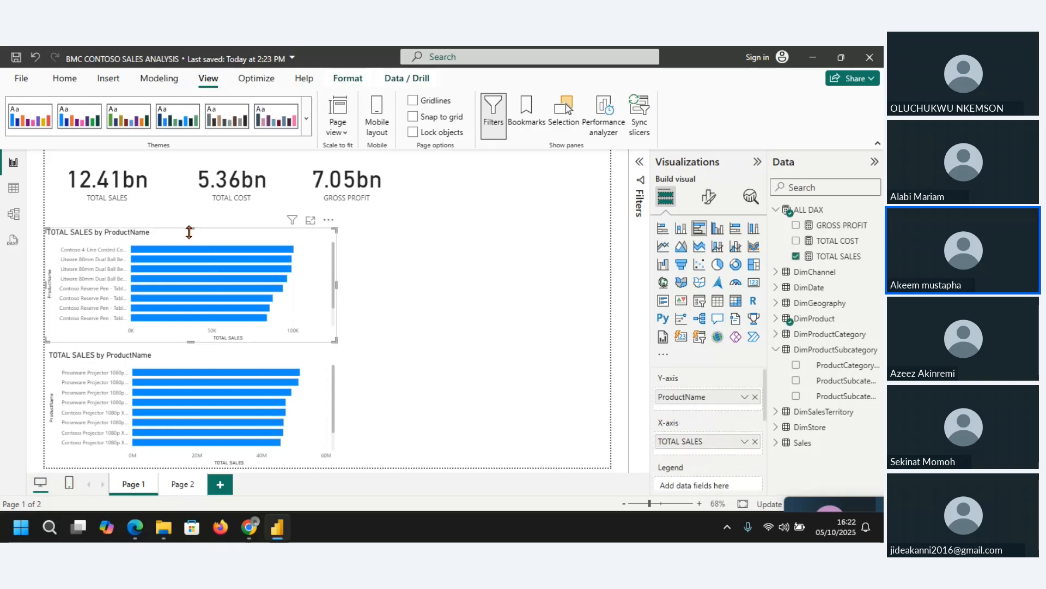
# Enlarge both TOTAL SALES by ProductName bar charts slightly by extending their upper edges upward.
pyautogui.moveTo(192, 226); pyautogui.dragTo(191, 213)
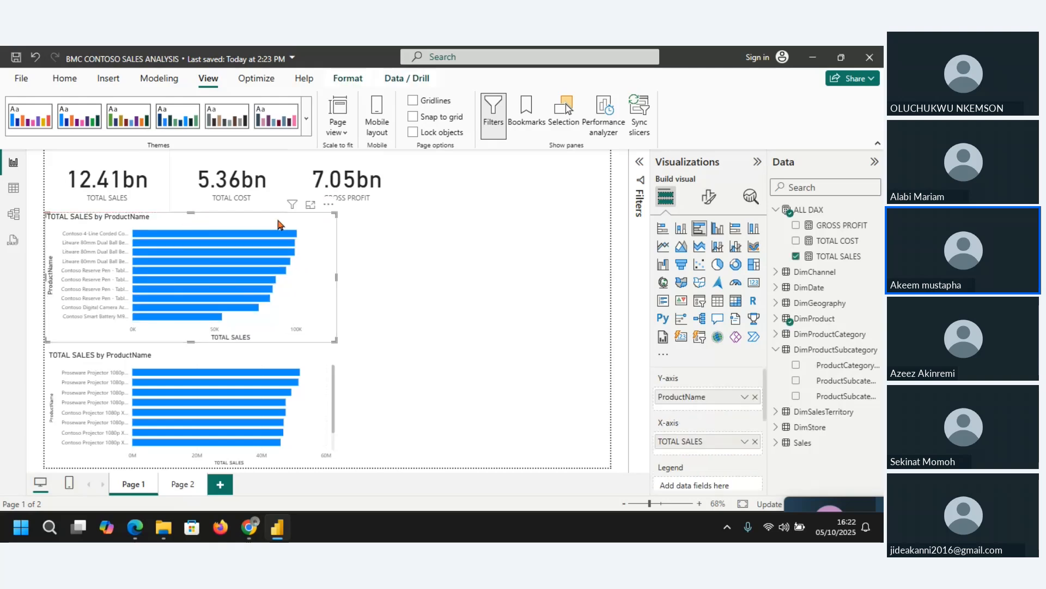
pyautogui.click(216, 358)
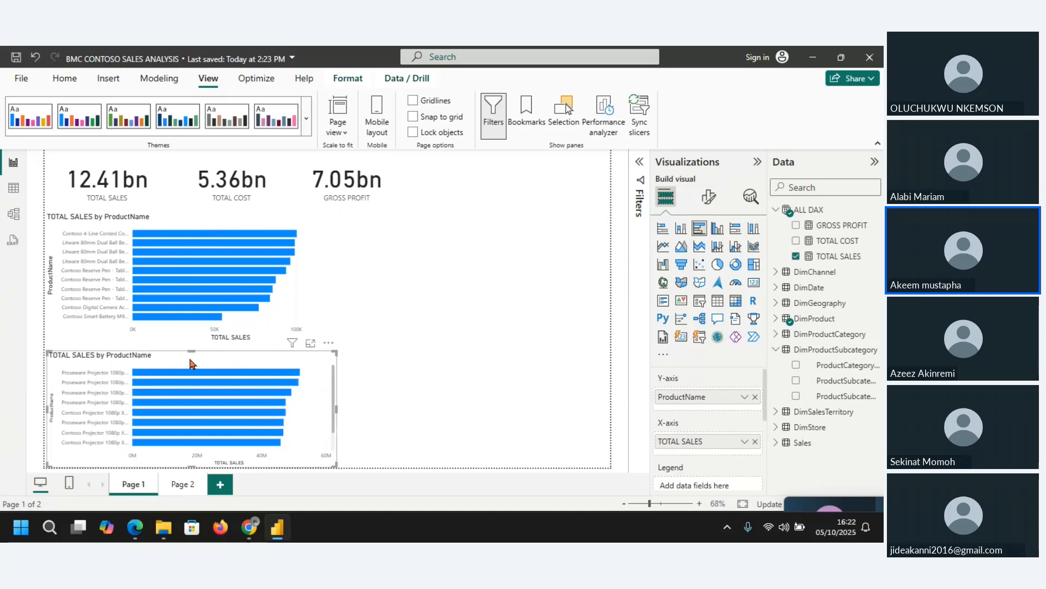
pyautogui.moveTo(190, 350); pyautogui.dragTo(191, 341)
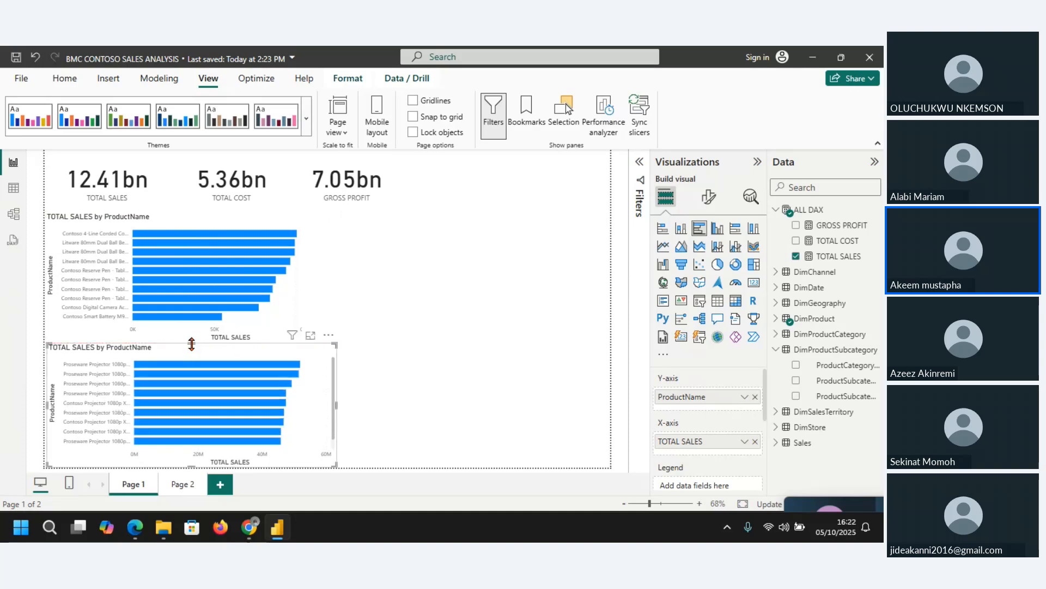
# Shrink the TOTAL SALES card to about 111 high by 235 wide, with its size properties shown.
pyautogui.click(133, 174)
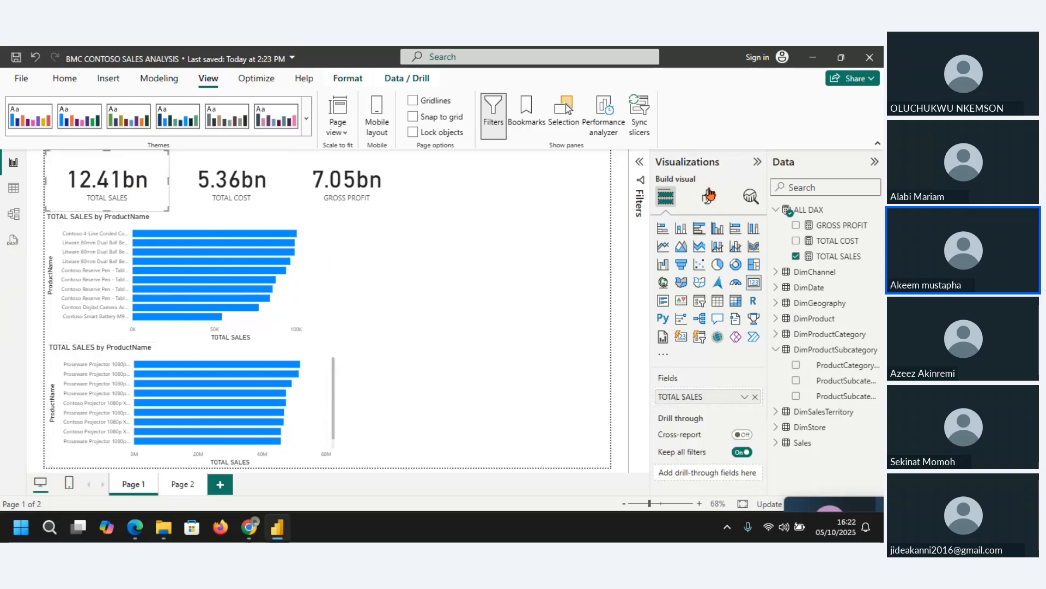
pyautogui.click(709, 191)
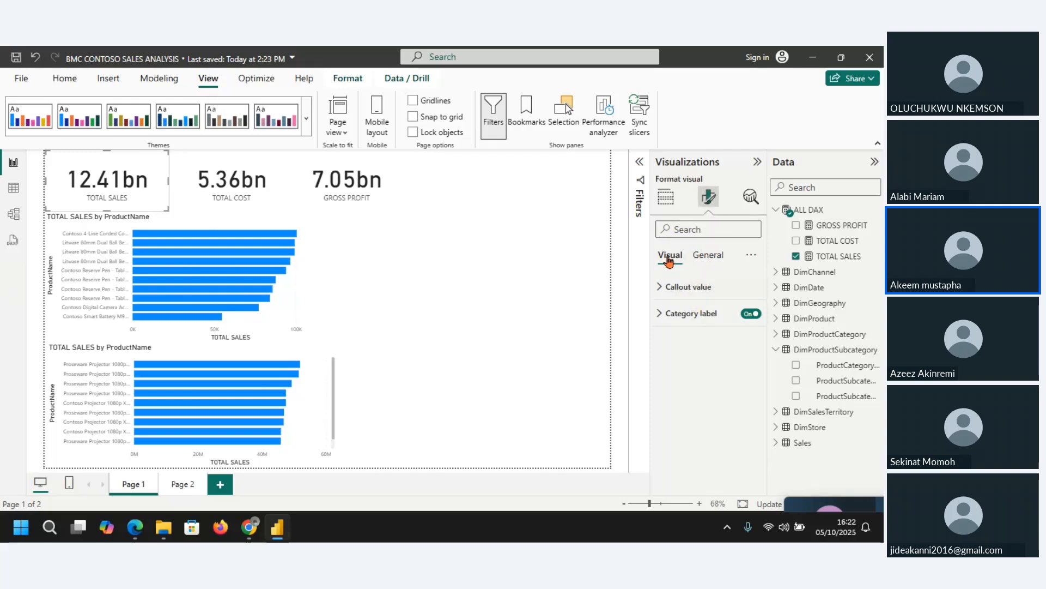
pyautogui.click(708, 255)
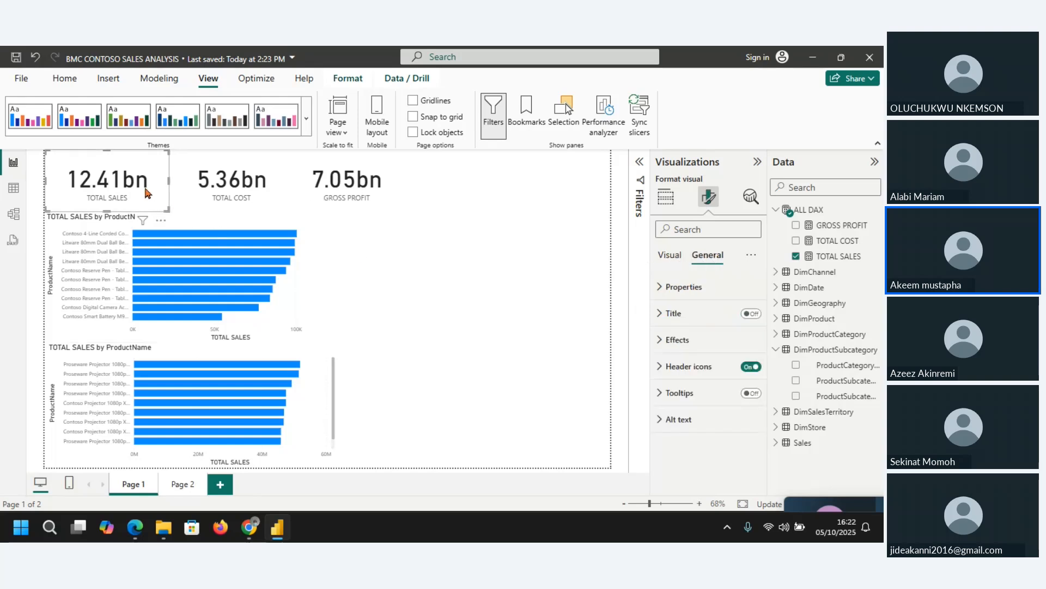
pyautogui.click(666, 289)
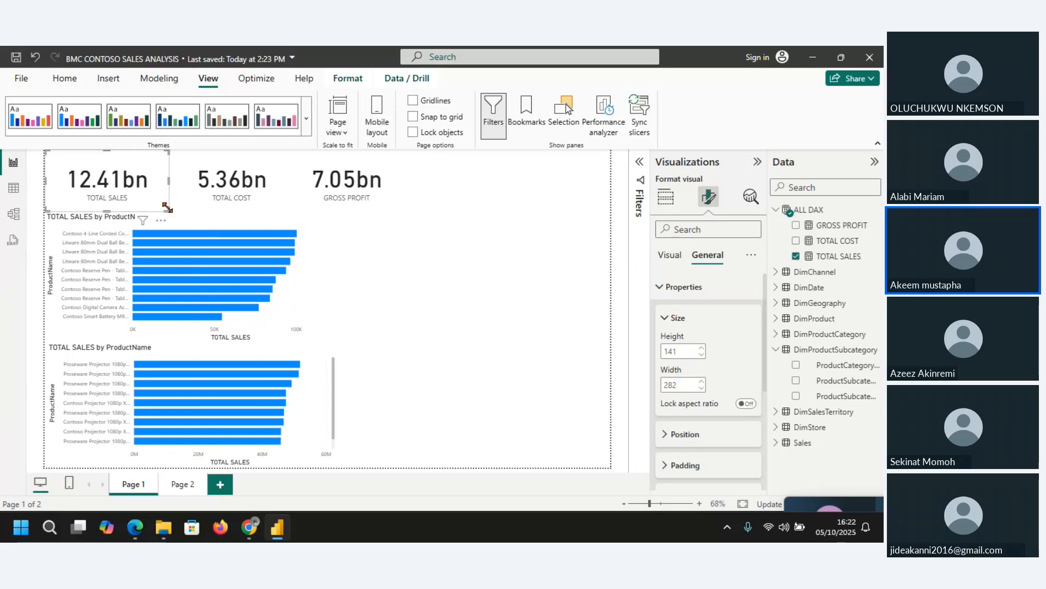
pyautogui.moveTo(169, 208); pyautogui.dragTo(150, 197)
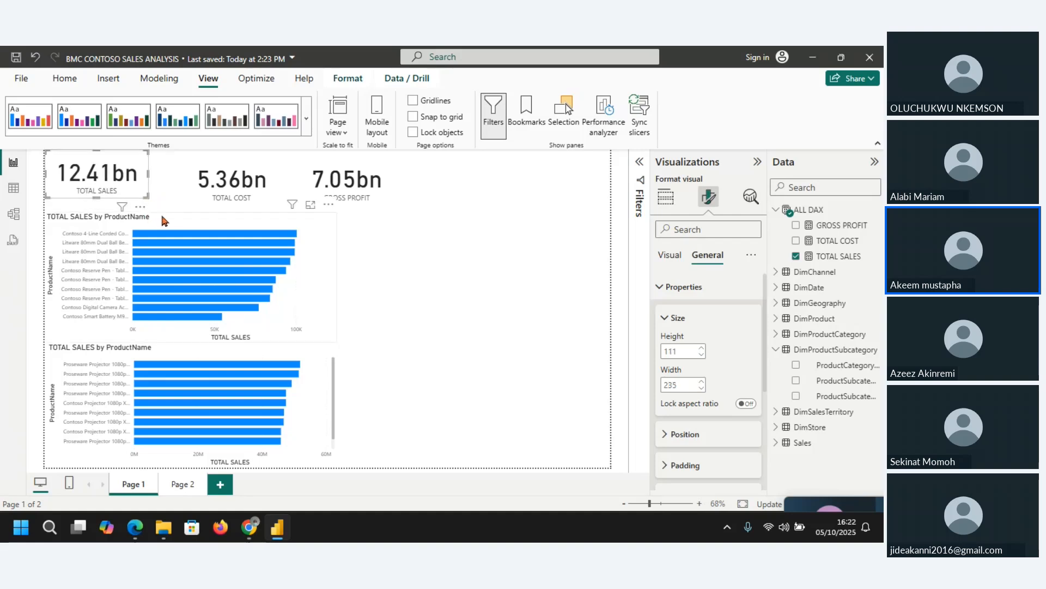
pyautogui.click(182, 208)
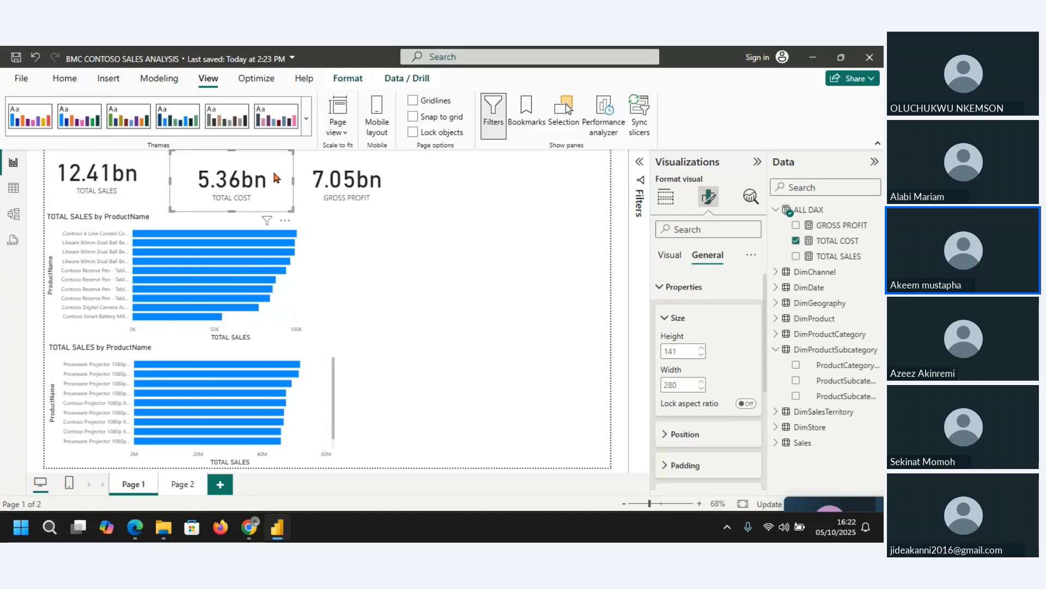
pyautogui.click(147, 185)
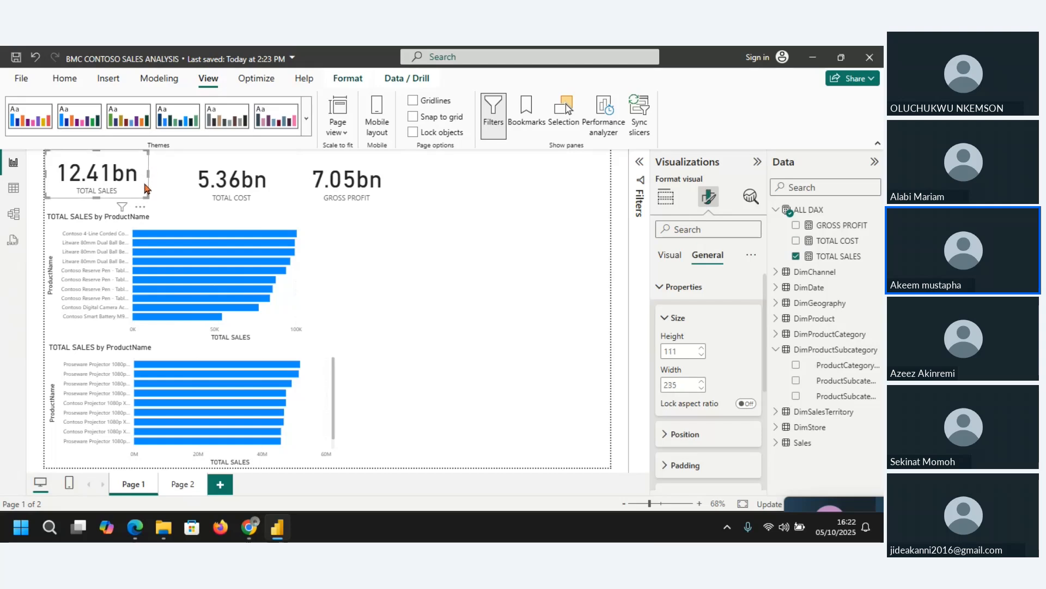
pyautogui.click(664, 287)
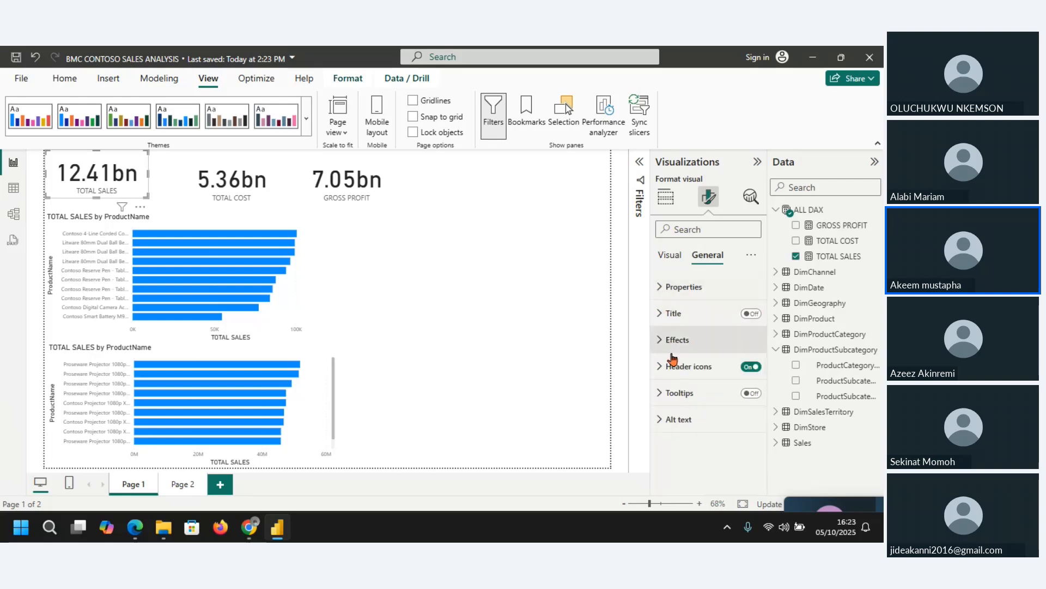
pyautogui.click(663, 316)
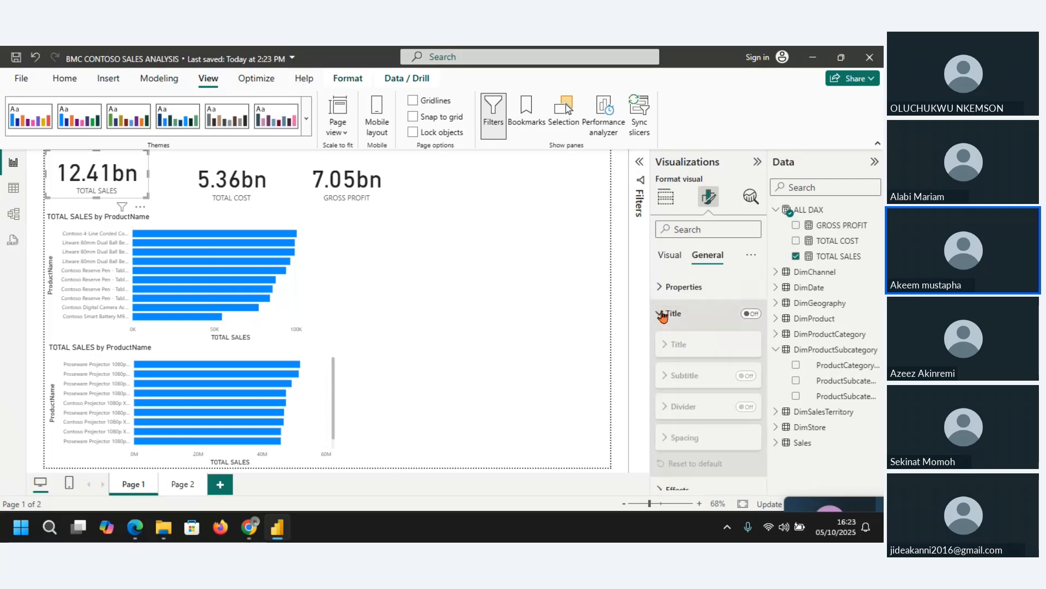
pyautogui.click(663, 316)
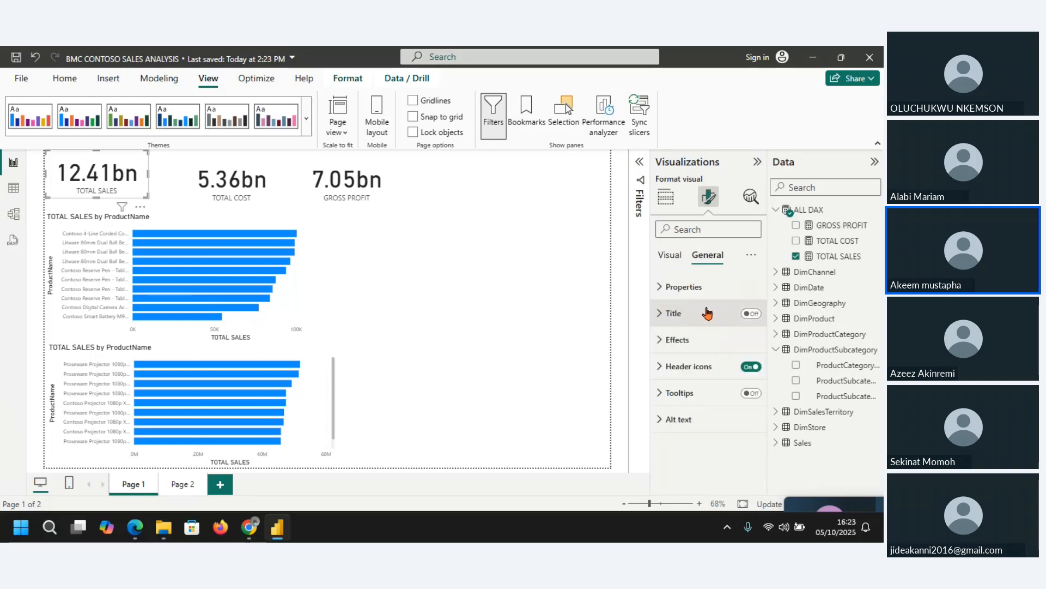
# Format the TOTAL SALES card's callout value in Consolas, size 35, with the dark blue theme color.
pyautogui.click(669, 254)
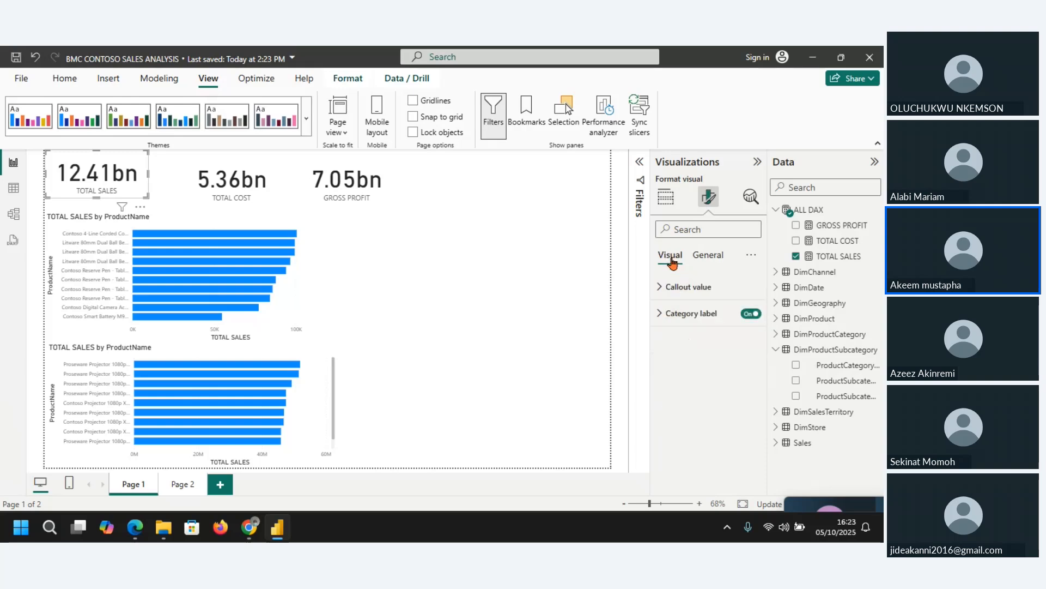
pyautogui.click(661, 287)
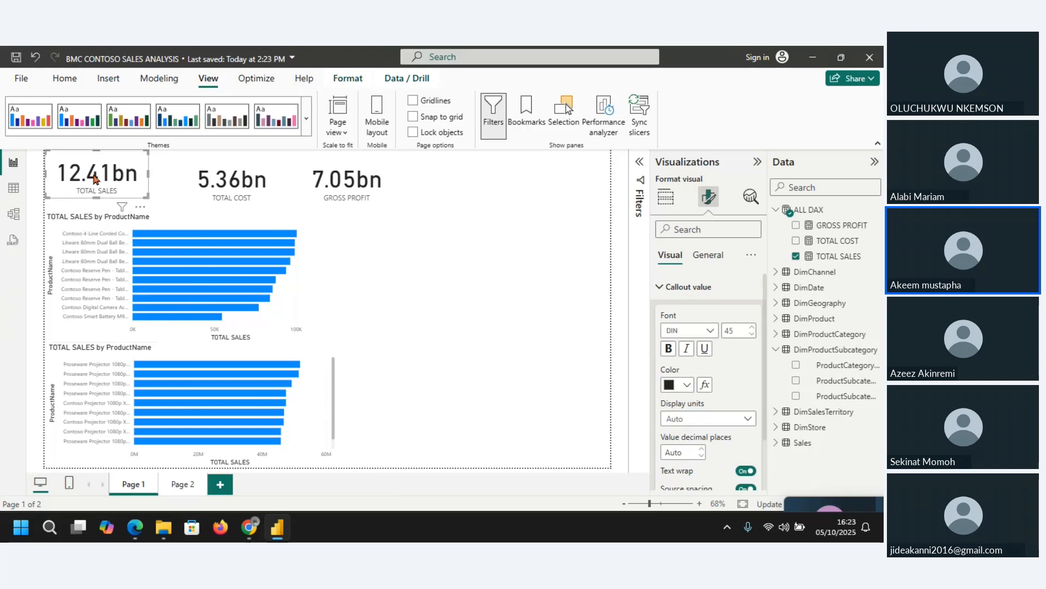
pyautogui.click(711, 330)
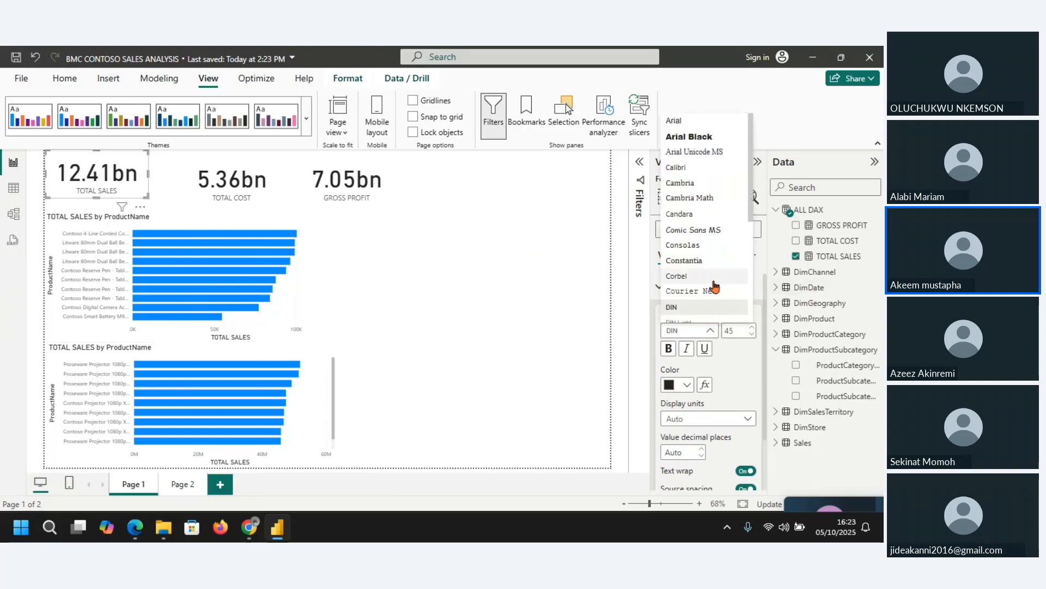
pyautogui.click(704, 248)
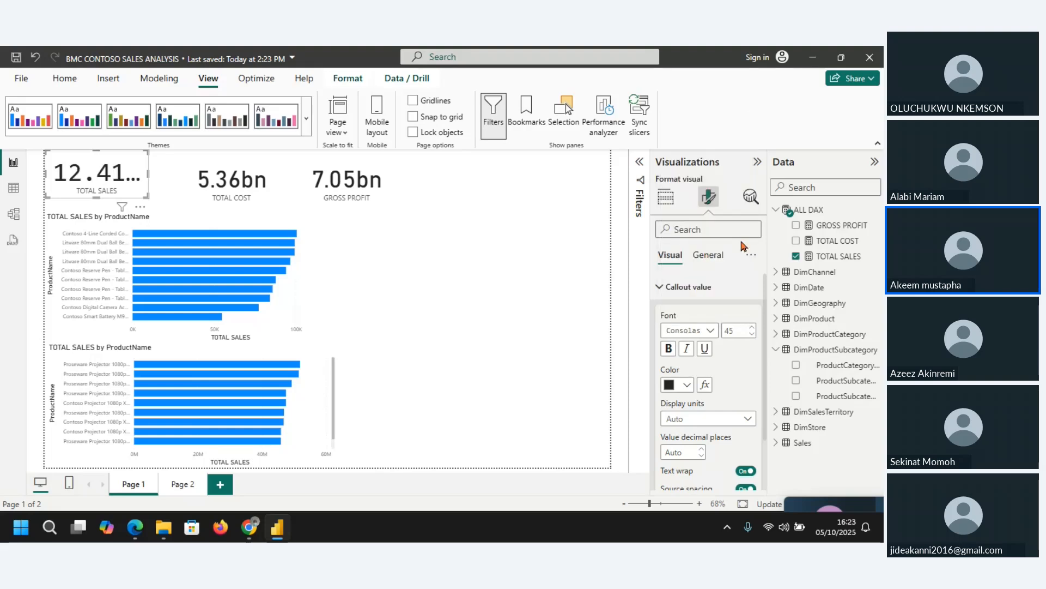
pyautogui.click(752, 334)
pyautogui.doubleClick(752, 334)
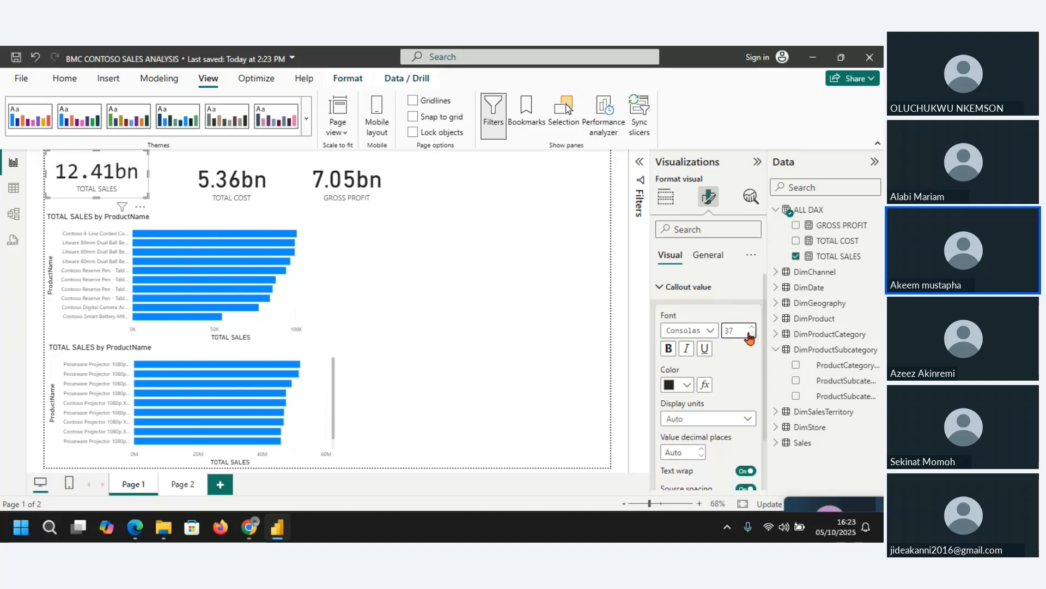
pyautogui.doubleClick(737, 327)
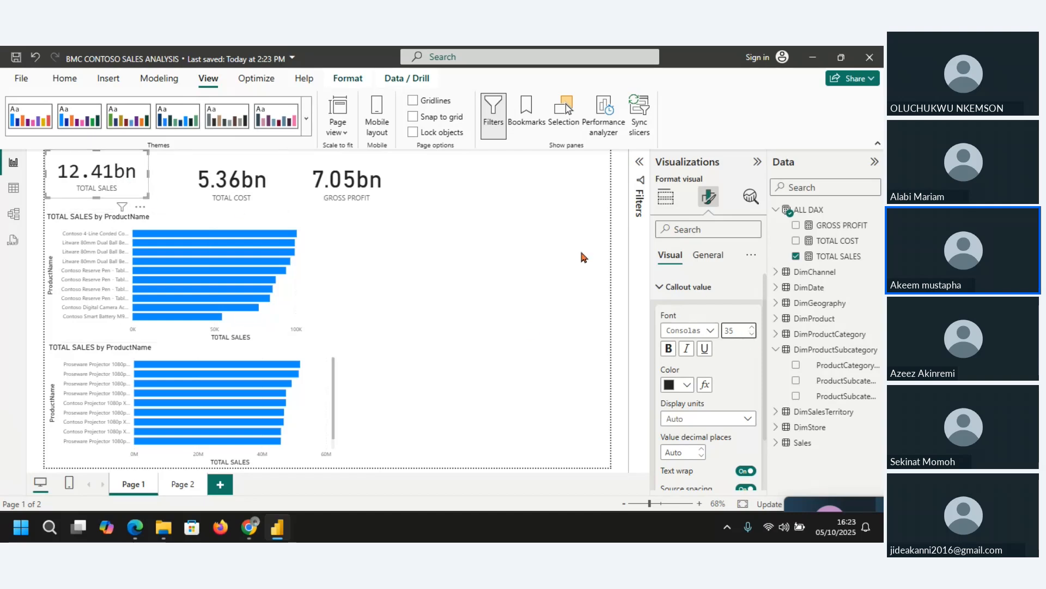
pyautogui.click(690, 386)
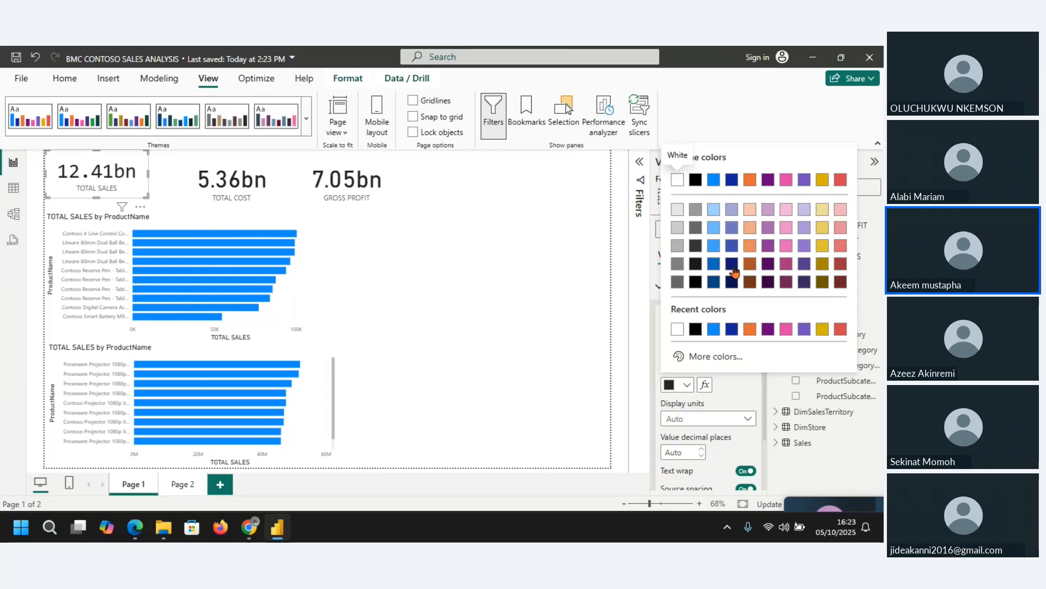
pyautogui.click(732, 180)
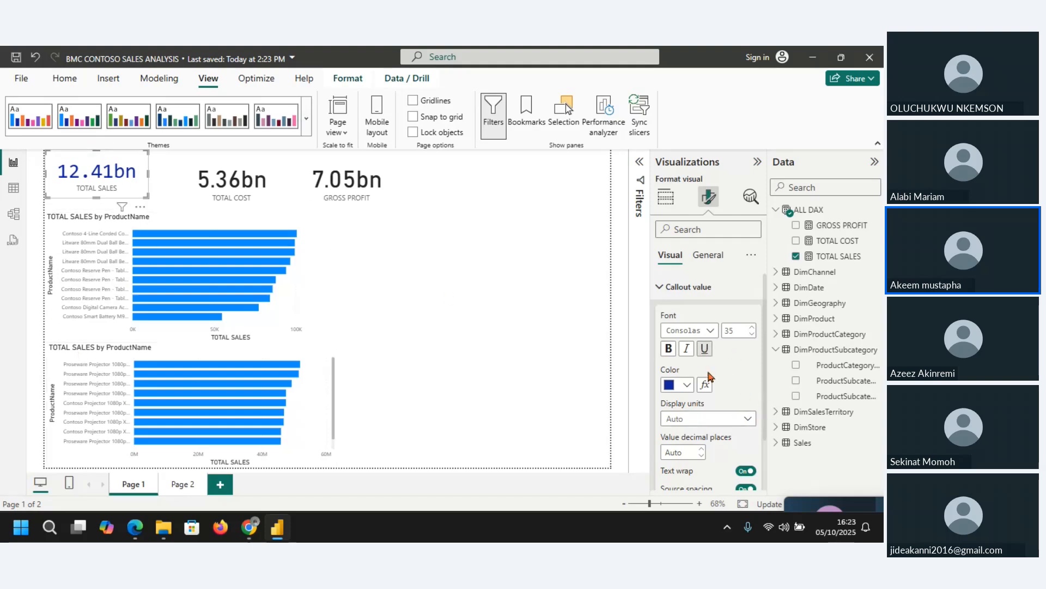
# Try None as the callout's display units, narrow the TOTAL SALES card slightly, and set the units back to Auto.
pyautogui.click(750, 419)
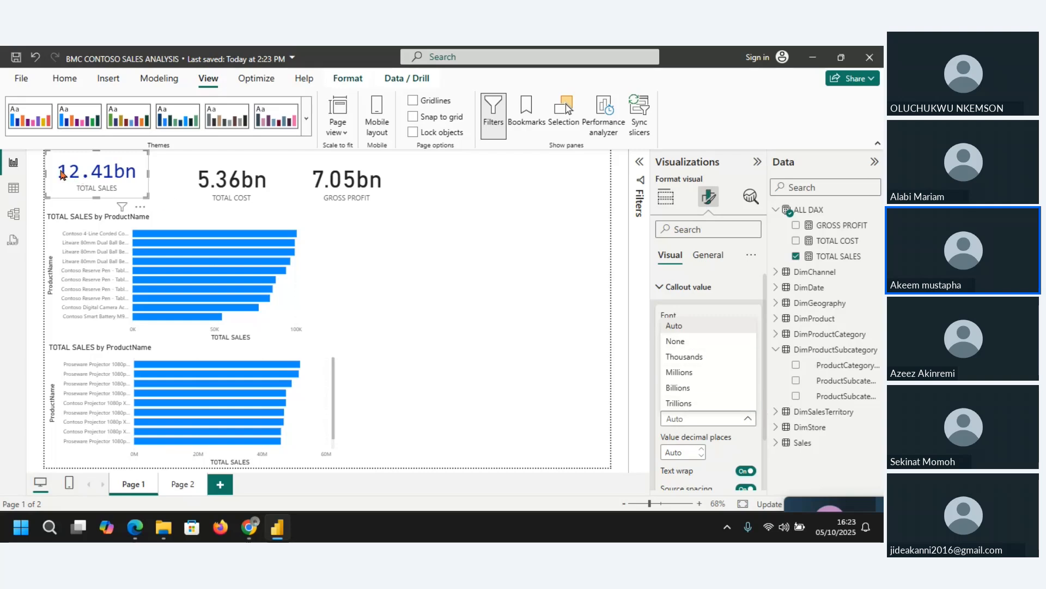
pyautogui.click(697, 341)
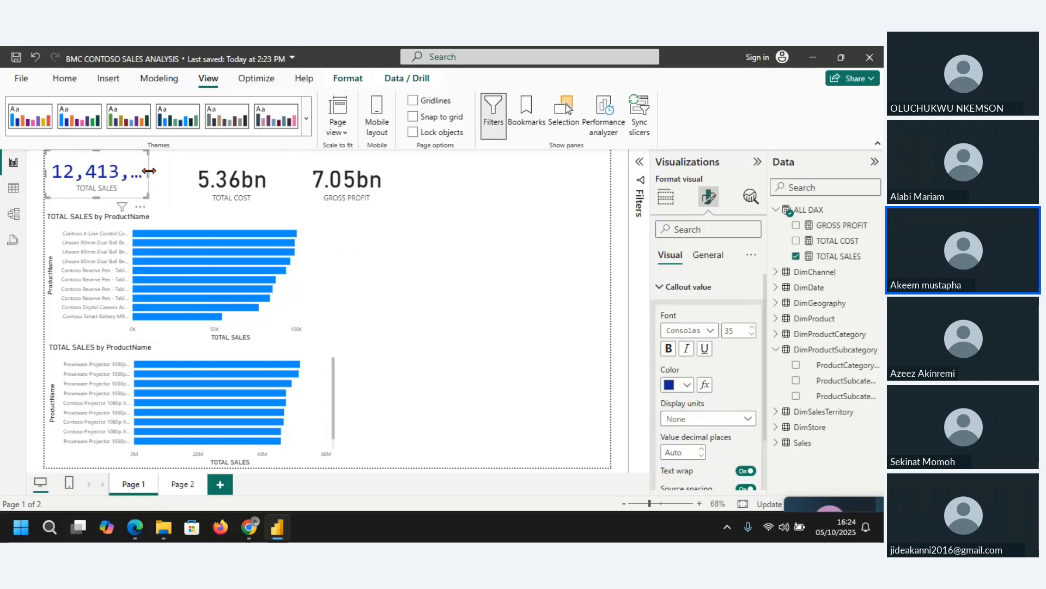
pyautogui.moveTo(148, 170)
pyautogui.mouseDown()
pyautogui.moveTo(302, 178)
pyautogui.moveTo(129, 182)
pyautogui.moveTo(142, 182)
pyautogui.mouseUp()
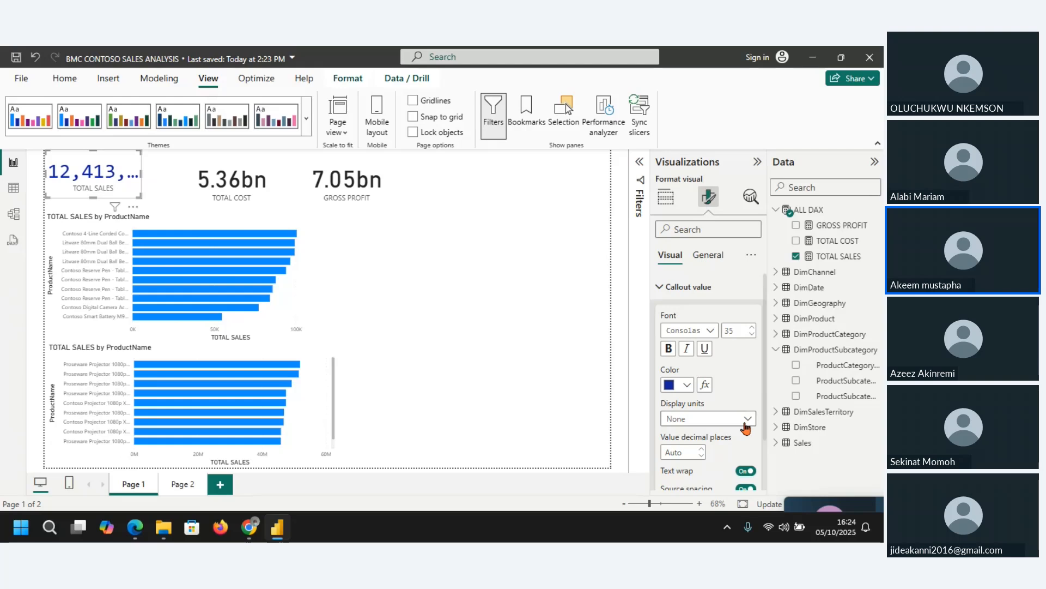
pyautogui.click(746, 428)
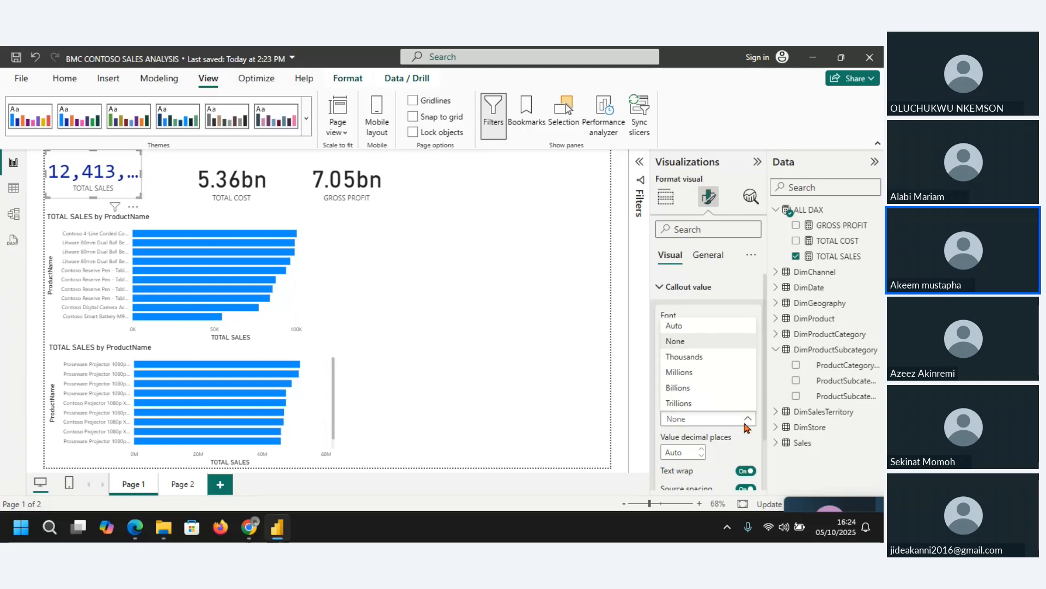
pyautogui.click(690, 327)
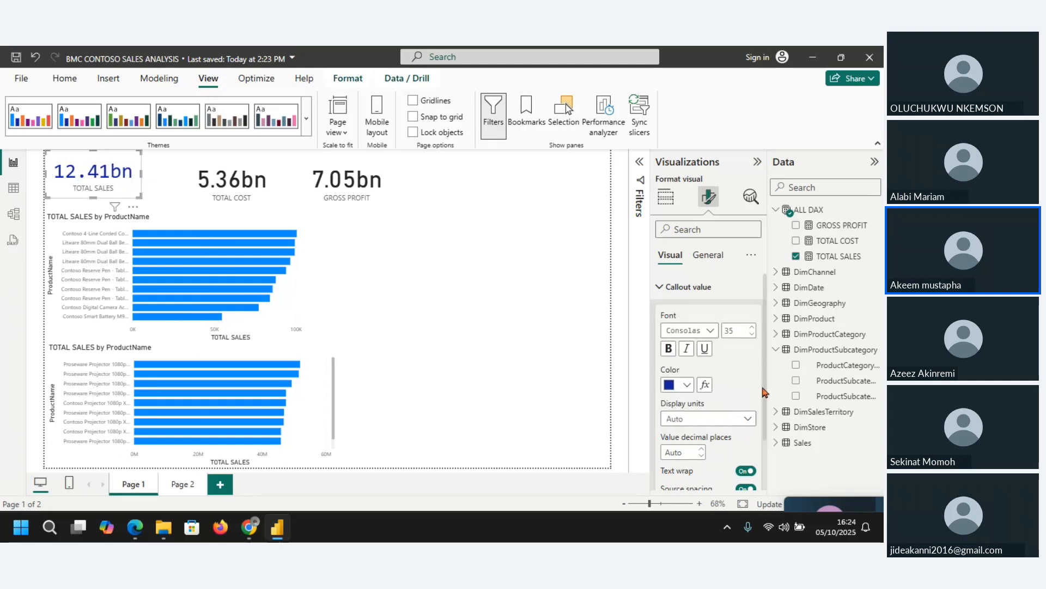
# Turn off the TOTAL SALES card's category label and open the card's general format settings.
pyautogui.scroll(-2, 761, 390)
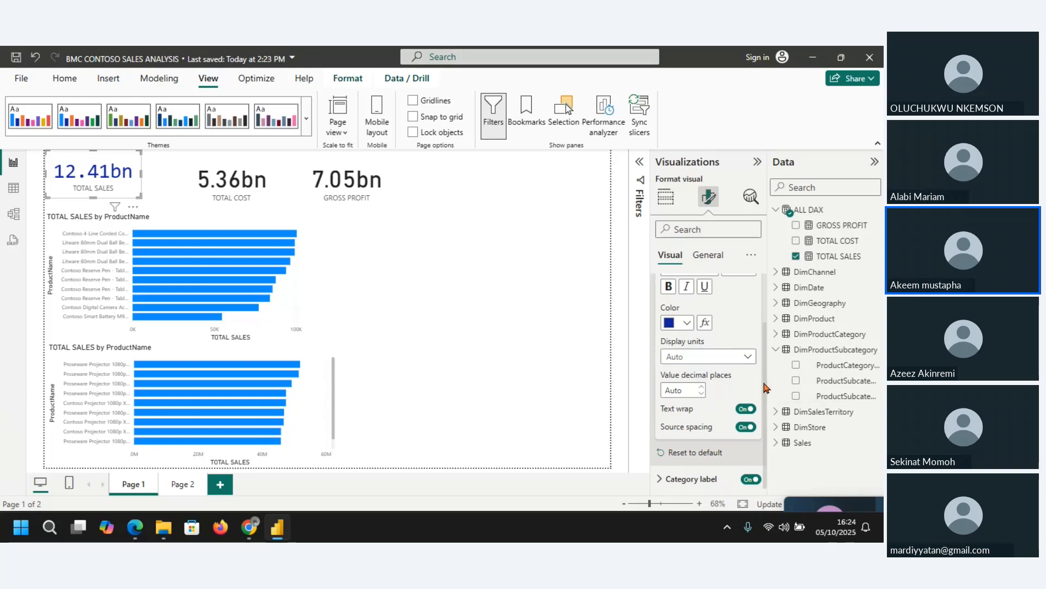
pyautogui.moveTo(763, 383)
pyautogui.mouseDown()
pyautogui.moveTo(765, 370)
pyautogui.moveTo(769, 398)
pyautogui.mouseUp()
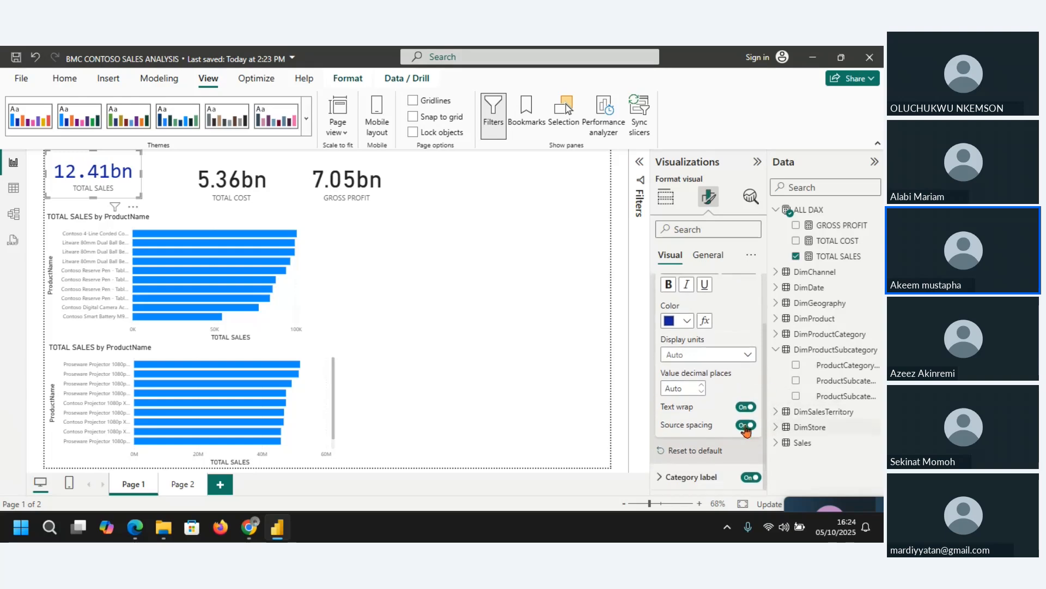
pyautogui.click(660, 477)
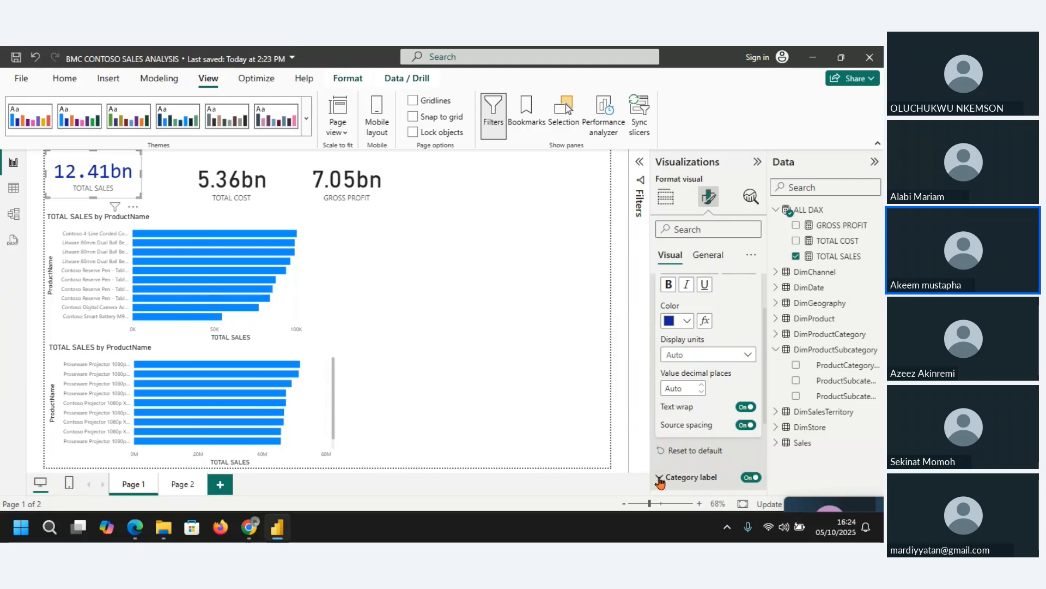
pyautogui.moveTo(765, 370); pyautogui.dragTo(768, 417)
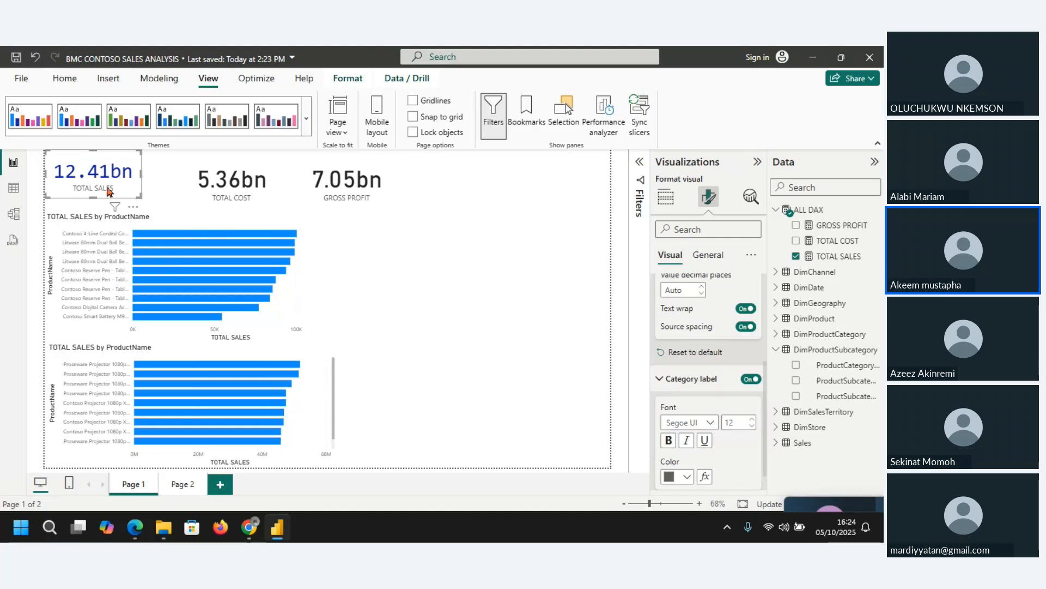
pyautogui.click(752, 380)
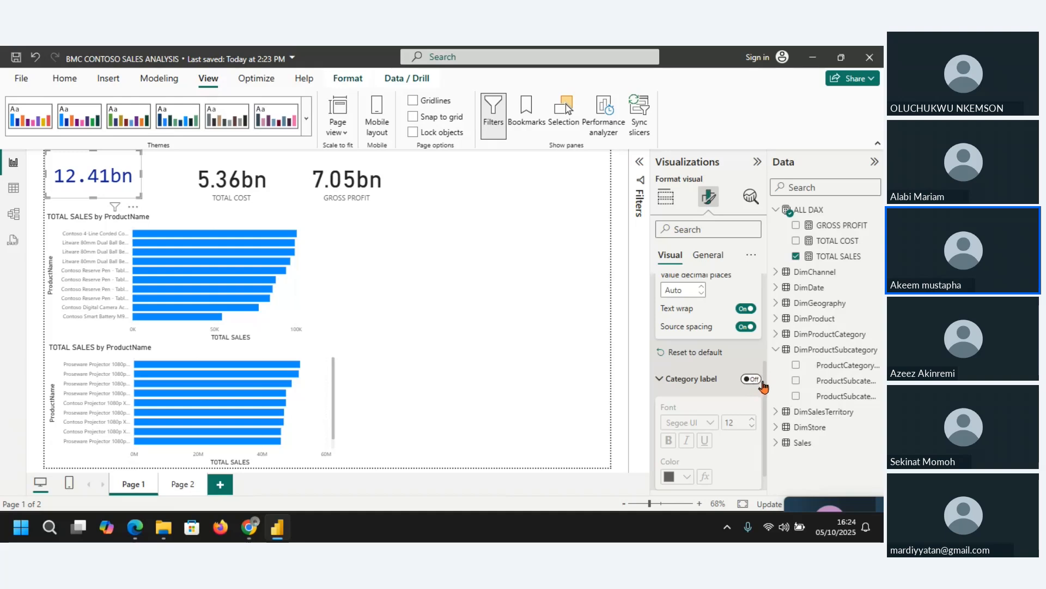
pyautogui.scroll(-1, 765, 391)
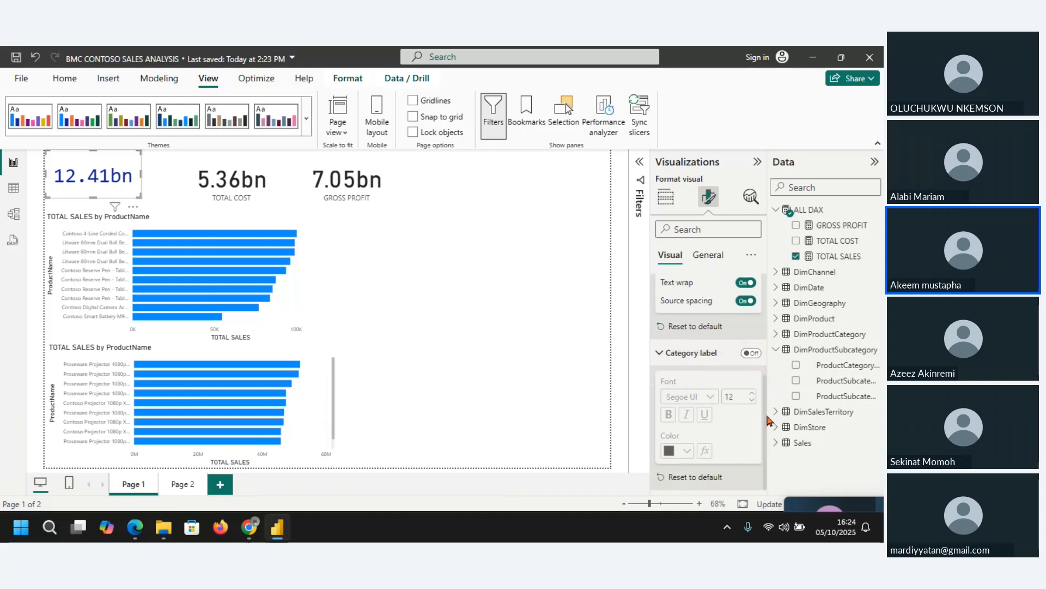
pyautogui.click(752, 353)
pyautogui.click(689, 451)
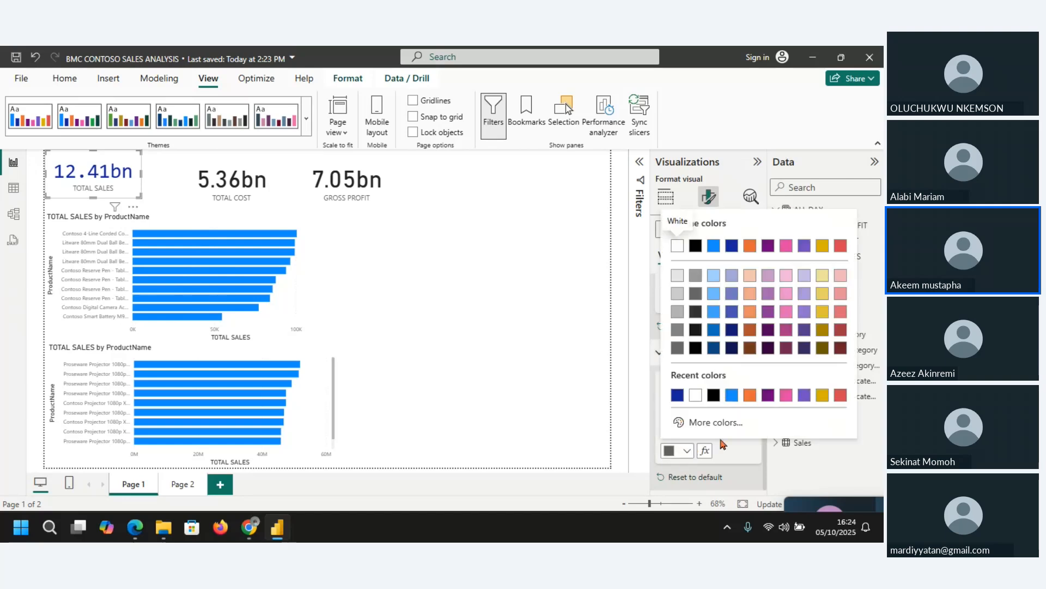
pyautogui.click(748, 451)
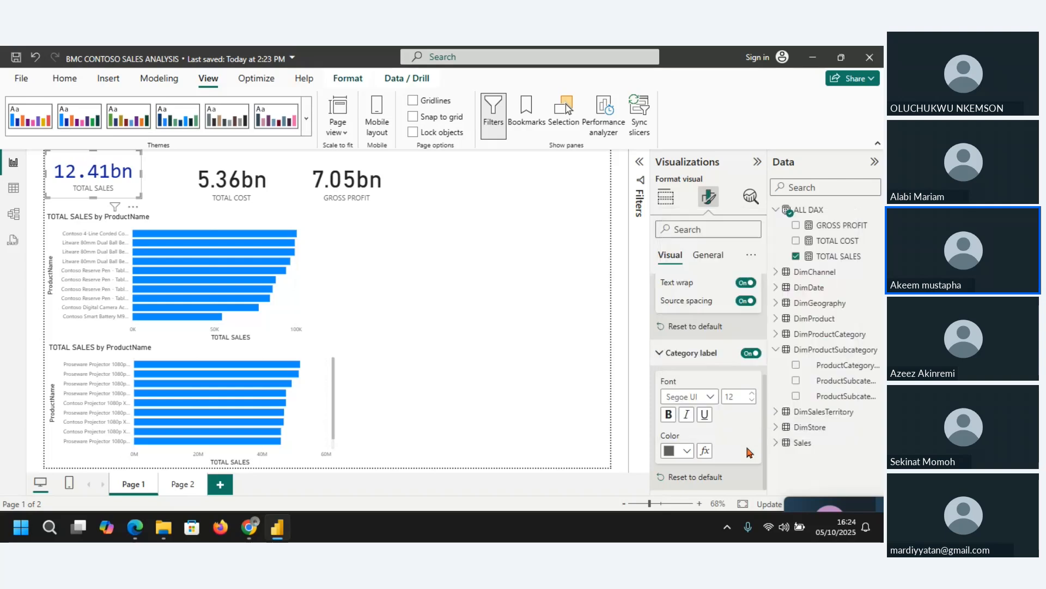
pyautogui.click(751, 354)
pyautogui.click(708, 256)
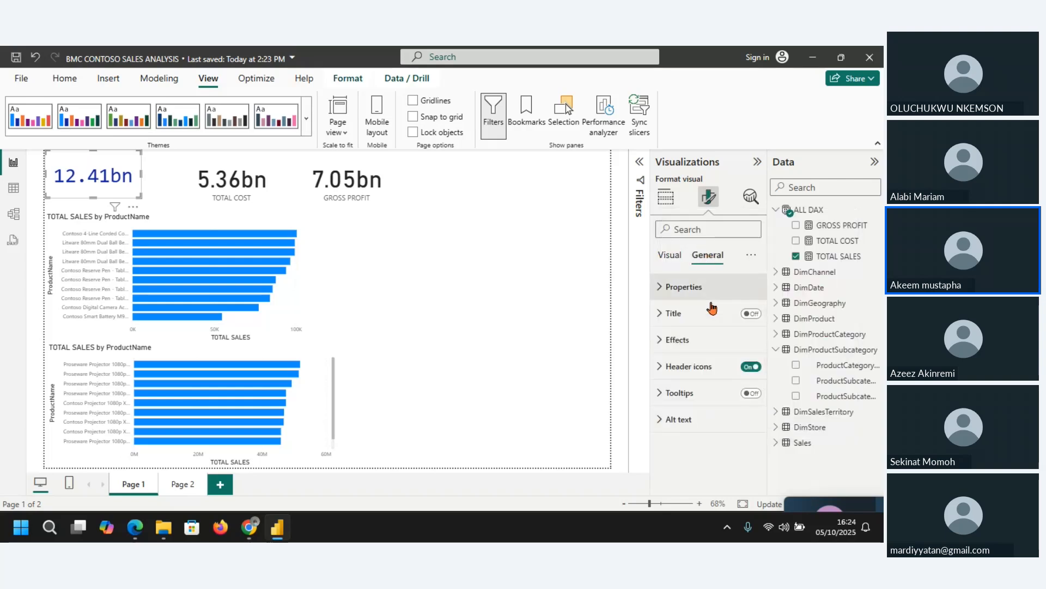
# Turn on the TOTAL SALES card's title and set its text to "Total sales".
pyautogui.click(752, 313)
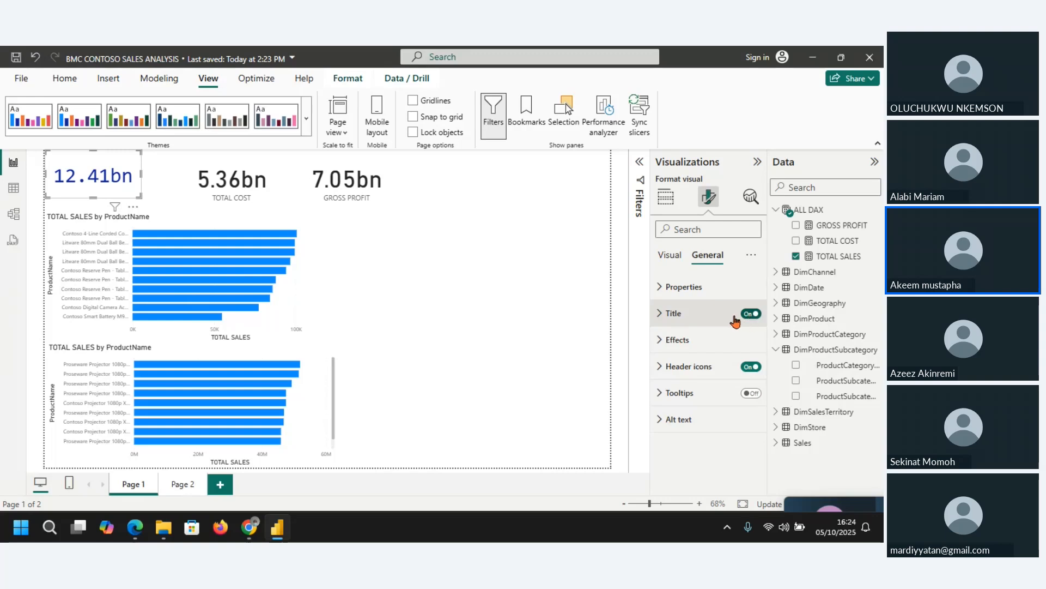
pyautogui.click(659, 315)
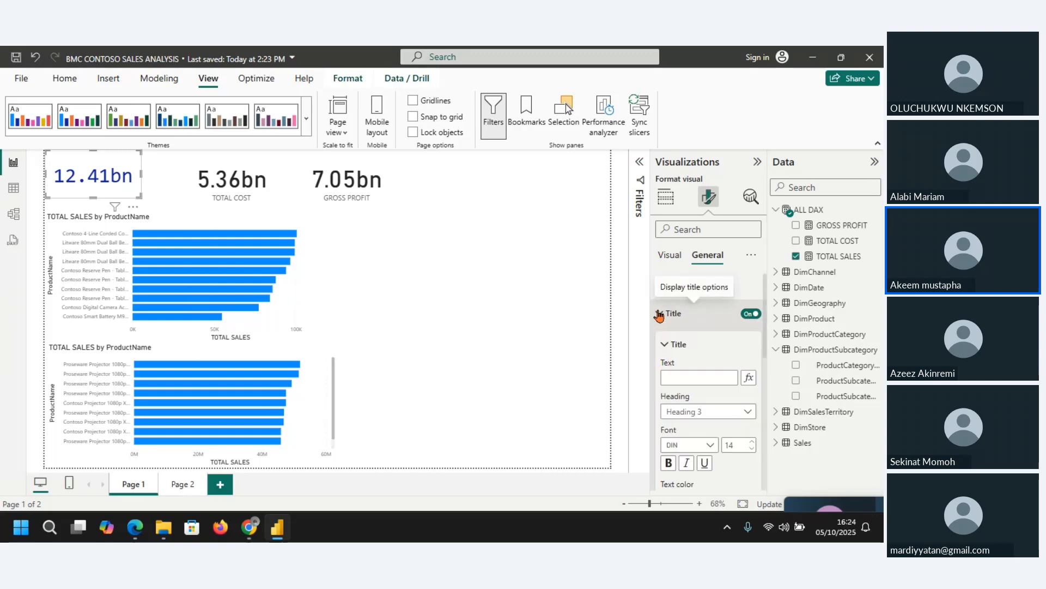
pyautogui.click(685, 378)
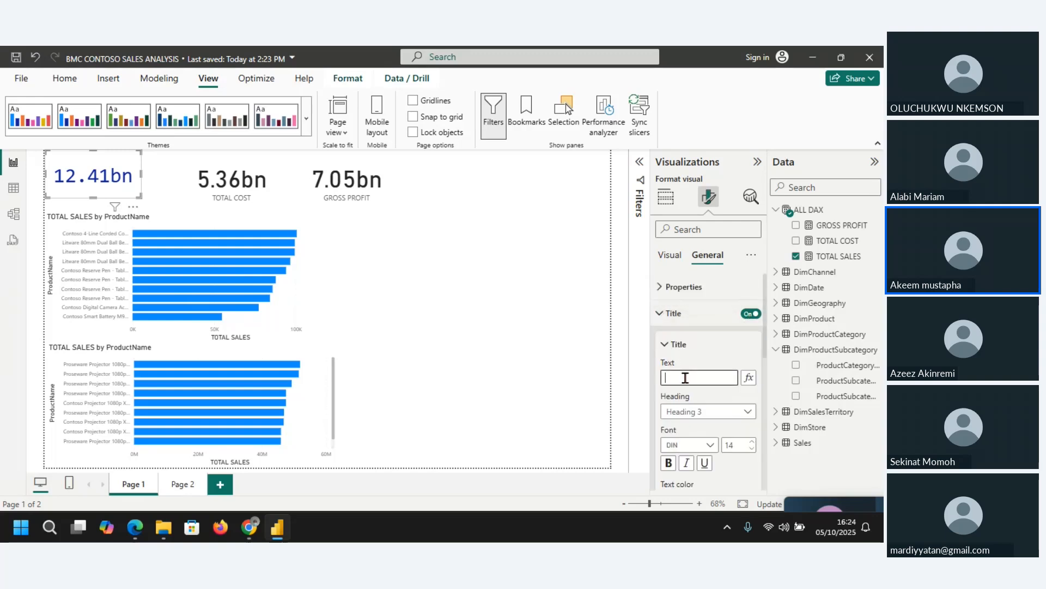
pyautogui.write('Total')
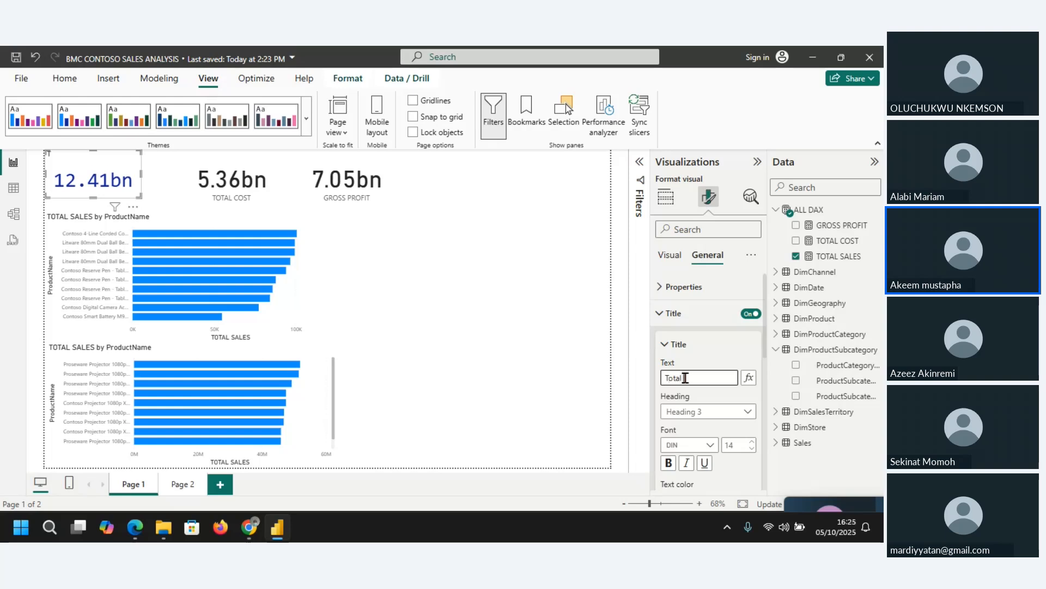
pyautogui.write(' sales')
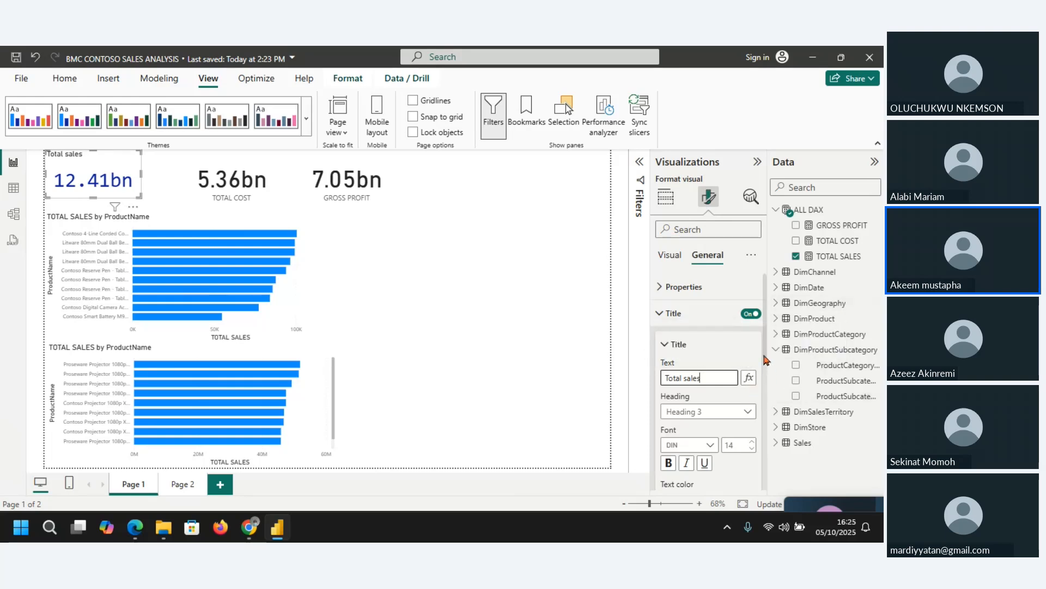
# Format the card's "Total sales" title in Consolas, size 16, with centered alignment.
pyautogui.scroll(-3, 709, 354)
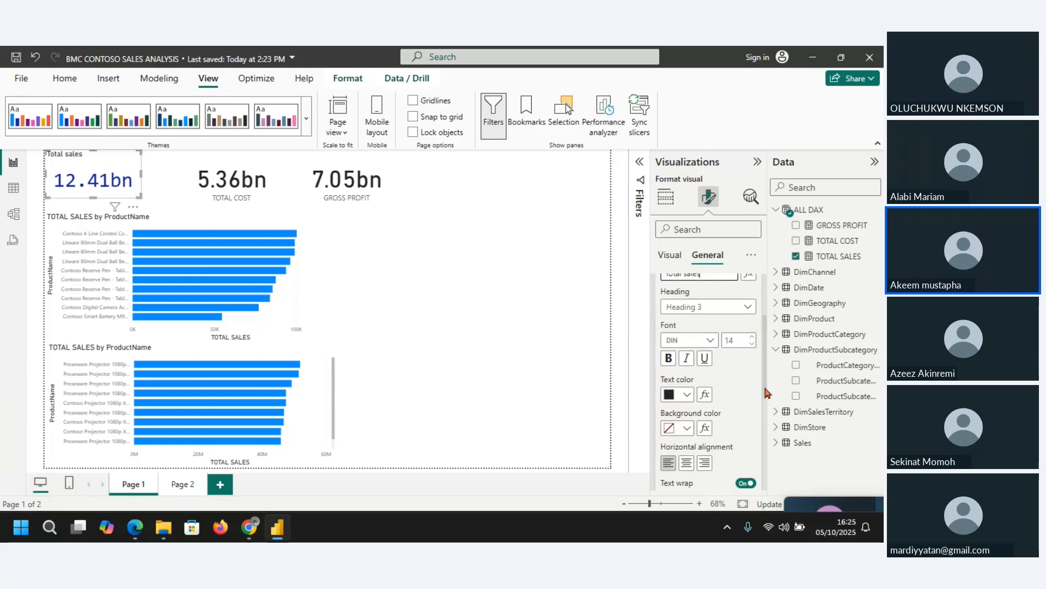
pyautogui.click(754, 340)
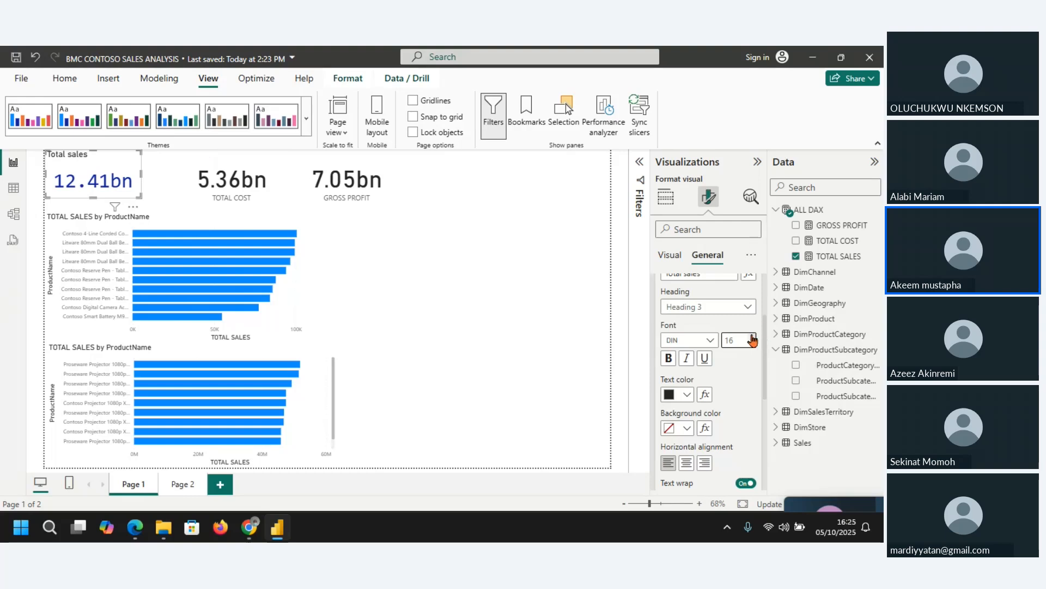
pyautogui.click(694, 341)
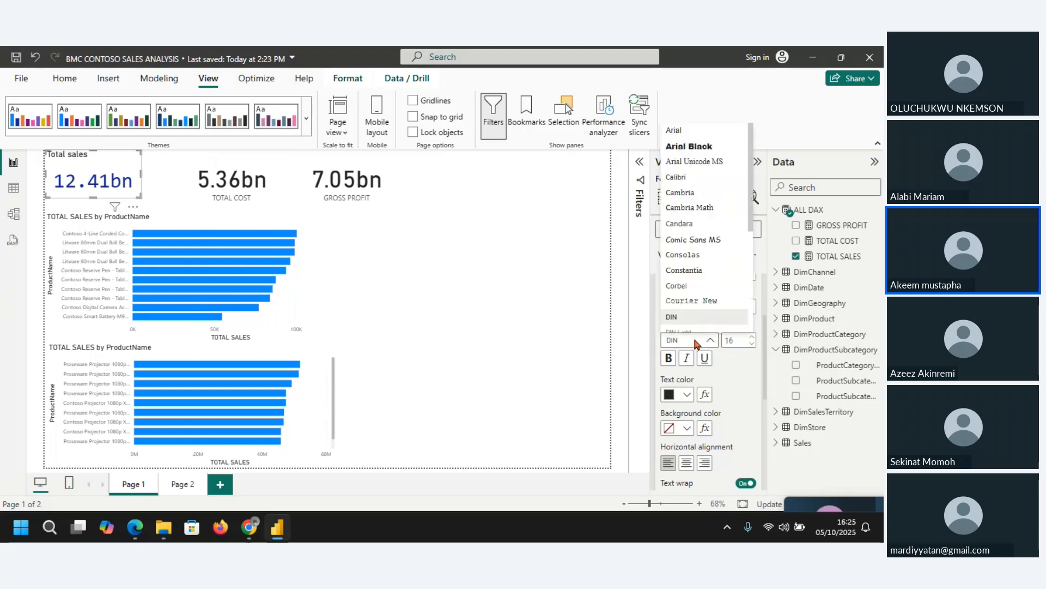
pyautogui.click(692, 267)
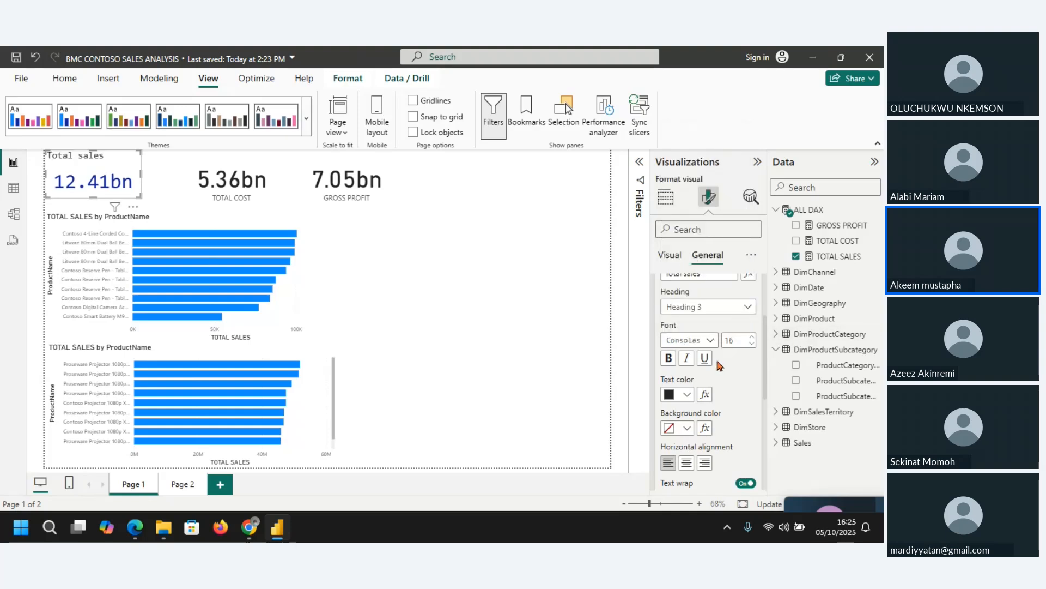
pyautogui.click(688, 462)
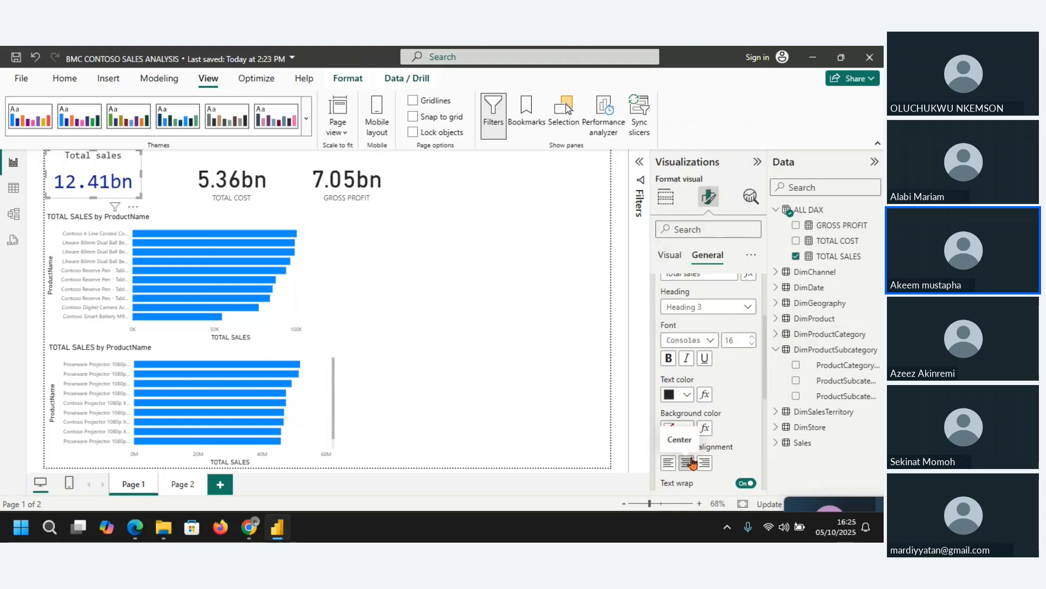
# Color the card's "Total sales" title text white on a dark blue title background, and deselect the card.
pyautogui.click(687, 395)
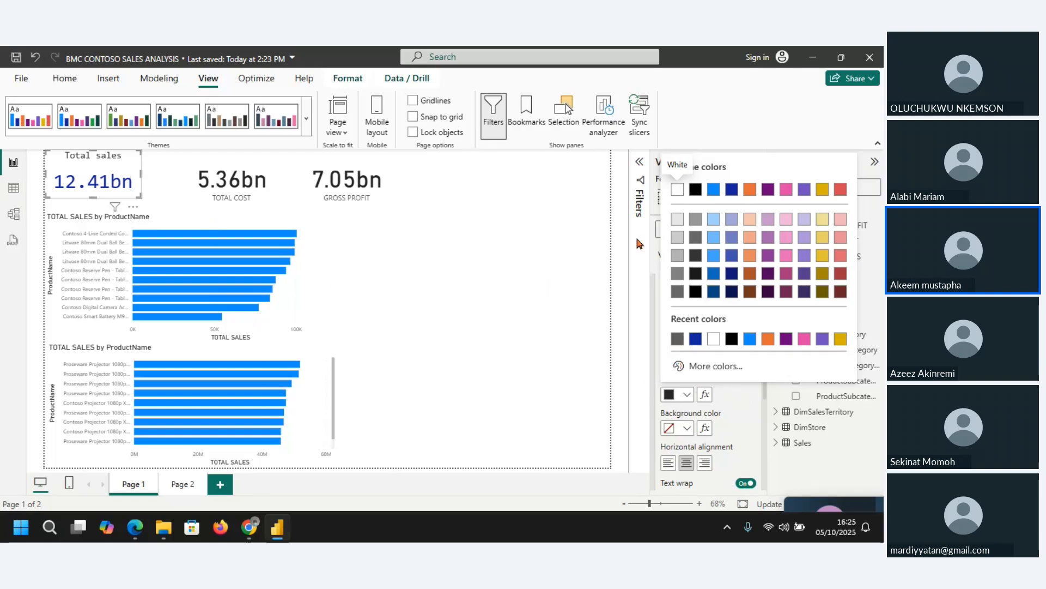
pyautogui.click(715, 339)
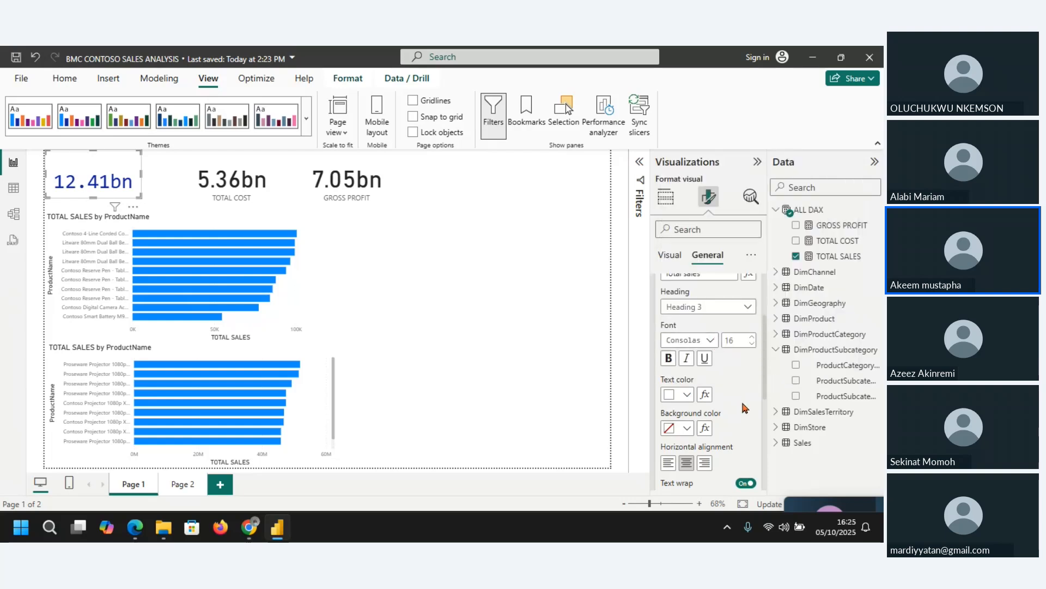
pyautogui.click(689, 428)
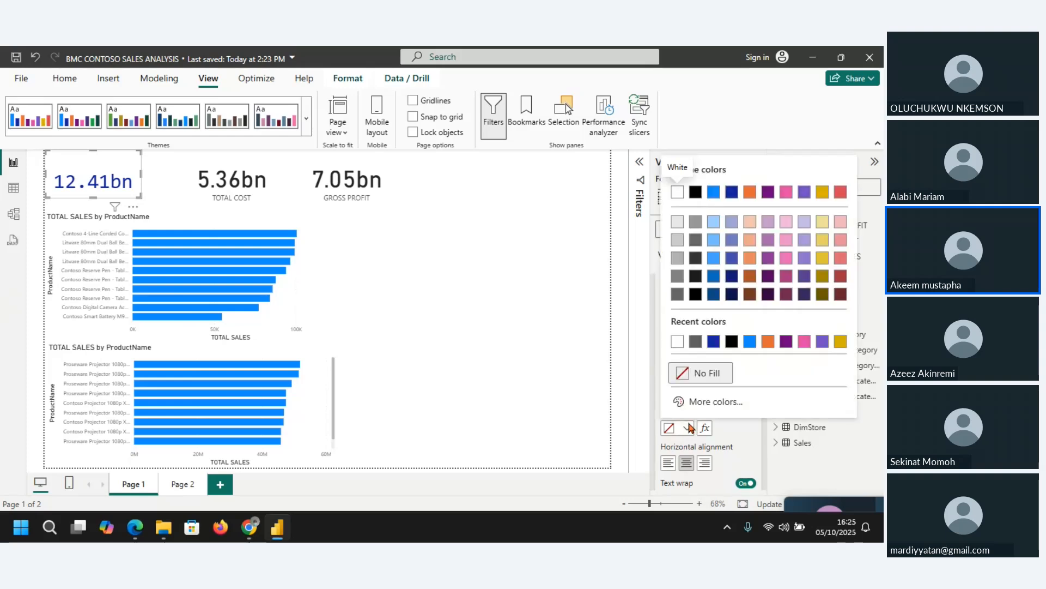
pyautogui.click(715, 343)
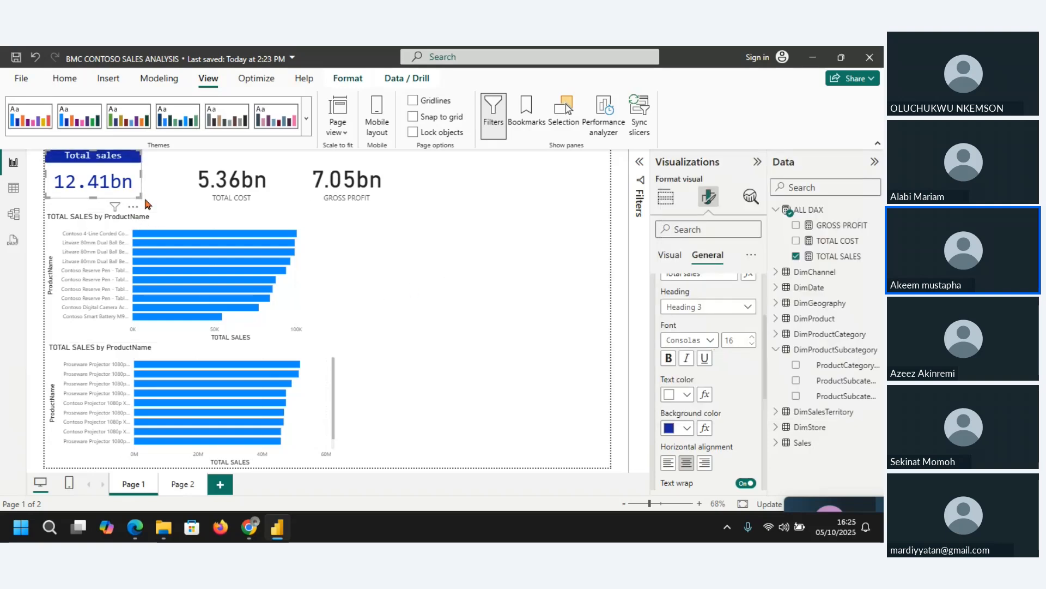
pyautogui.click(564, 270)
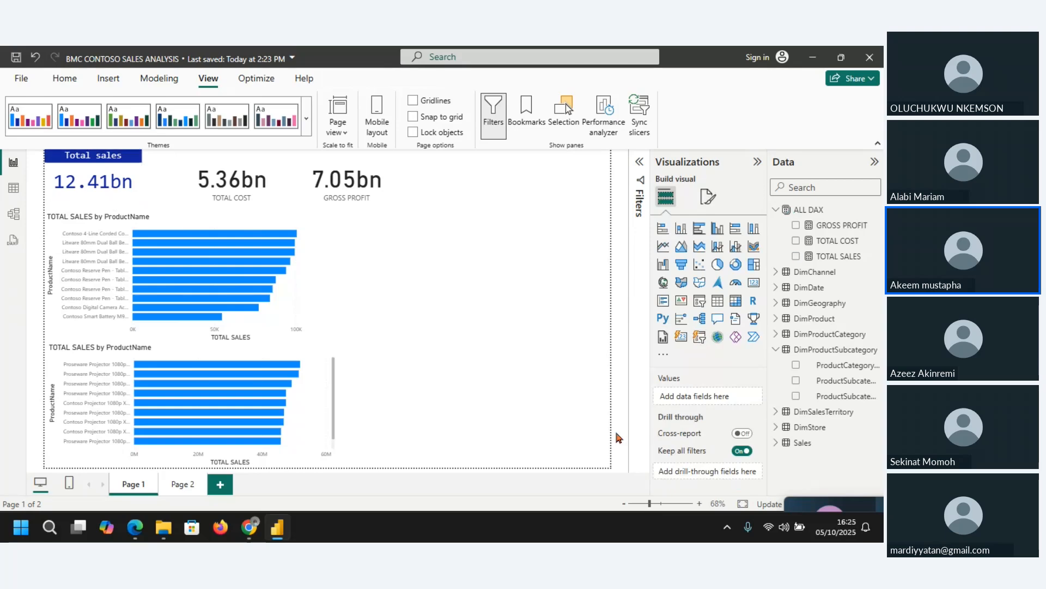
# Give the TOTAL SALES card a background in the lightest gray theme shade with 41% transparency.
pyautogui.click(135, 175)
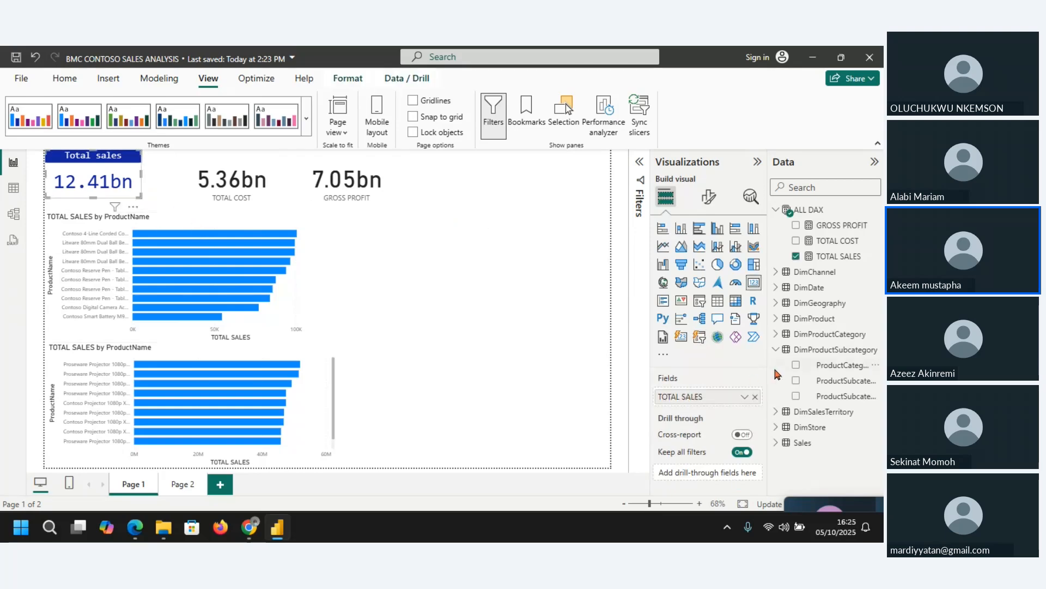
pyautogui.click(703, 202)
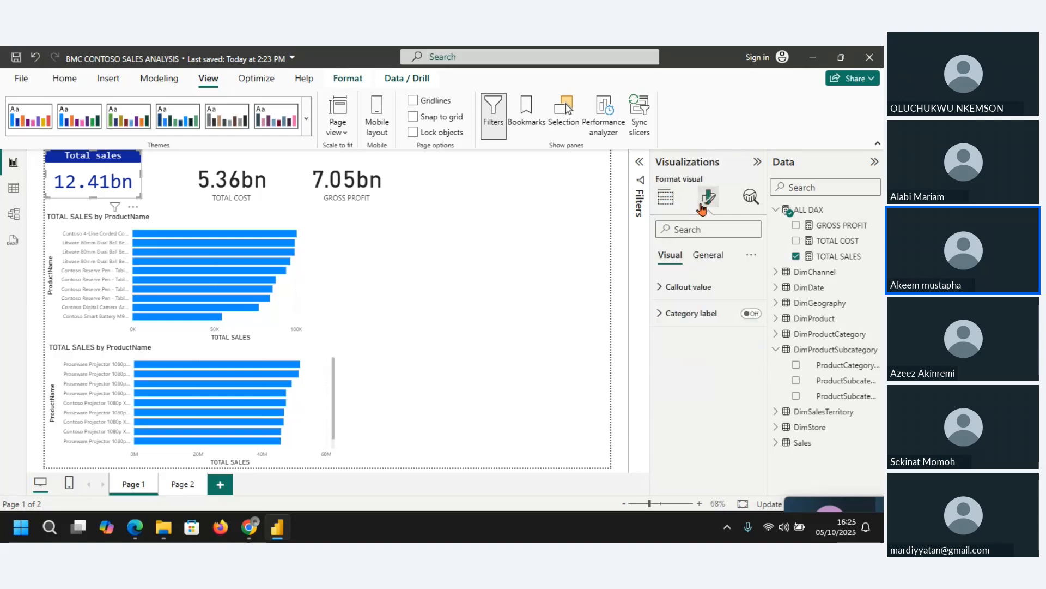
pyautogui.click(720, 255)
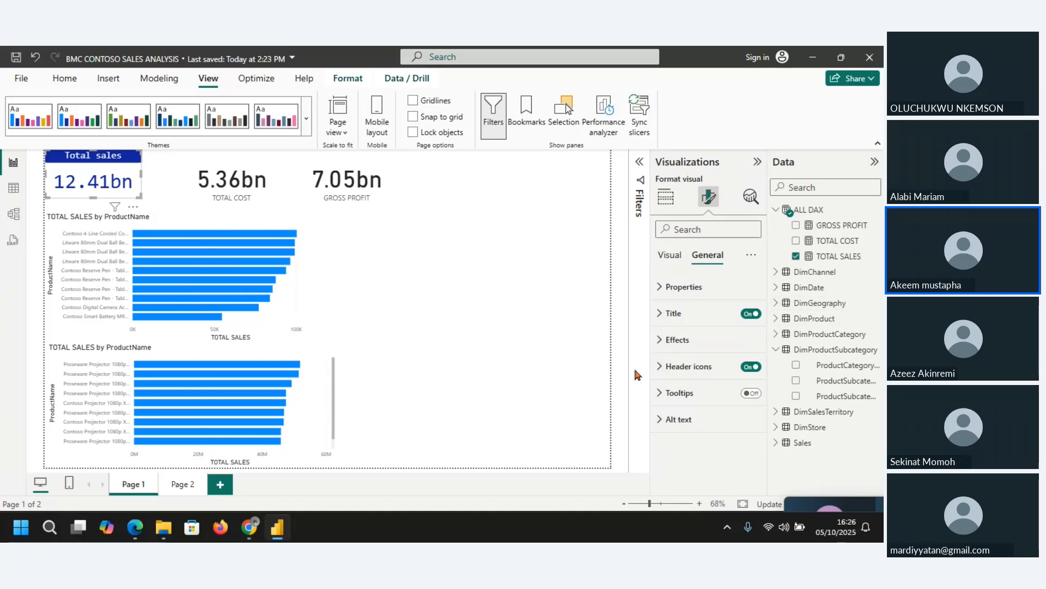
pyautogui.click(659, 343)
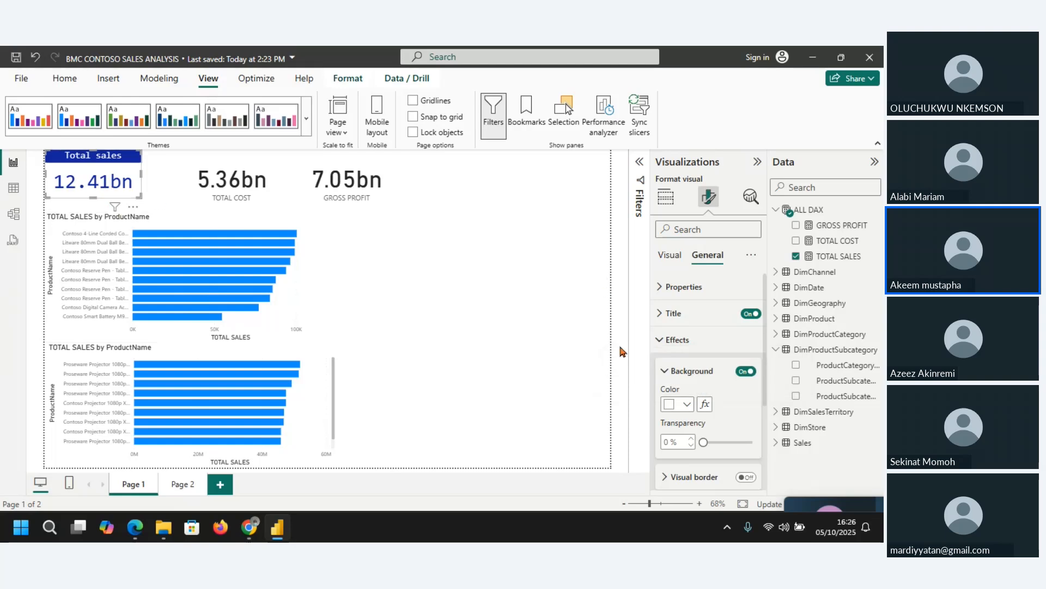
pyautogui.click(687, 404)
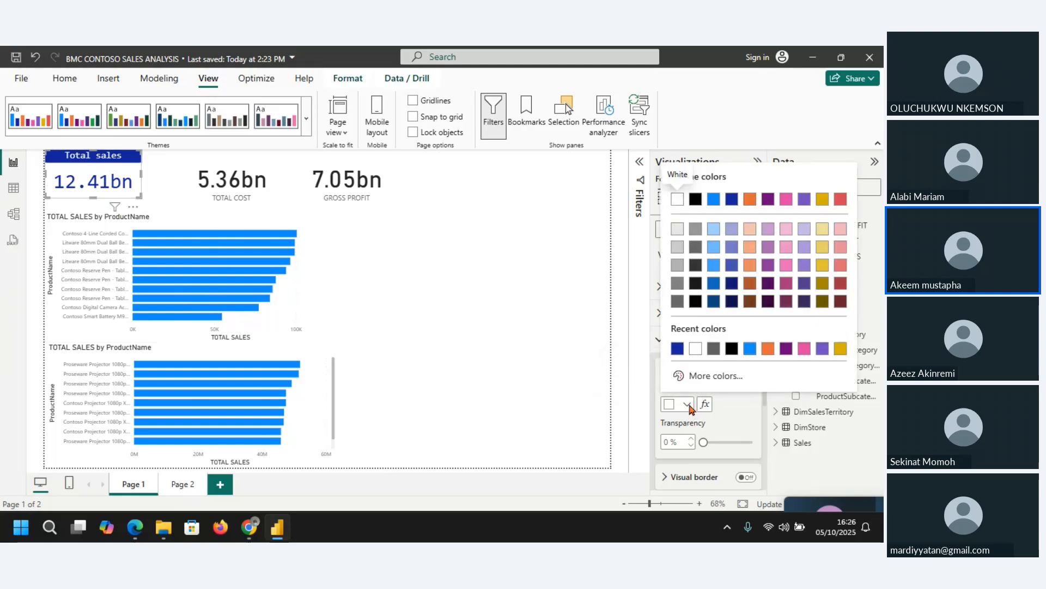
pyautogui.click(677, 228)
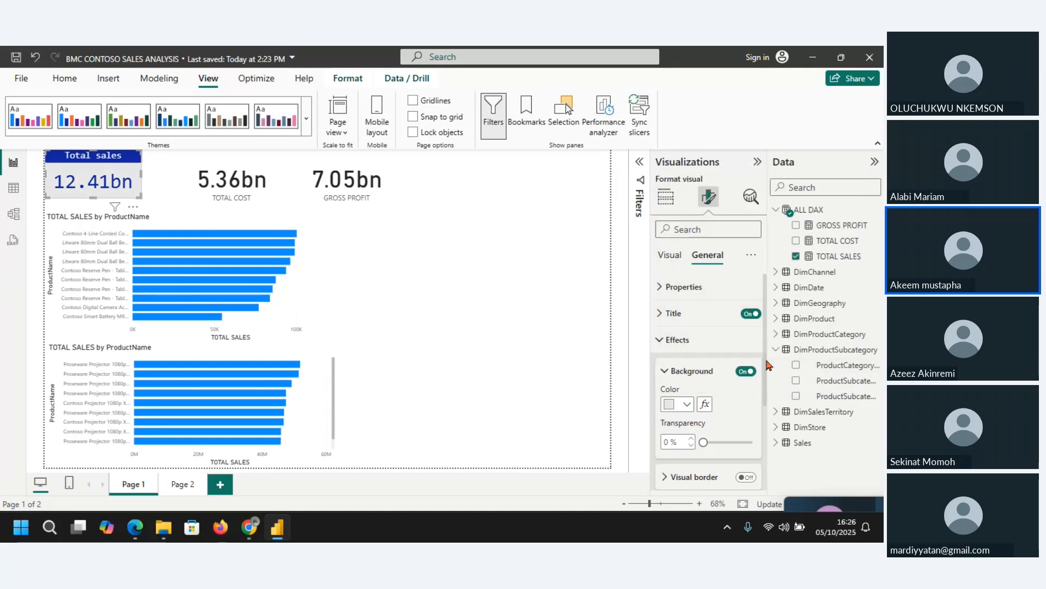
pyautogui.moveTo(703, 442); pyautogui.dragTo(724, 442)
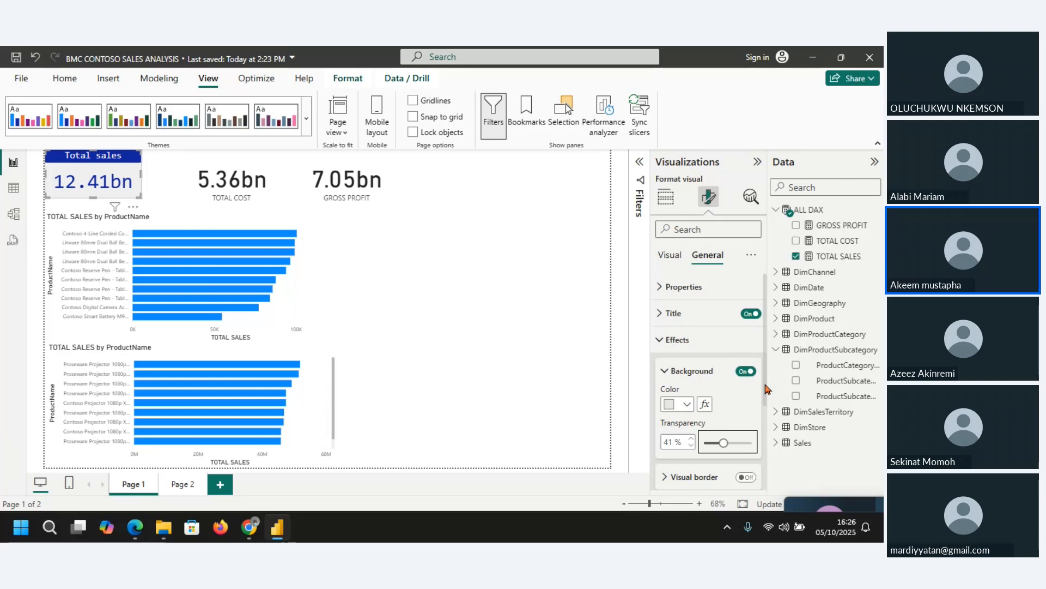
# Turn on the TOTAL SALES card's visual border and look over its color and rounded-corner settings.
pyautogui.moveTo(766, 388); pyautogui.dragTo(773, 450)
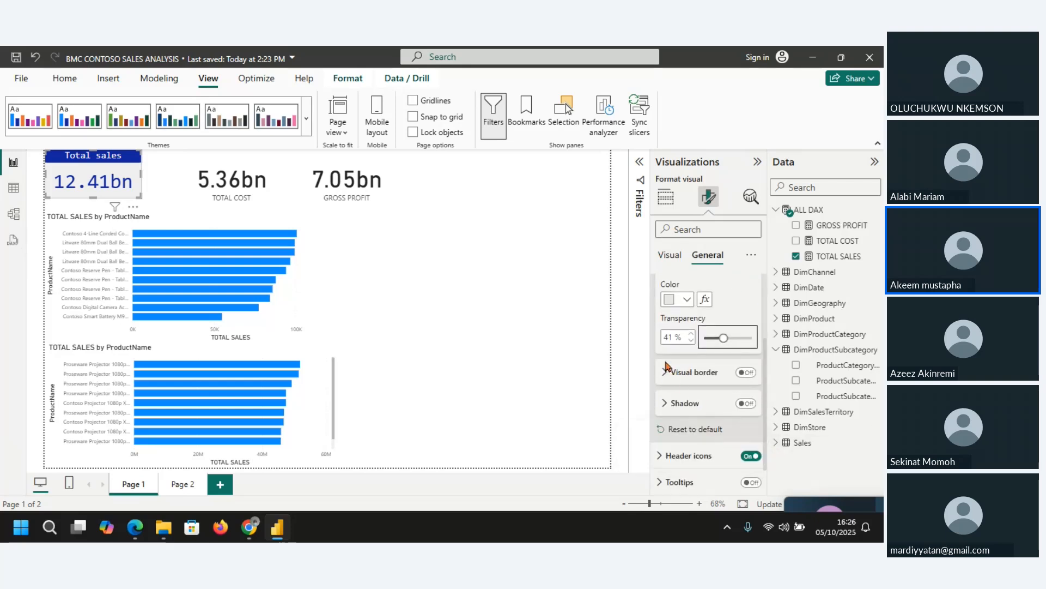
pyautogui.click(754, 375)
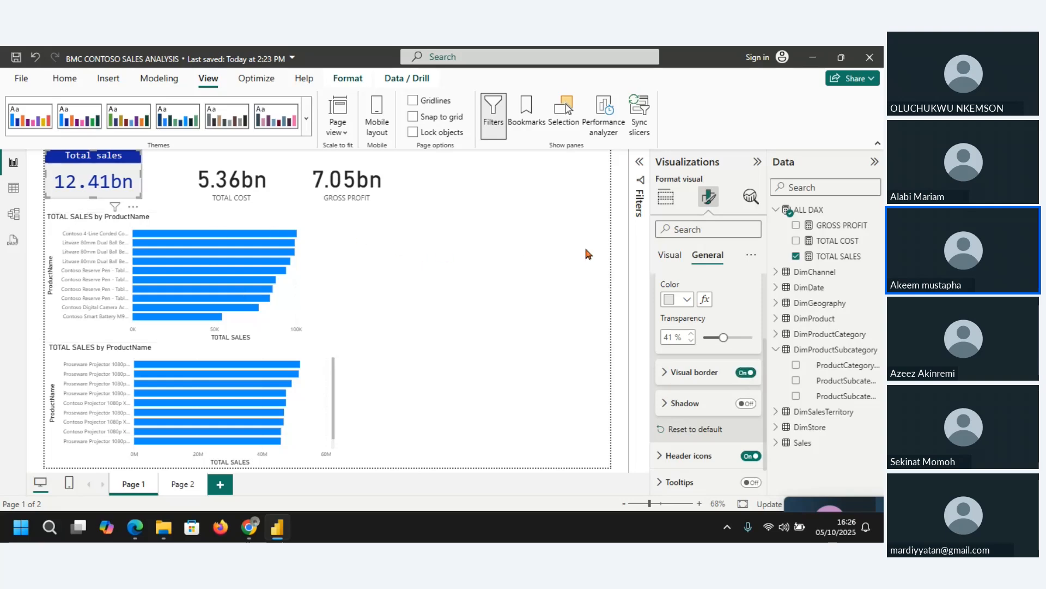
pyautogui.click(668, 372)
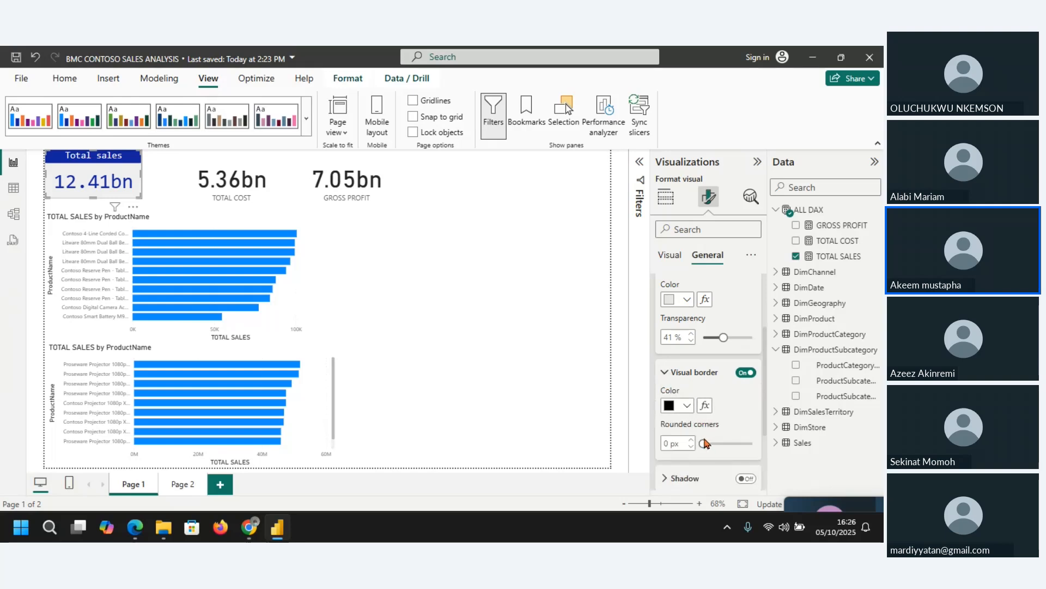
pyautogui.click(666, 373)
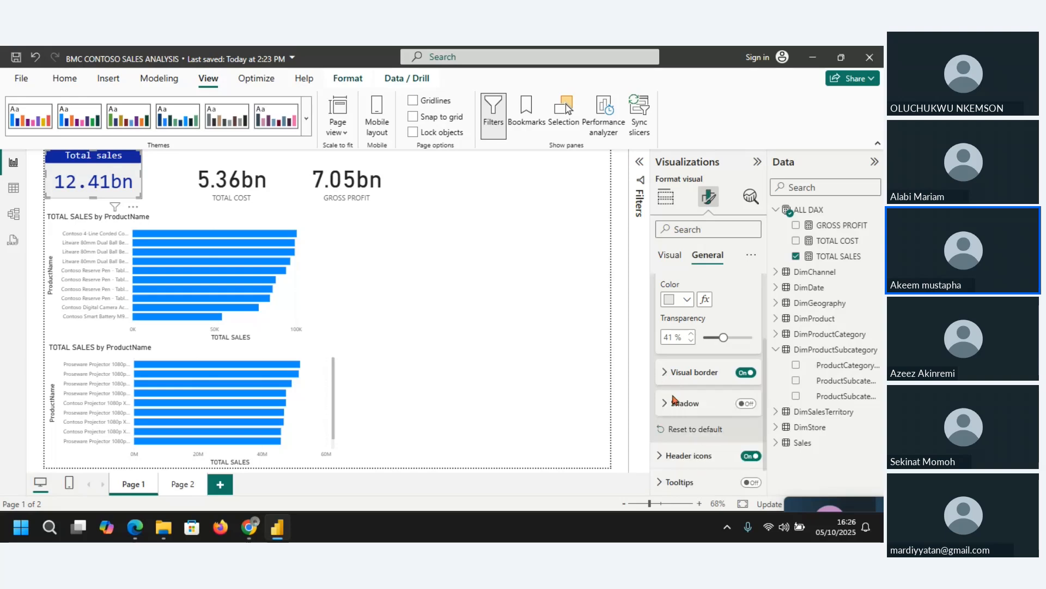
# Turn on the TOTAL SALES card's shadow, color it a darker gray theme shade, and deselect the card.
pyautogui.click(667, 458)
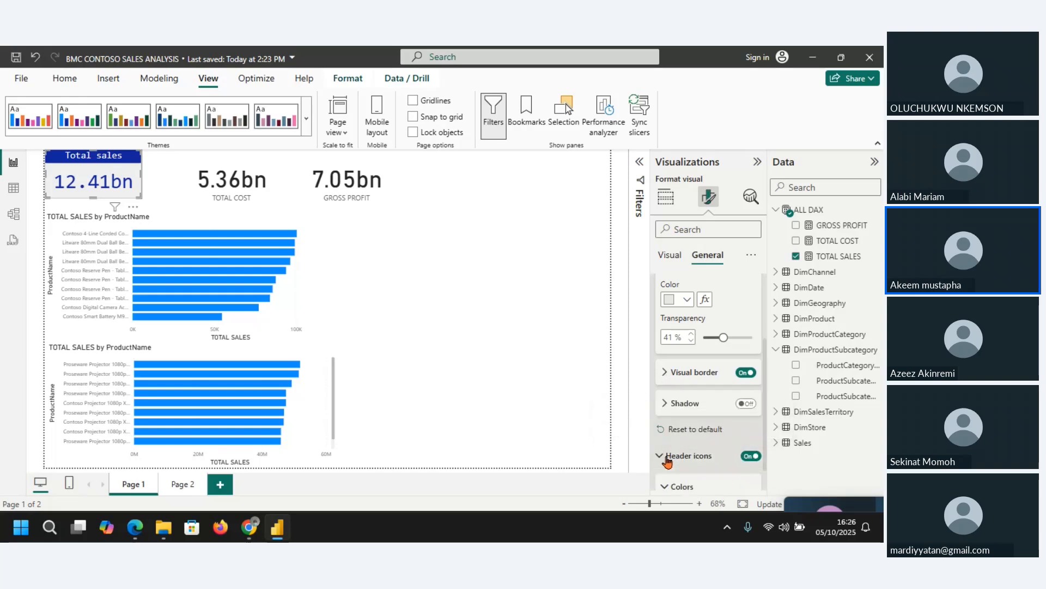
pyautogui.click(666, 403)
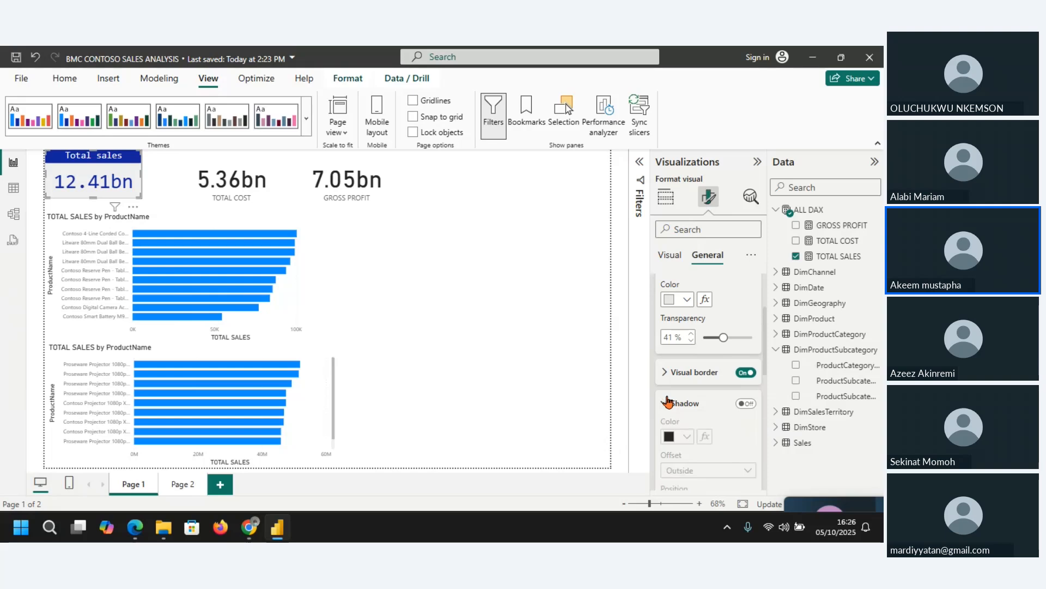
pyautogui.click(666, 402)
pyautogui.click(745, 404)
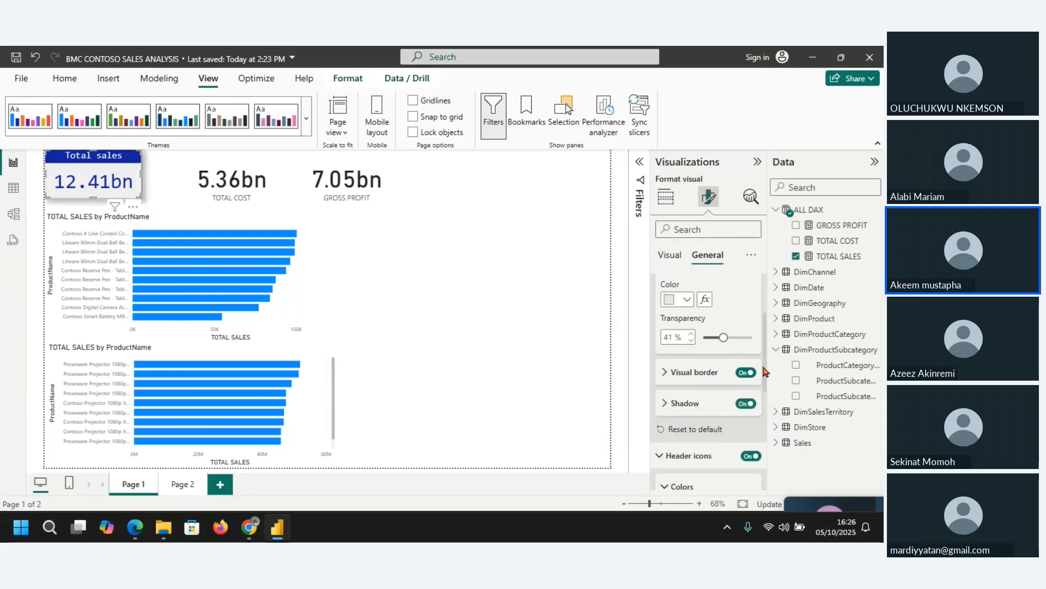
pyautogui.scroll(-3, 765, 371)
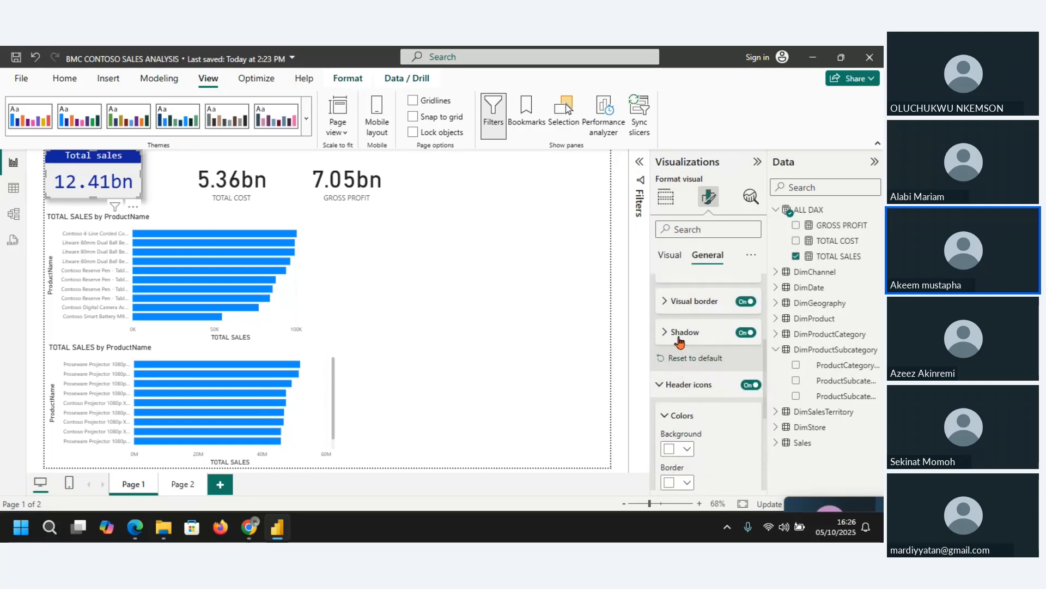
pyautogui.click(668, 334)
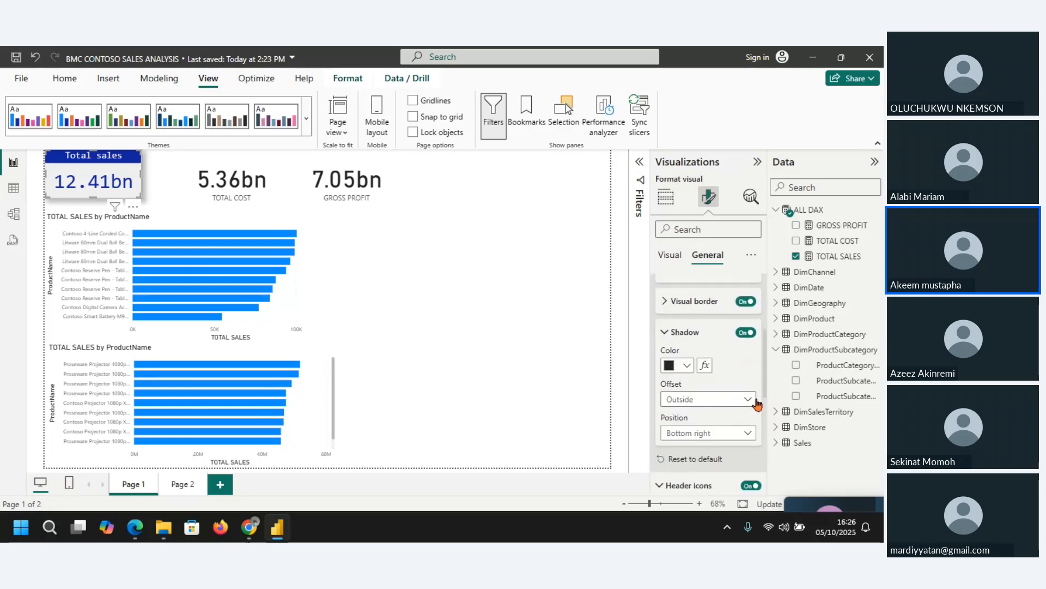
pyautogui.click(689, 367)
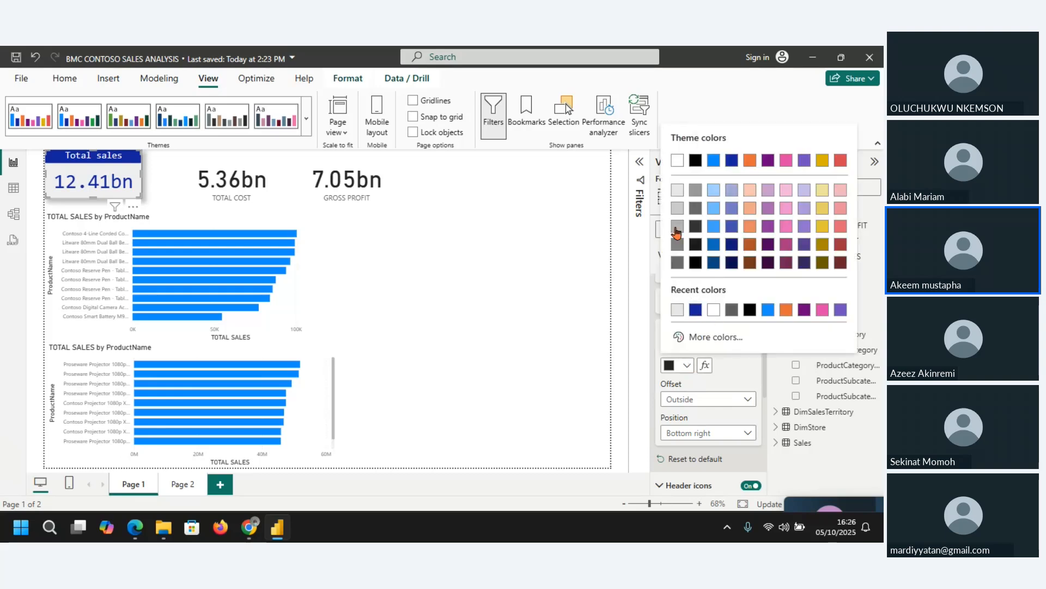
pyautogui.click(678, 246)
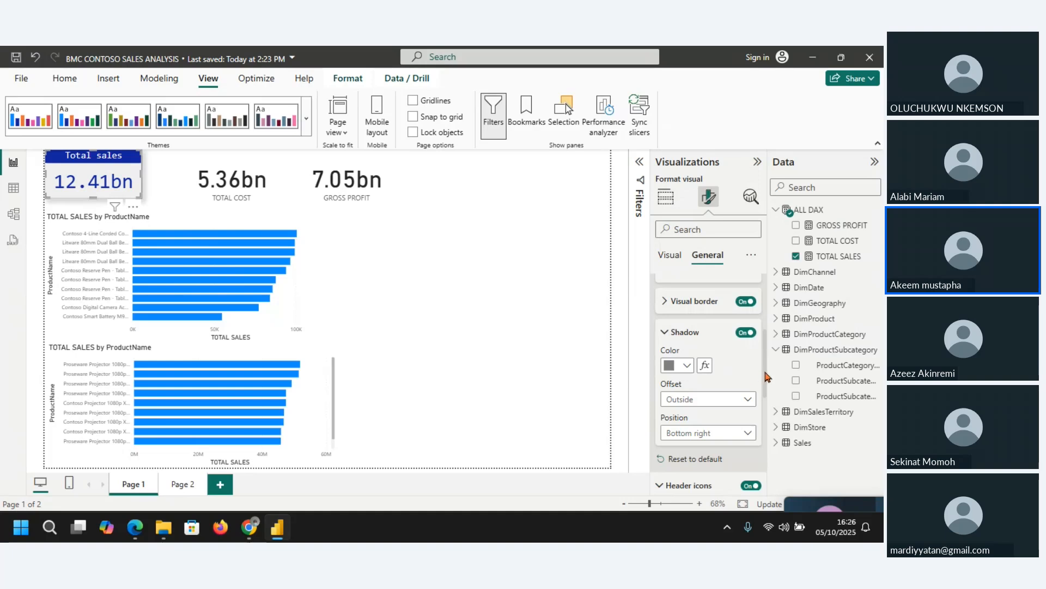
pyautogui.moveTo(765, 376); pyautogui.dragTo(768, 474)
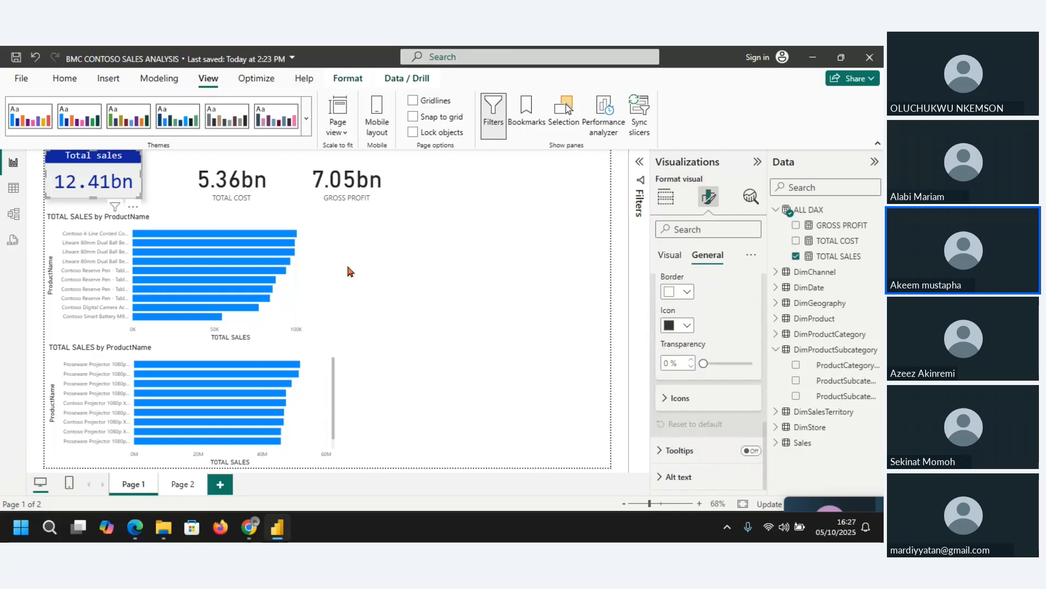
pyautogui.click(130, 205)
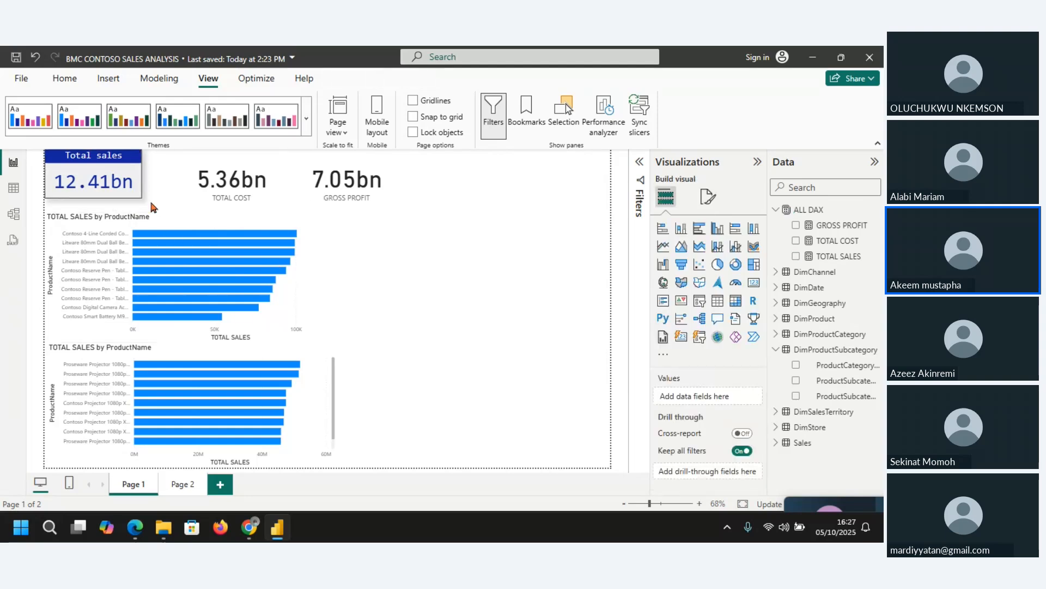
# Copy the TOTAL SALES card's formatting to the TOTAL COST card, shrink that card to similar size and place it directly beside TOTAL SALES.
pyautogui.click(134, 187)
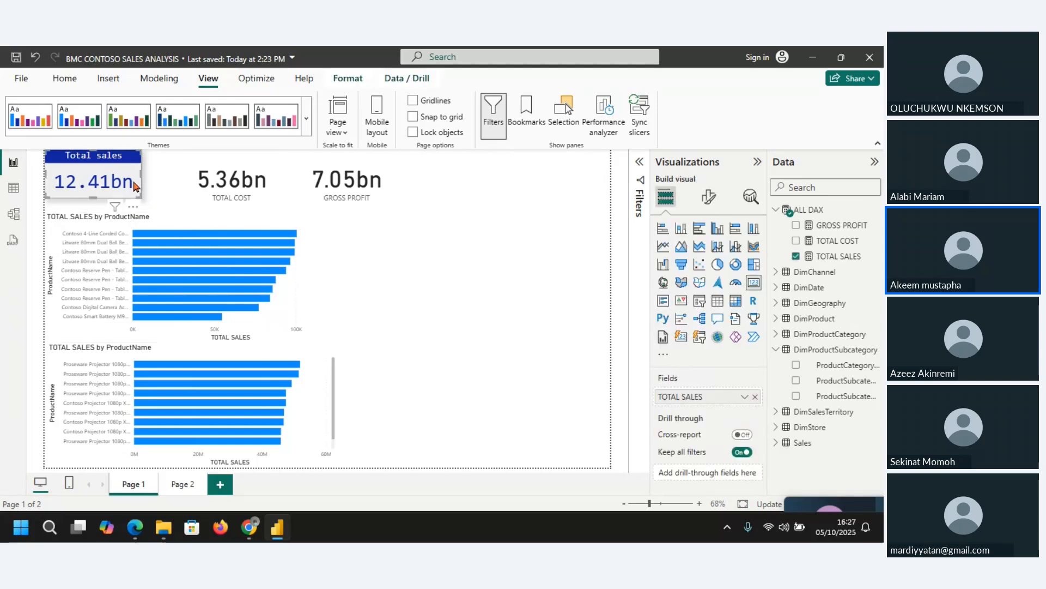
pyautogui.click(65, 78)
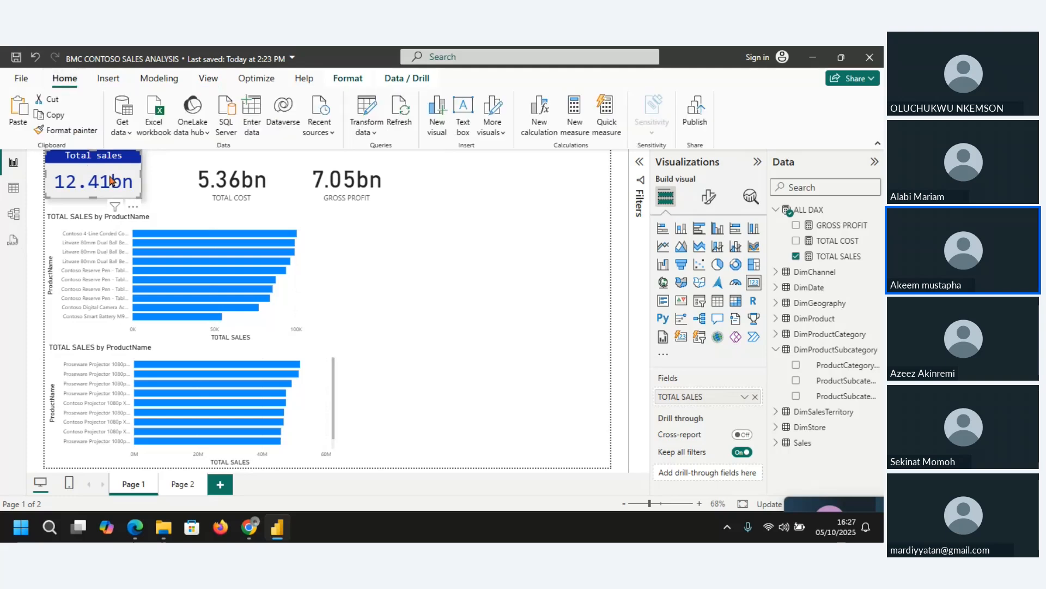
pyautogui.click(75, 134)
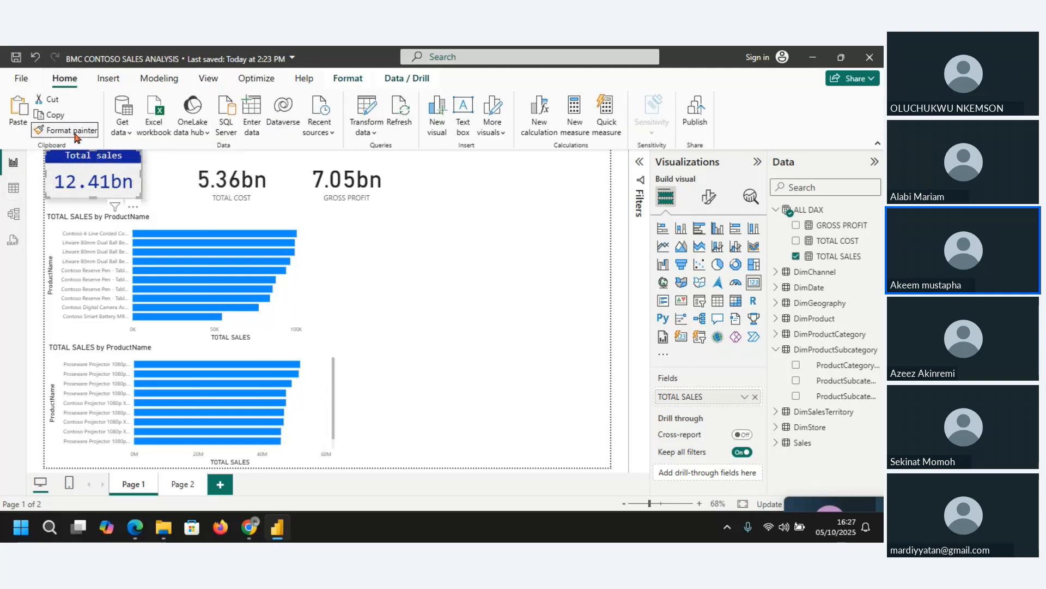
pyautogui.click(244, 183)
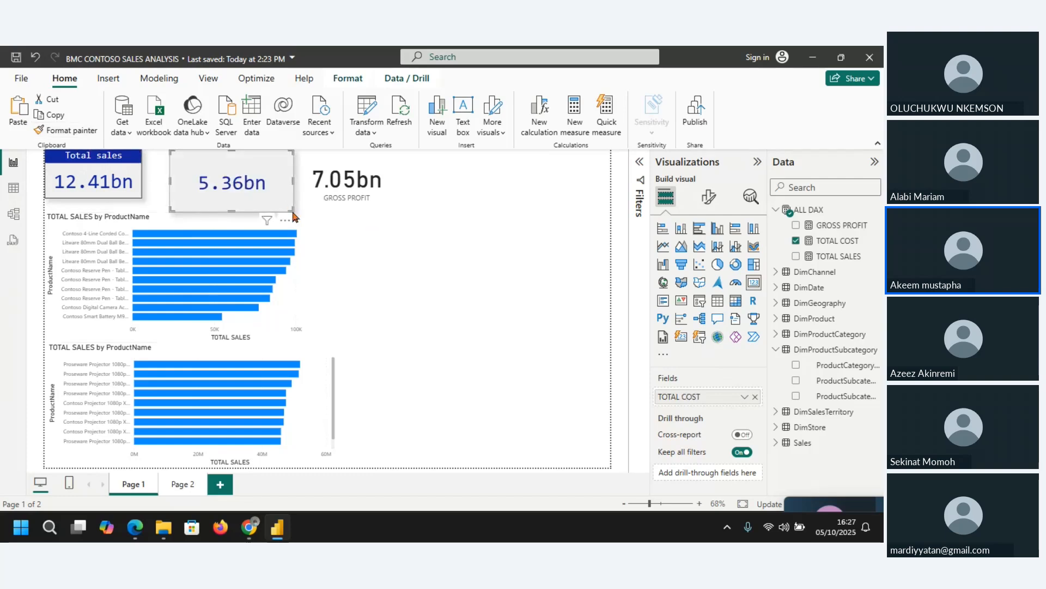
pyautogui.moveTo(292, 209); pyautogui.dragTo(267, 203)
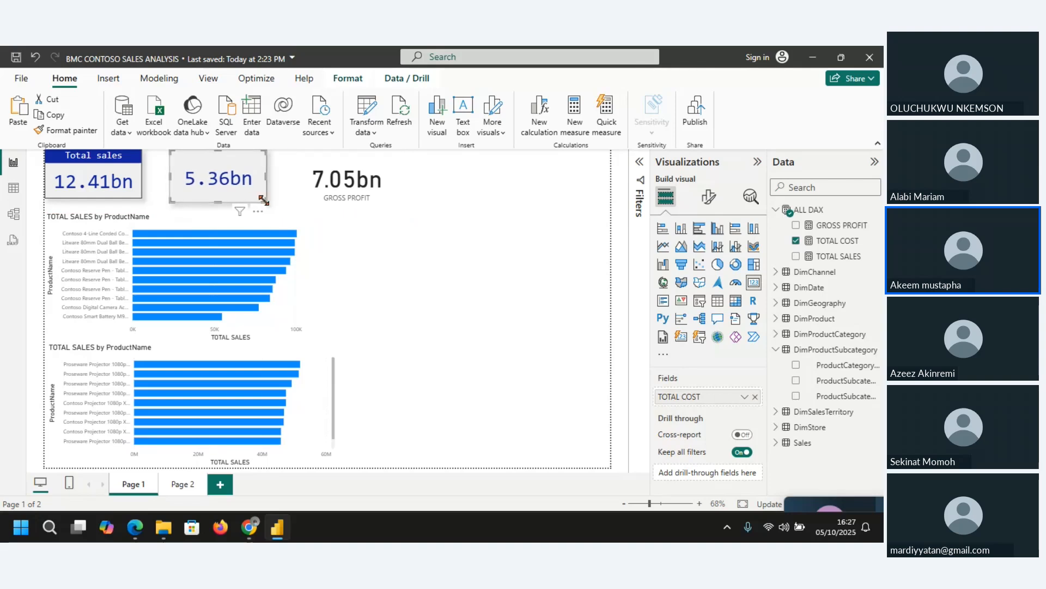
pyautogui.moveTo(263, 200); pyautogui.dragTo(195, 197)
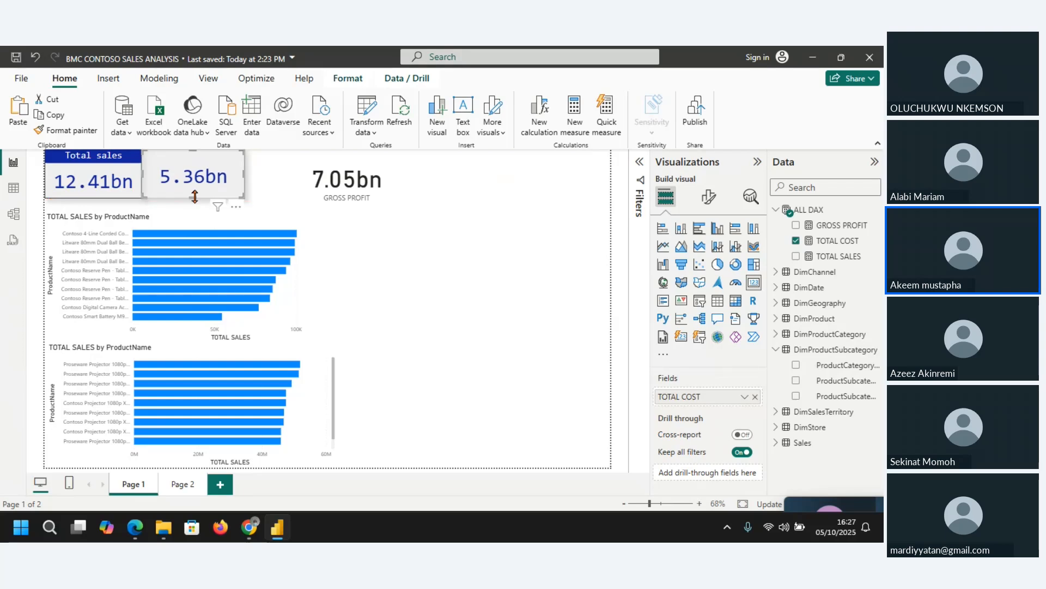
# Set the TOTAL COST card's title text to "Total Cost".
pyautogui.click(709, 198)
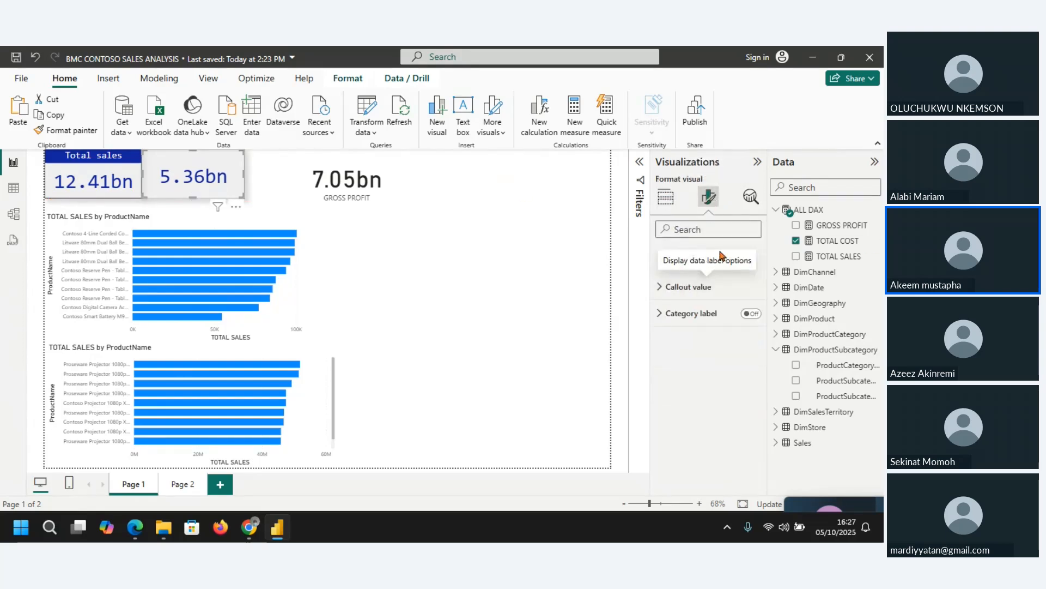
pyautogui.click(709, 255)
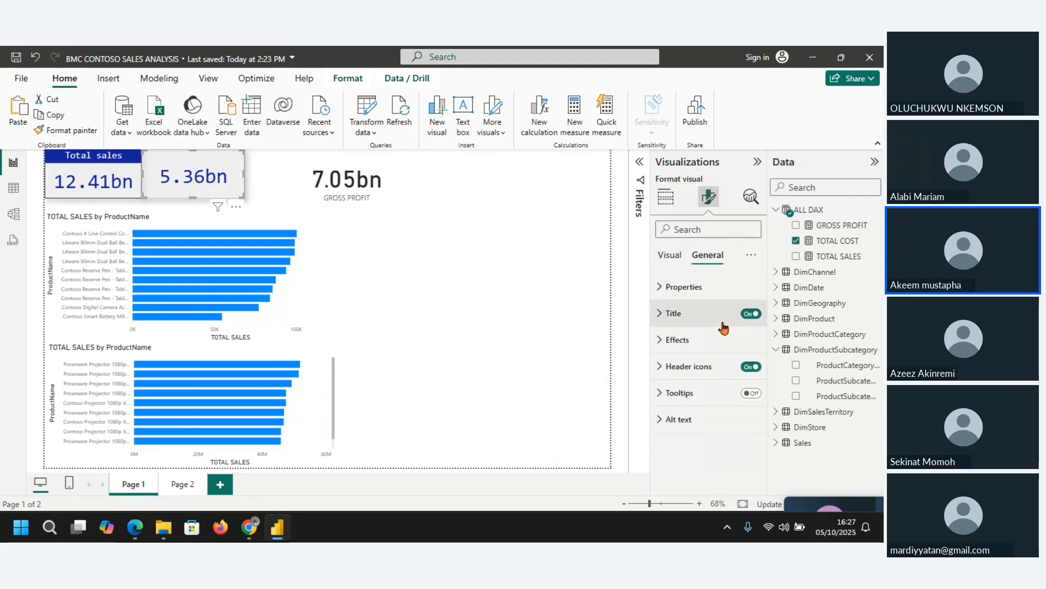
pyautogui.click(670, 313)
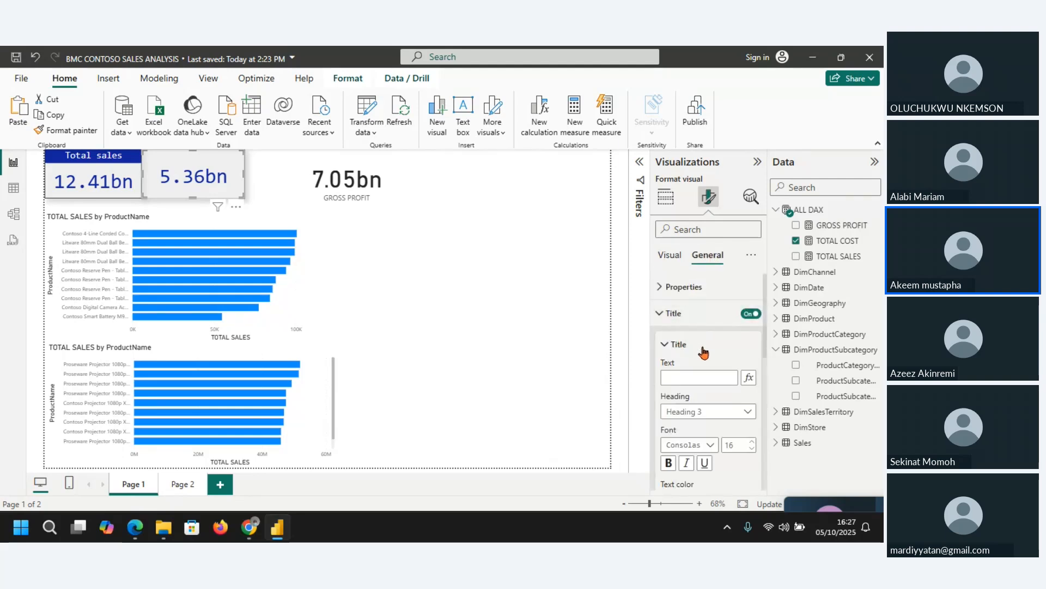
pyautogui.click(698, 377)
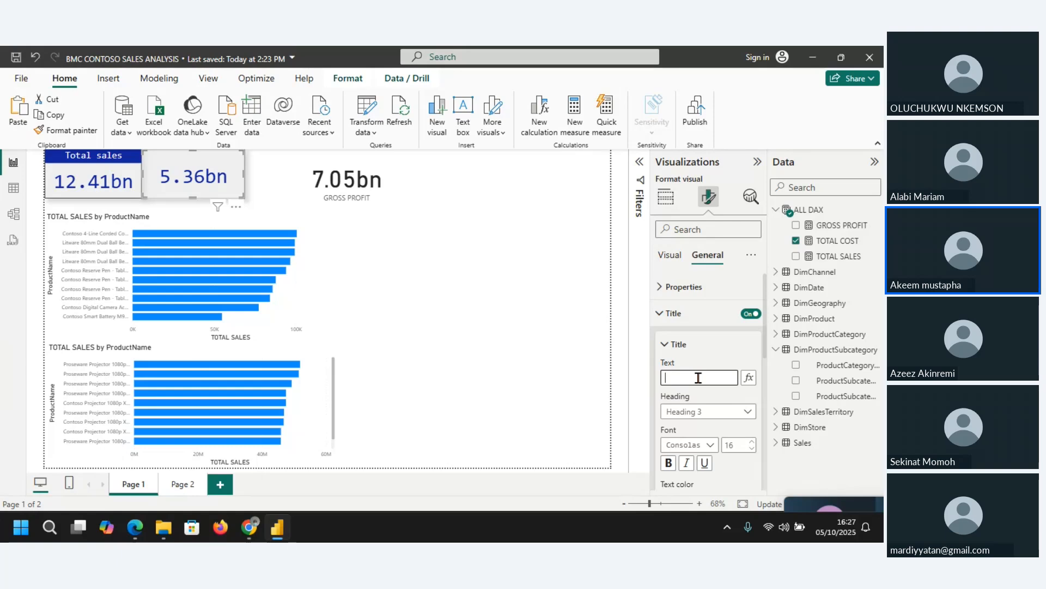
pyautogui.write('Total')
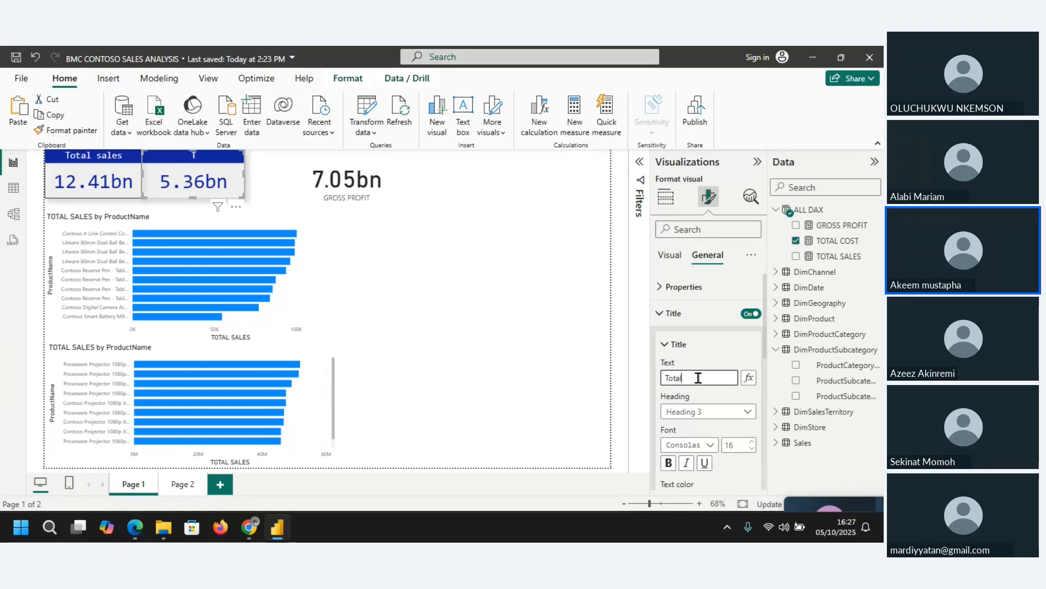
pyautogui.write(' Cost')
# Copy the Total Cost card's formatting to the GROSS PROFIT card, resize that card to match and place it directly beside Total Cost.
pyautogui.click(68, 130)
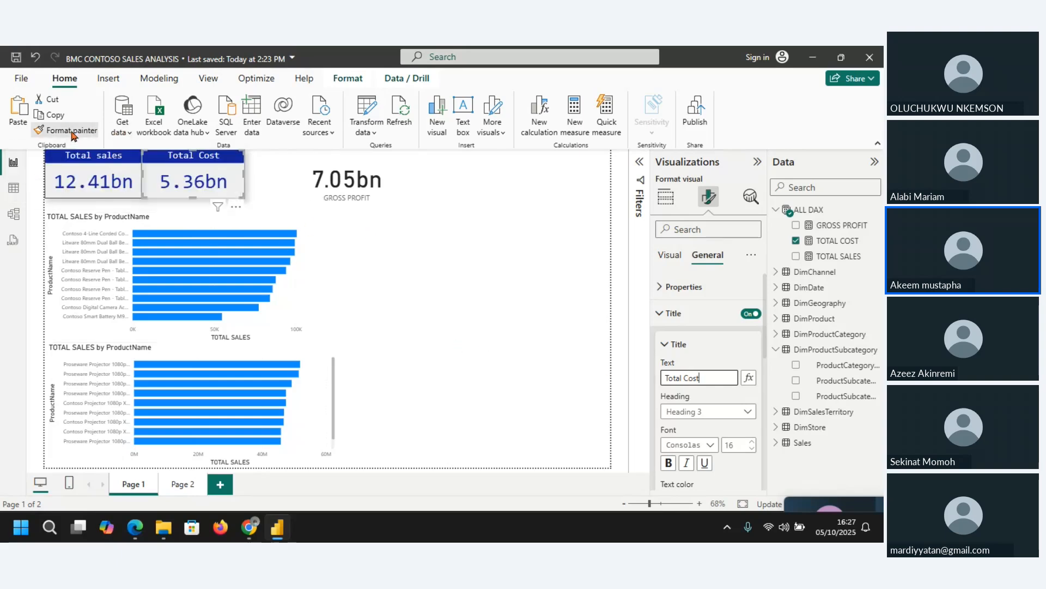
pyautogui.click(370, 181)
pyautogui.moveTo(407, 208); pyautogui.dragTo(379, 197)
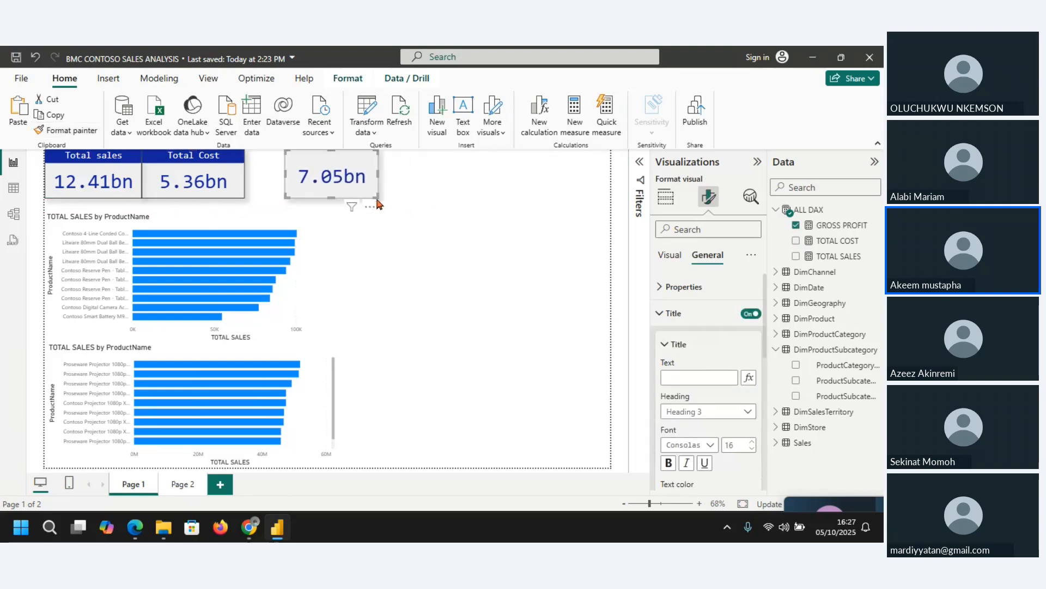
pyautogui.moveTo(327, 174); pyautogui.dragTo(285, 172)
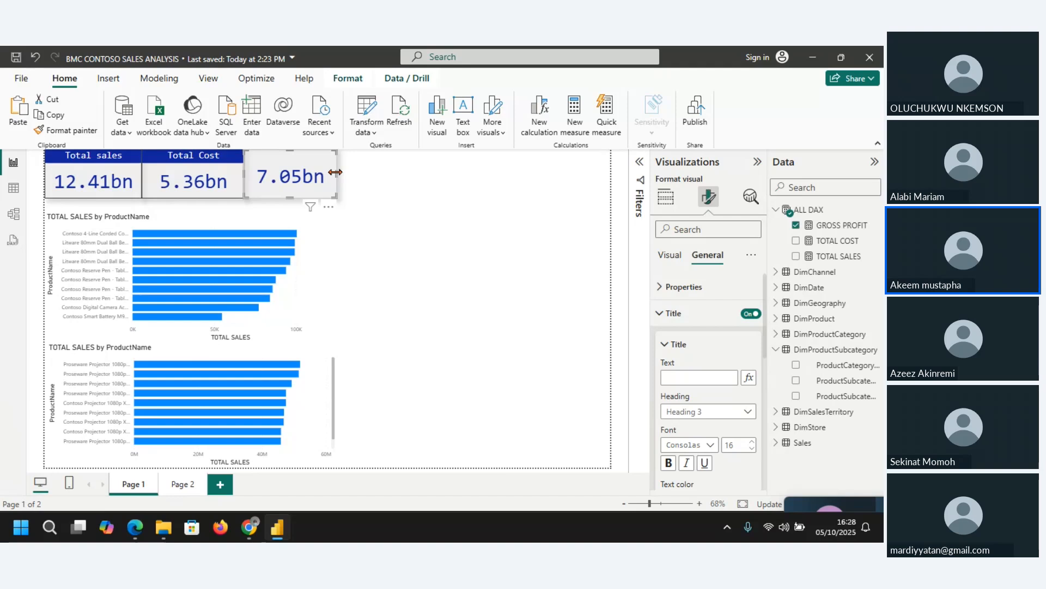
pyautogui.moveTo(335, 173); pyautogui.dragTo(344, 172)
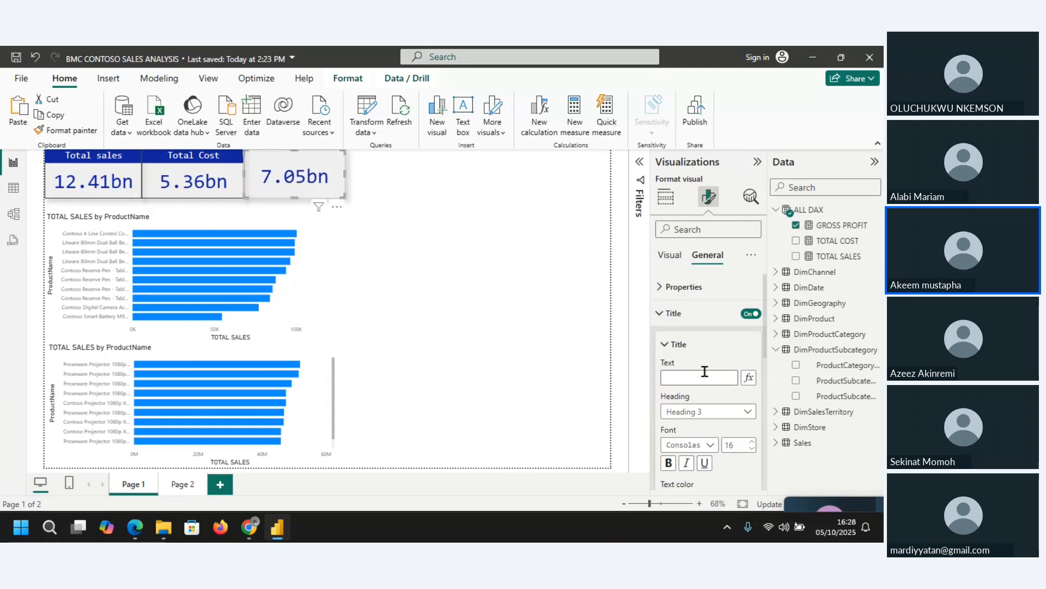
# Set the GROSS PROFIT card's title text to "Gross Profit" and deselect the card.
pyautogui.click(705, 373)
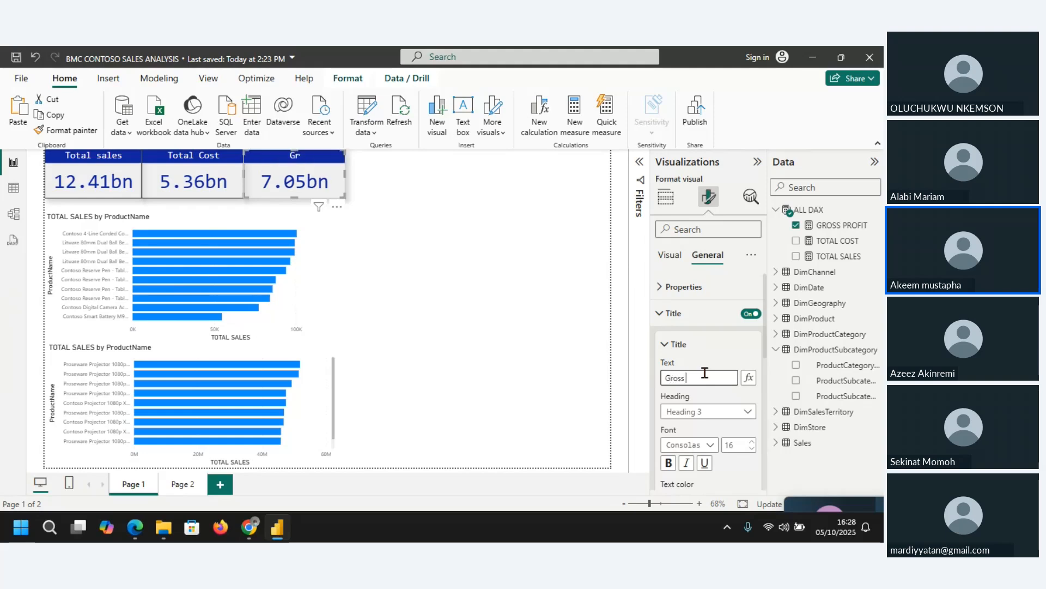
pyautogui.write('Gross Profit')
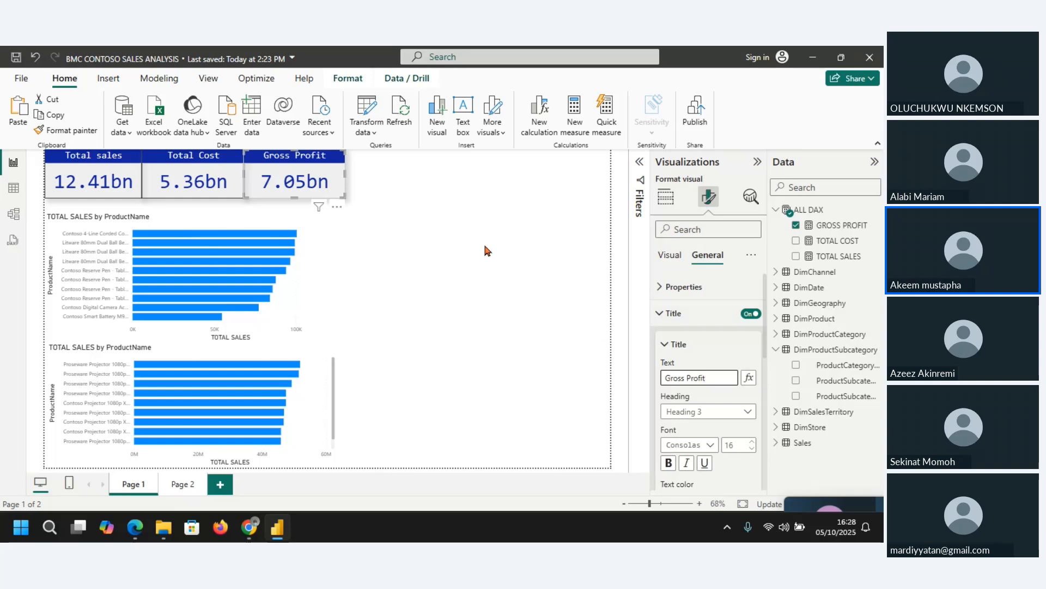
pyautogui.click(131, 210)
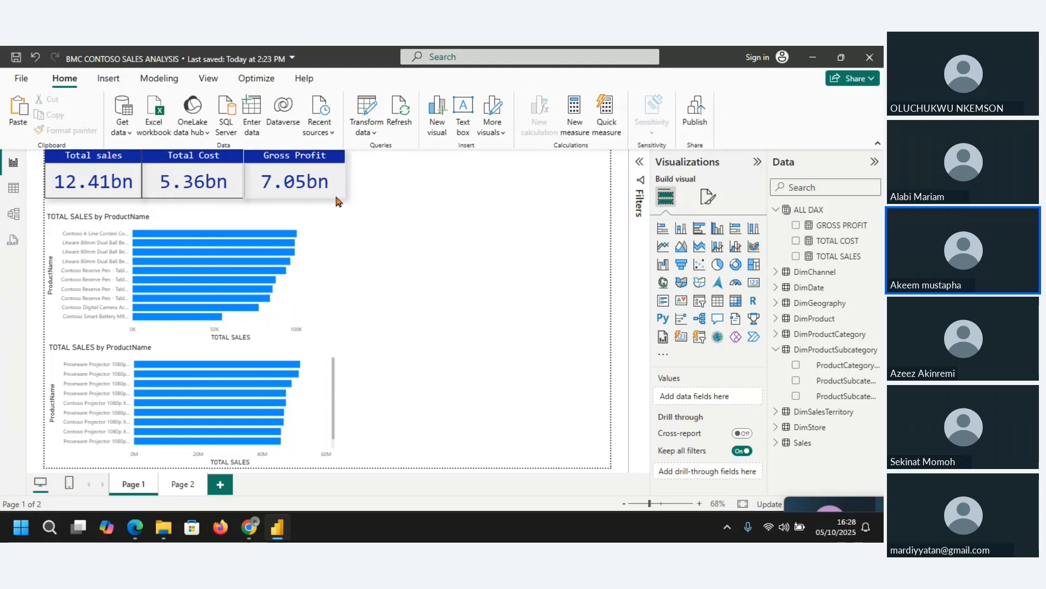
# Copy the Gross Profit card's formatting to the upper bar chart, widen the chart to the card row's width and move it up beneath the cards.
pyautogui.click(312, 167)
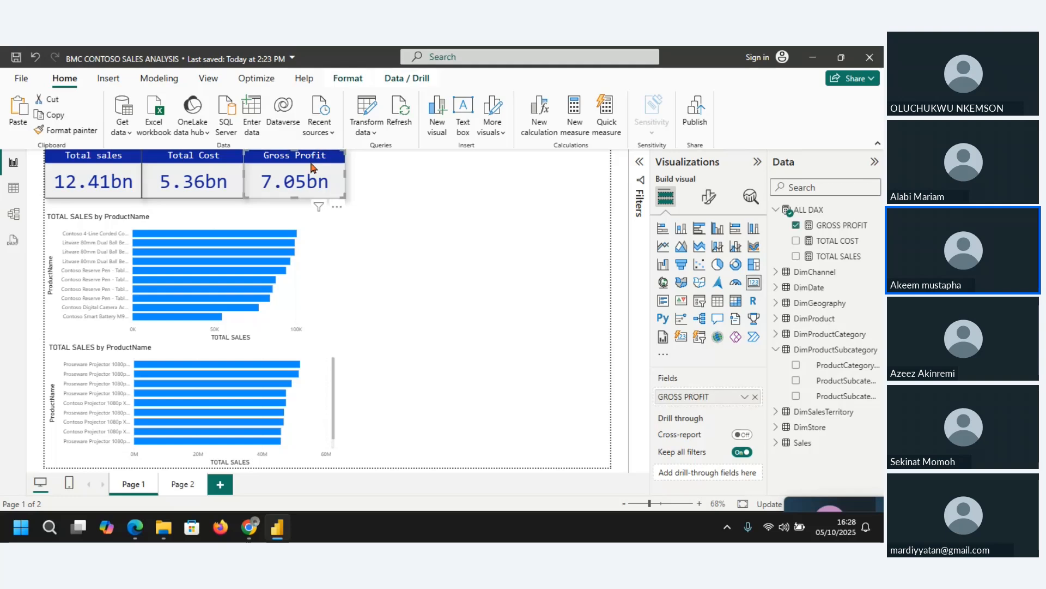
pyautogui.click(90, 131)
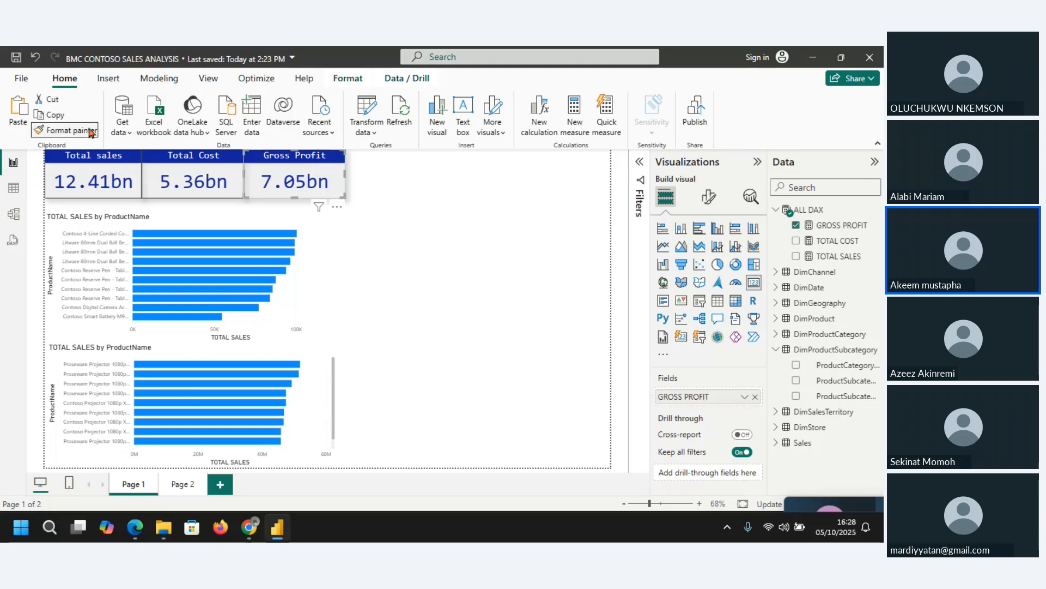
pyautogui.click(269, 221)
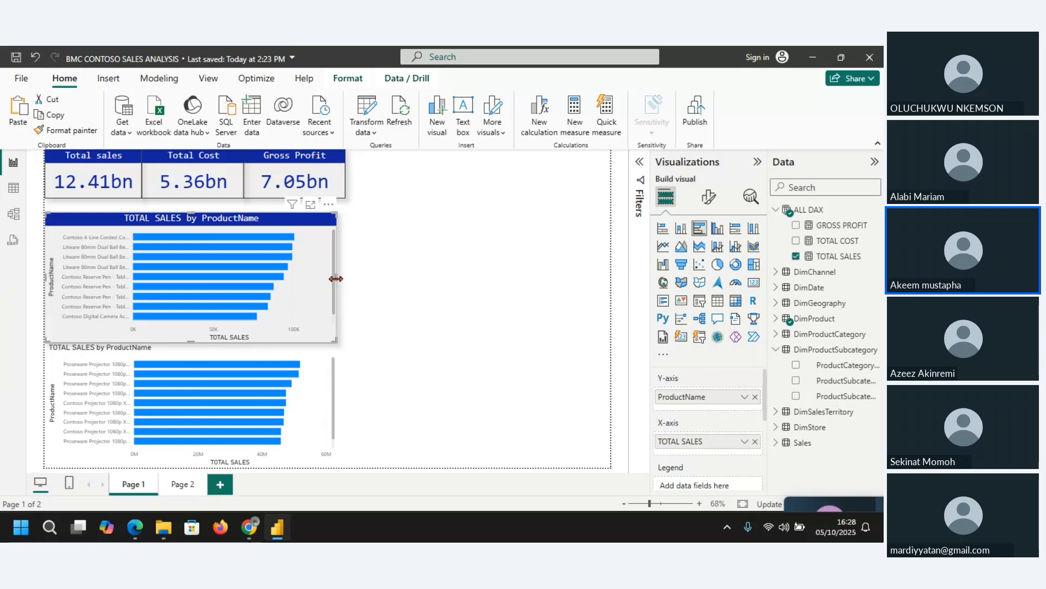
pyautogui.moveTo(337, 276); pyautogui.dragTo(345, 277)
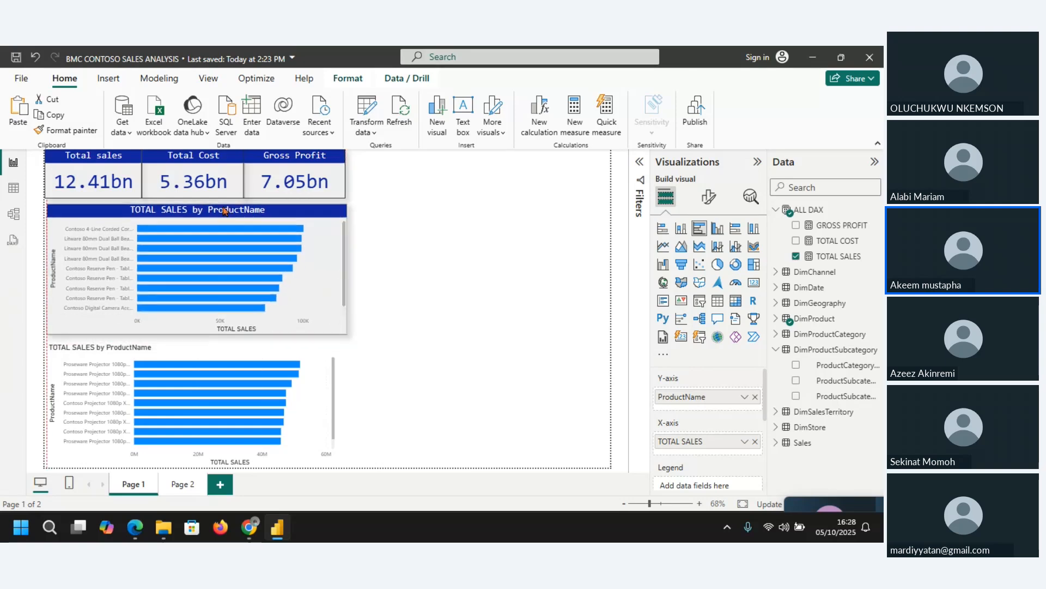
pyautogui.moveTo(224, 218); pyautogui.dragTo(223, 211)
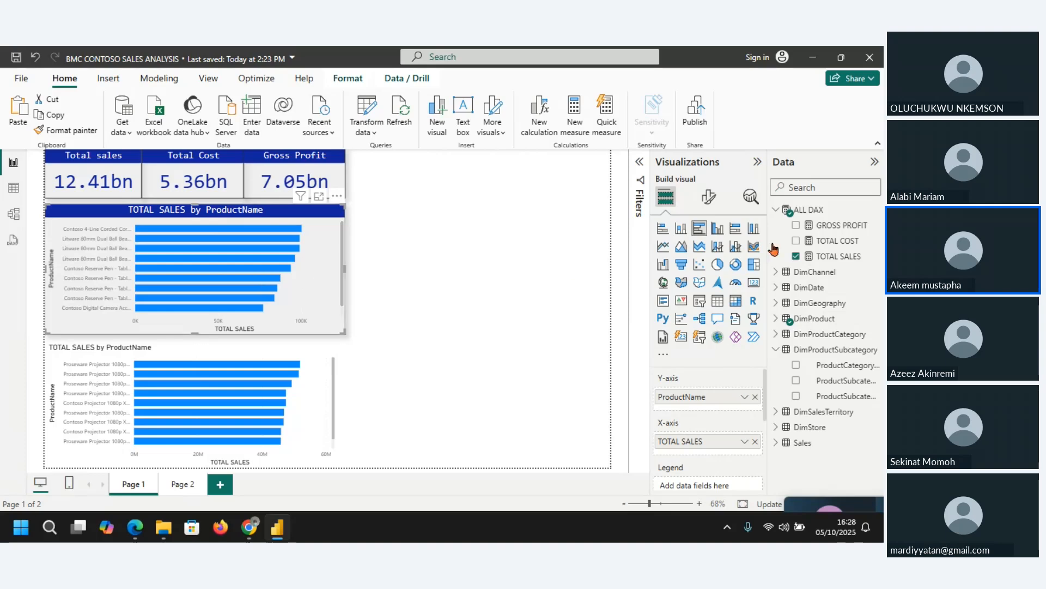
# Replace the upper bar chart's title text with "Worst 10 Product By sales".
pyautogui.click(708, 196)
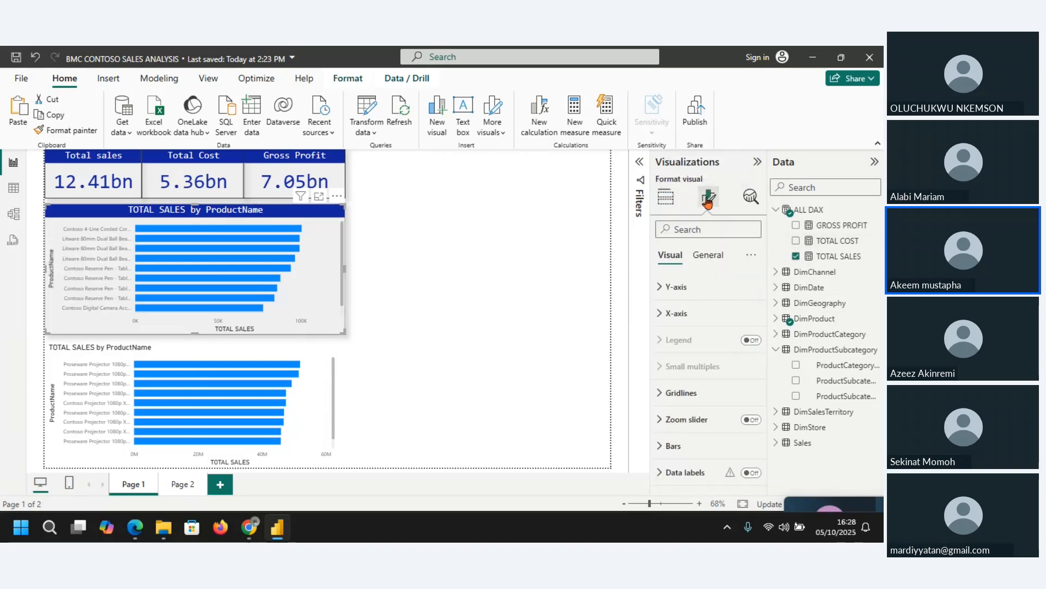
pyautogui.click(709, 257)
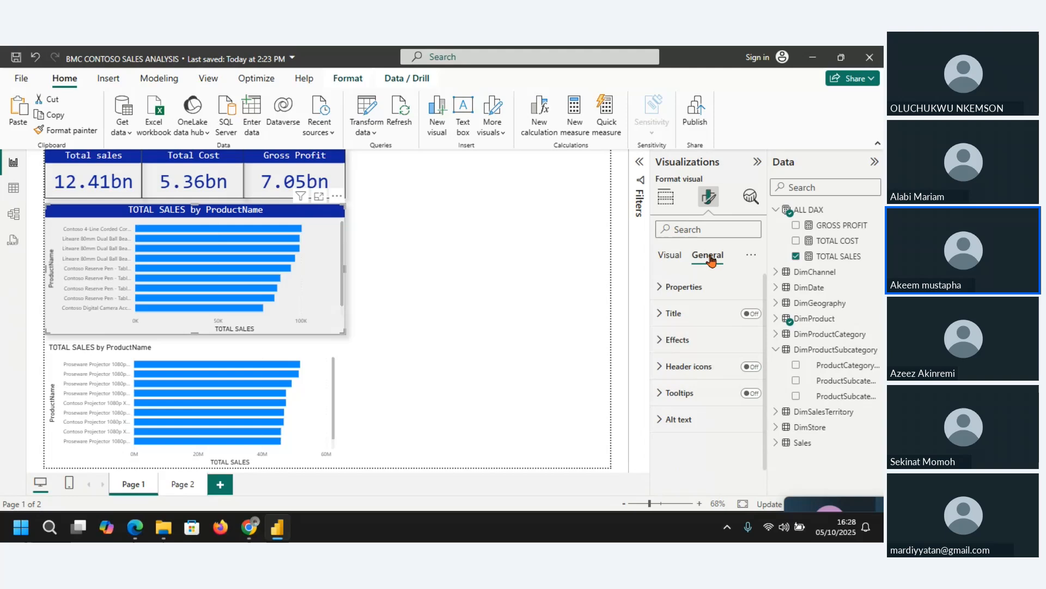
pyautogui.click(661, 317)
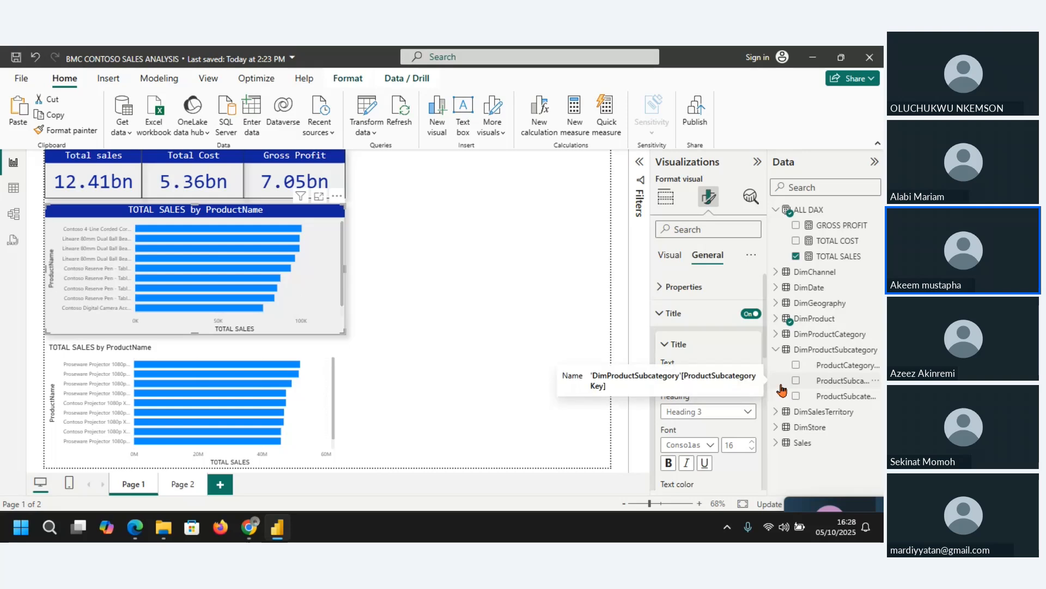
pyautogui.press('BackSpace')
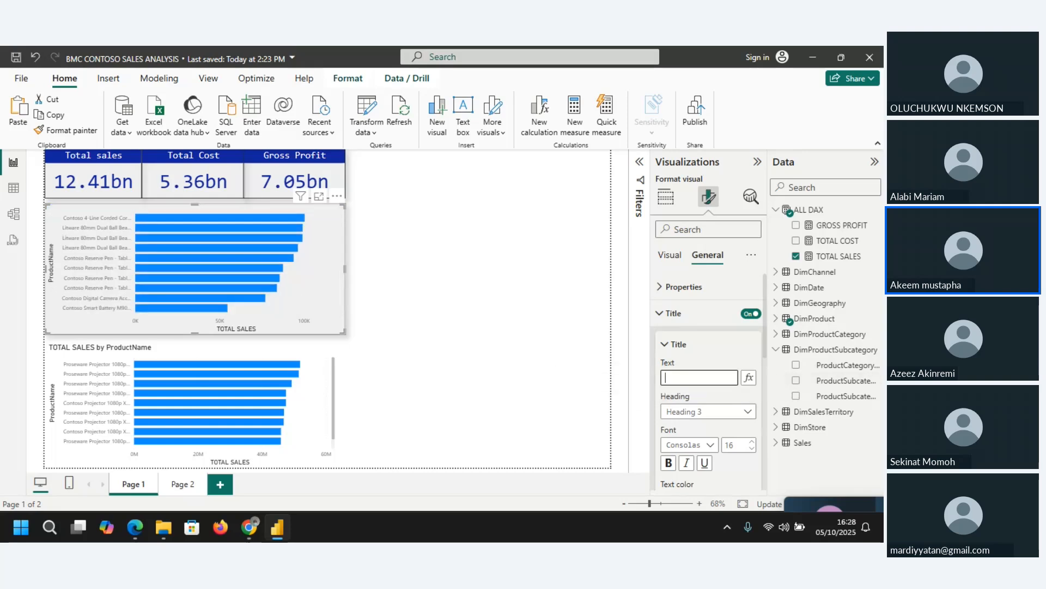
pyautogui.write('Wors')
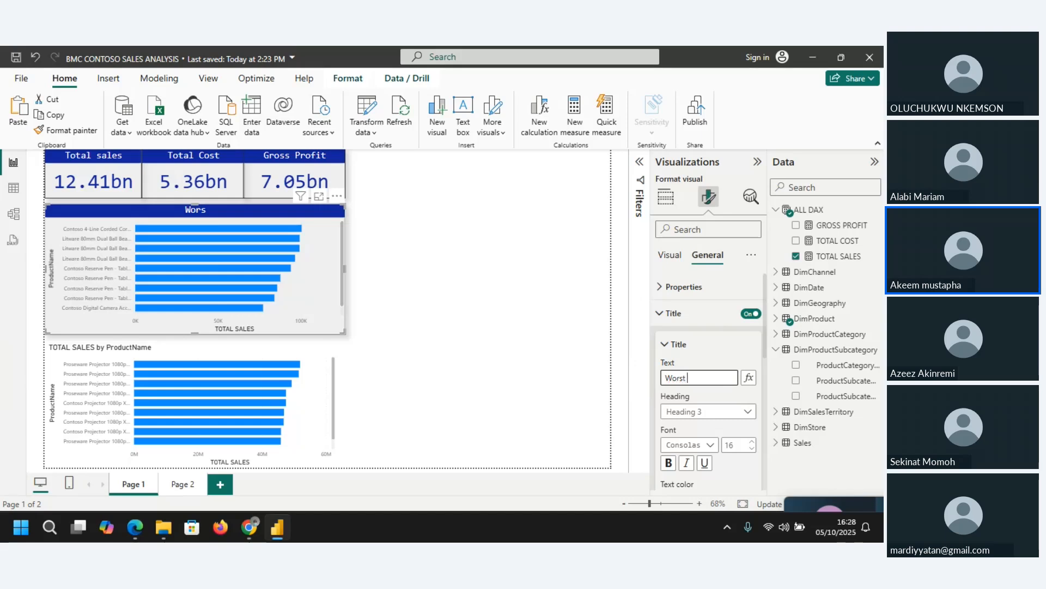
pyautogui.write('t')
pyautogui.write('10 Product By sal')
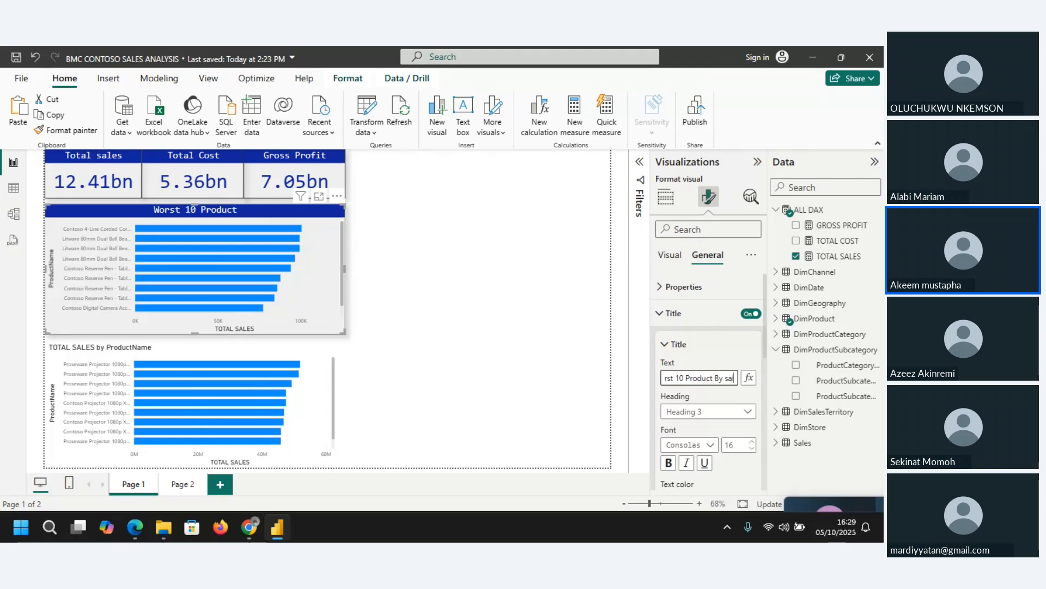
pyautogui.write('es')
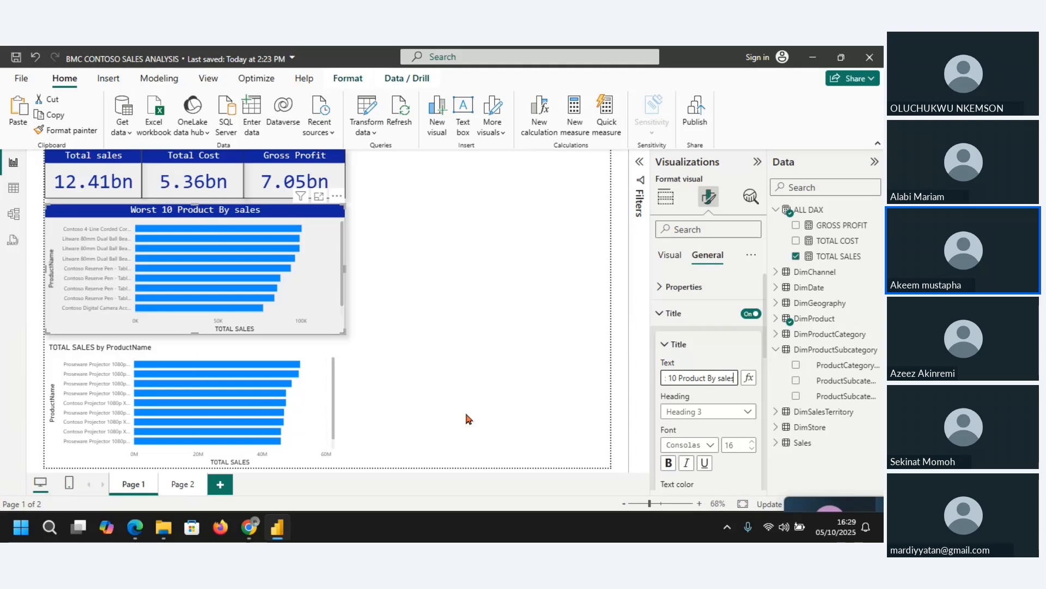
# Extend the lower bar chart up to the upper chart's bottom edge and widen it to match the upper chart.
pyautogui.click(324, 352)
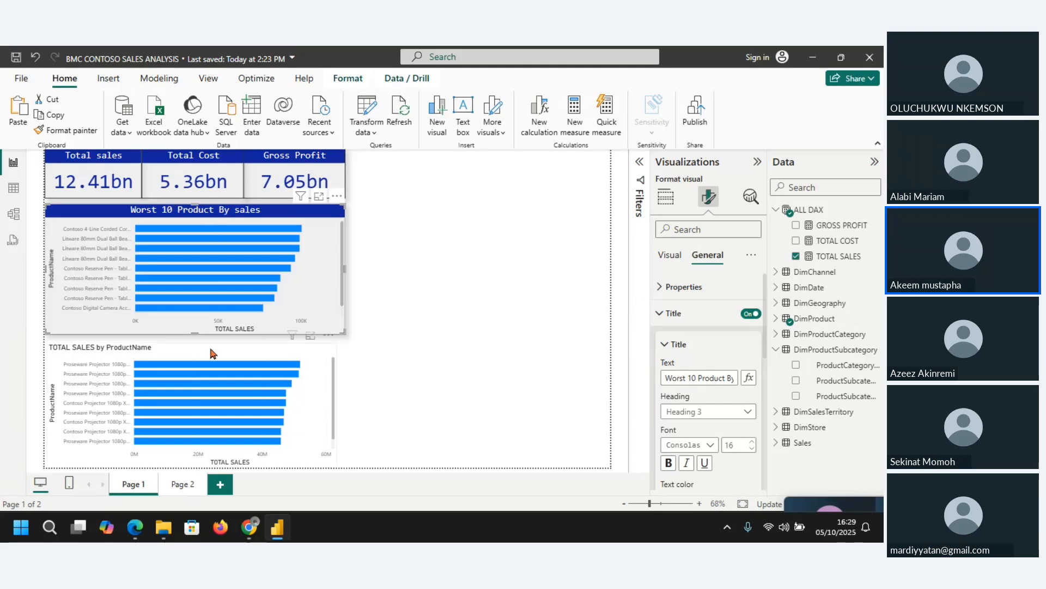
pyautogui.moveTo(196, 348); pyautogui.dragTo(197, 341)
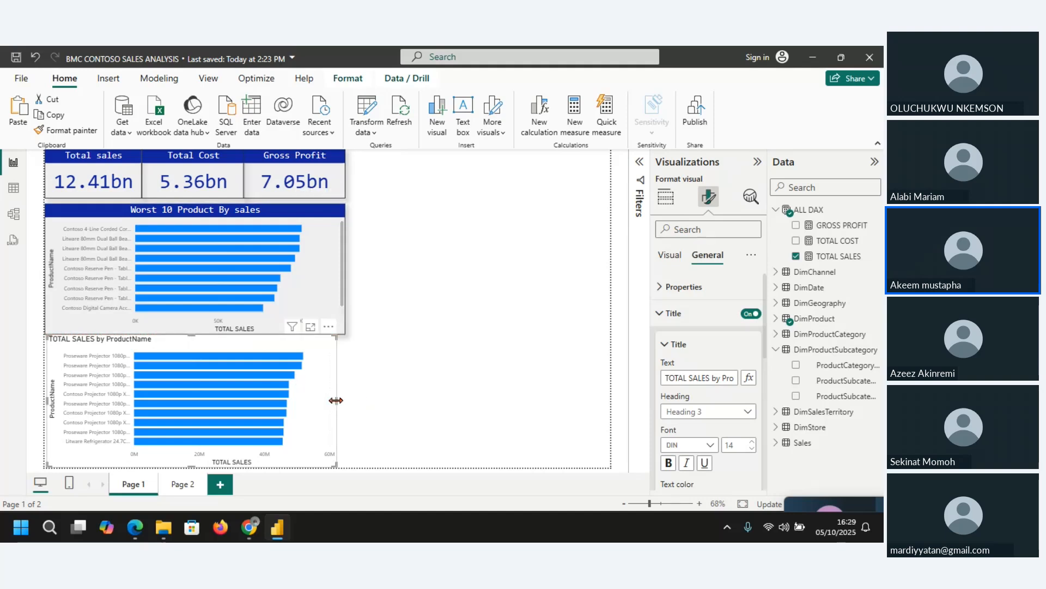
pyautogui.moveTo(336, 401); pyautogui.dragTo(345, 407)
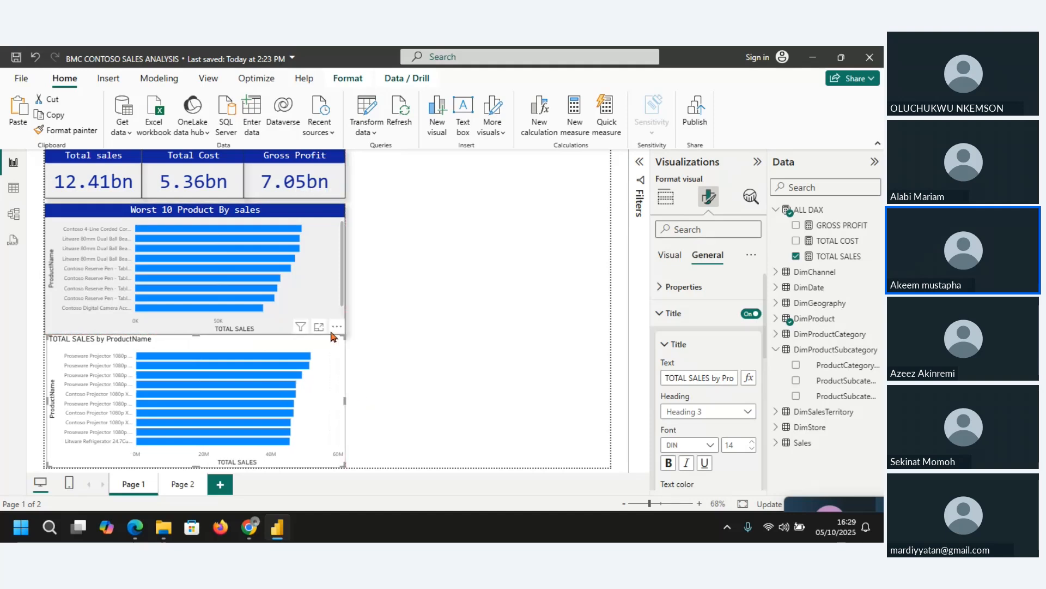
# Open the Y-axis value settings of the "Worst 10 Product By sales" chart, switching its labels off and back on.
pyautogui.click(318, 289)
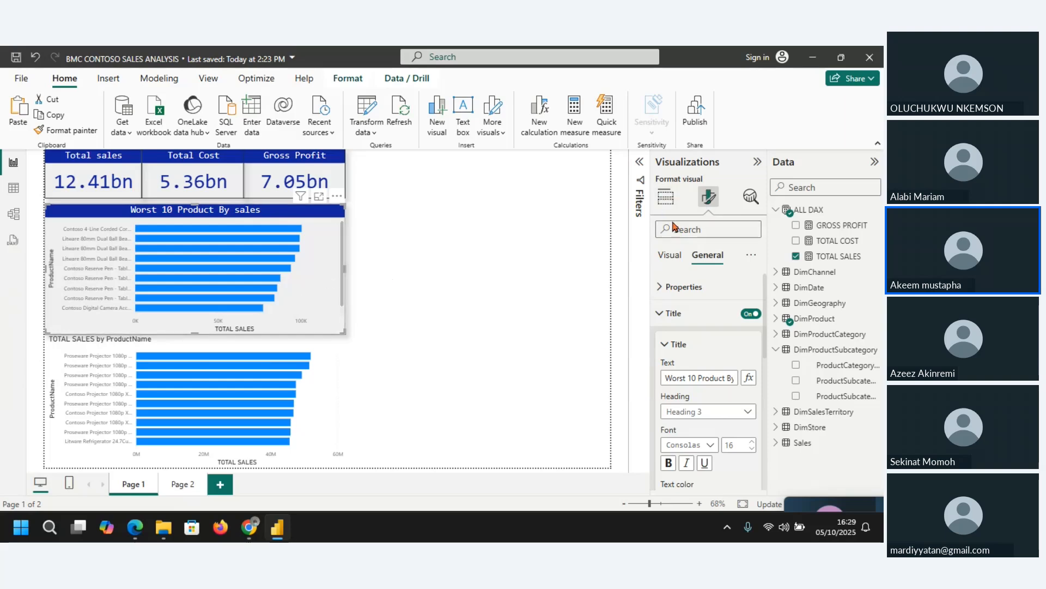
pyautogui.click(669, 258)
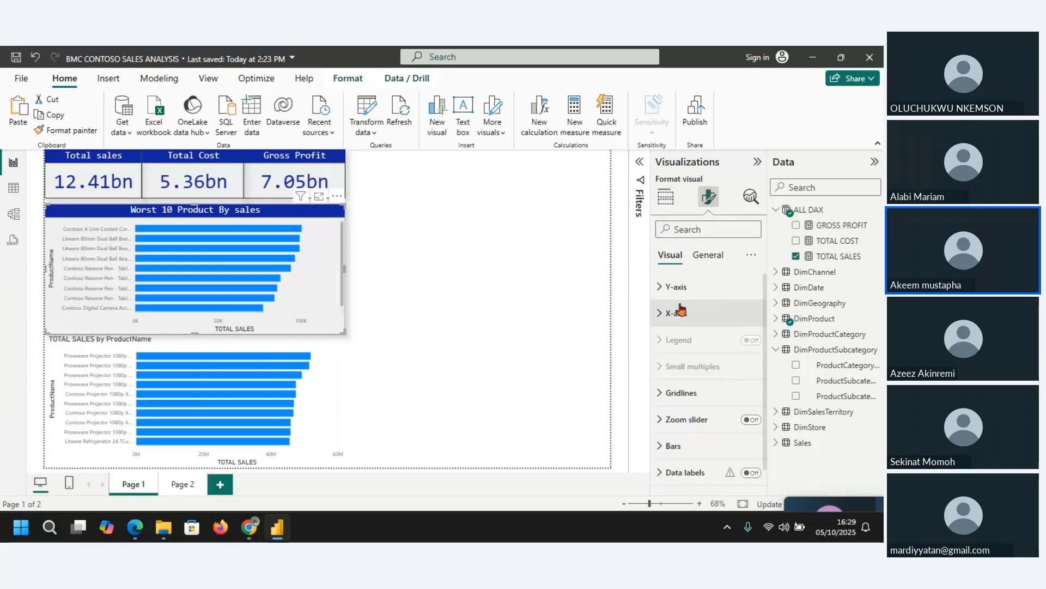
pyautogui.click(661, 288)
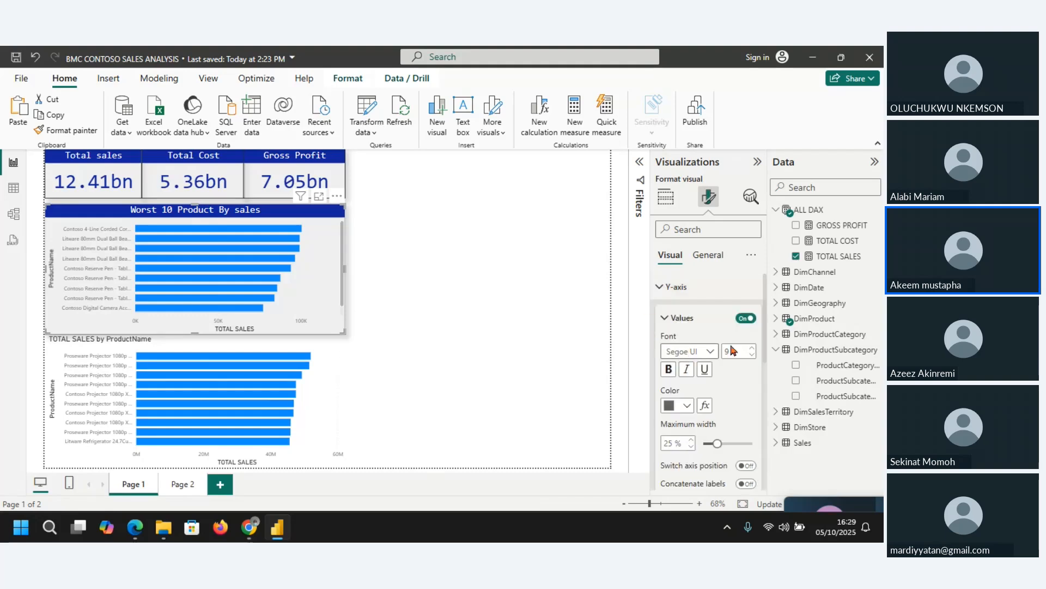
pyautogui.click(746, 318)
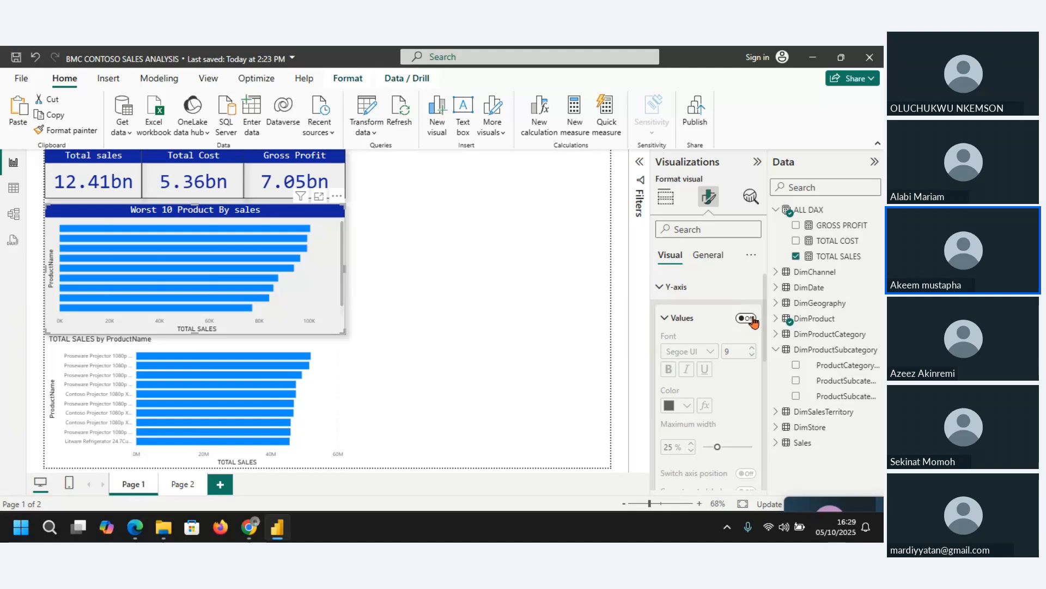
pyautogui.click(751, 319)
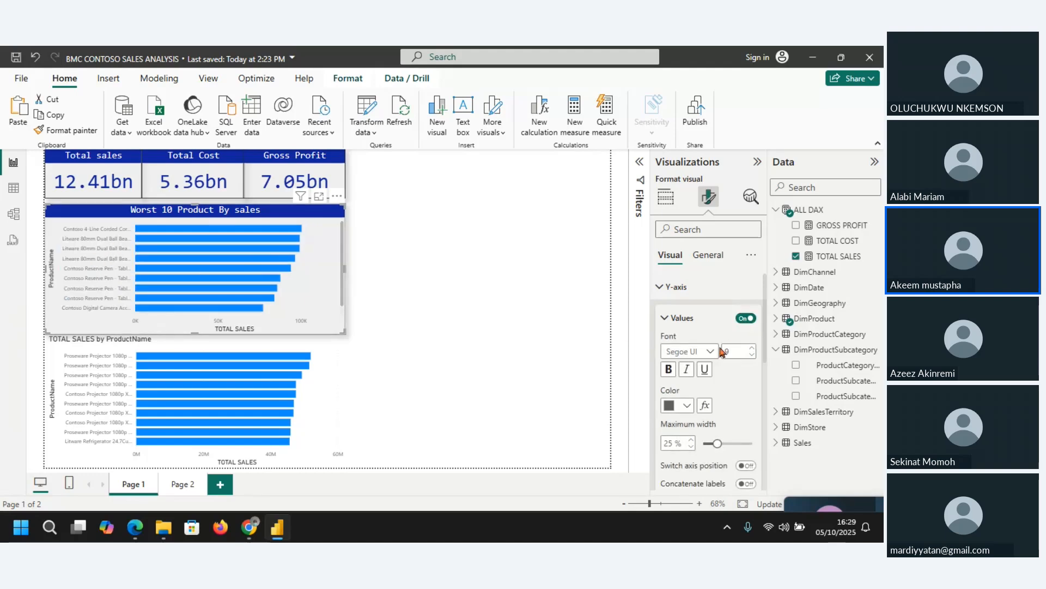
# Try Segoe UI Light and Tahoma as the font of the upper chart's Y-axis labels.
pyautogui.click(669, 370)
pyautogui.click(711, 351)
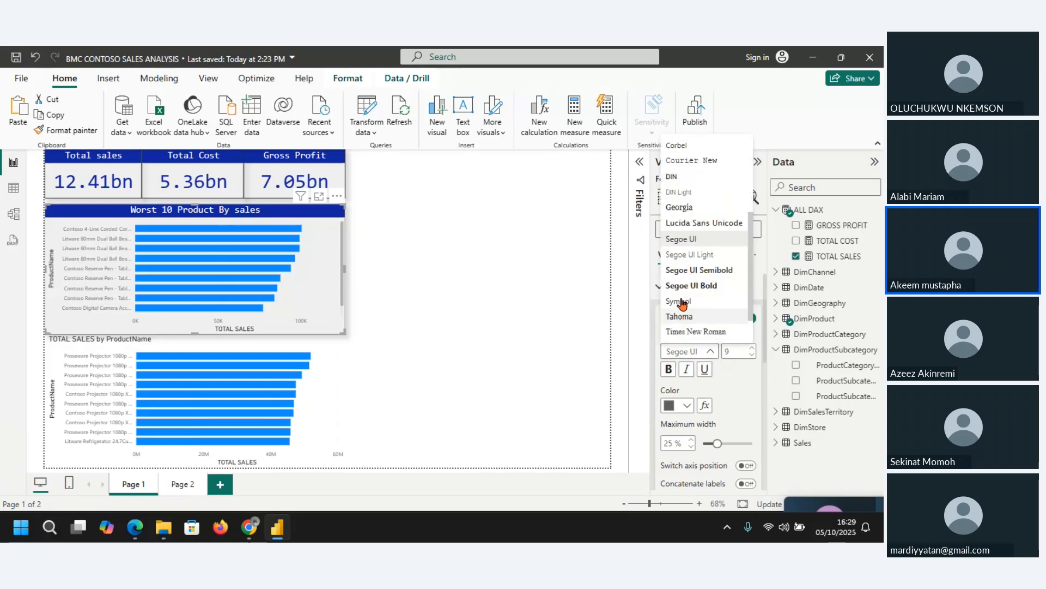
pyautogui.click(697, 260)
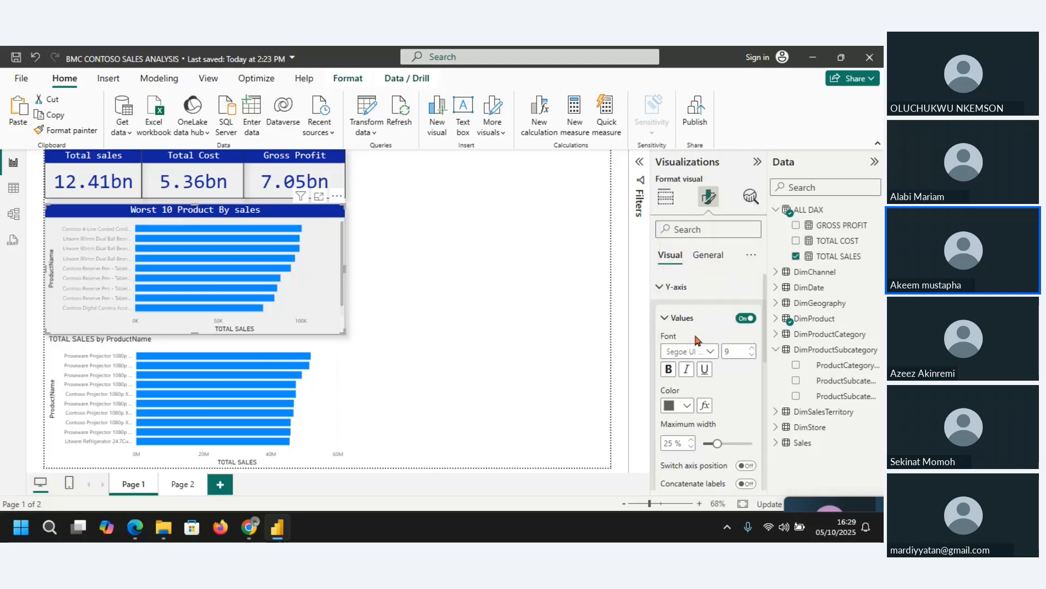
pyautogui.click(711, 352)
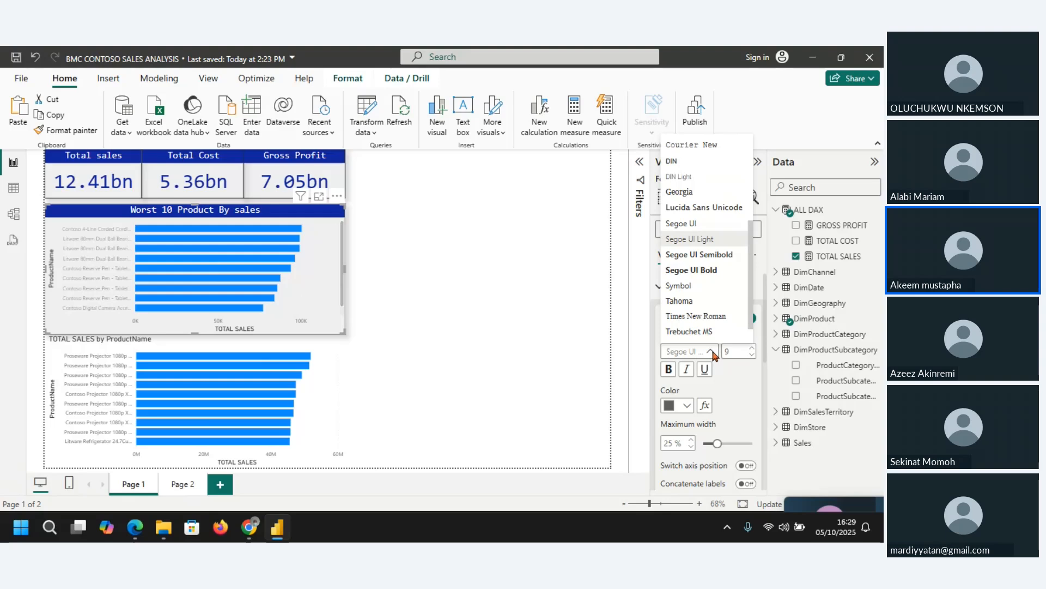
pyautogui.click(680, 301)
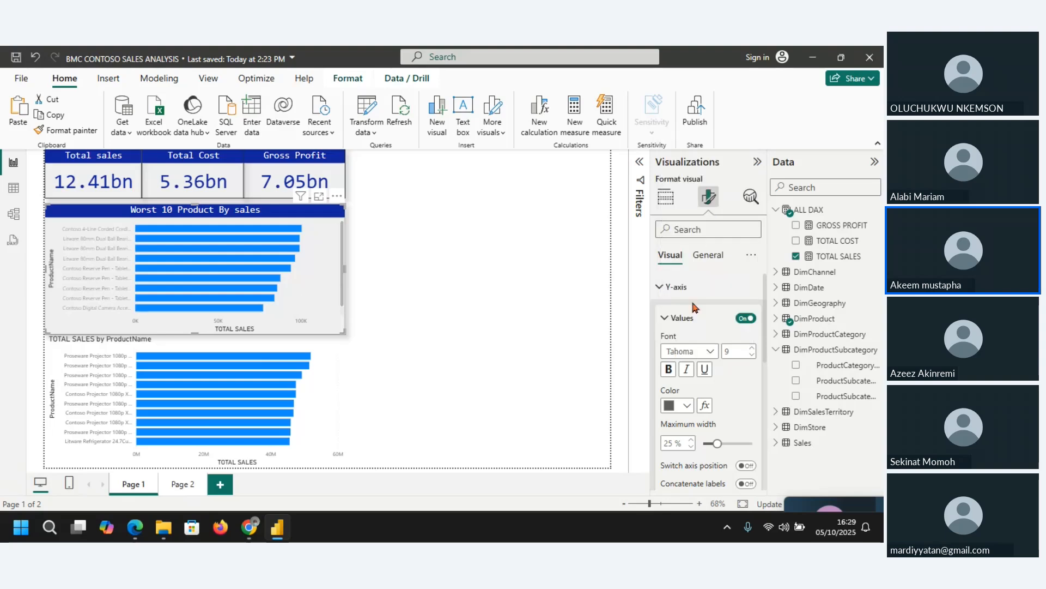
# Set the font of the upper chart's Y-axis labels to Corbel.
pyautogui.click(710, 353)
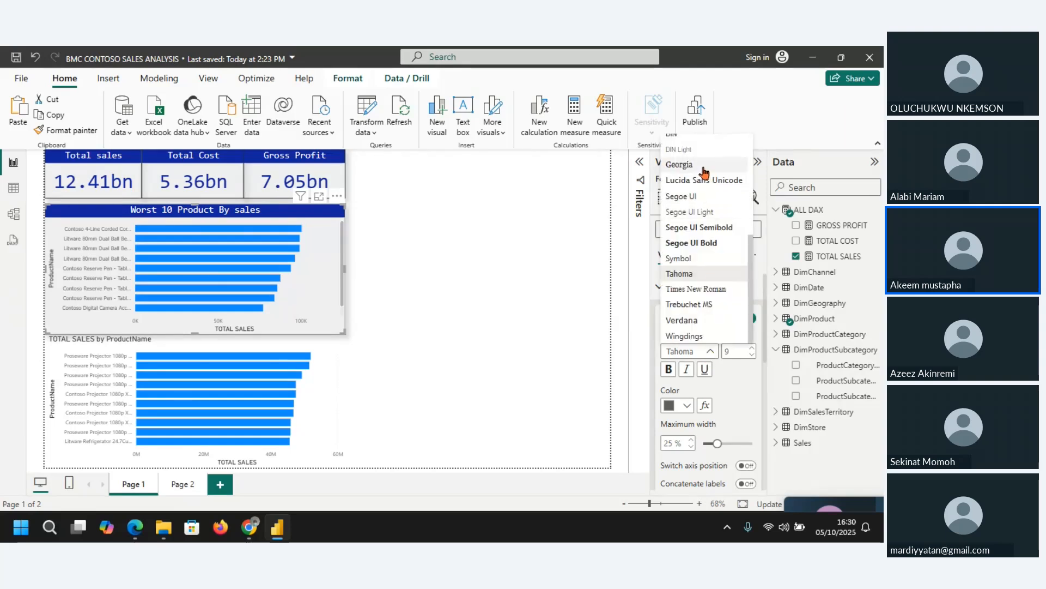
pyautogui.scroll(1, 750, 253)
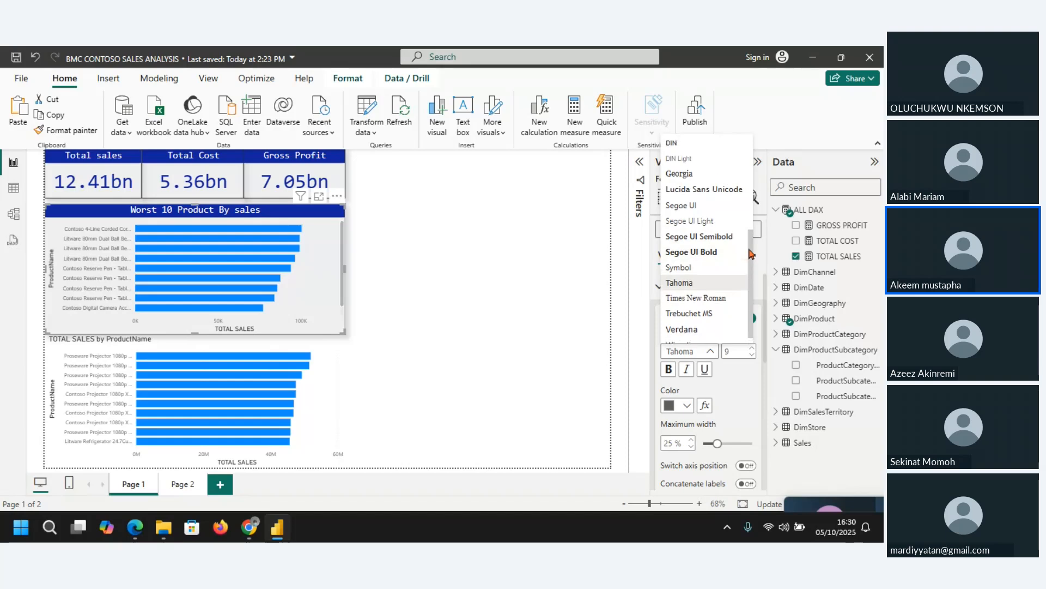
pyautogui.scroll(3, 750, 254)
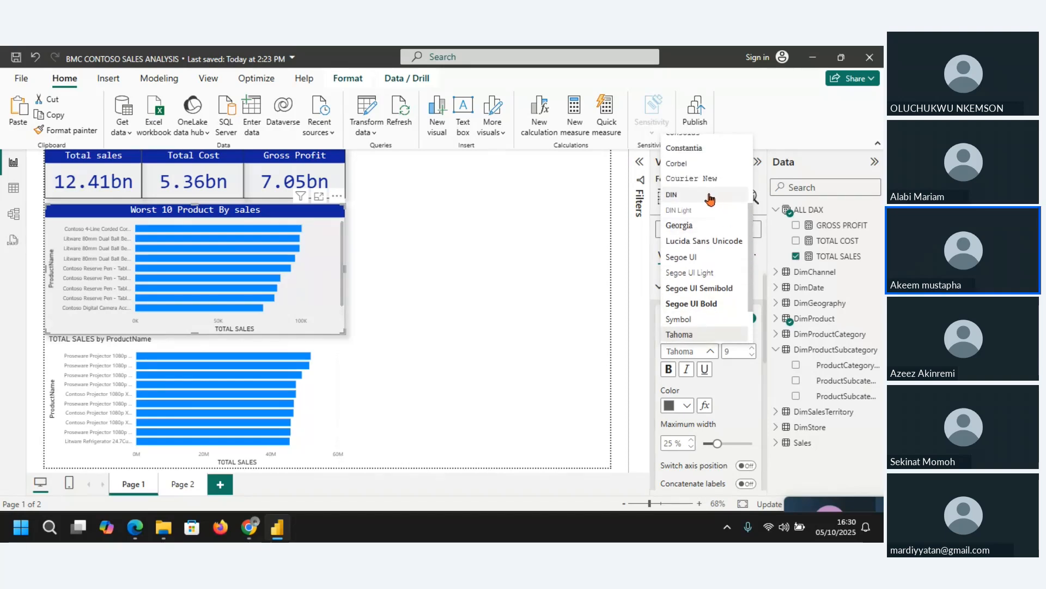
pyautogui.click(686, 163)
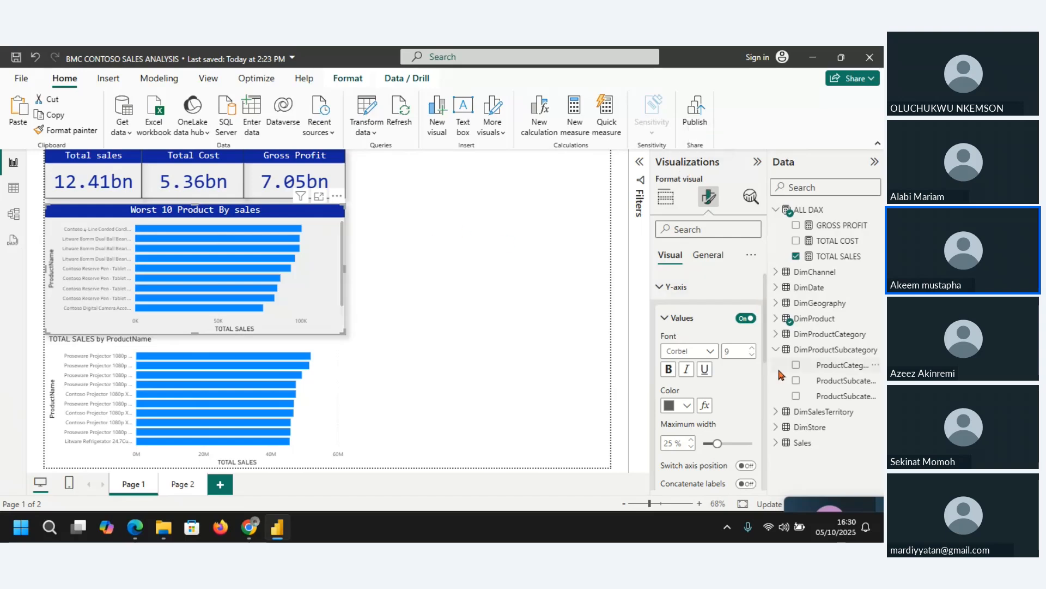
# Set the color of the upper chart's Y-axis labels to black (#000000).
pyautogui.moveTo(766, 346); pyautogui.dragTo(765, 372)
pyautogui.scroll(-1, 765, 376)
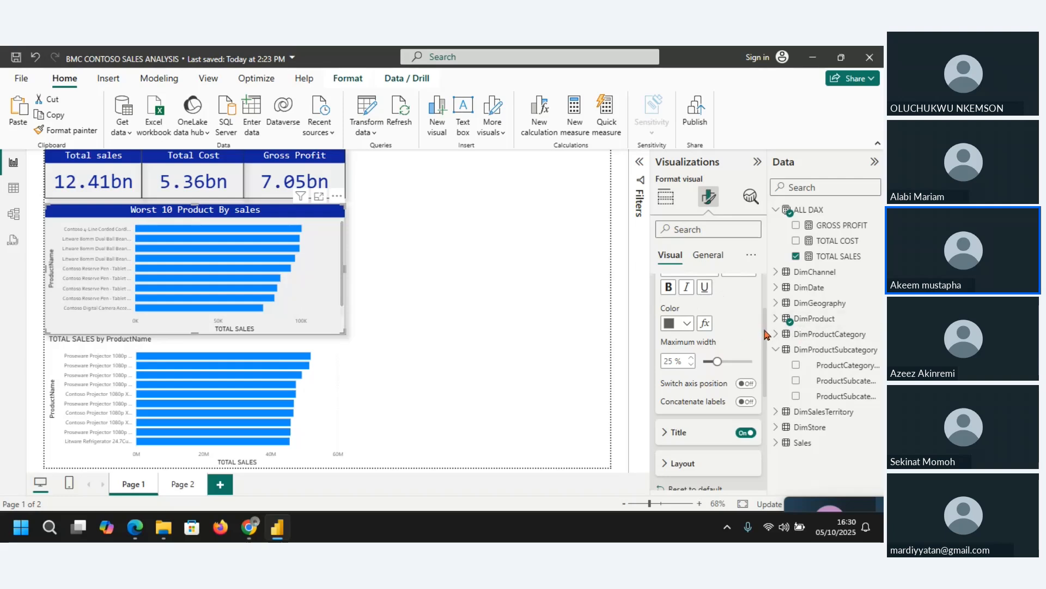
pyautogui.click(688, 324)
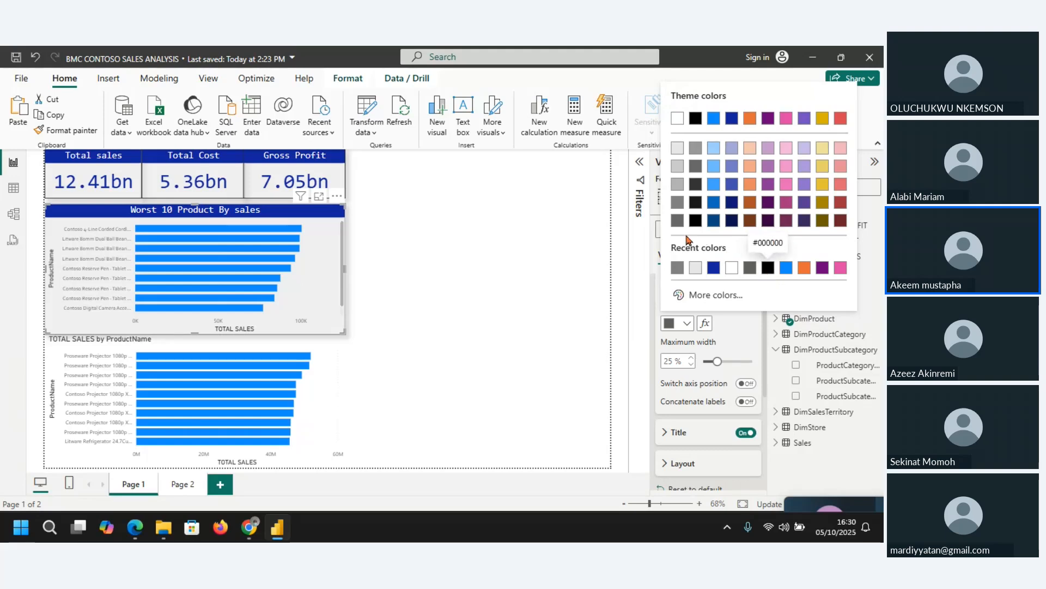
pyautogui.click(768, 267)
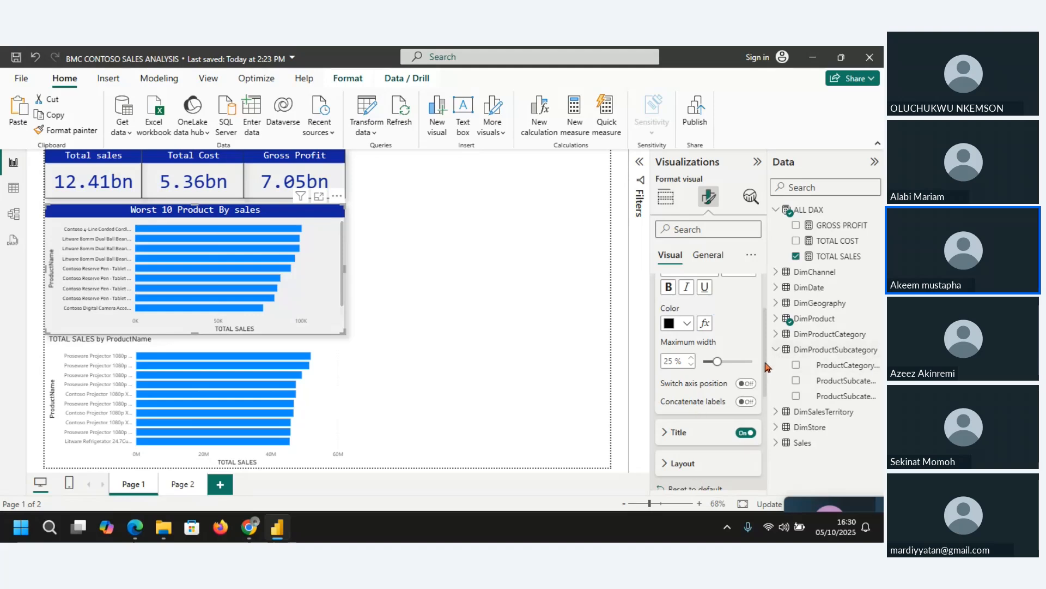
# Try minimum category heights of 102 px and 26 px for the upper chart's Y-axis and return the height to 20 px.
pyautogui.moveTo(767, 366); pyautogui.dragTo(770, 423)
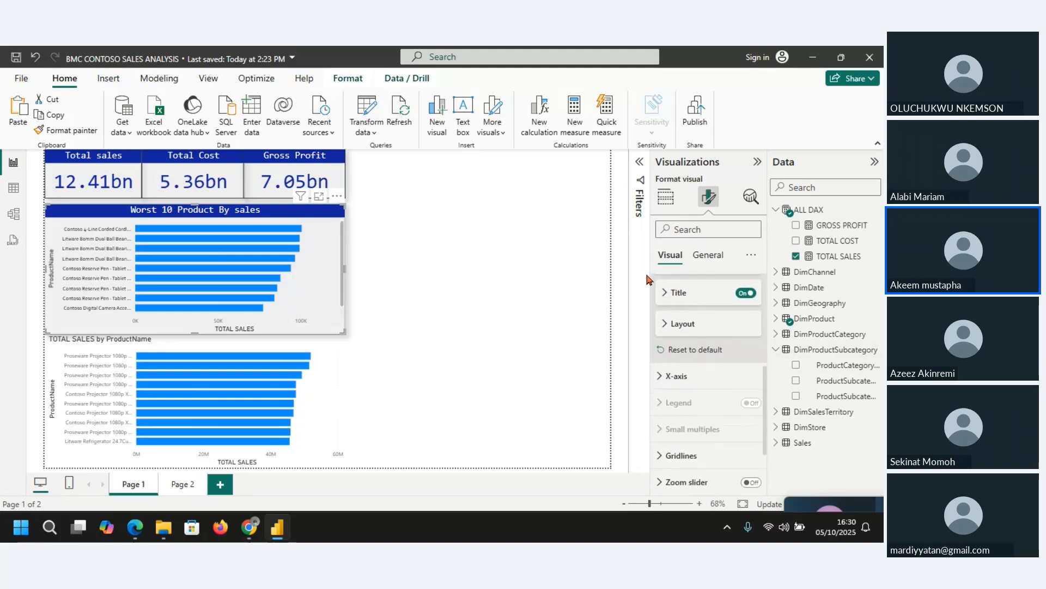
pyautogui.click(663, 324)
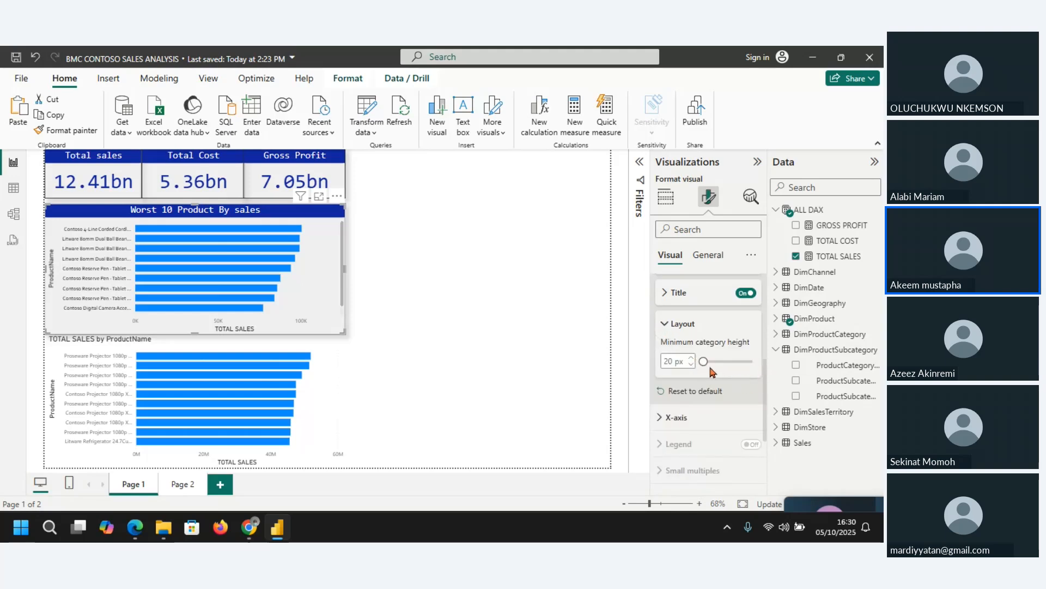
pyautogui.moveTo(703, 362); pyautogui.dragTo(728, 362)
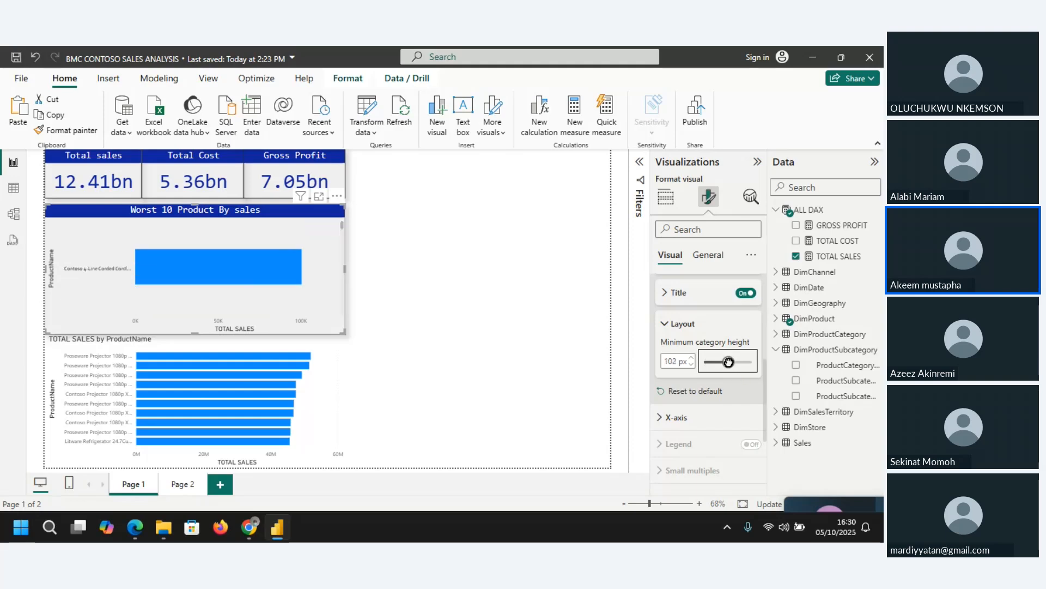
pyautogui.moveTo(727, 362); pyautogui.dragTo(699, 364)
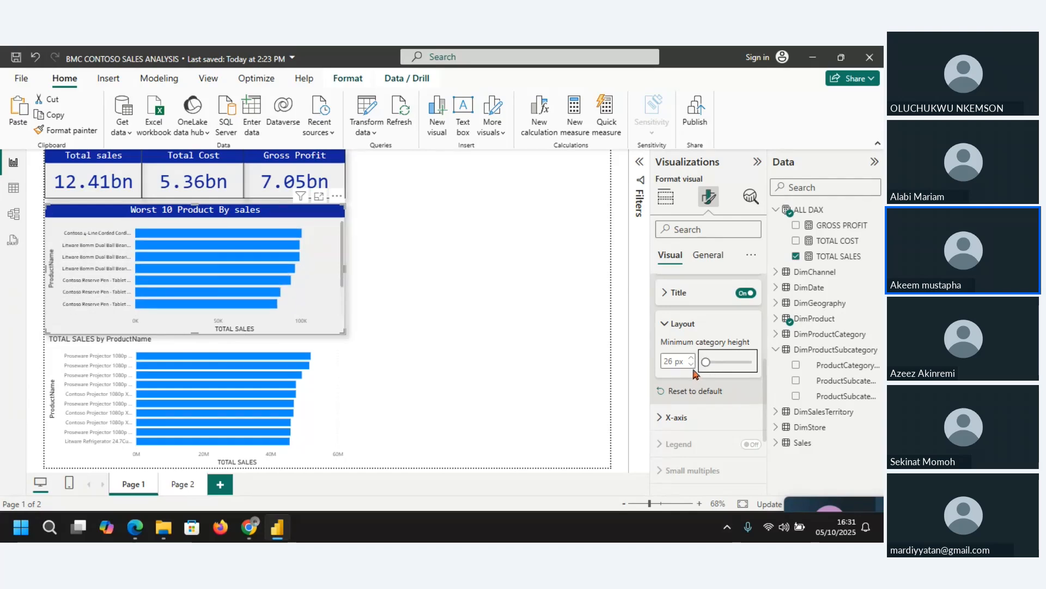
pyautogui.click(691, 364)
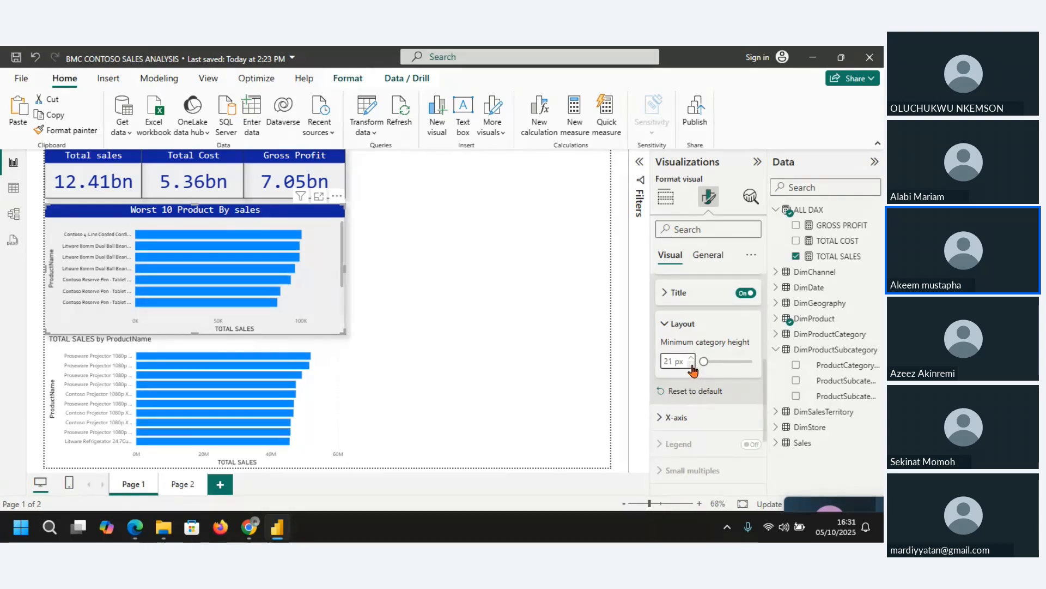
pyautogui.click(691, 364)
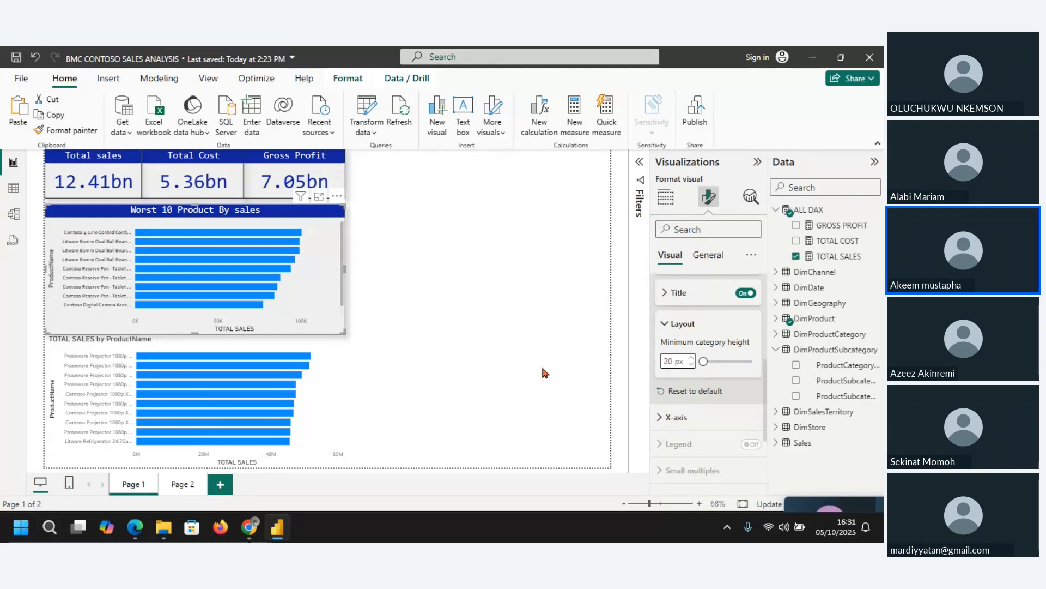
pyautogui.doubleClick(670, 362)
pyautogui.write('1')
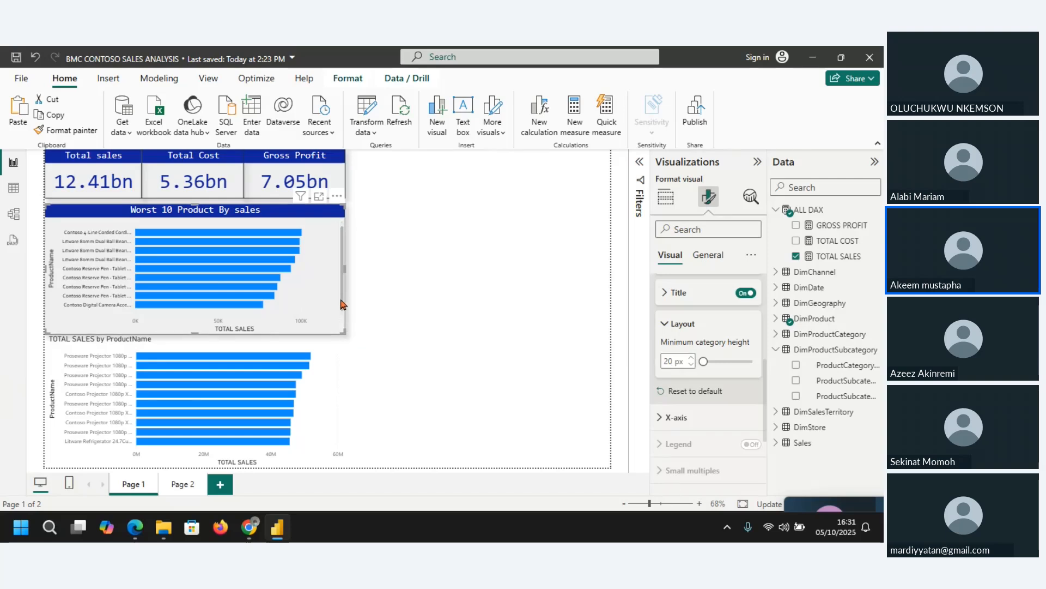
# Copy the formatting of the "Worst 10 Product By sales" chart to the lower bar chart with Format painter.
pyautogui.click(324, 384)
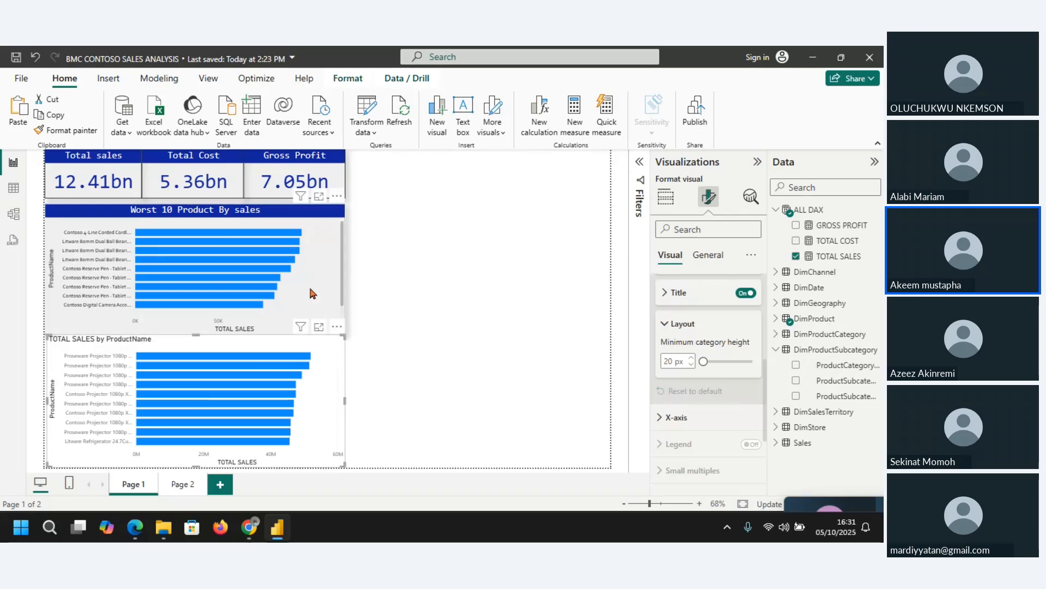
pyautogui.click(309, 289)
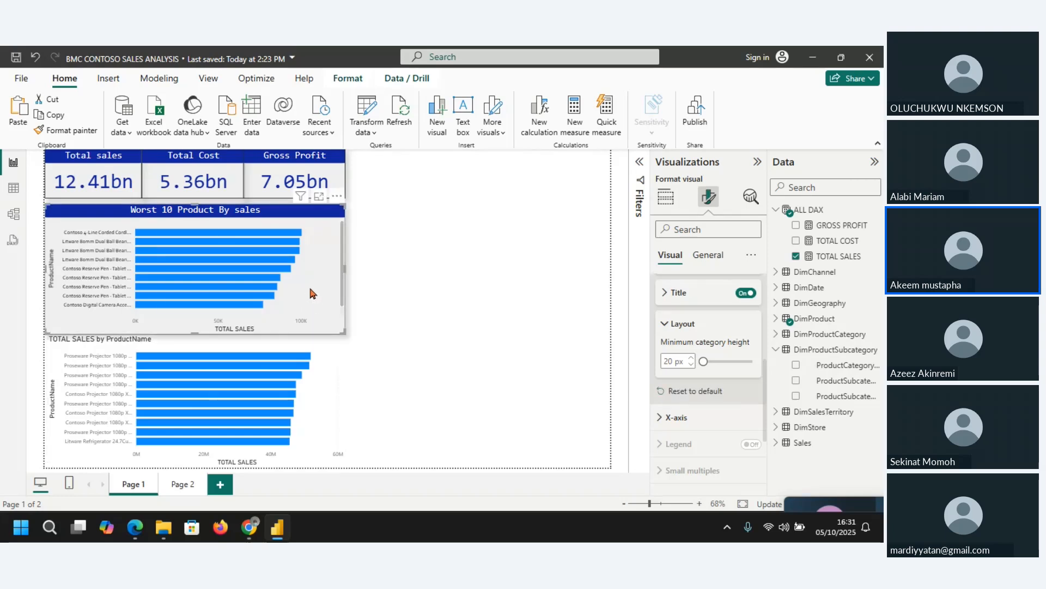
pyautogui.click(308, 404)
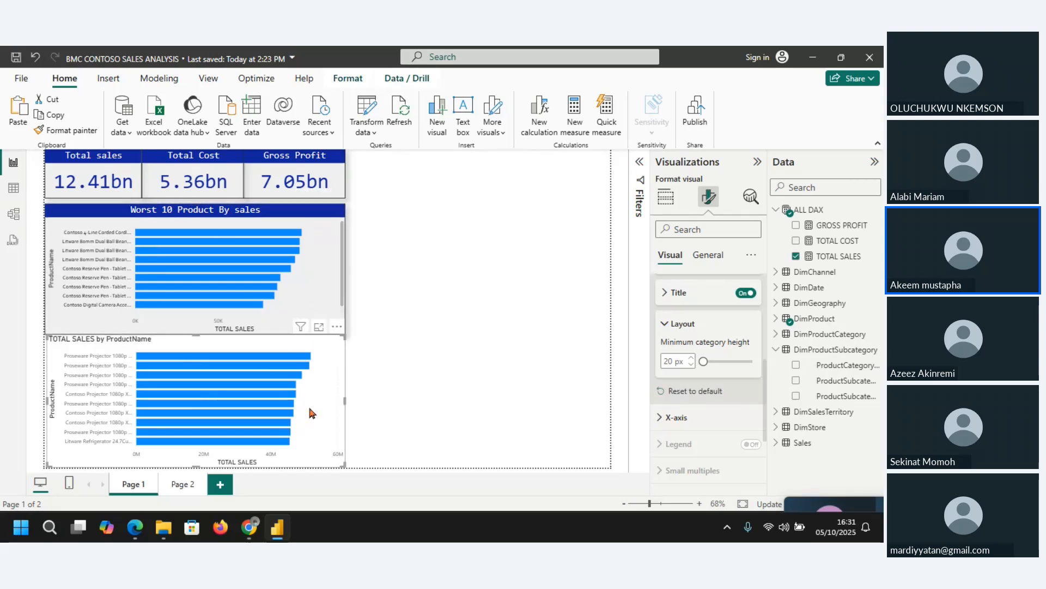
pyautogui.click(320, 272)
pyautogui.click(90, 130)
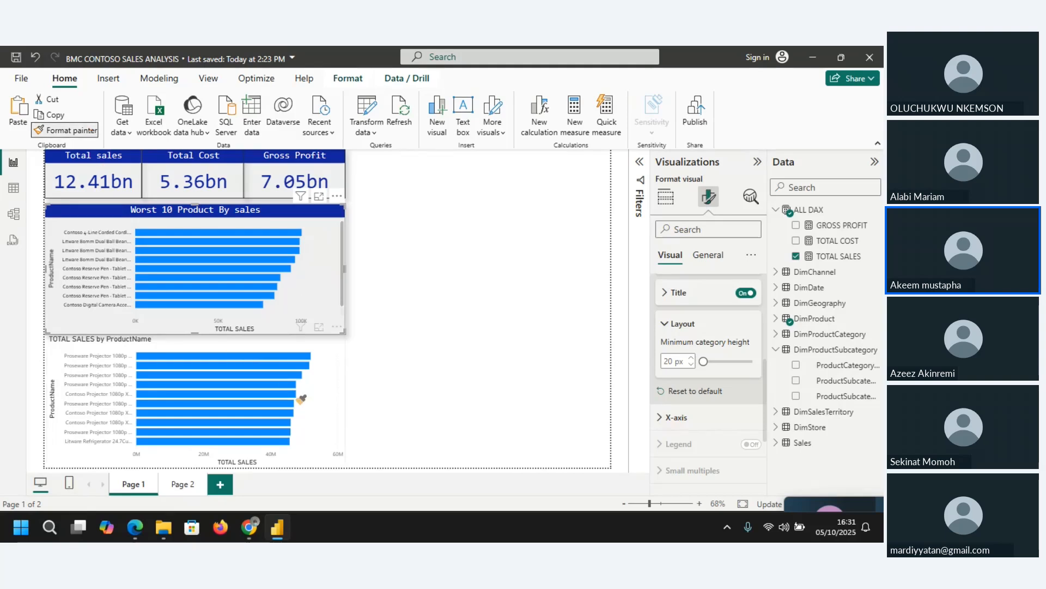
pyautogui.click(335, 409)
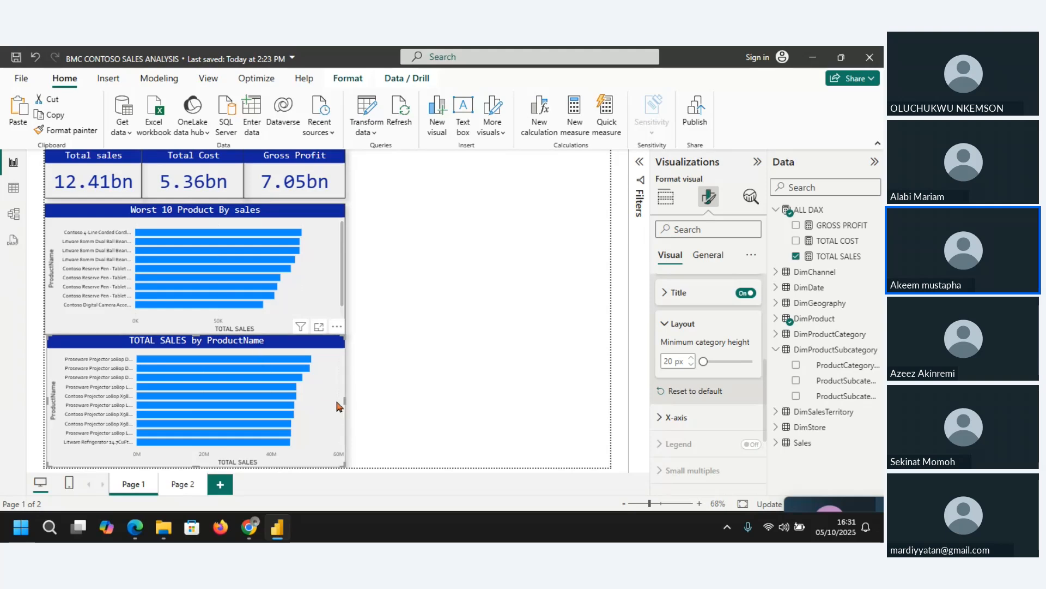
# Replace the lower bar chart's title text with "Top 10 Products".
pyautogui.click(669, 324)
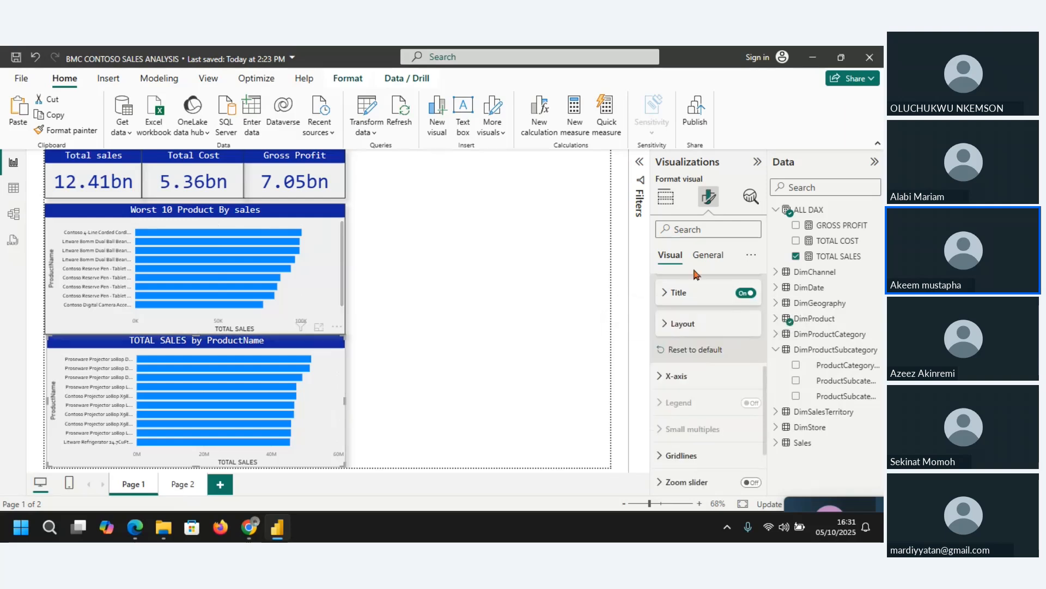
pyautogui.click(707, 262)
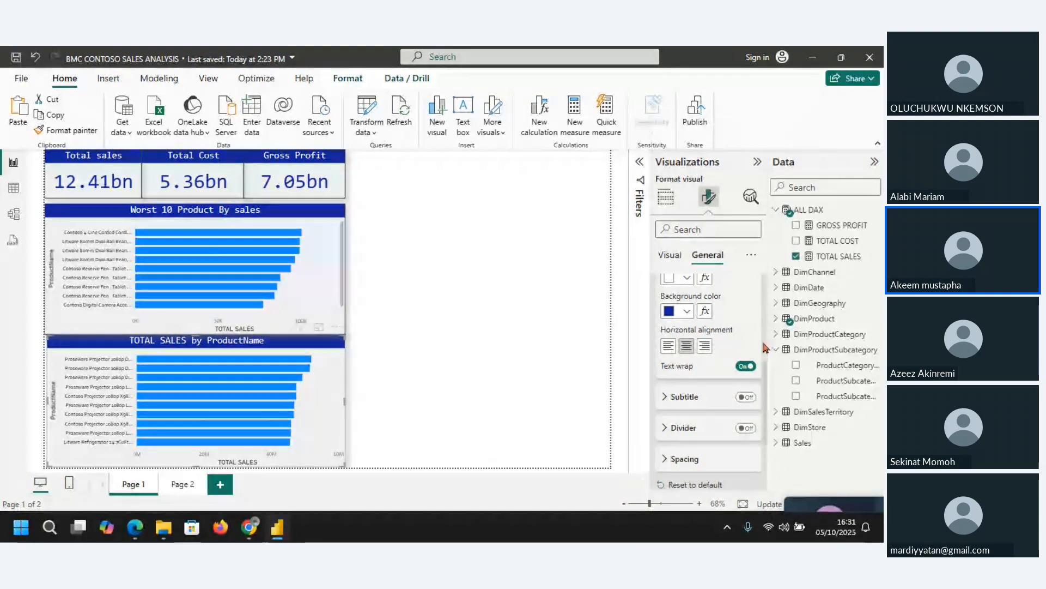
pyautogui.moveTo(769, 383); pyautogui.dragTo(768, 301)
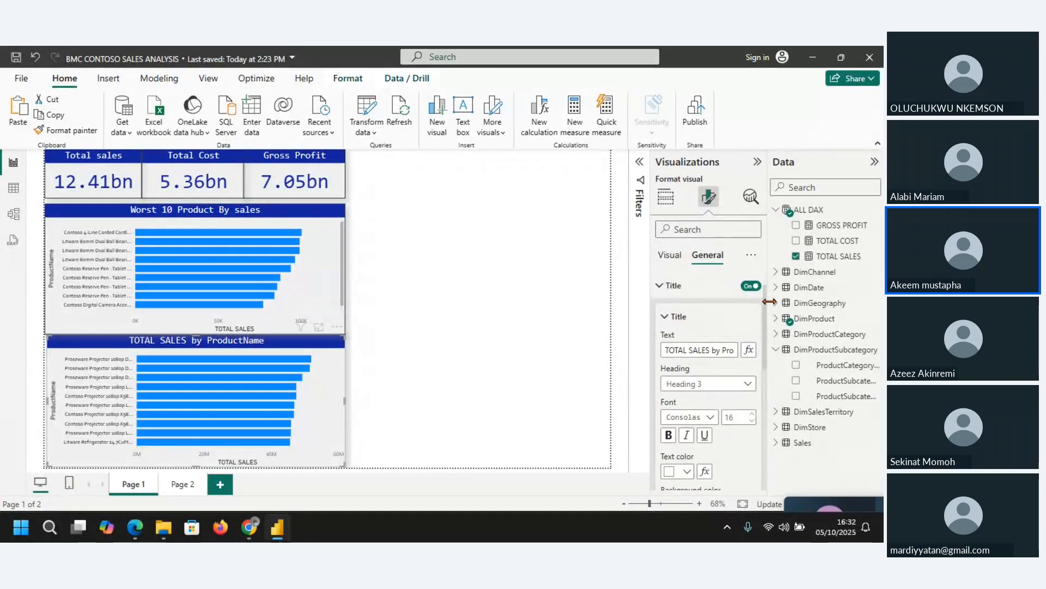
pyautogui.click(712, 350)
pyautogui.hotkey('ctrl', 'a')
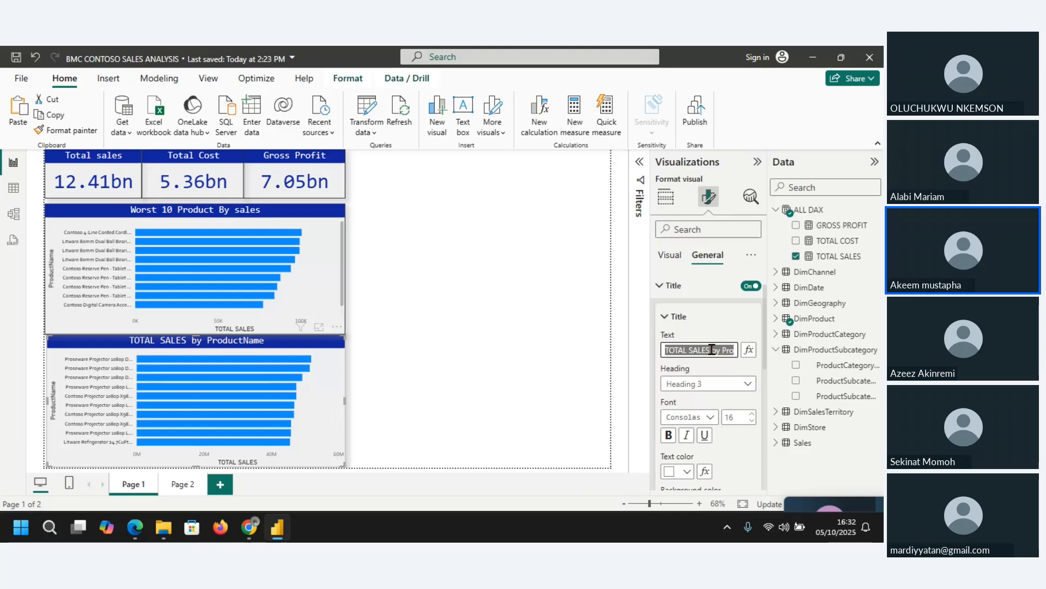
pyautogui.press('BackSpace')
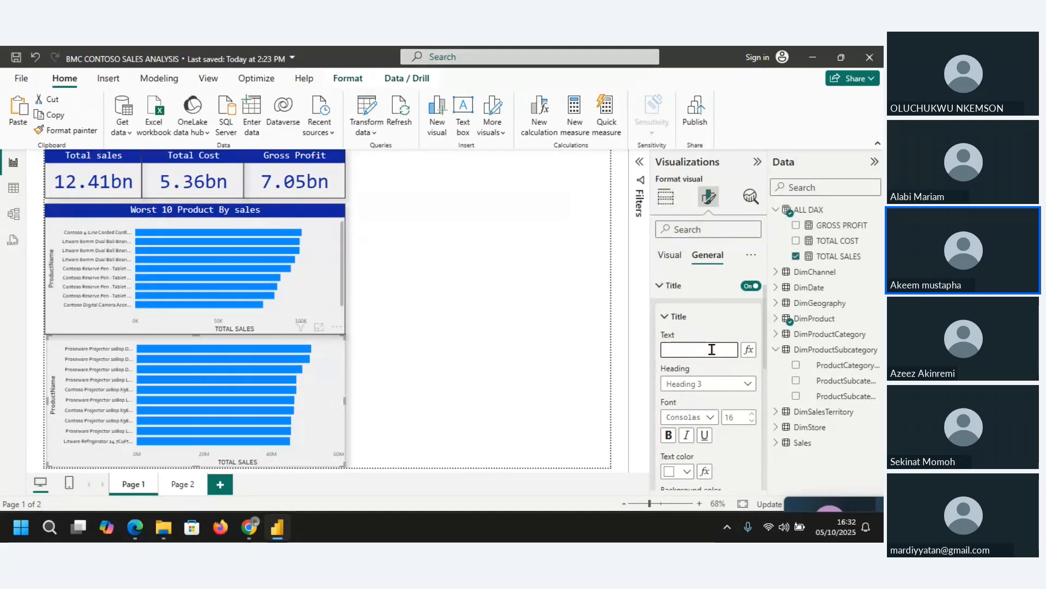
pyautogui.write('TOP')
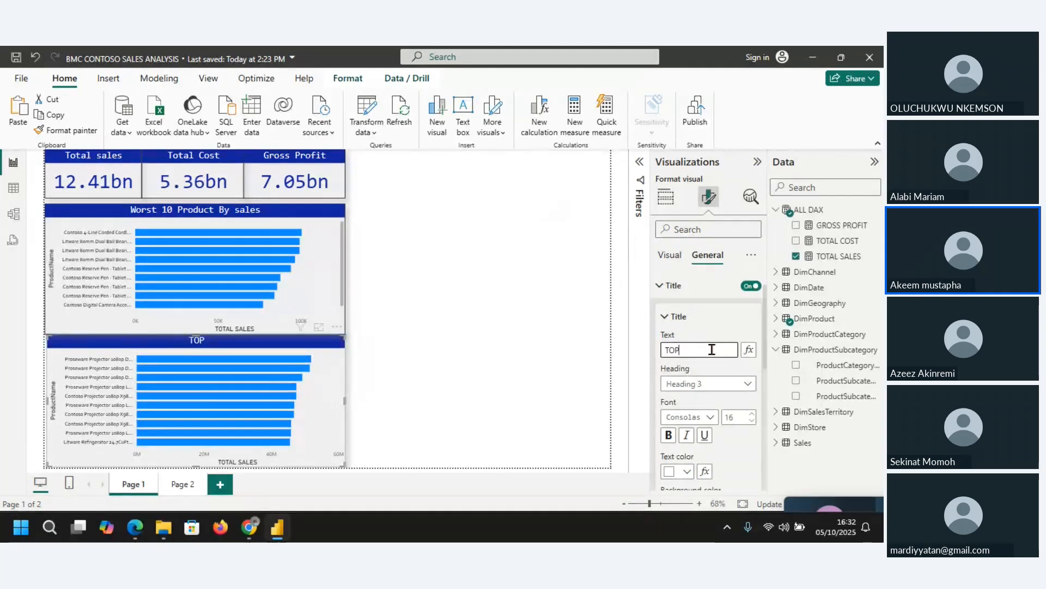
pyautogui.press('BackSpace')
pyautogui.press('BackSpace')
pyautogui.write('op 10 Products')
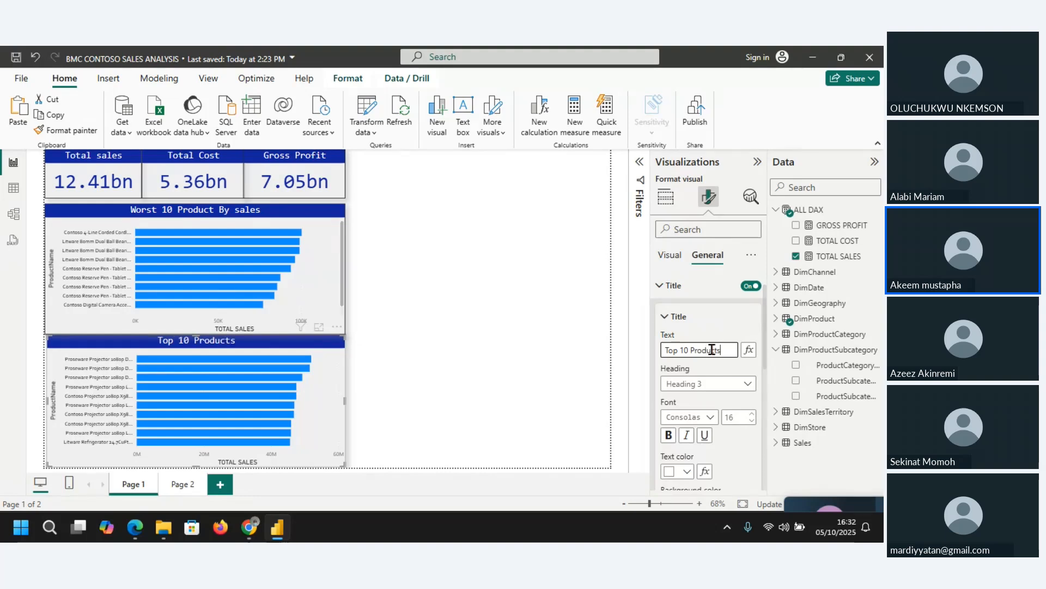
# Complete the lower chart's title as "Top 10 Products By Sales" and change the upper chart's title to "Worst 10 Products By sales".
pyautogui.write(' By Sales')
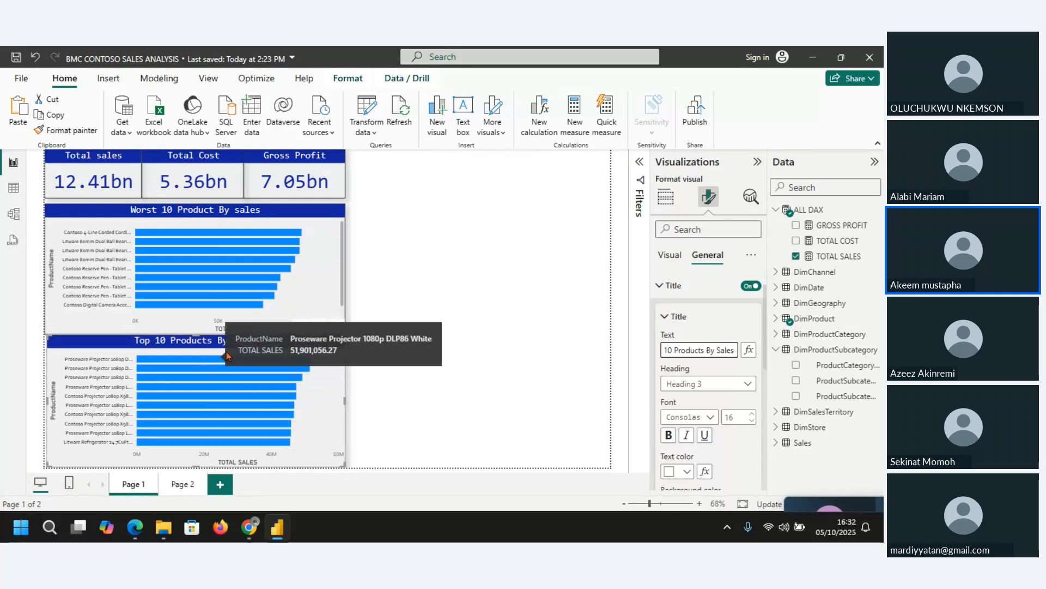
pyautogui.click(260, 213)
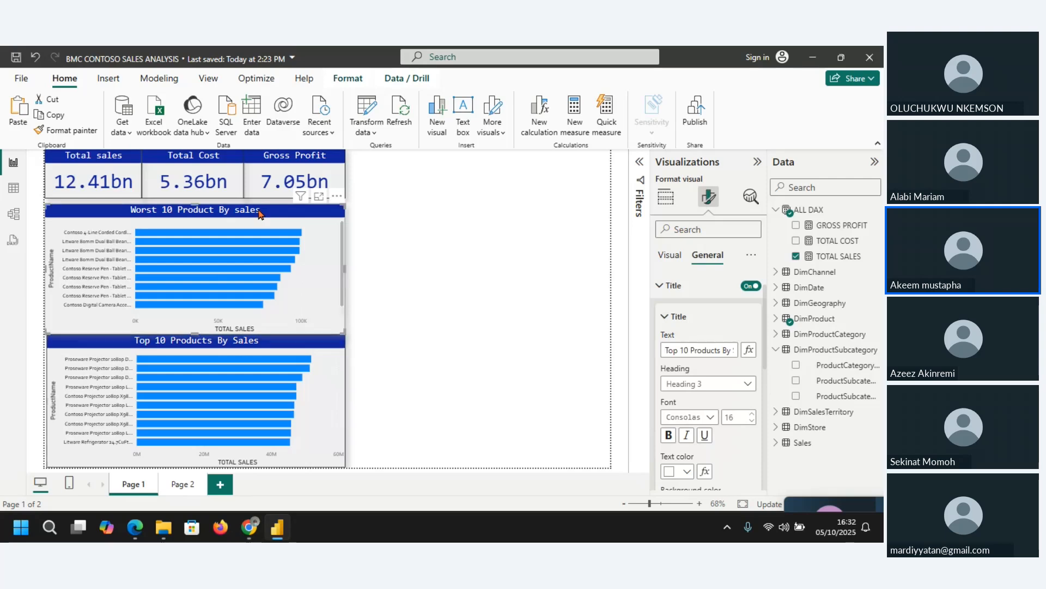
pyautogui.click(727, 349)
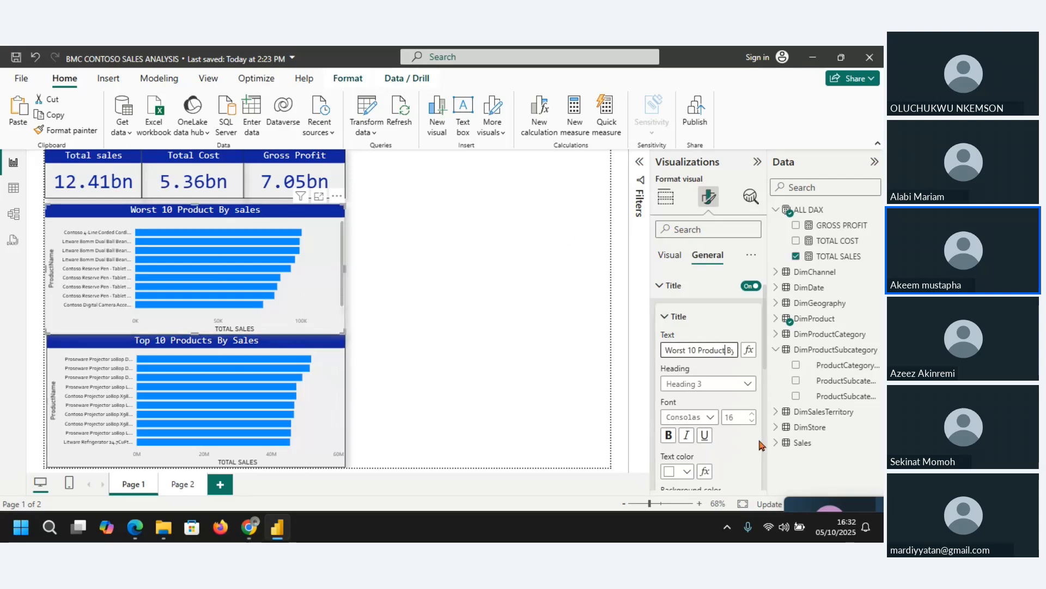
pyautogui.write('s')
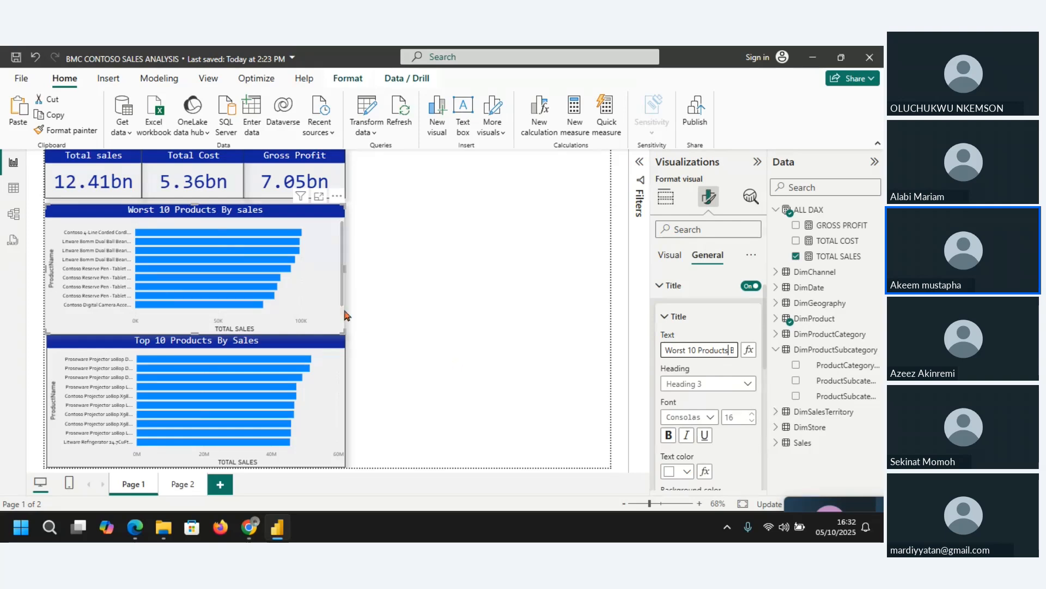
pyautogui.click(438, 286)
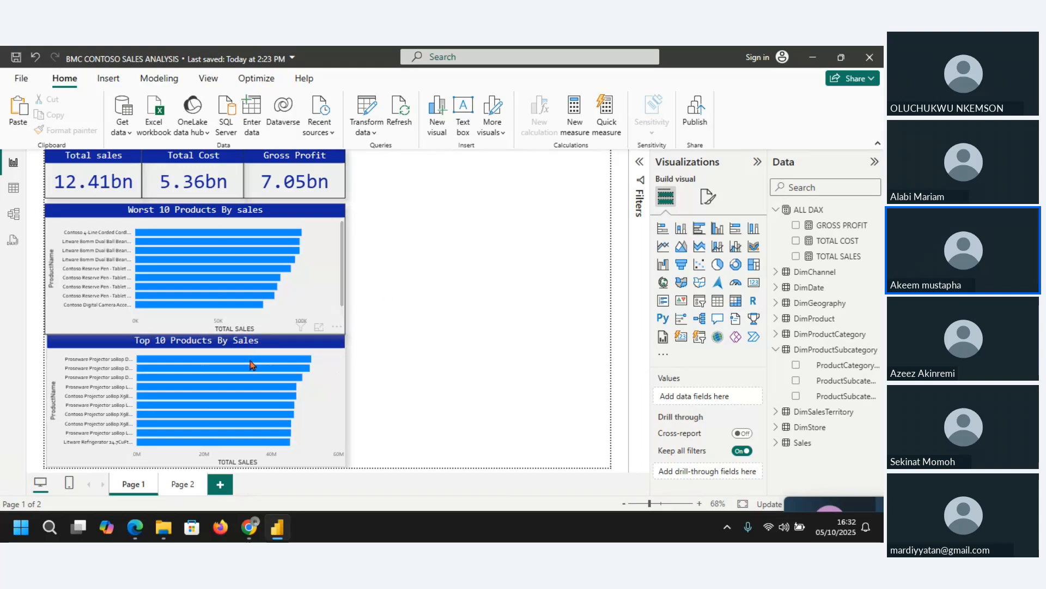
pyautogui.moveTo(251, 364)
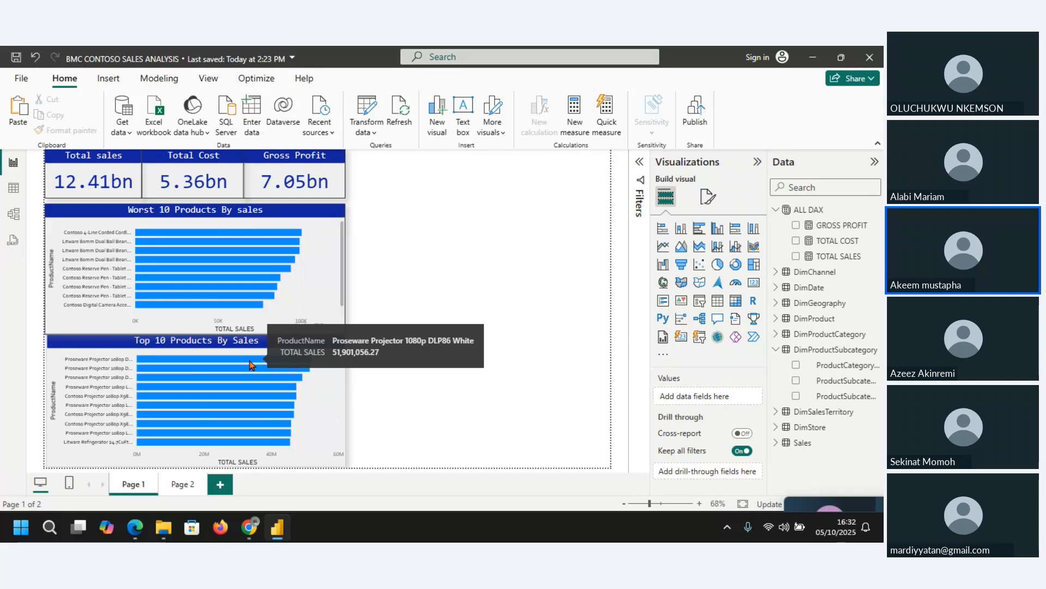
pyautogui.rightClick(251, 365)
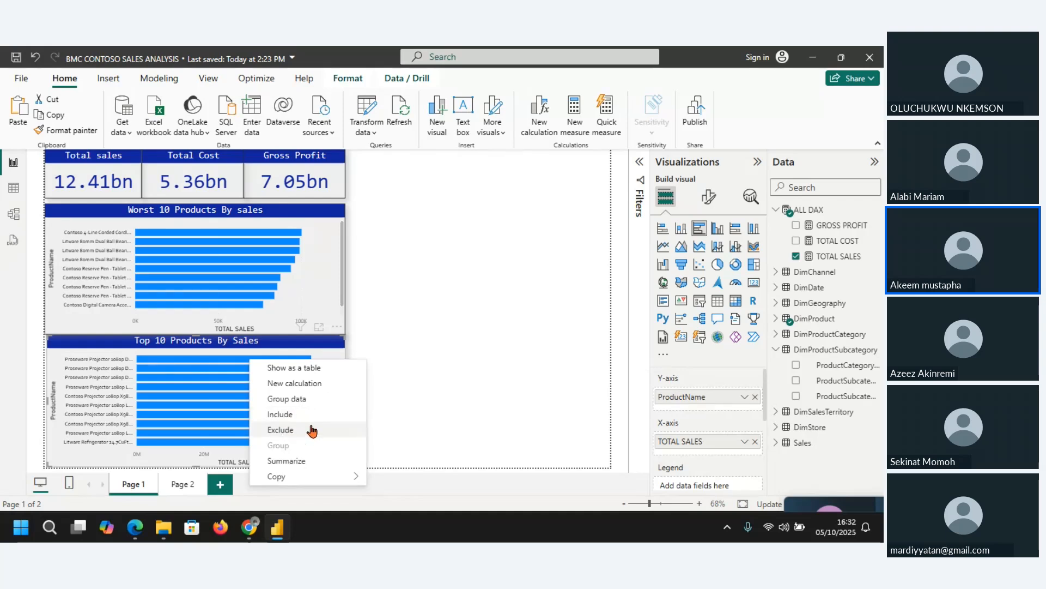
pyautogui.moveTo(291, 485)
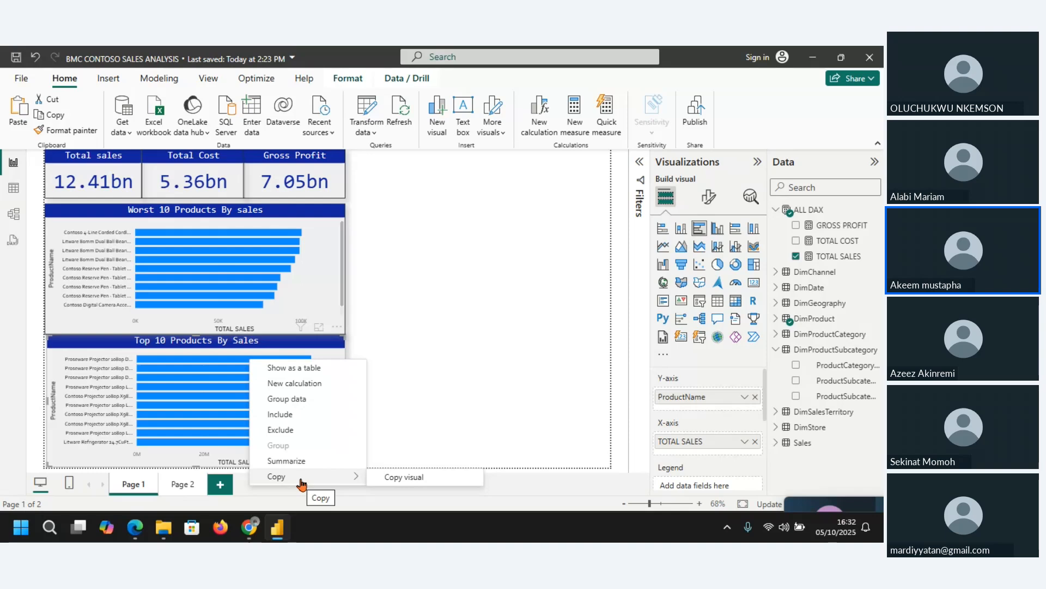
pyautogui.rightClick(305, 275)
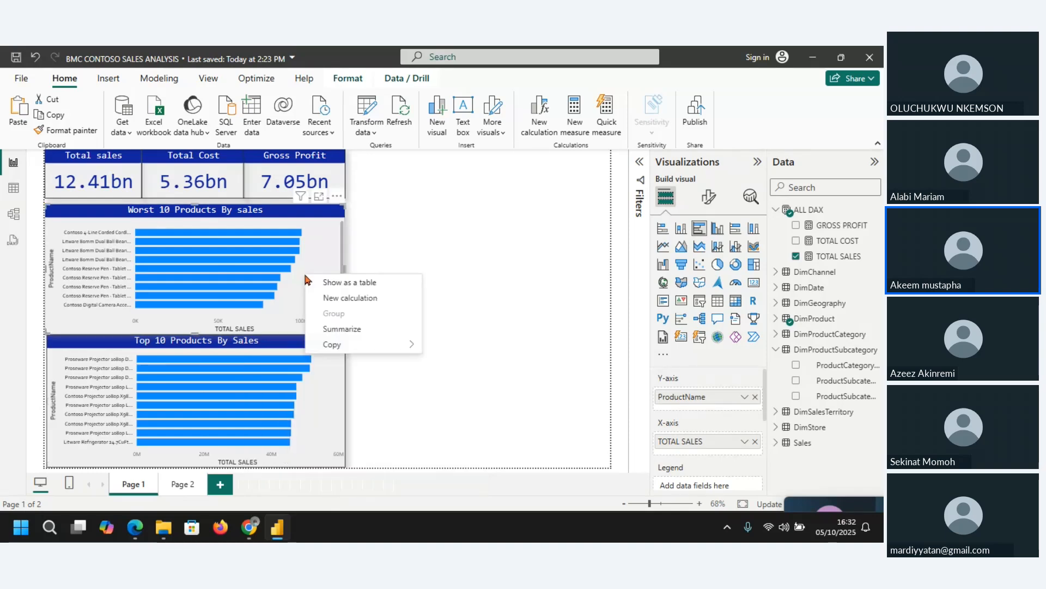
pyautogui.rightClick(216, 253)
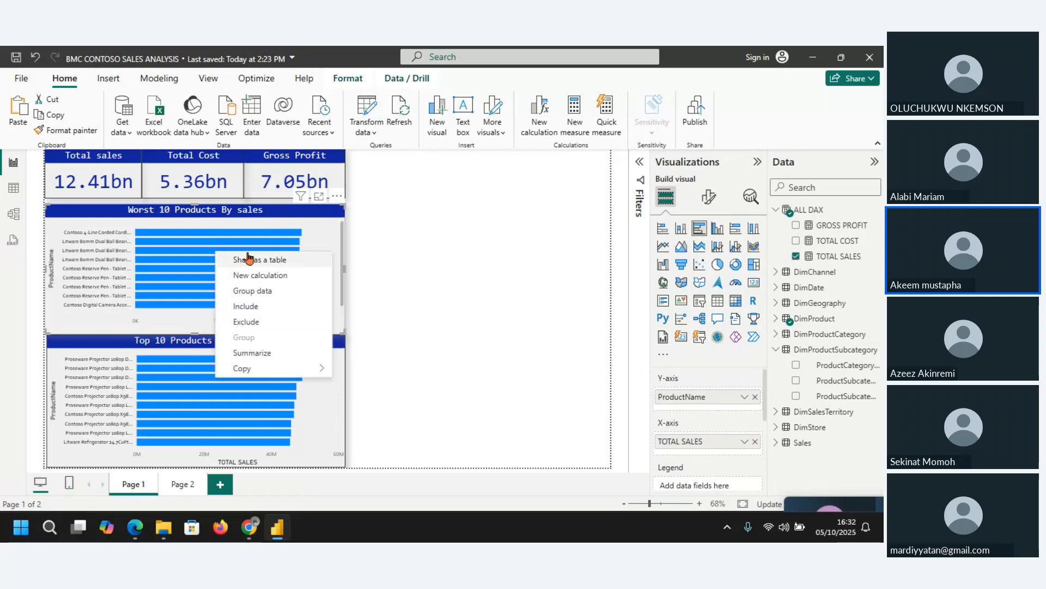
pyautogui.click(478, 268)
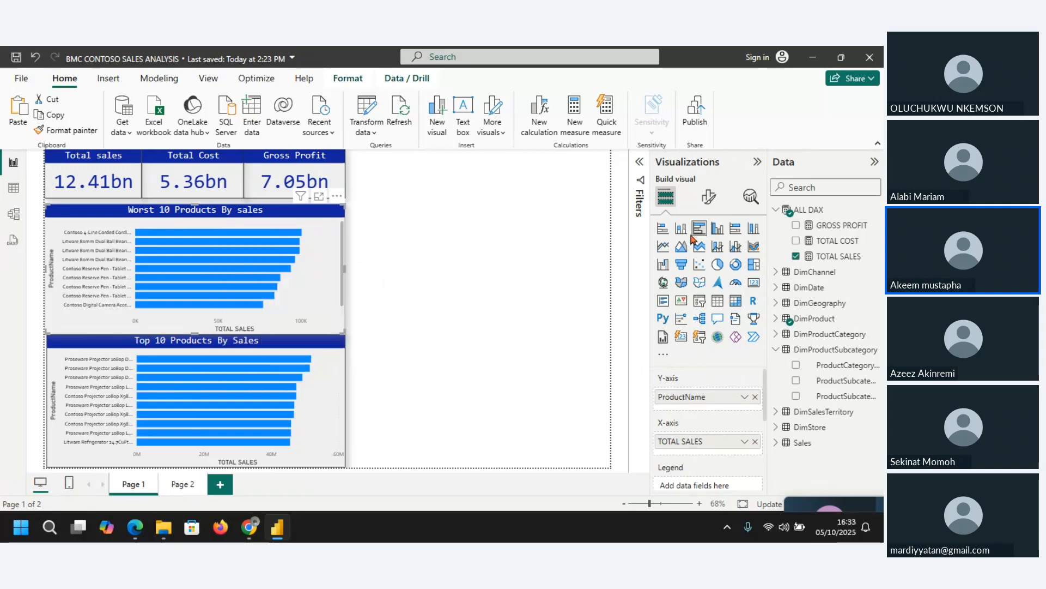
pyautogui.click(466, 230)
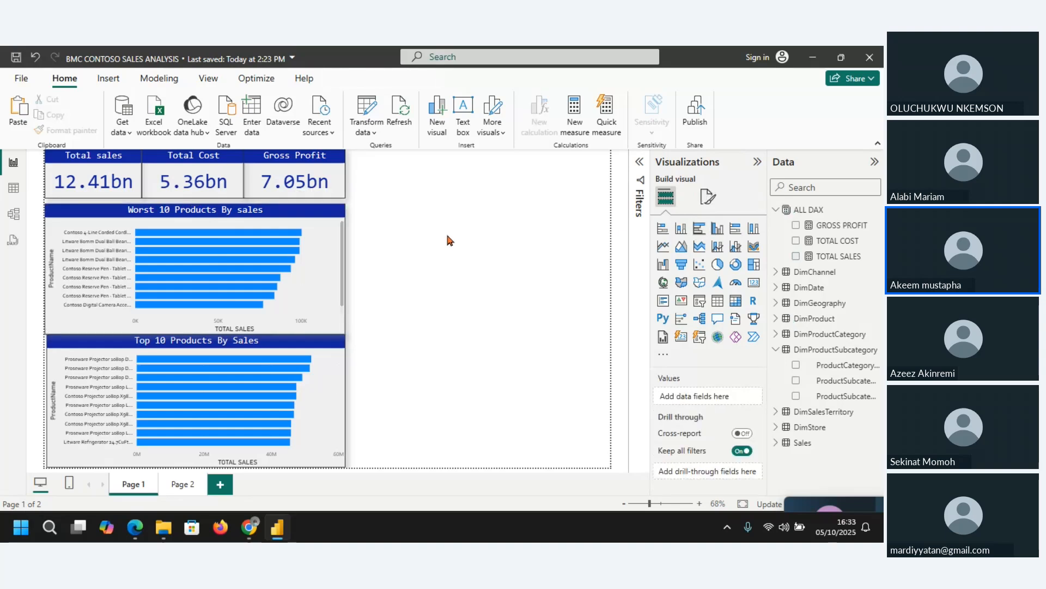
# Copy the "Sum of SalesAmount by StateProvinceName" map from Page 2 and paste it on Page 1.
pyautogui.click(182, 486)
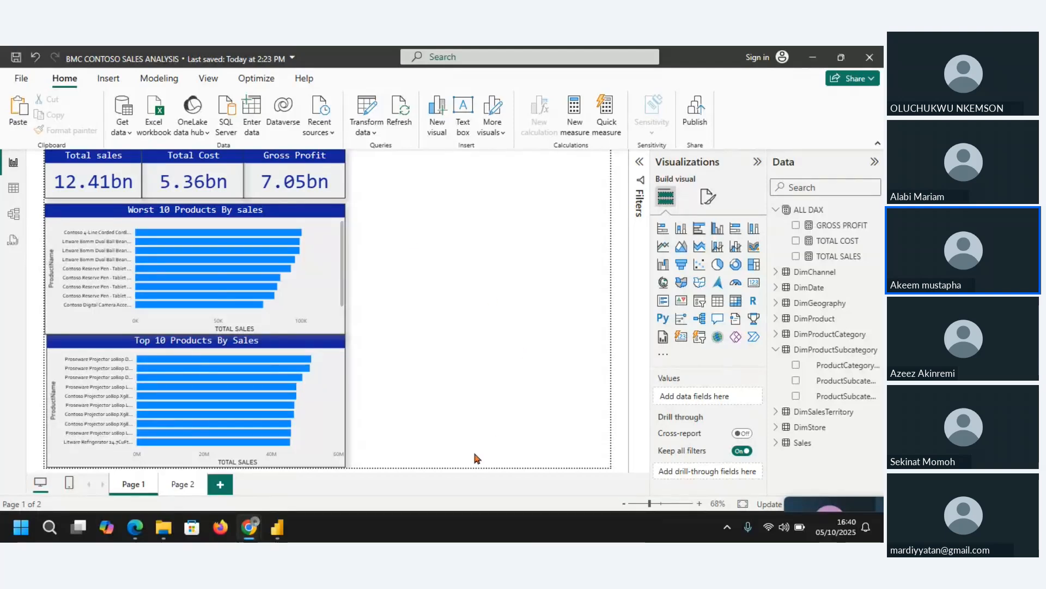
pyautogui.click(185, 484)
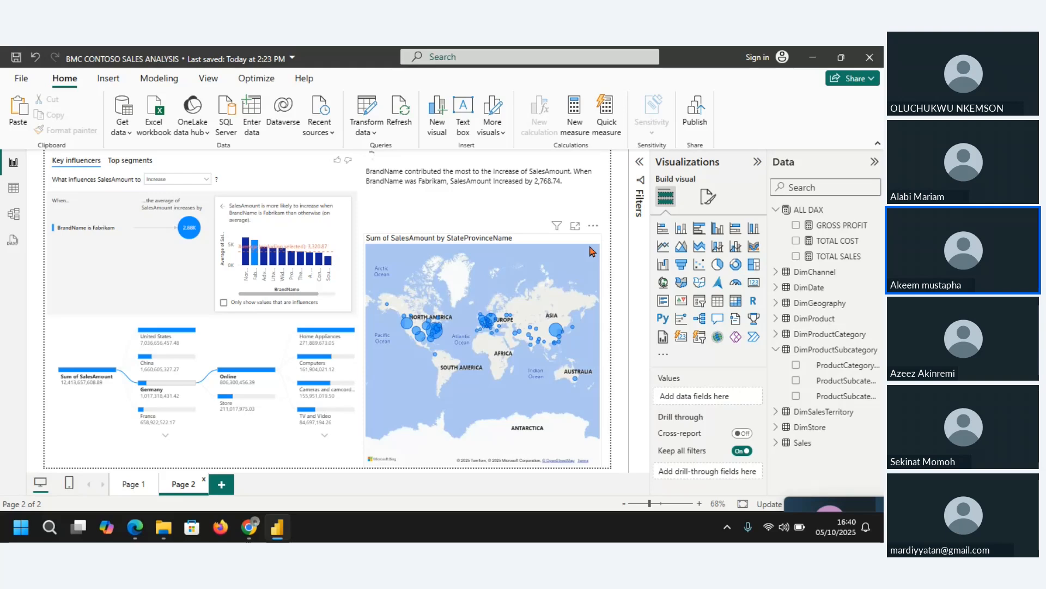
pyautogui.click(593, 251)
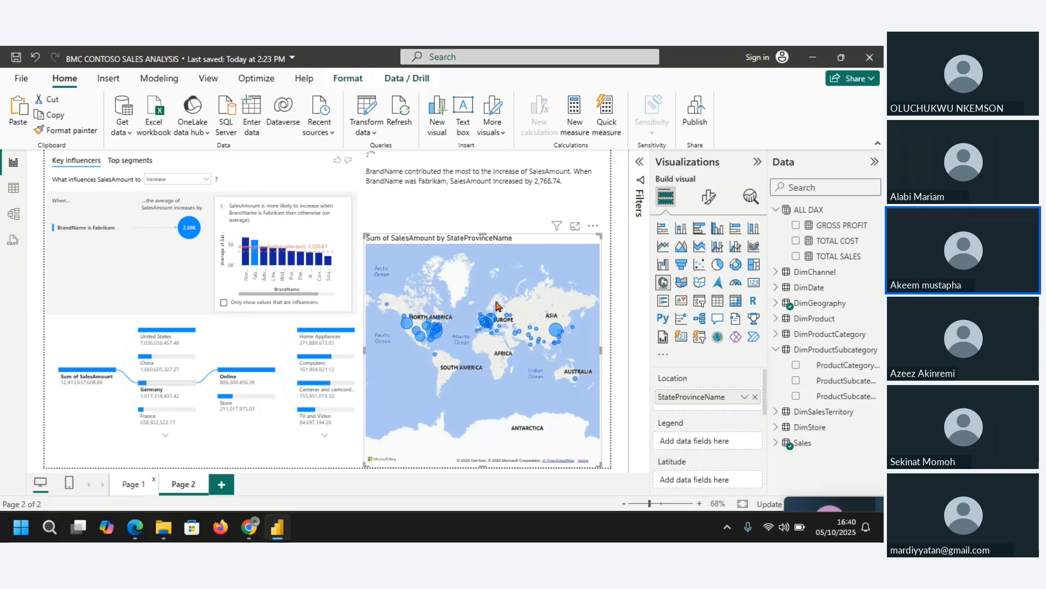
pyautogui.hotkey('ctrl', 'v')
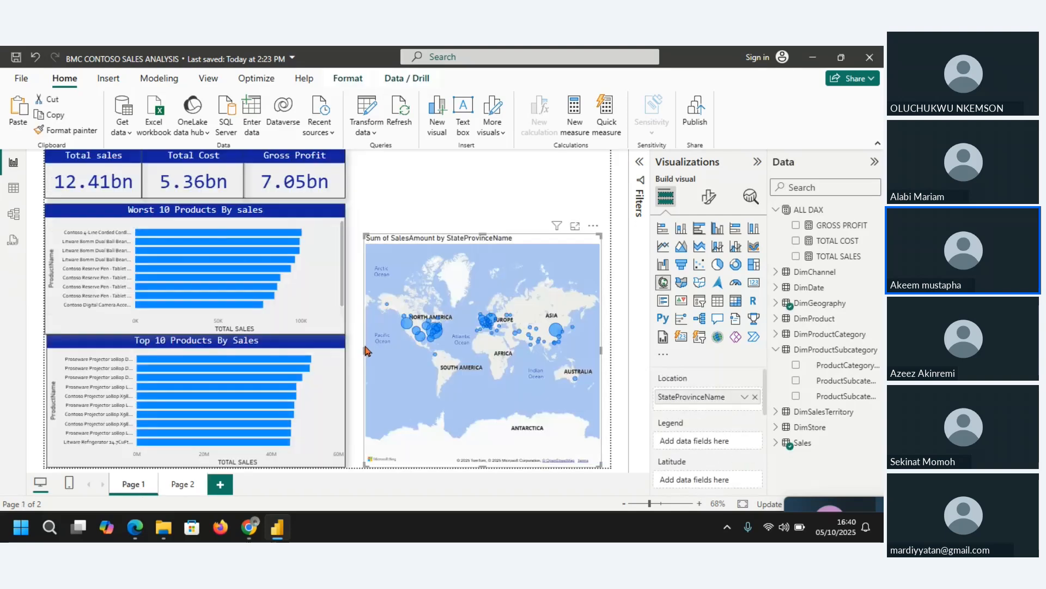
# Widen the map toward the bar charts and lower its top edge to leave room above it.
pyautogui.moveTo(364, 349); pyautogui.dragTo(352, 358)
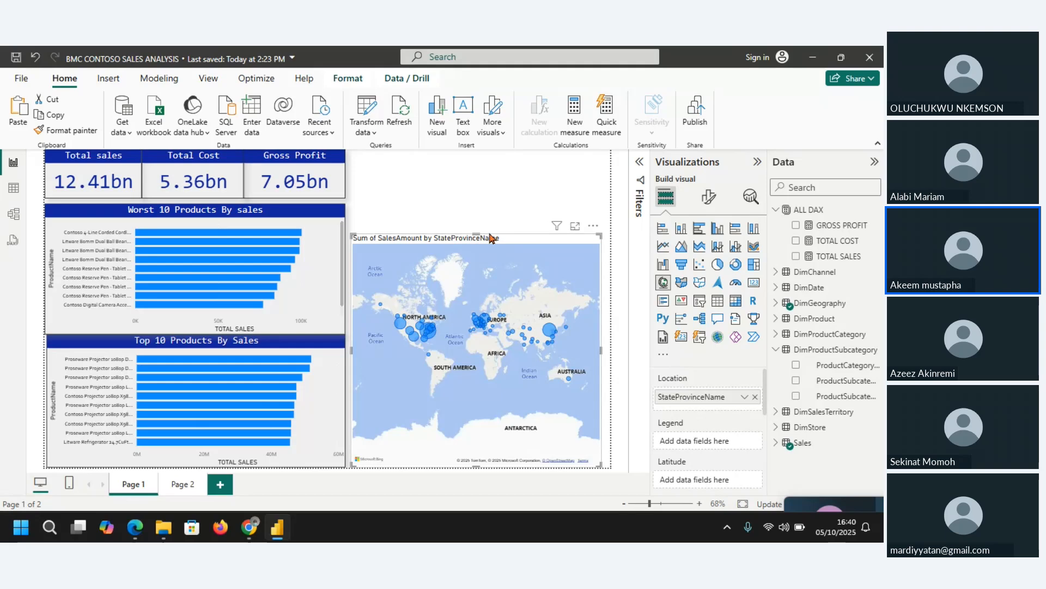
pyautogui.moveTo(477, 235); pyautogui.dragTo(480, 242)
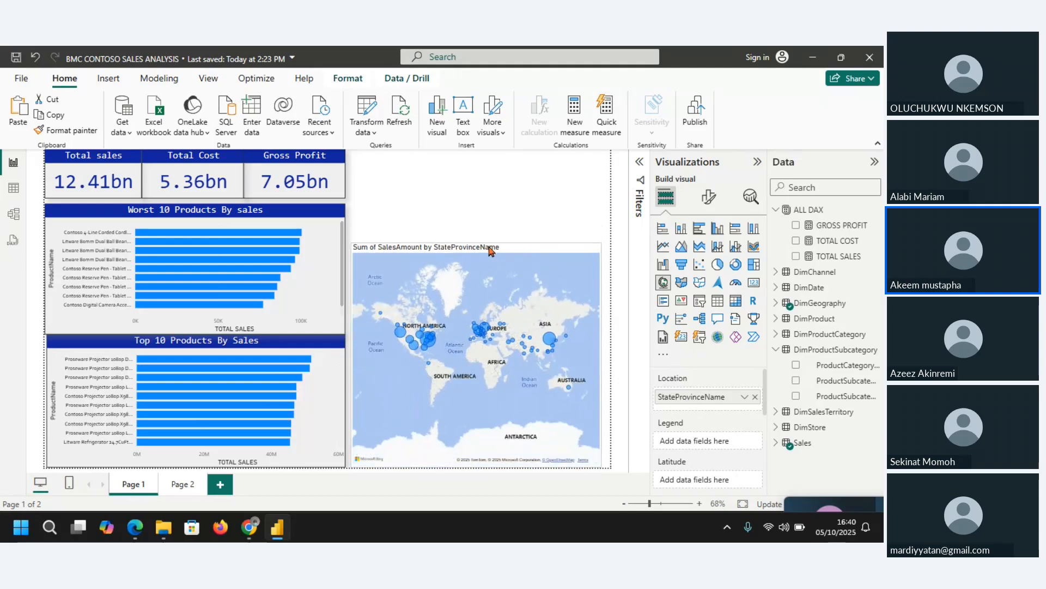
pyautogui.click(492, 252)
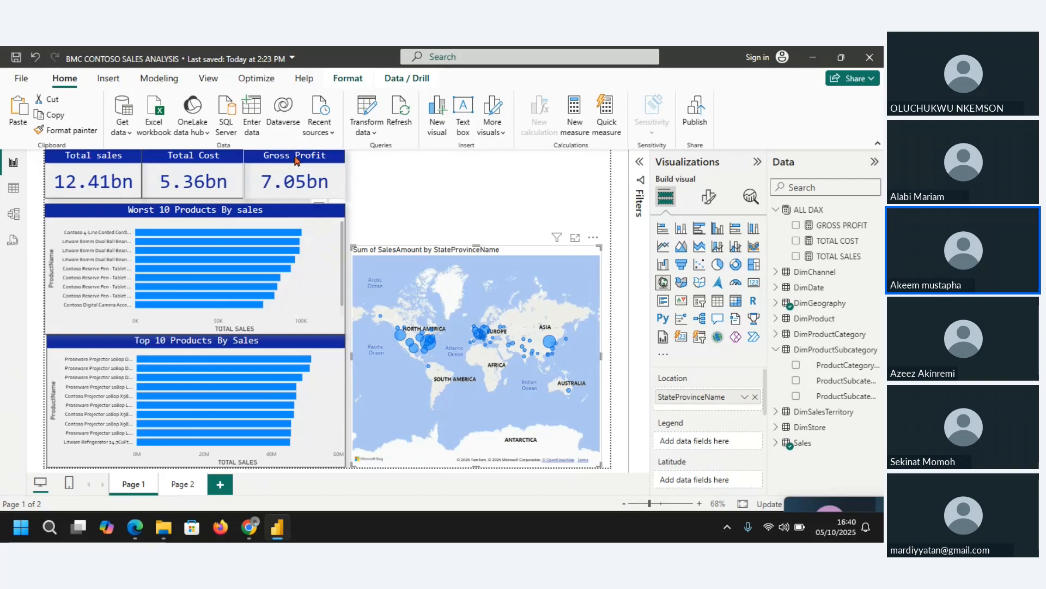
# Move the Gross Profit and Total Cost cards above the map and narrow the Gross Profit card slightly from its left edge.
pyautogui.moveTo(307, 158); pyautogui.dragTo(572, 209)
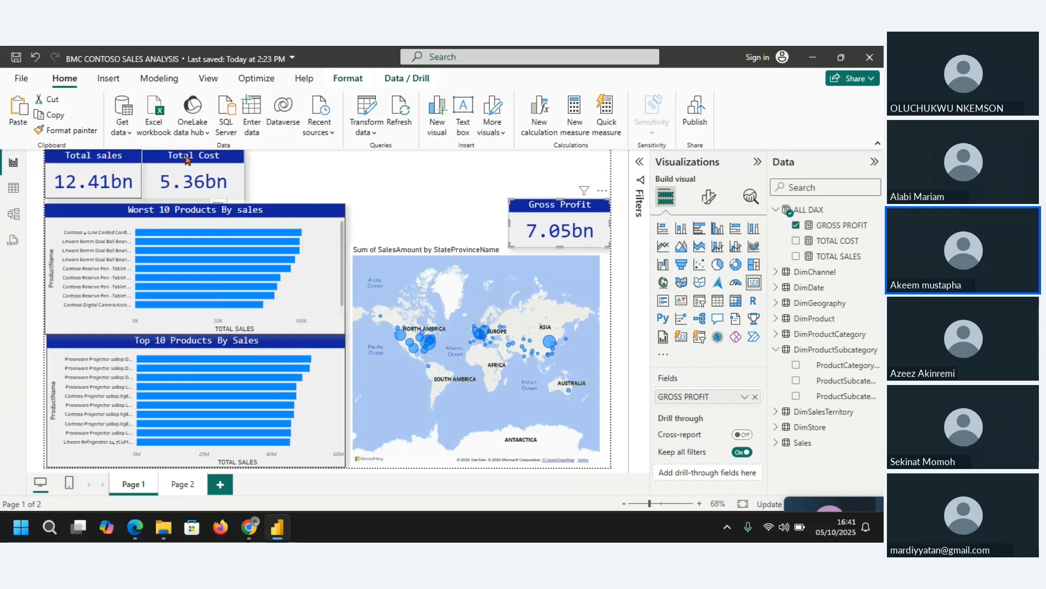
pyautogui.moveTo(186, 159); pyautogui.dragTo(451, 206)
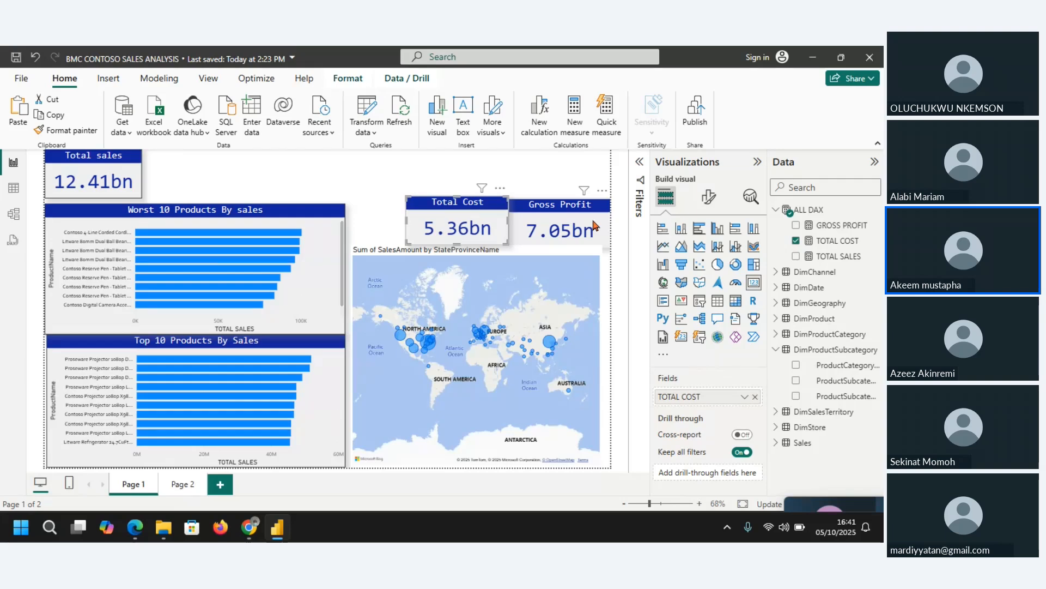
pyautogui.click(524, 227)
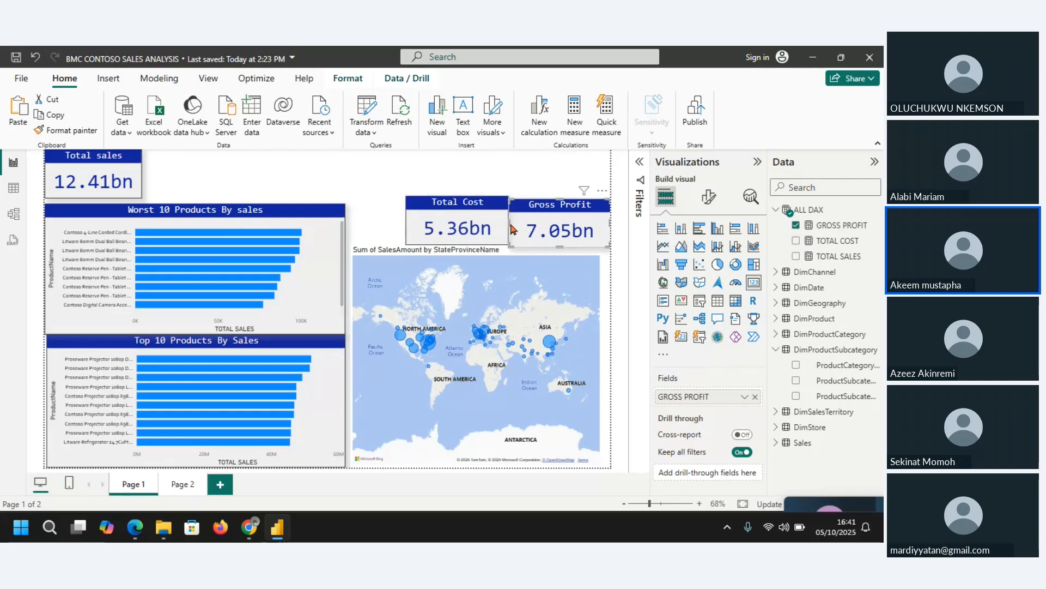
pyautogui.moveTo(510, 223); pyautogui.dragTo(522, 224)
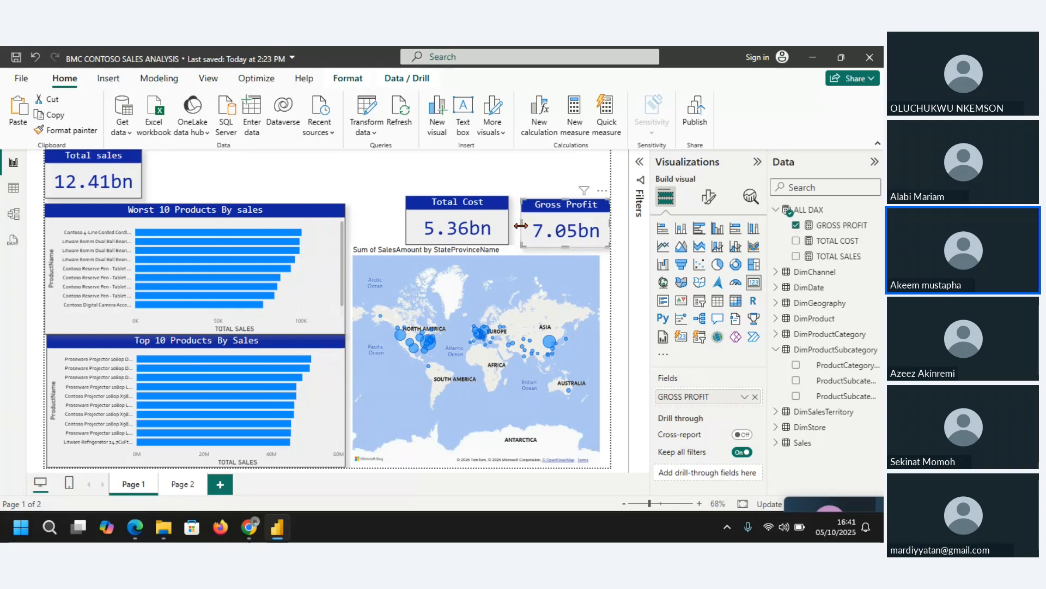
# Narrow the Total Cost card, align it beside Gross Profit, and place the Total sales card at the start of the row above the map.
pyautogui.click(464, 218)
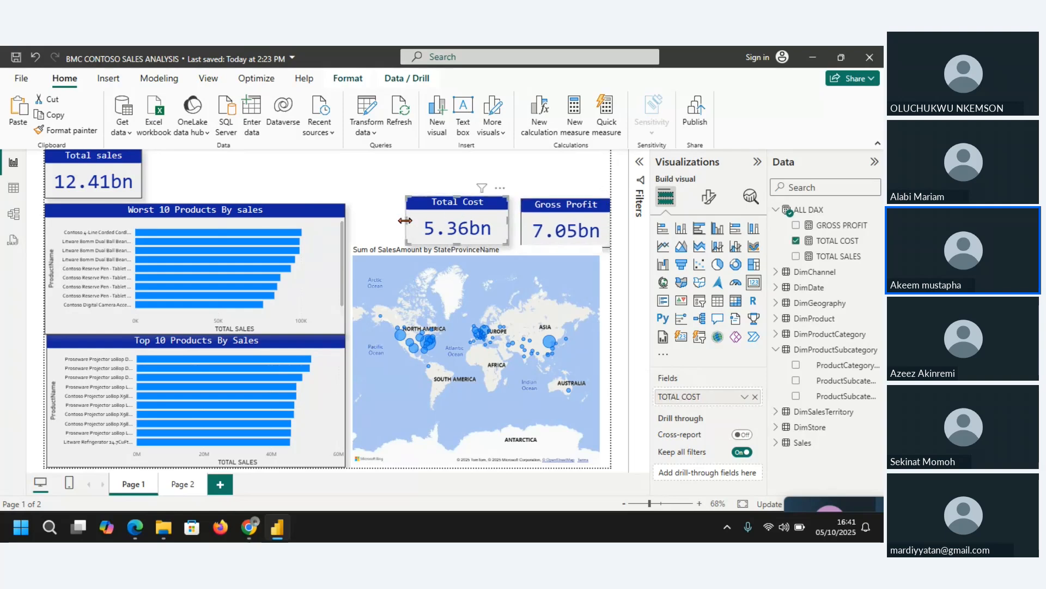
pyautogui.moveTo(405, 218); pyautogui.dragTo(419, 221)
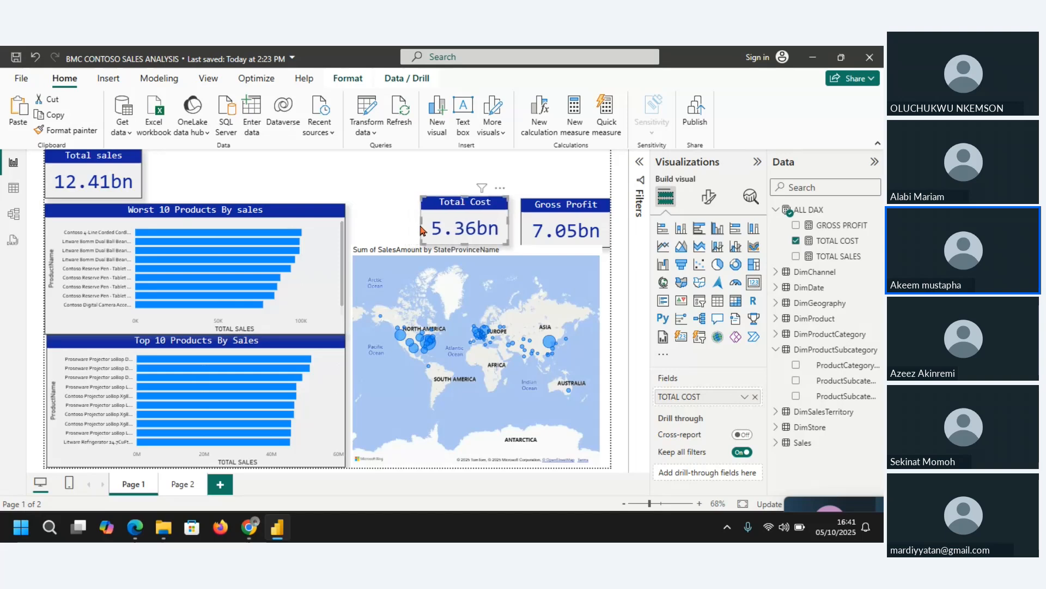
pyautogui.moveTo(480, 209); pyautogui.dragTo(494, 210)
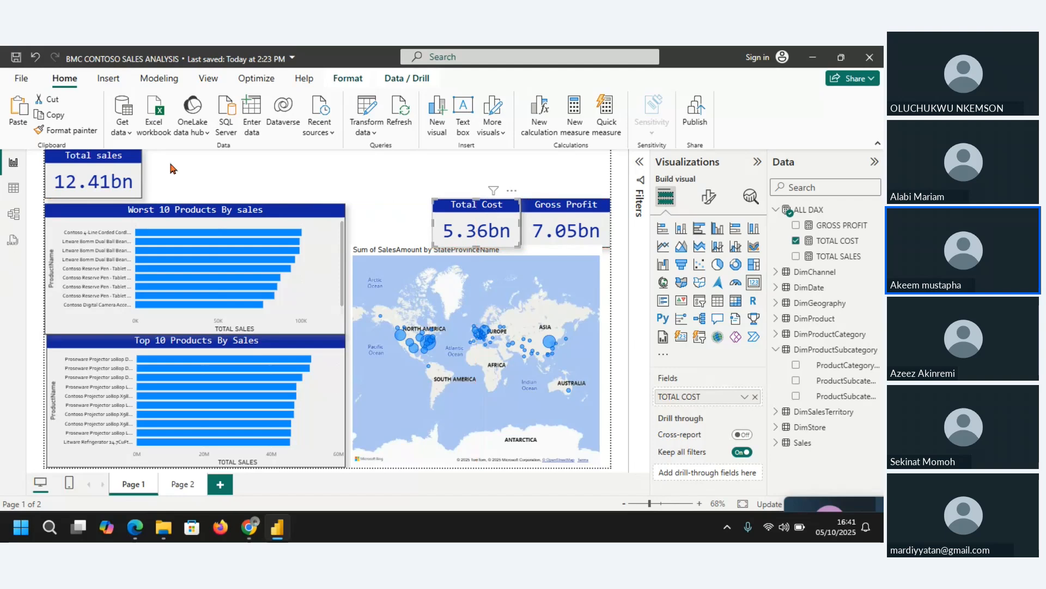
pyautogui.moveTo(108, 156); pyautogui.dragTo(419, 204)
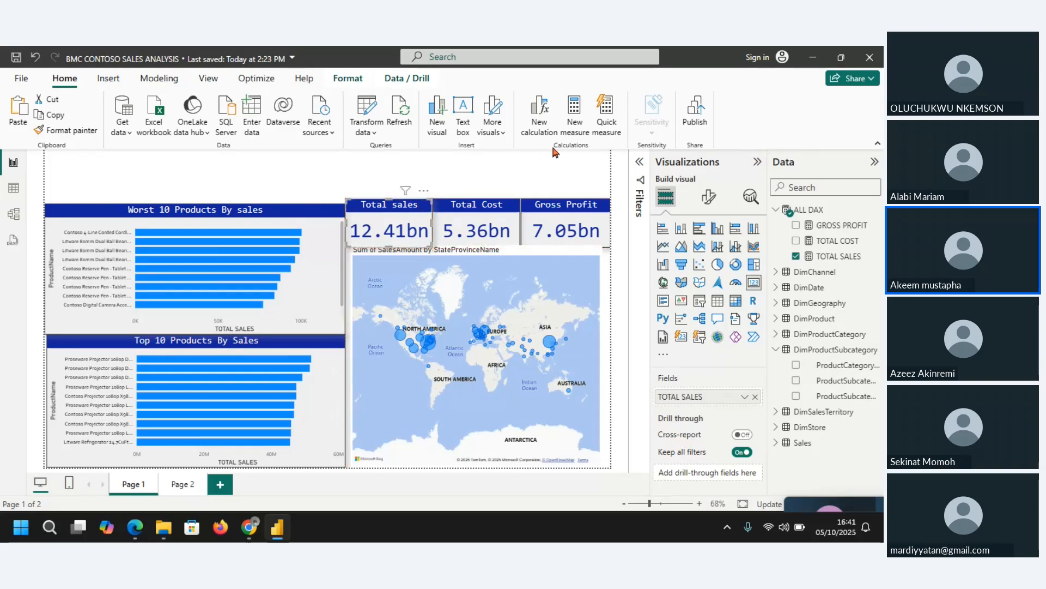
pyautogui.click(522, 177)
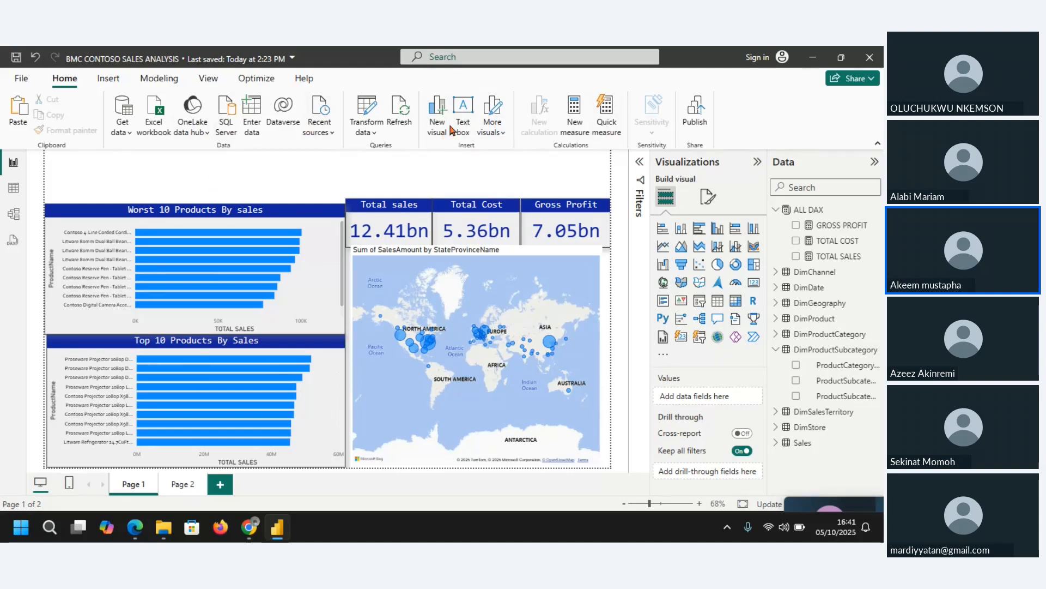
# Insert a text box and fit it into the empty strip above the "Worst 10 Products By sales" chart, matching the chart's width.
pyautogui.click(463, 113)
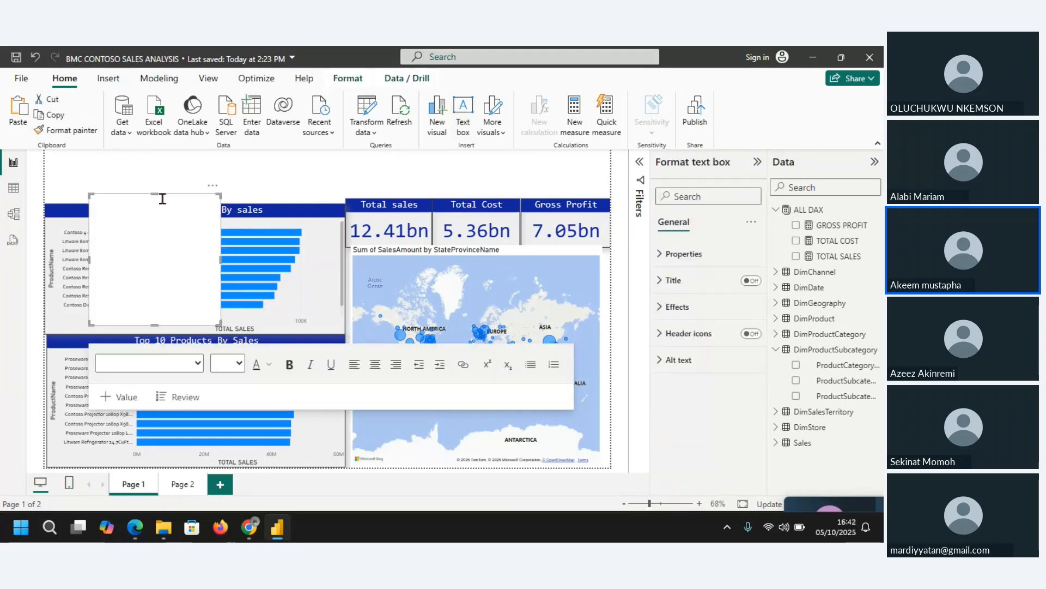
pyautogui.moveTo(208, 188); pyautogui.dragTo(165, 142)
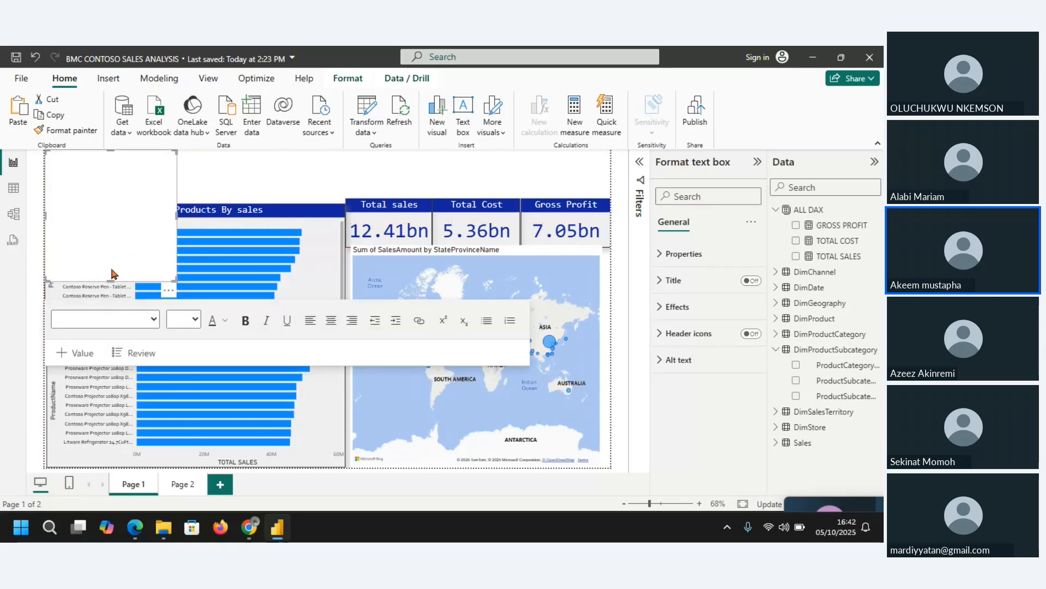
pyautogui.moveTo(109, 278); pyautogui.dragTo(125, 198)
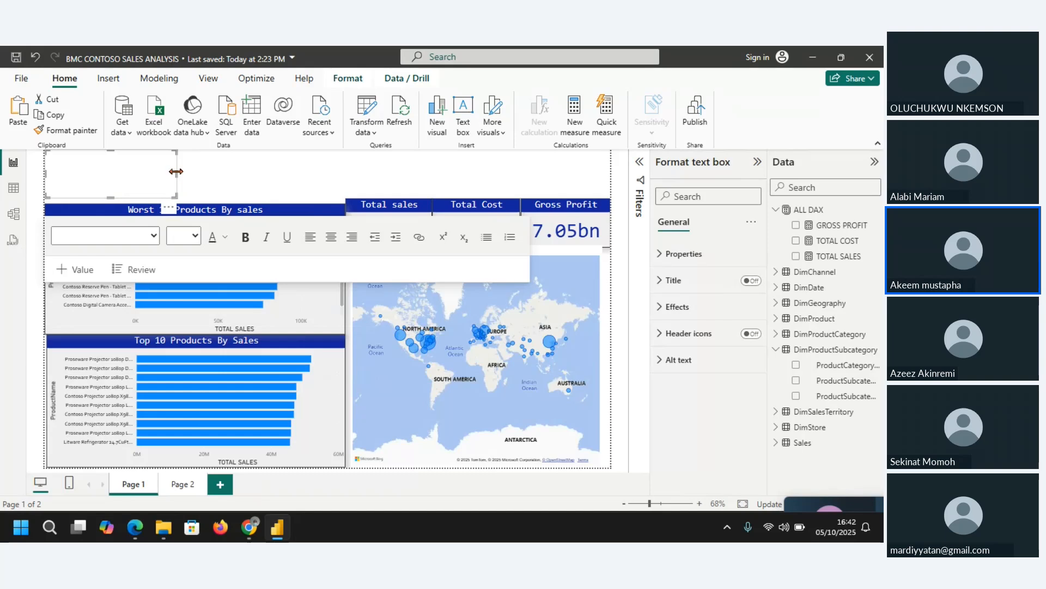
pyautogui.moveTo(177, 174); pyautogui.dragTo(344, 170)
# Enter the heading "BMC CONTOSO SALES DASHBOARD" in the new text box.
pyautogui.click(199, 170)
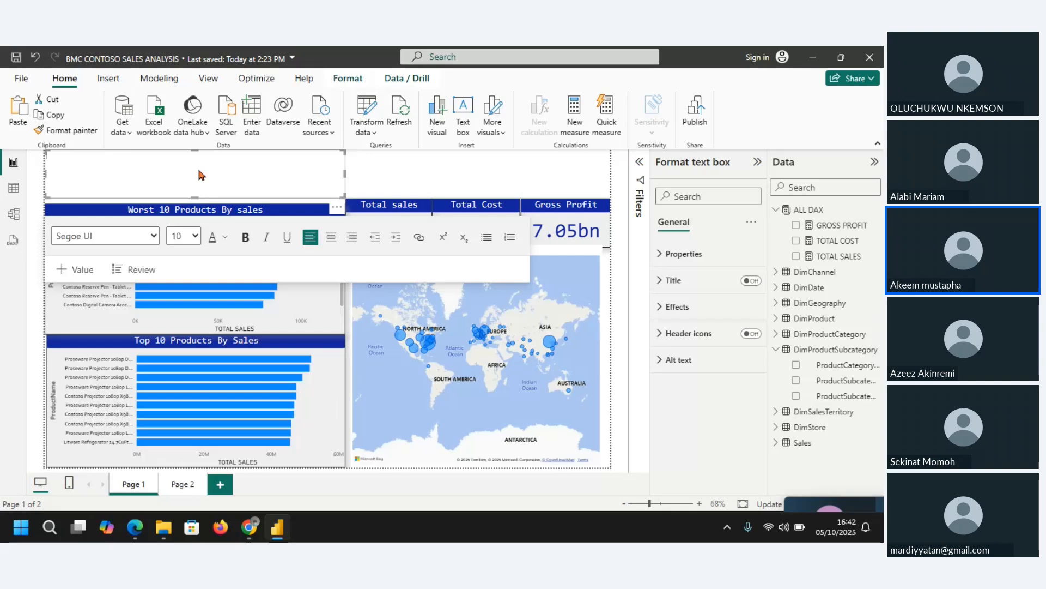
pyautogui.write('BMC')
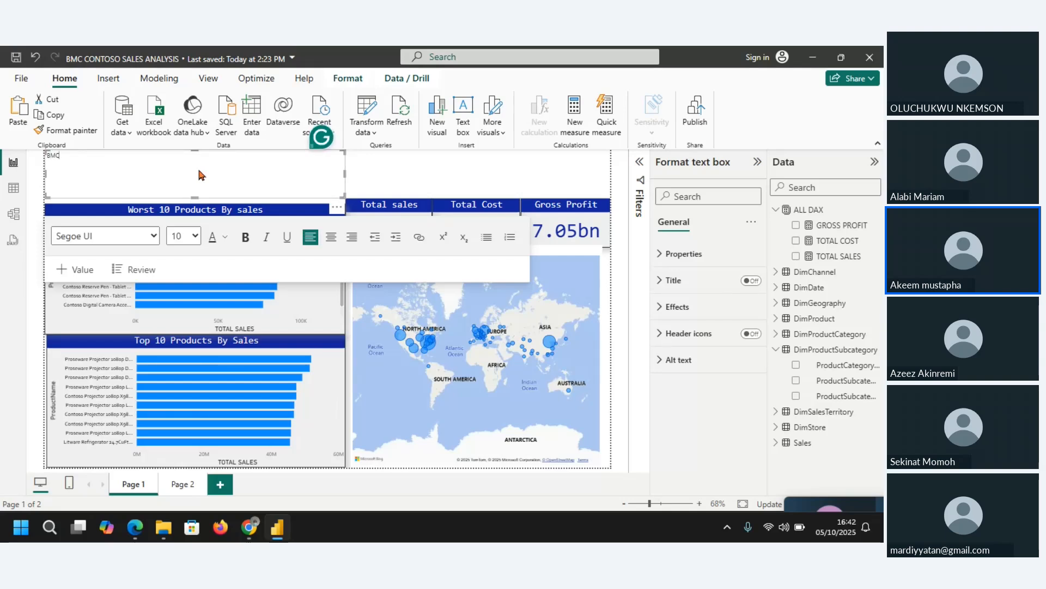
pyautogui.write(' COS')
pyautogui.write('TOSO')
pyautogui.write(' SALES')
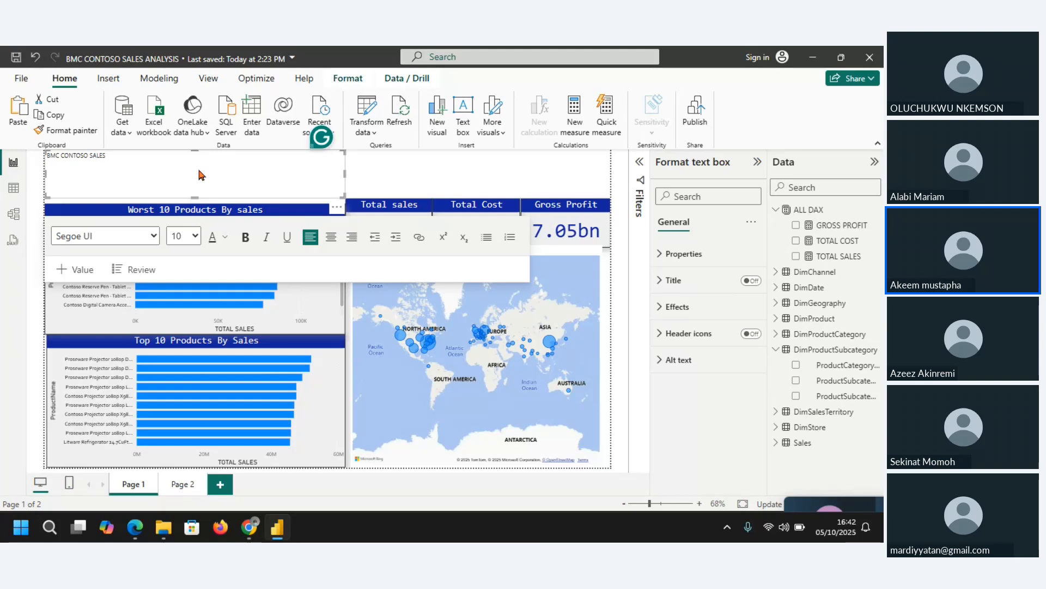
pyautogui.write(' DASHBOARD')
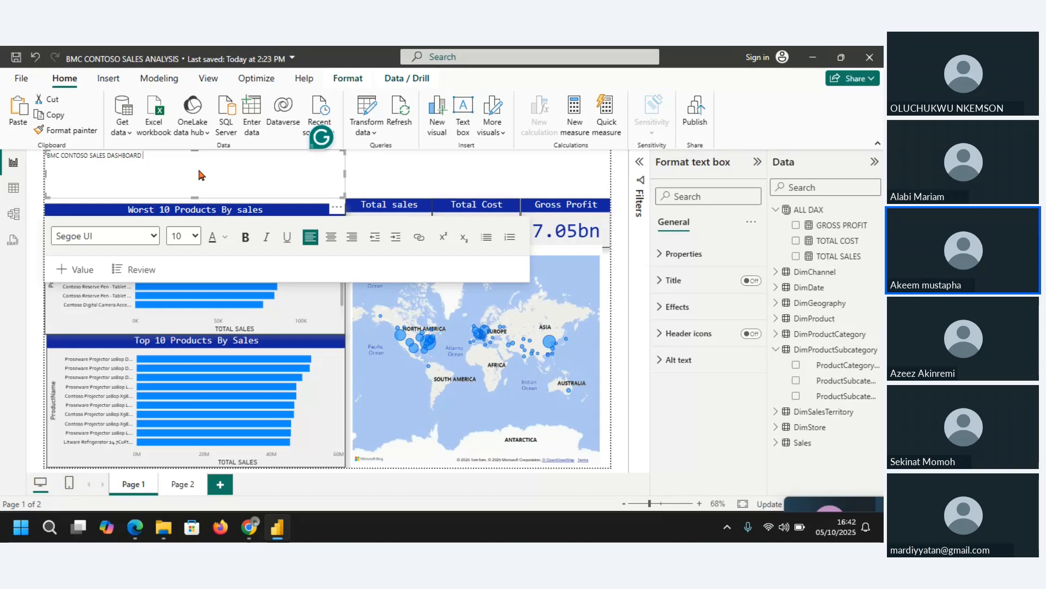
# Append "OCT 2025" to the heading and format the whole text bold at size 20.
pyautogui.write(' OCT')
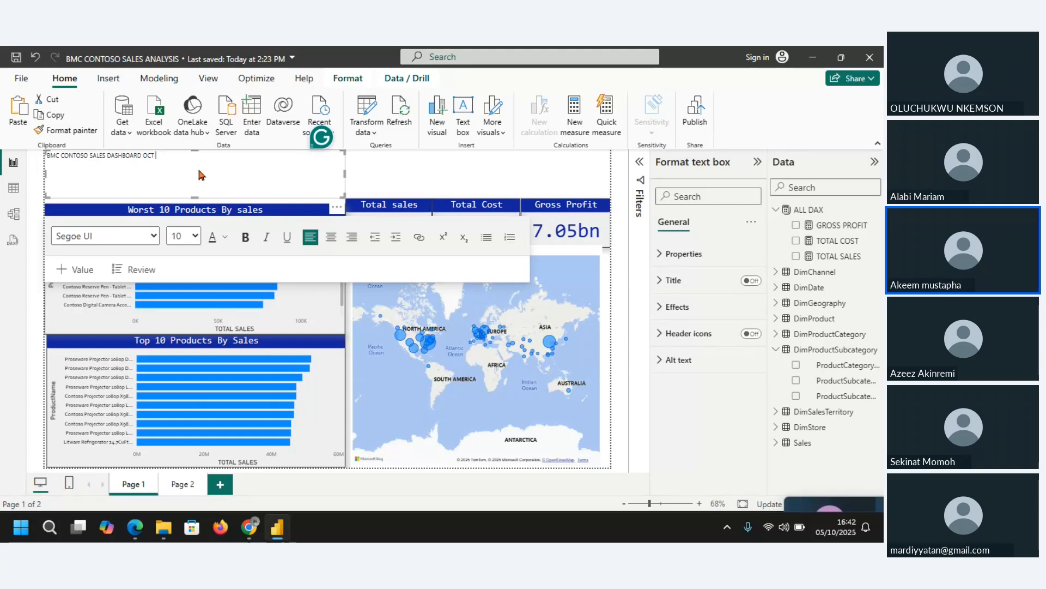
pyautogui.write(' 2025')
pyautogui.hotkey('ctrl', 'a')
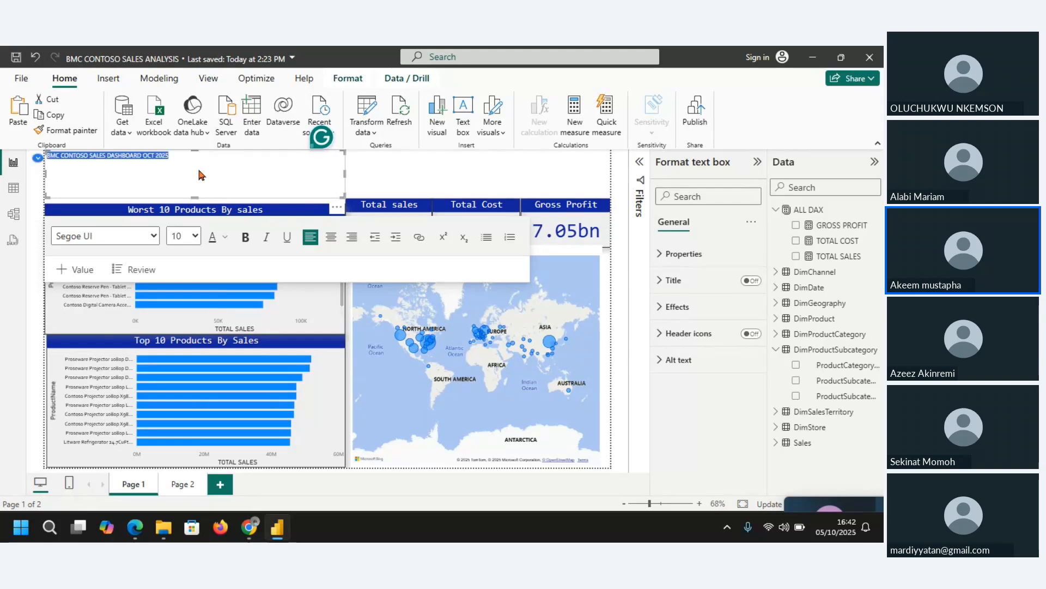
pyautogui.click(245, 237)
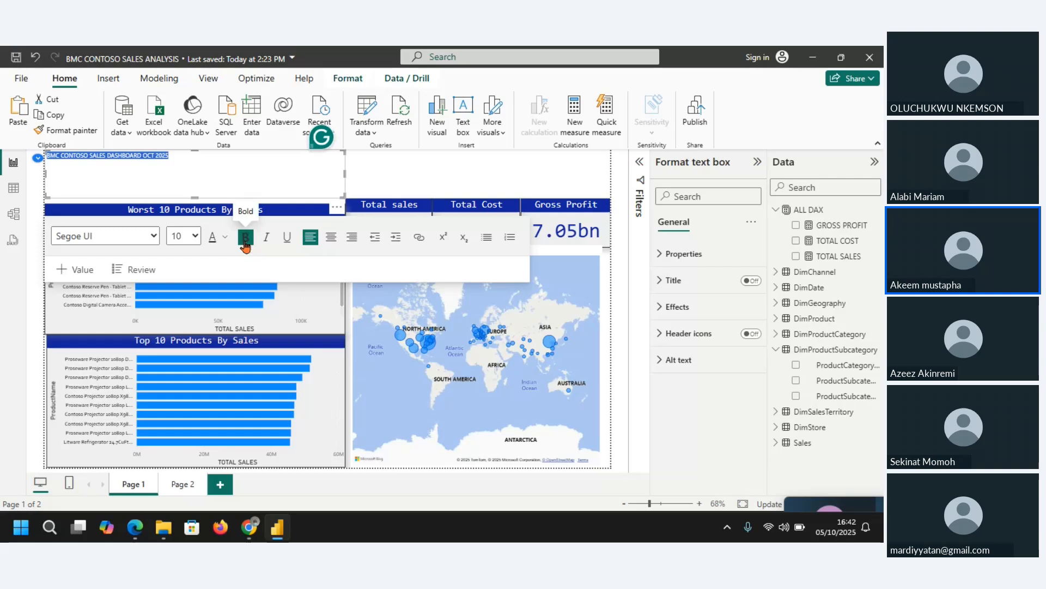
pyautogui.click(195, 239)
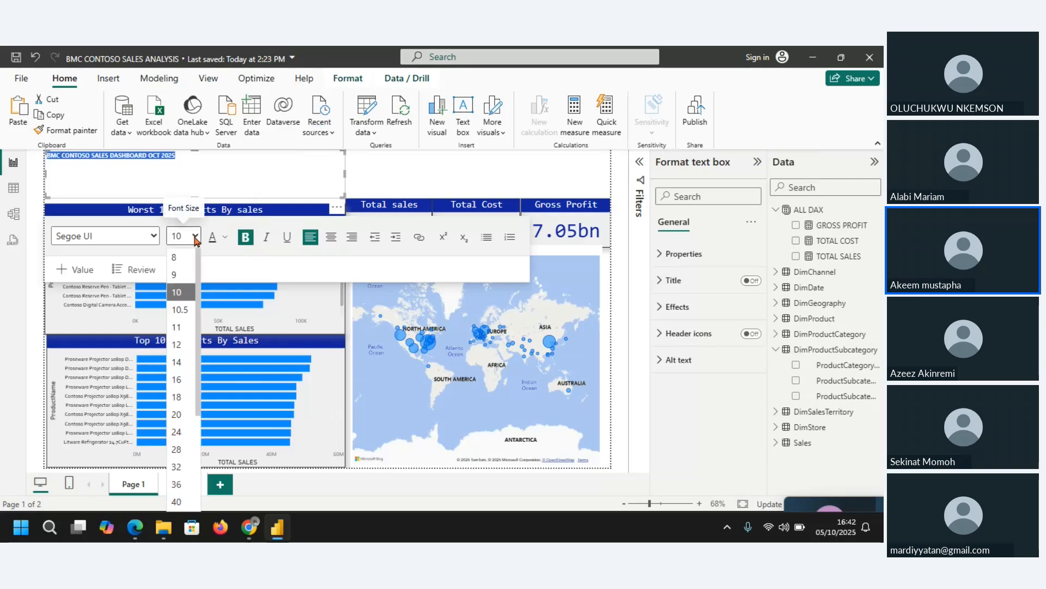
pyautogui.click(175, 414)
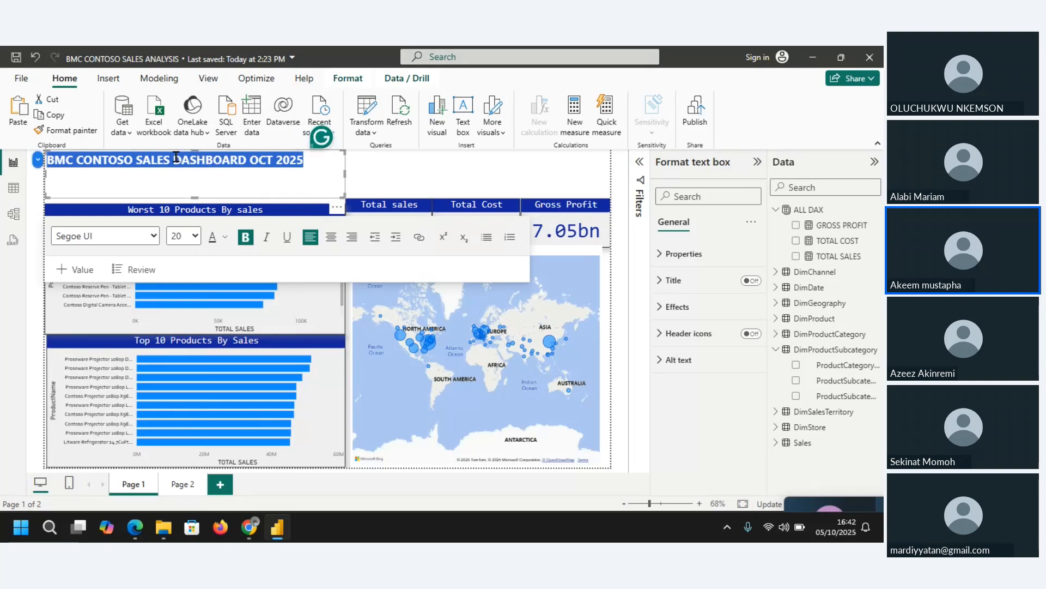
# Break the heading into two lines: "BMC CONTOSO" first and "SALES DASHBOARD OCT 2025" below it.
pyautogui.click(249, 161)
pyautogui.press('Return')
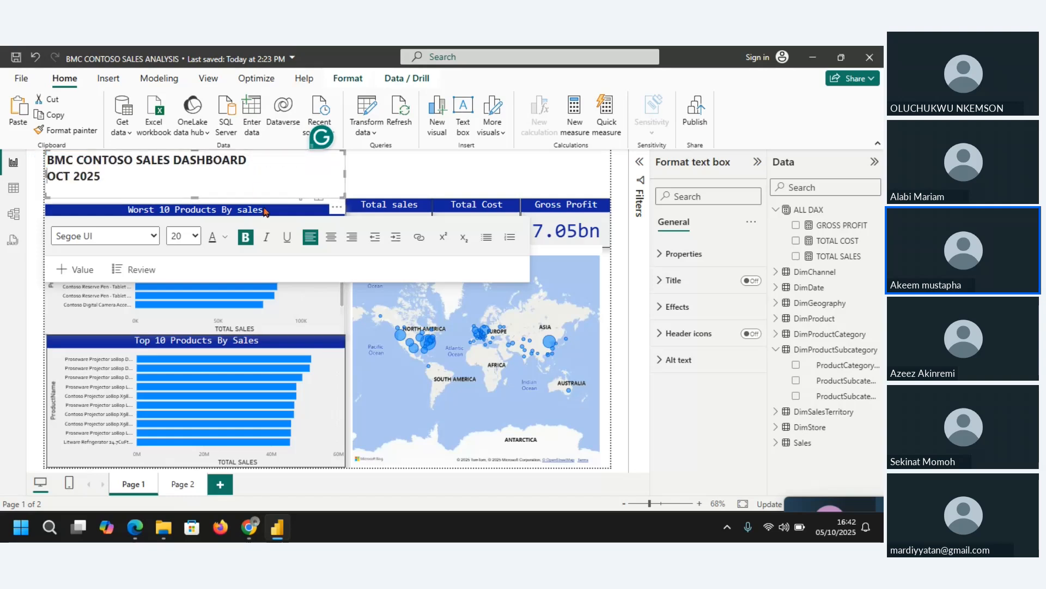
pyautogui.moveTo(119, 172); pyautogui.dragTo(51, 175)
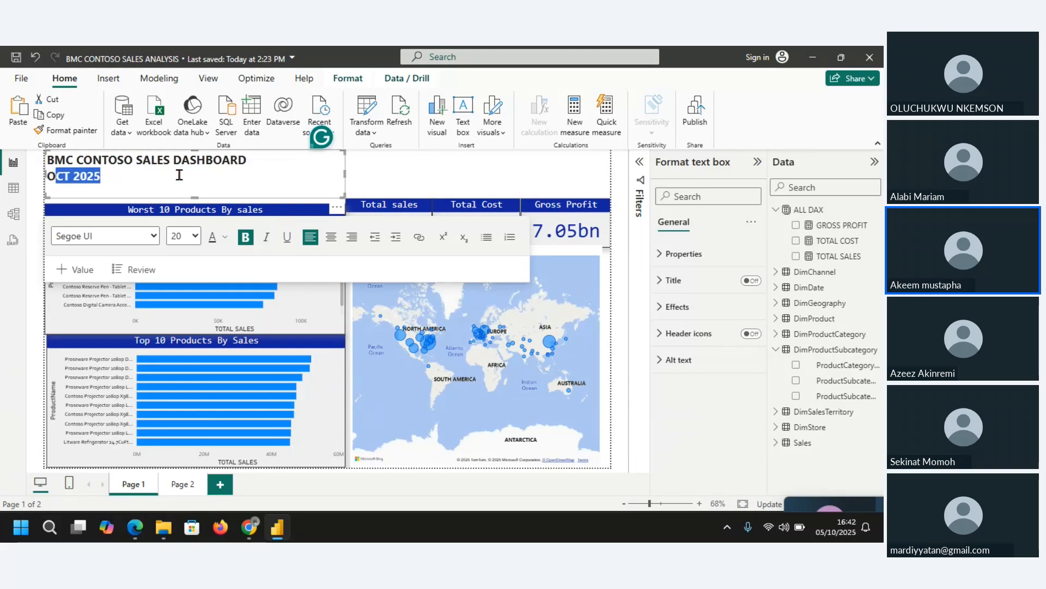
pyautogui.click(134, 176)
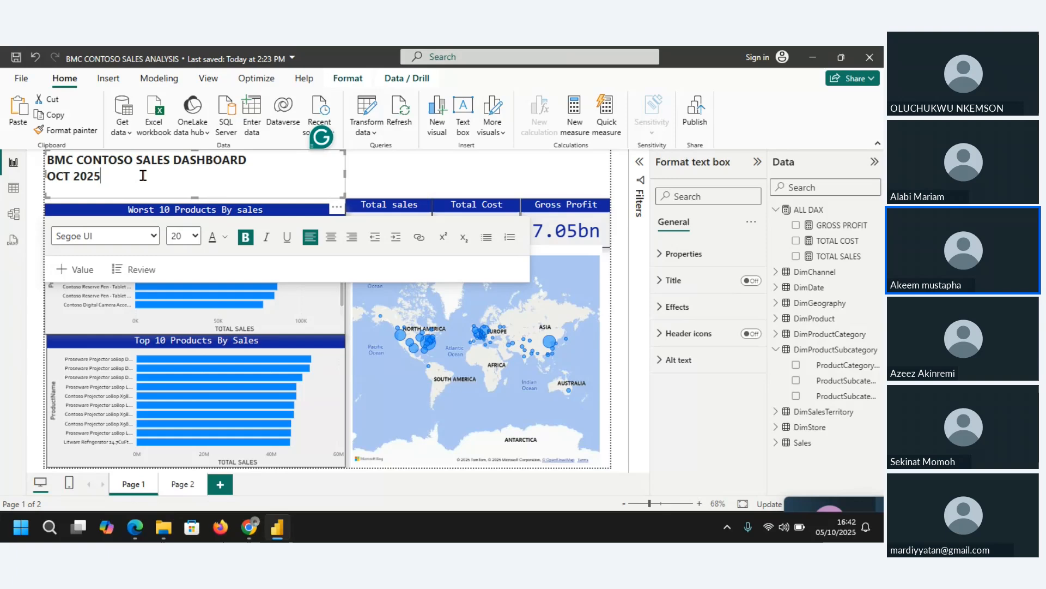
pyautogui.click(173, 159)
pyautogui.press('Return')
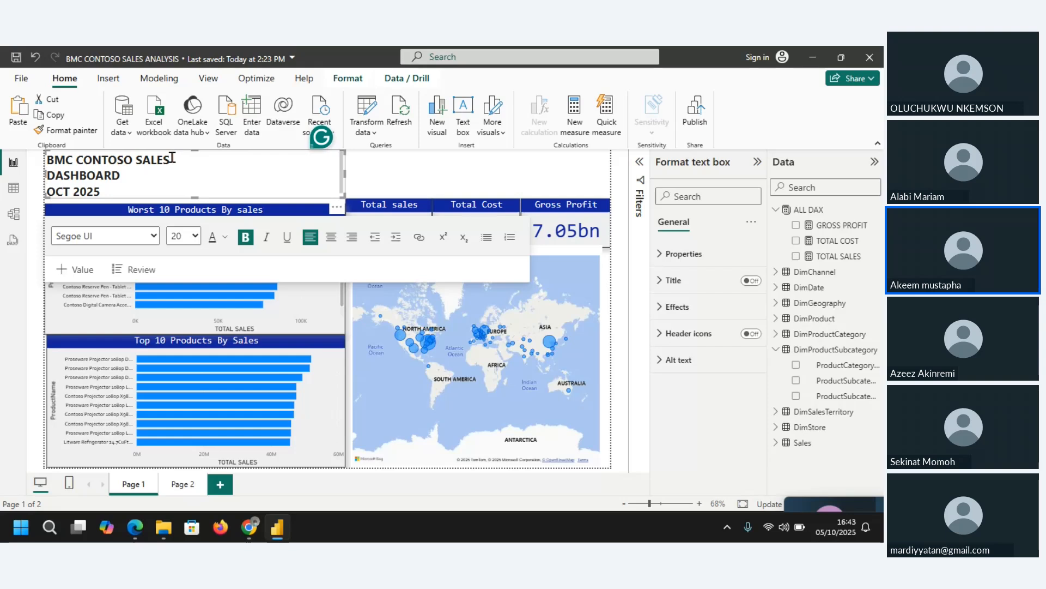
pyautogui.press('Delete')
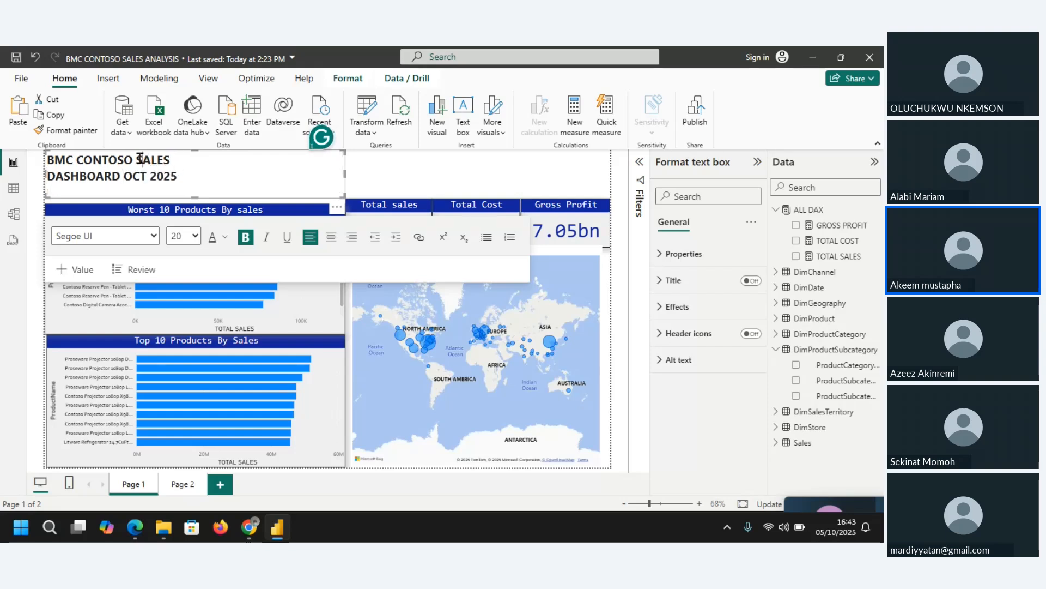
pyautogui.press('Return')
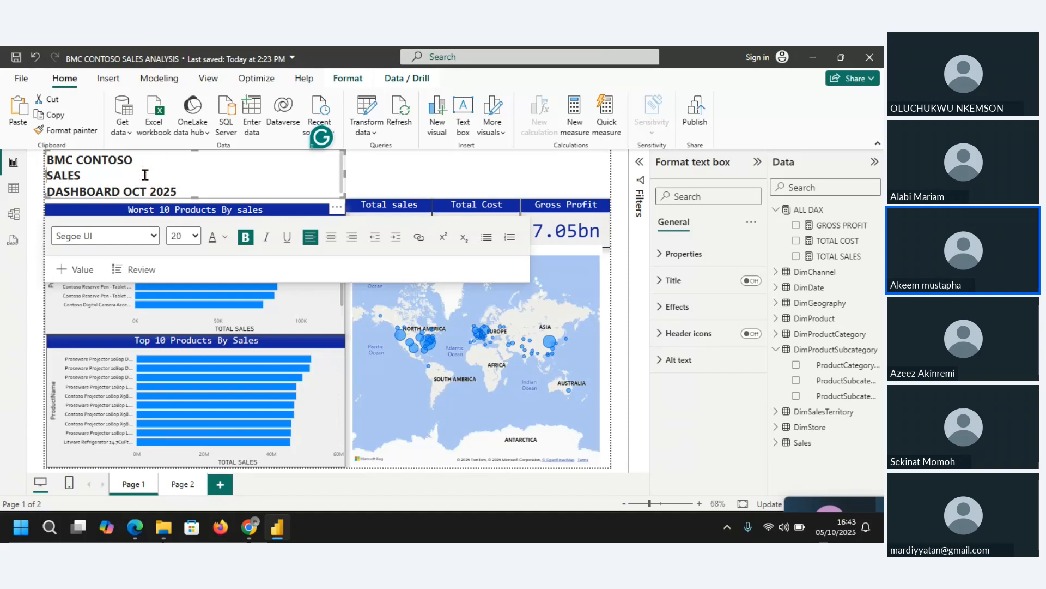
pyautogui.press('BackSpace')
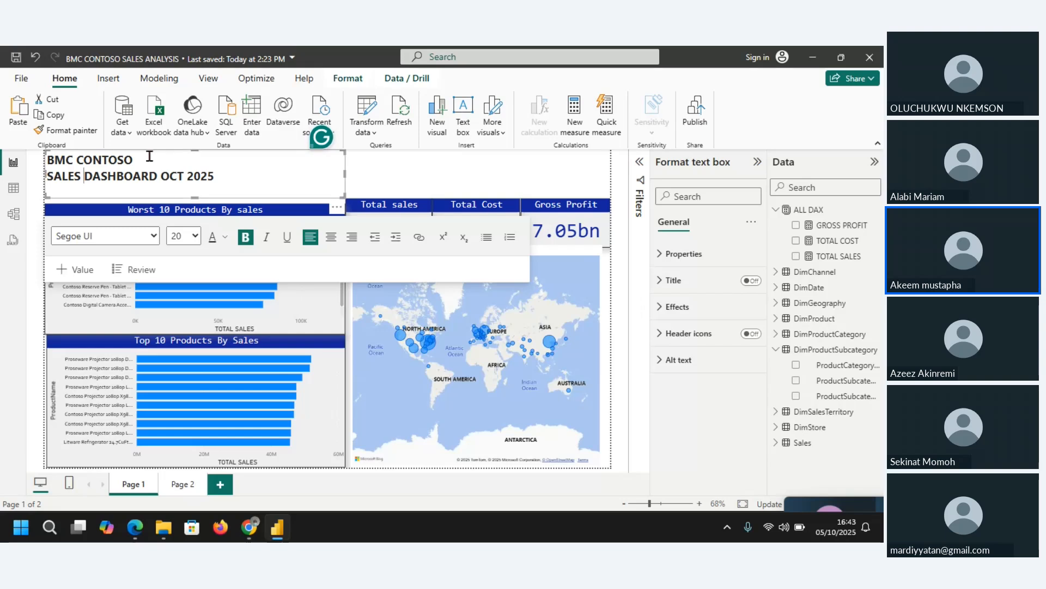
# Centre the heading line "BMC CONTOSO", enlarge it to size 36 and colour it dark blue.
pyautogui.moveTo(137, 160); pyautogui.dragTo(47, 160)
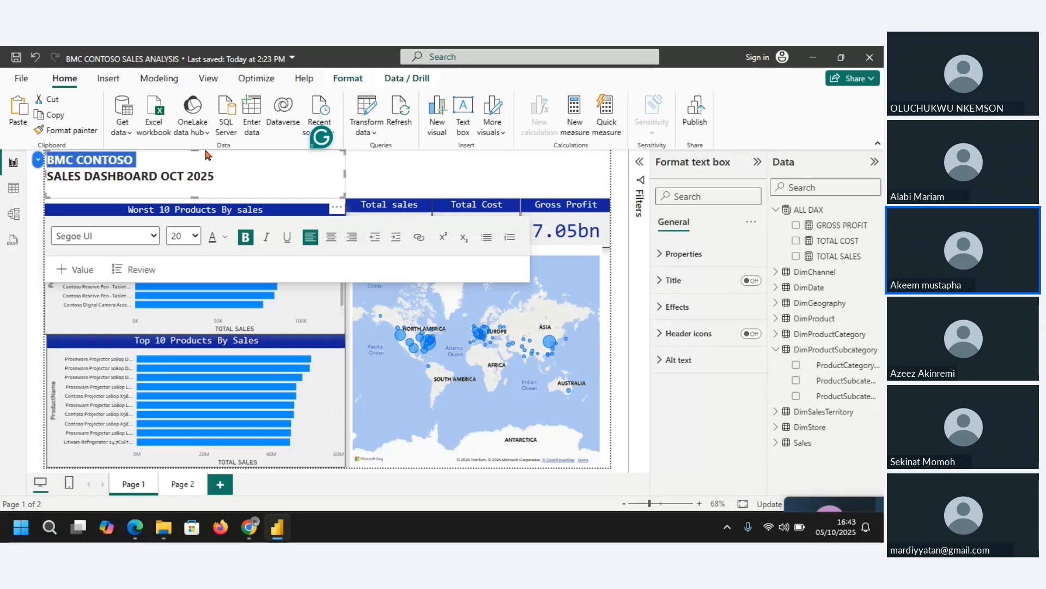
pyautogui.click(332, 239)
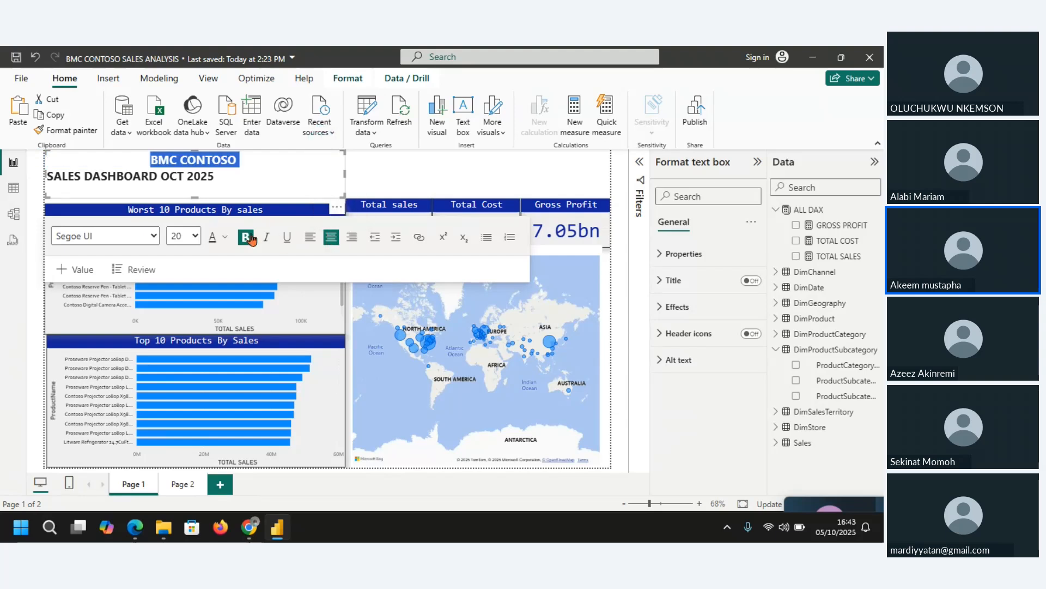
pyautogui.click(195, 235)
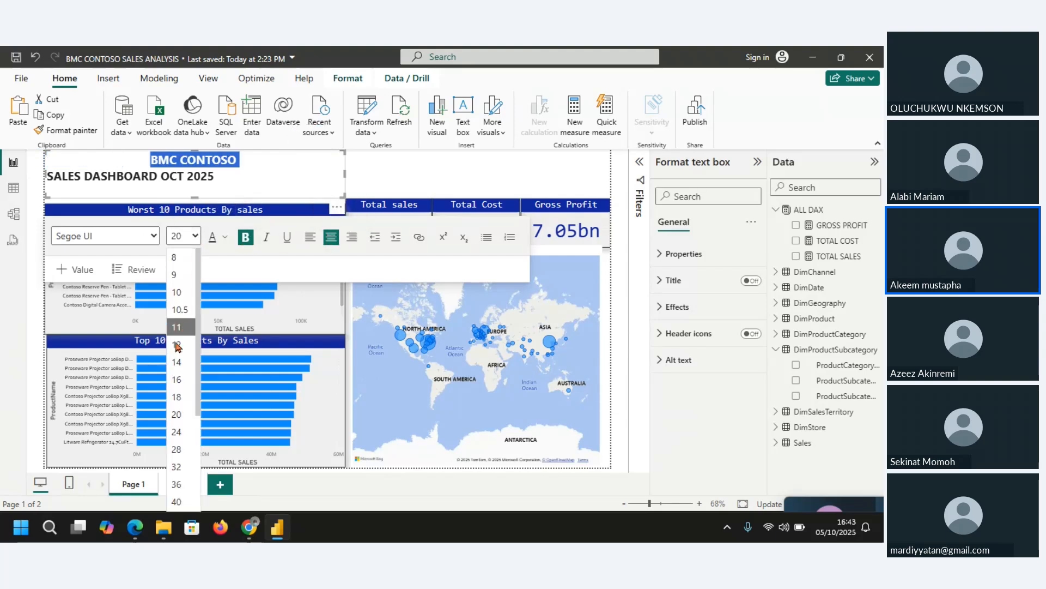
pyautogui.click(176, 484)
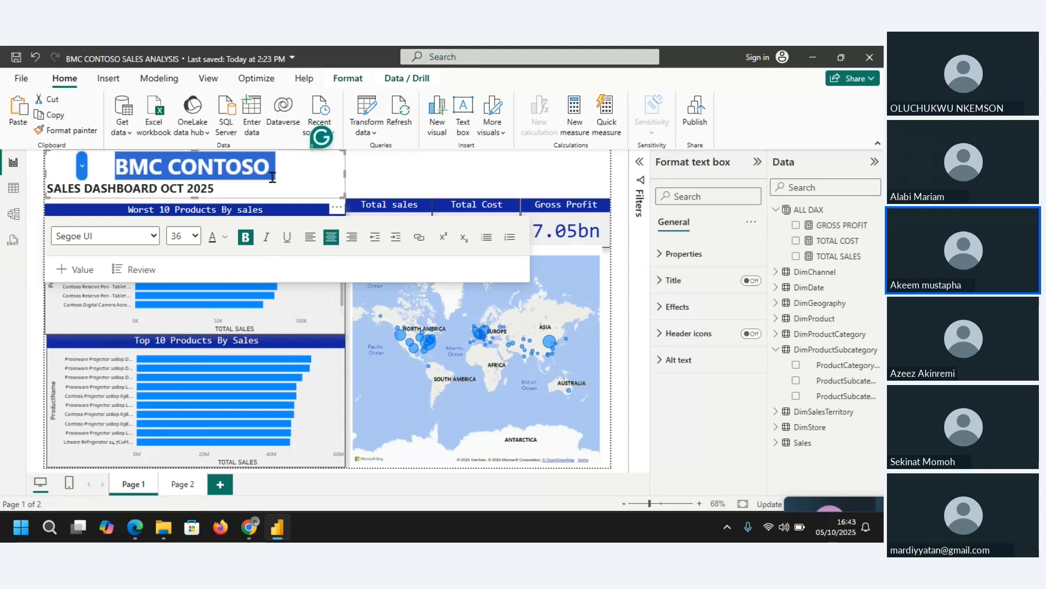
pyautogui.click(217, 243)
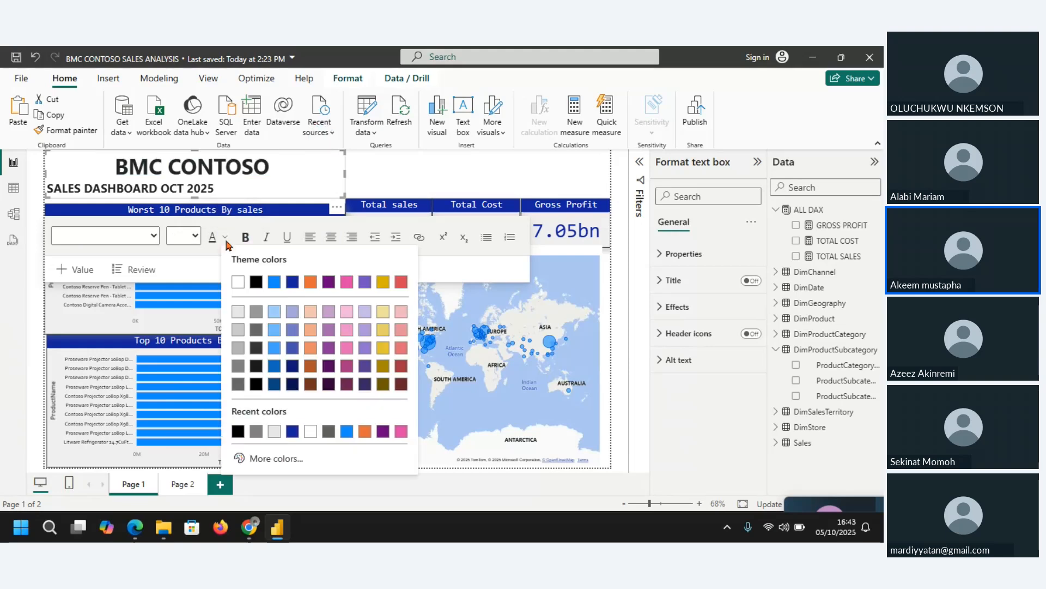
pyautogui.click(293, 432)
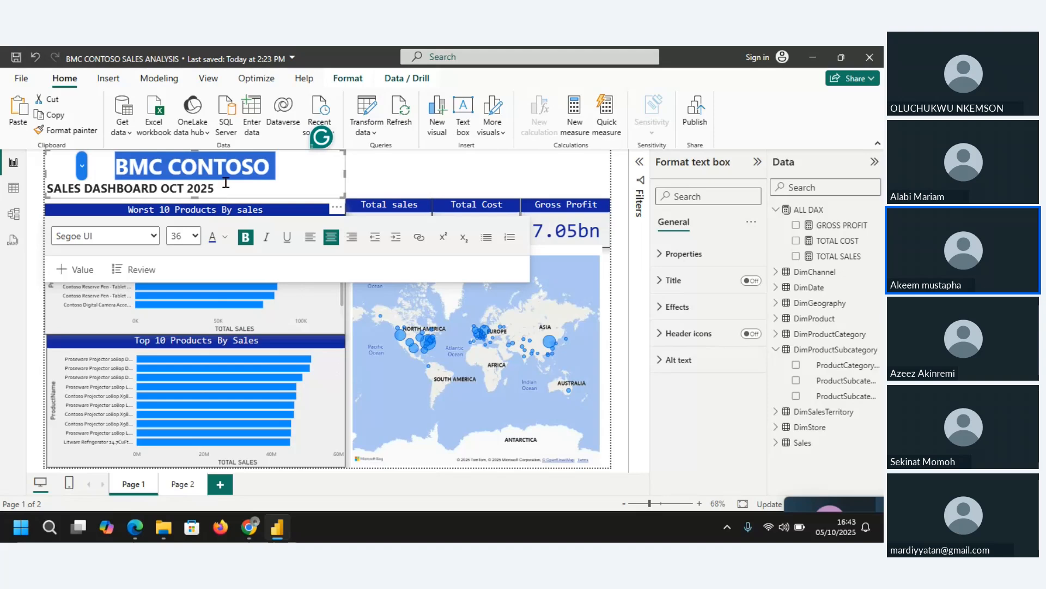
# Centre the second heading line "SALES DASHBOARD OCT 2025" and leave the text box.
pyautogui.moveTo(225, 183); pyautogui.dragTo(50, 178)
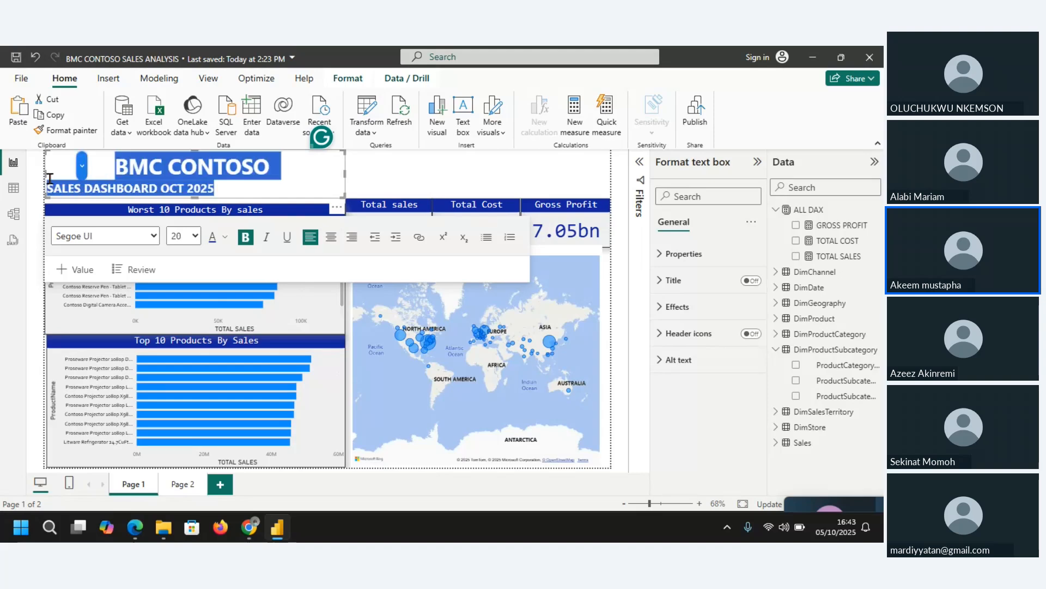
pyautogui.click(228, 188)
pyautogui.moveTo(227, 188); pyautogui.dragTo(48, 184)
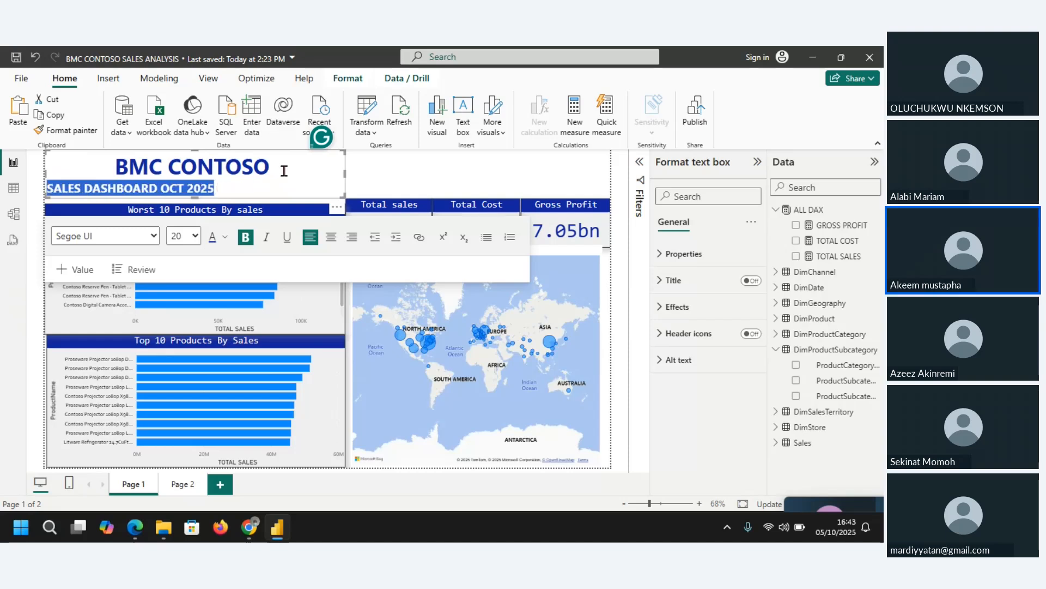
pyautogui.click(332, 238)
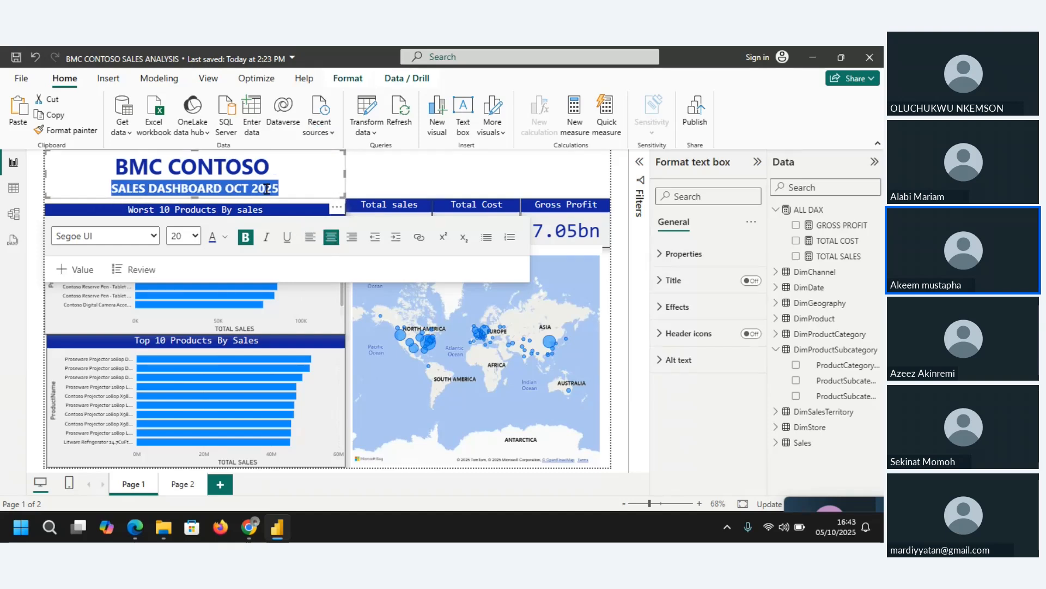
pyautogui.click(286, 187)
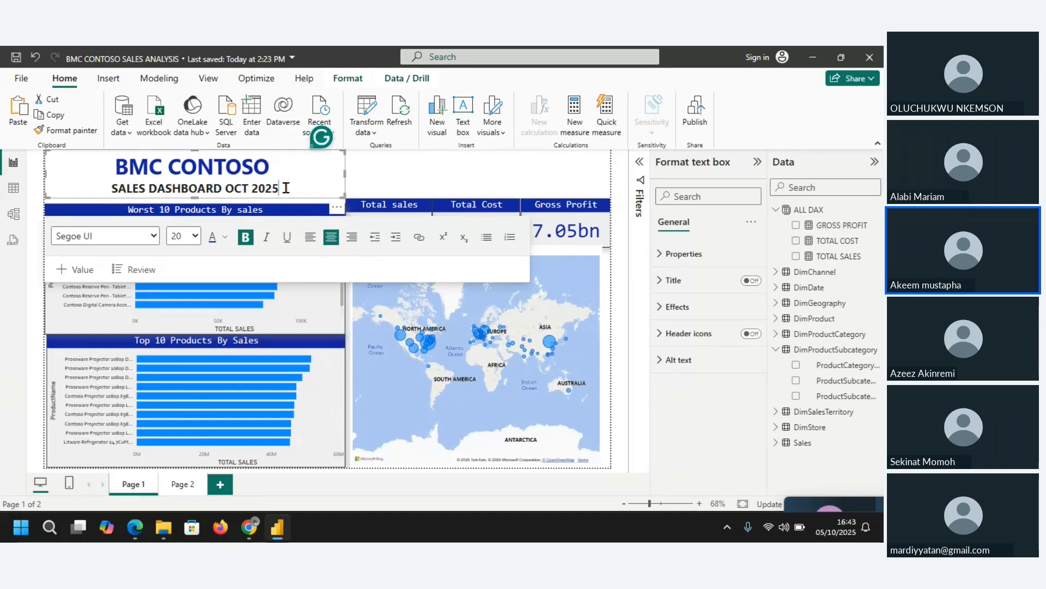
pyautogui.click(271, 166)
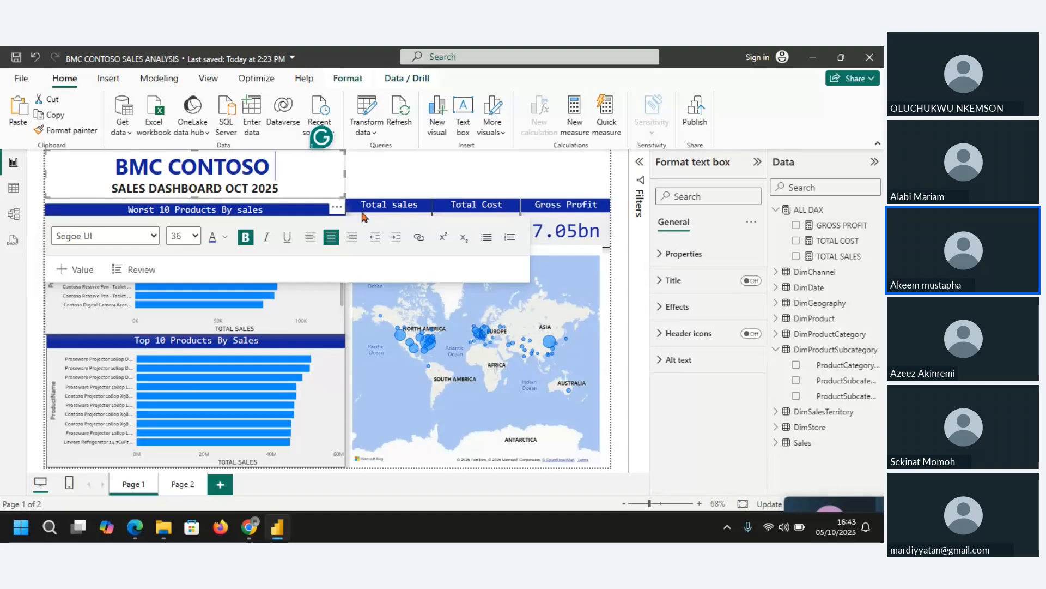
pyautogui.click(434, 174)
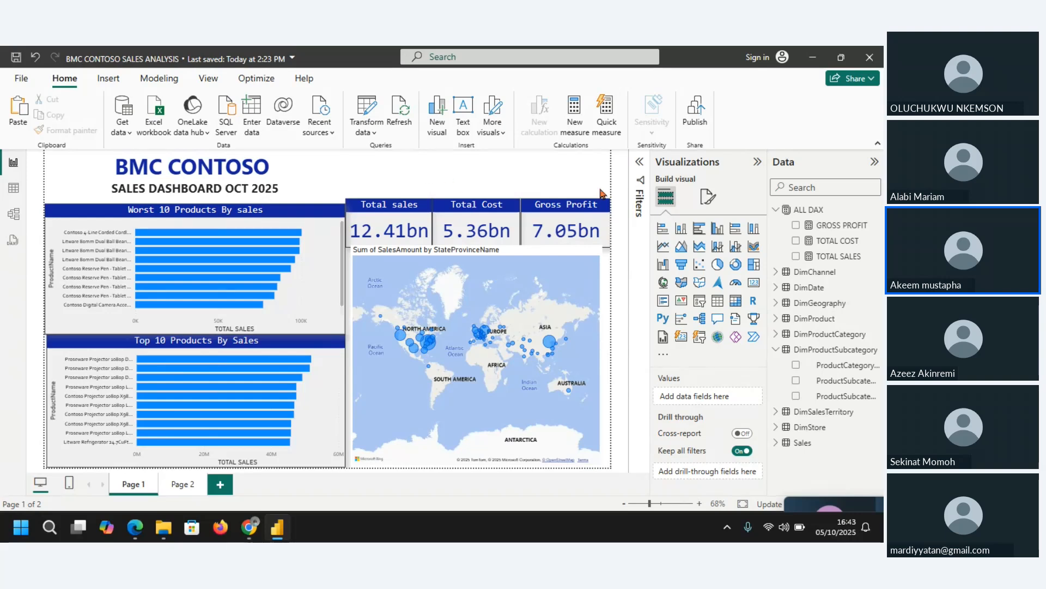
pyautogui.click(391, 203)
pyautogui.moveTo(388, 197); pyautogui.dragTo(389, 192)
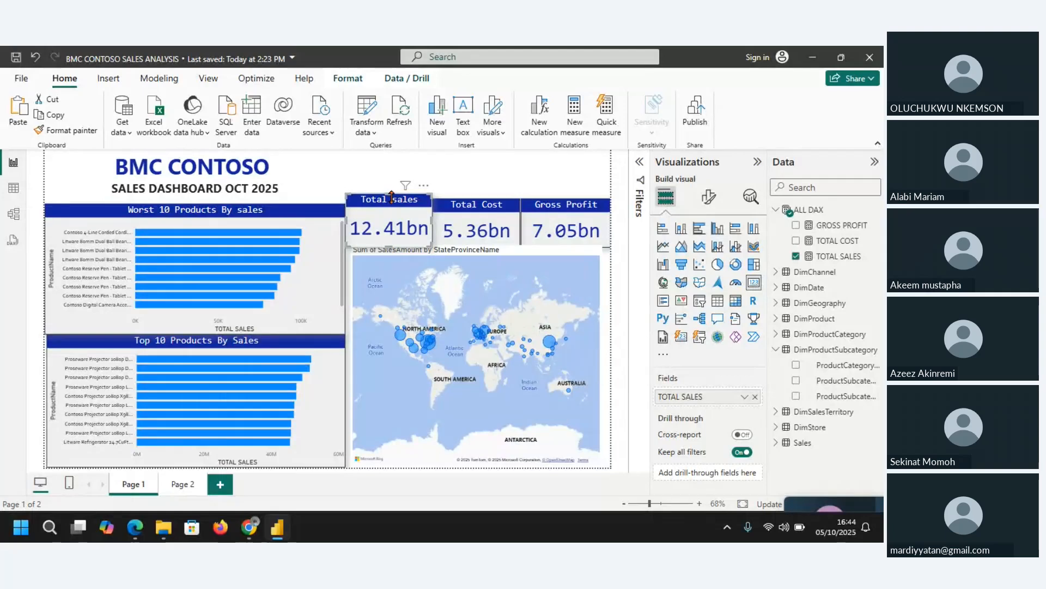
pyautogui.moveTo(391, 196); pyautogui.dragTo(391, 201)
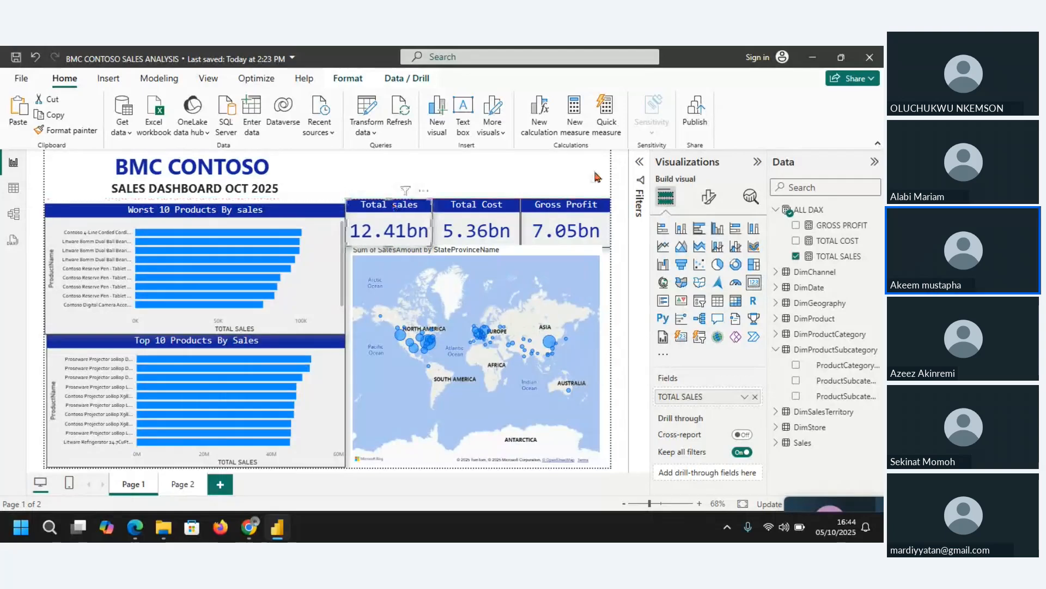
pyautogui.click(596, 176)
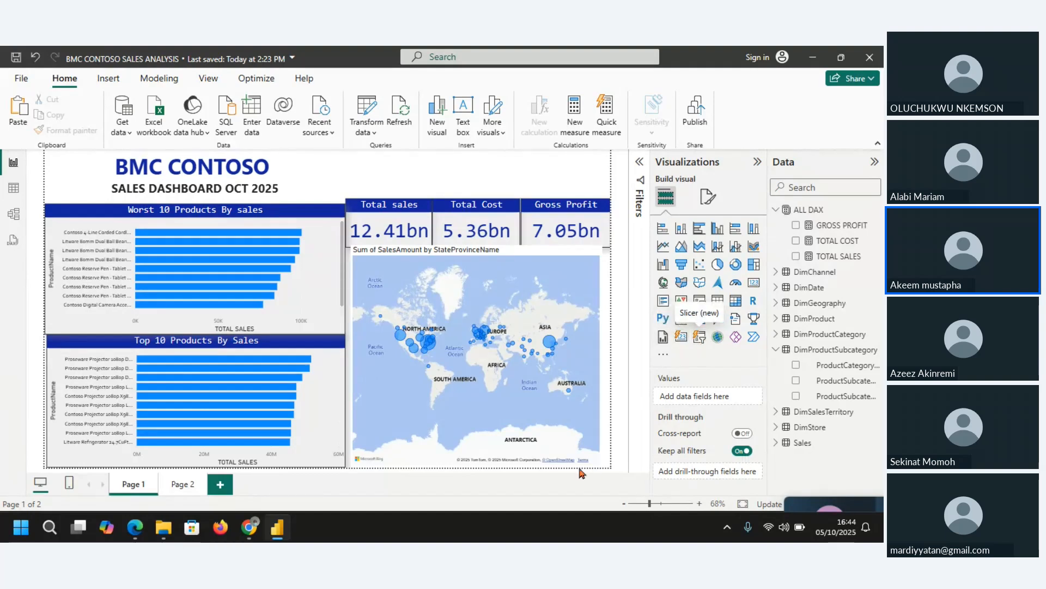
# Add a slicer visual and move it to the top of the page, beside the heading.
pyautogui.click(703, 301)
pyautogui.moveTo(178, 210); pyautogui.dragTo(424, 156)
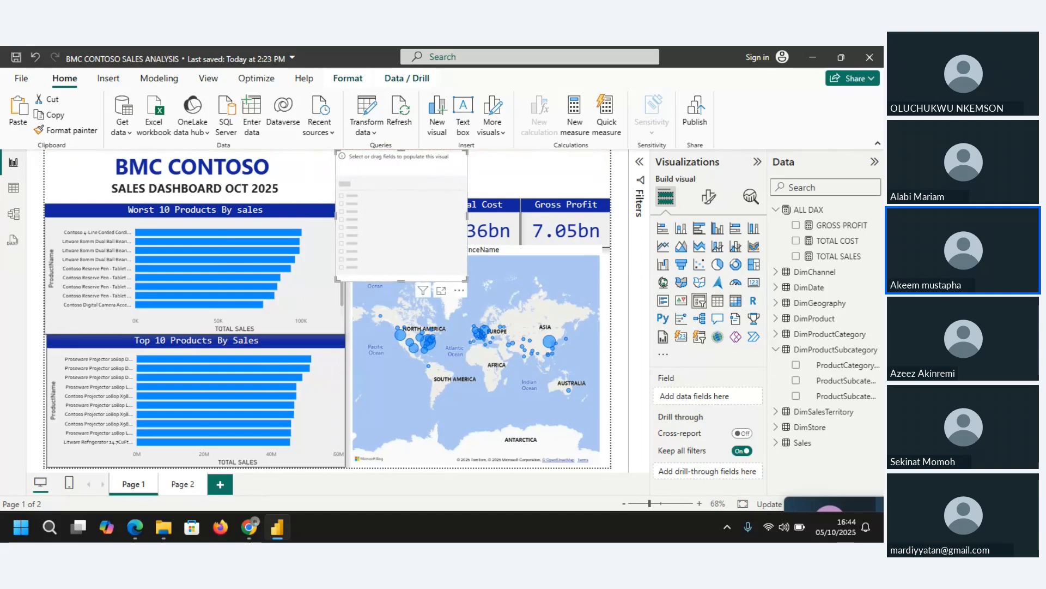
pyautogui.hotkey('alt', 'Tab')
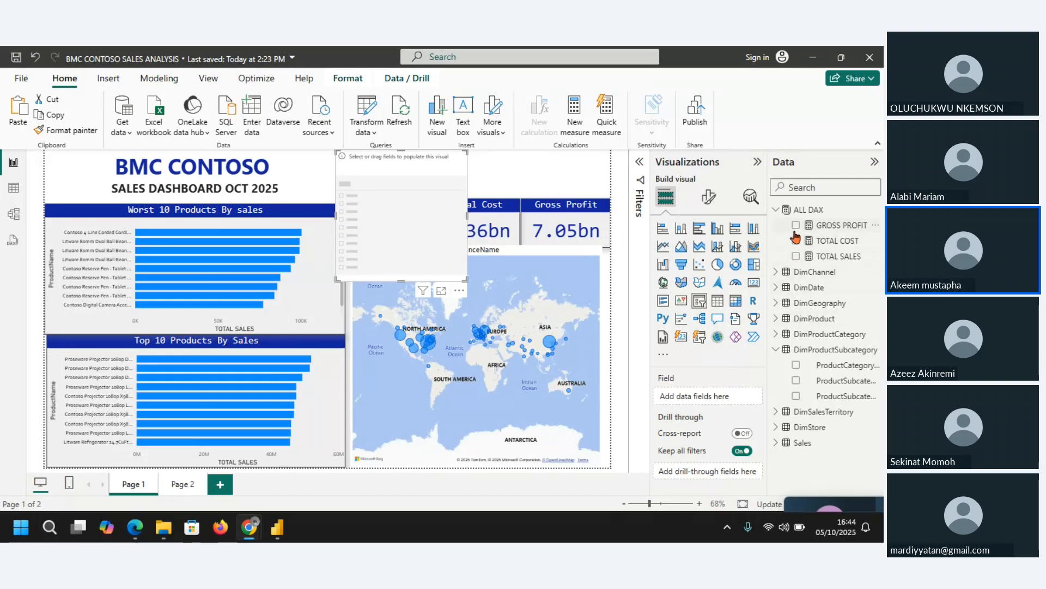
# Assign the CalendarYear field from DimDate to the slicer and shorten it to fit above the KPI cards.
pyautogui.click(776, 210)
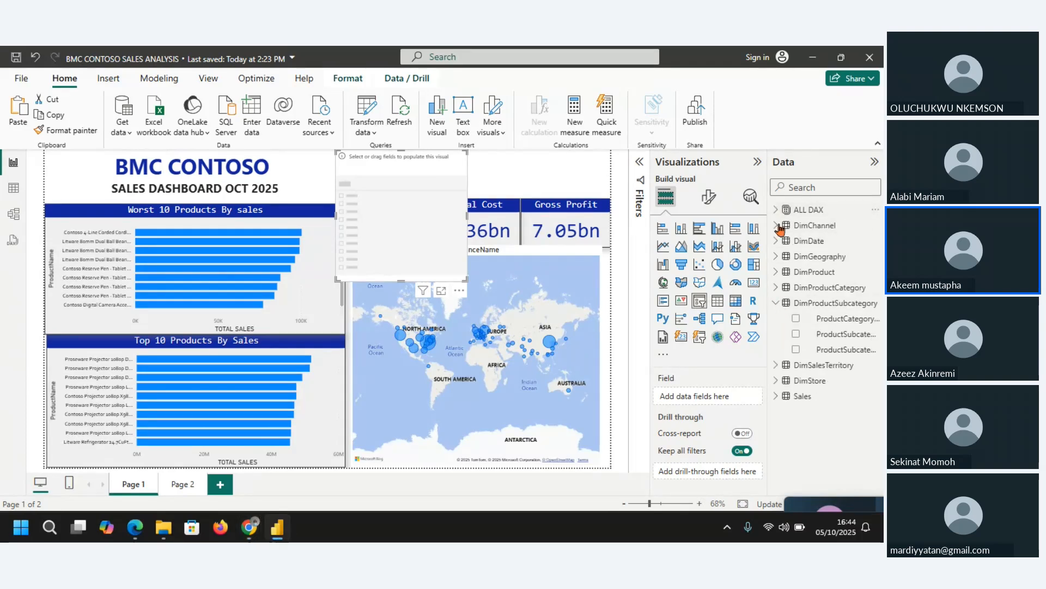
pyautogui.click(775, 304)
pyautogui.click(776, 241)
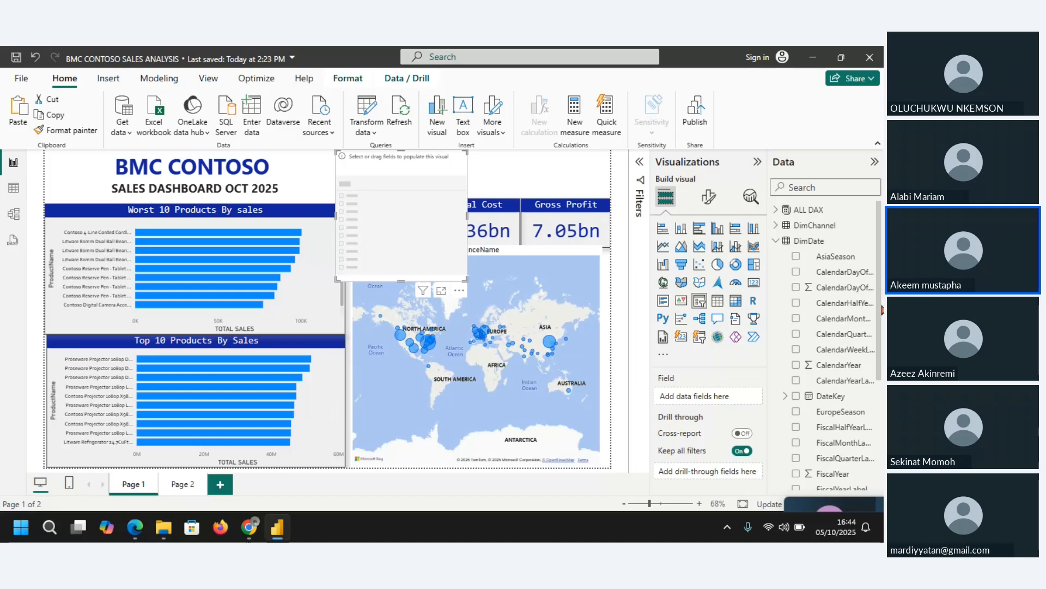
pyautogui.click(796, 365)
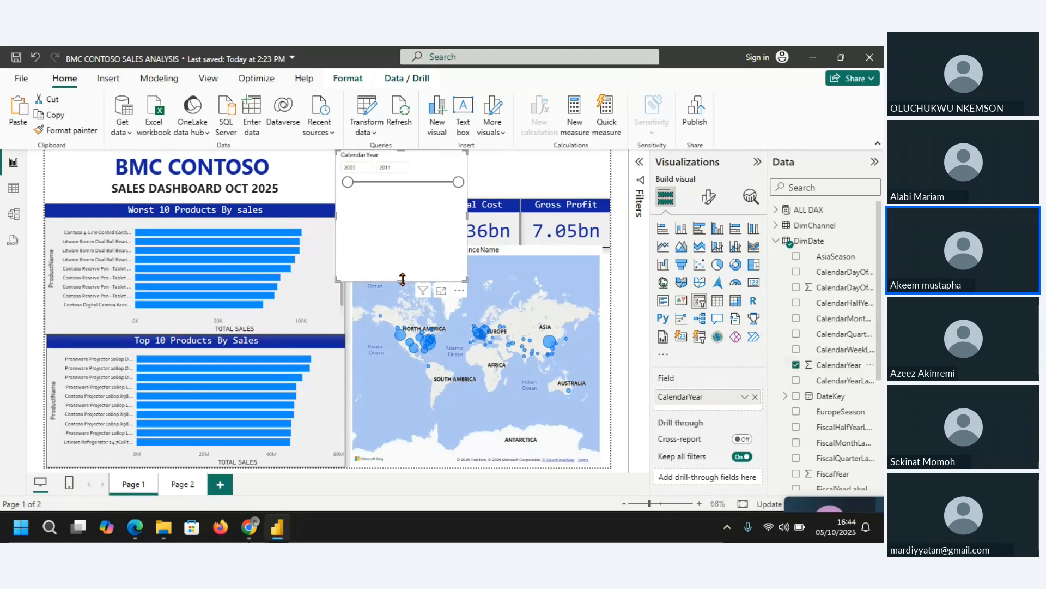
pyautogui.moveTo(401, 280); pyautogui.dragTo(407, 199)
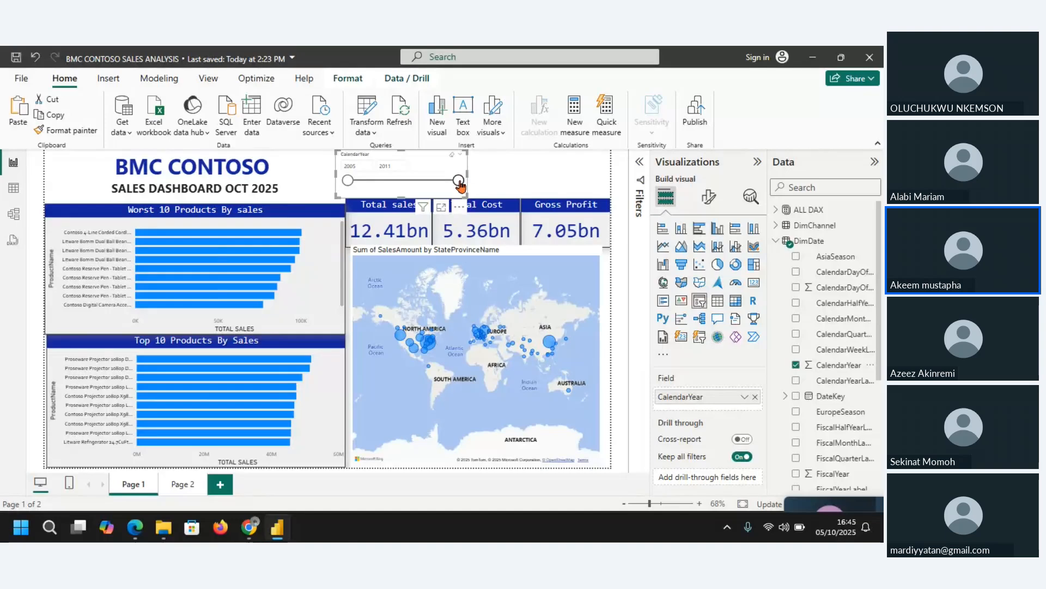
# Lower the upper limit of the CalendarYear slicer range to 2008.
pyautogui.moveTo(459, 185); pyautogui.dragTo(430, 183)
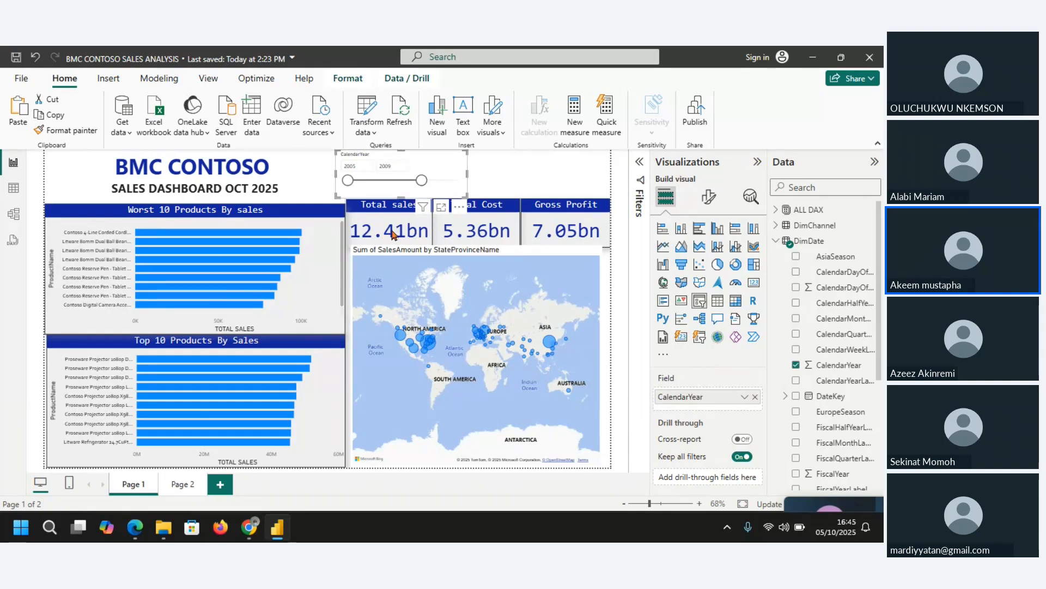
pyautogui.click(404, 180)
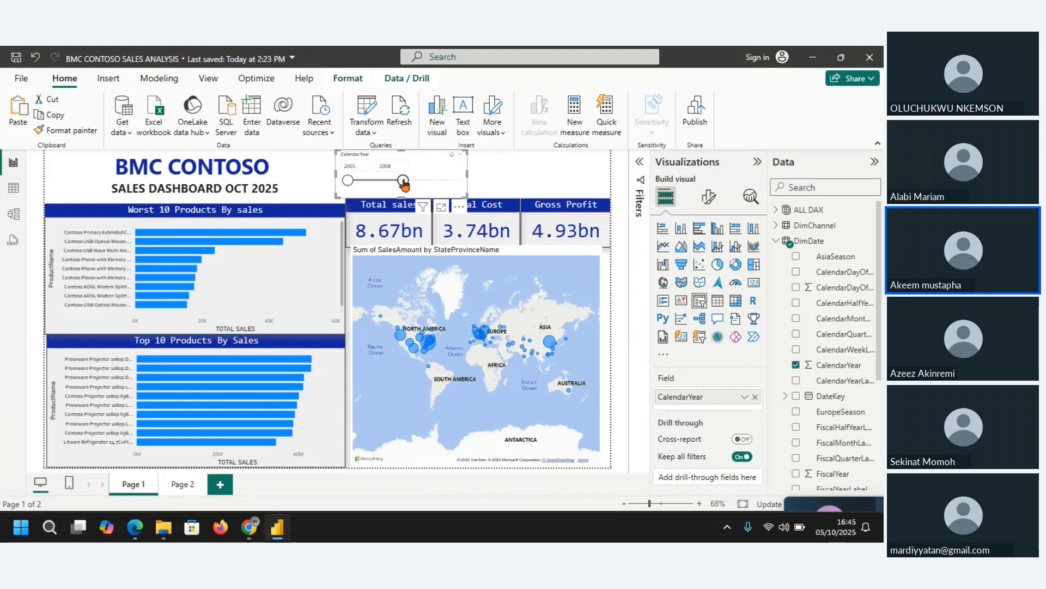
# Raise the CalendarYear slicer's upper limit to 2011 and narrow the slicer from the side next to the heading.
pyautogui.moveTo(403, 181); pyautogui.dragTo(429, 184)
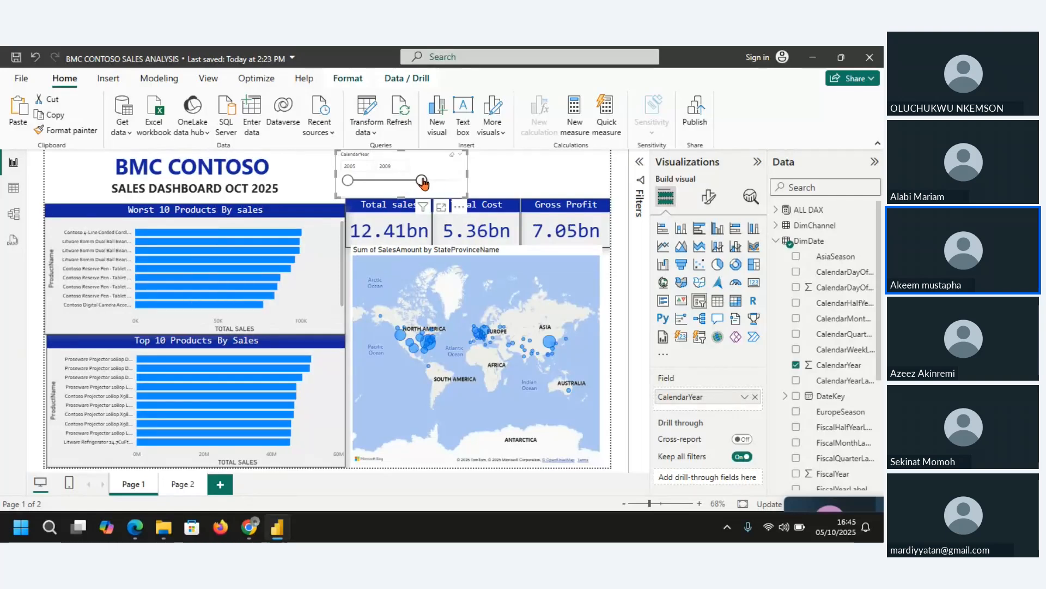
pyautogui.moveTo(423, 184); pyautogui.dragTo(465, 186)
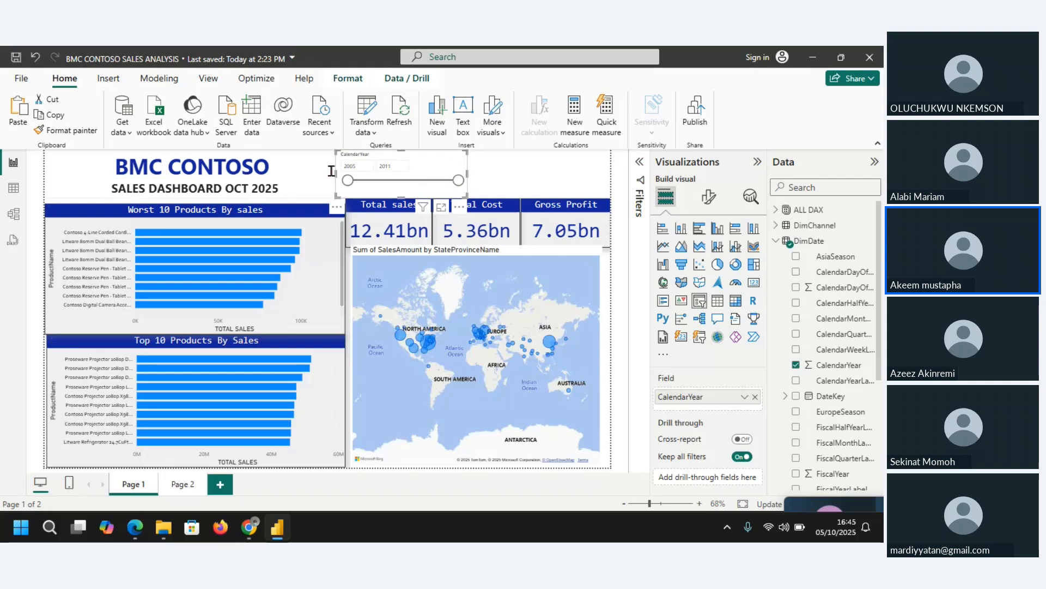
pyautogui.moveTo(345, 180); pyautogui.dragTo(355, 180)
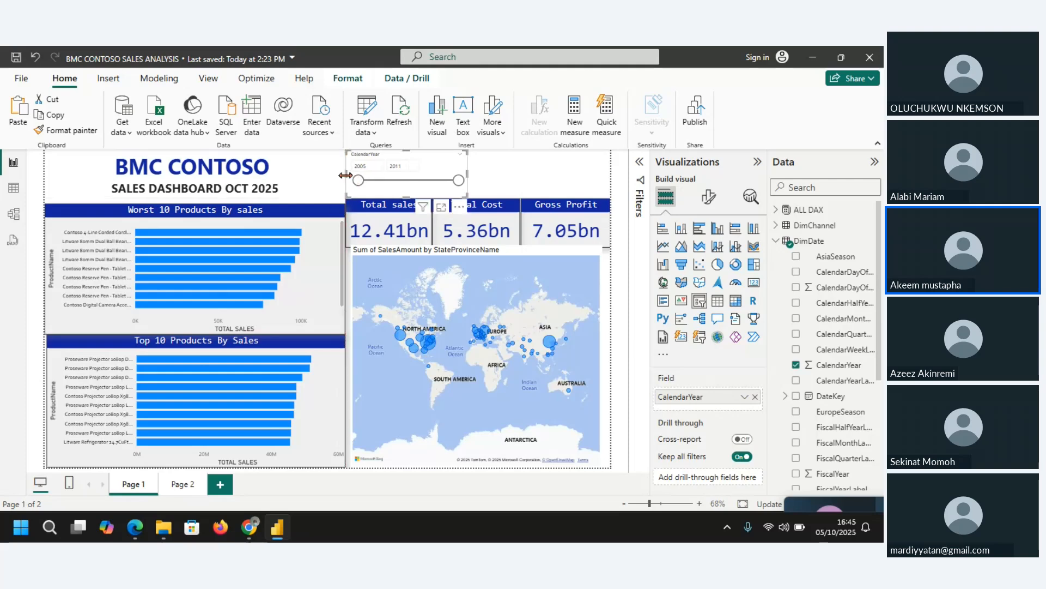
pyautogui.click(310, 174)
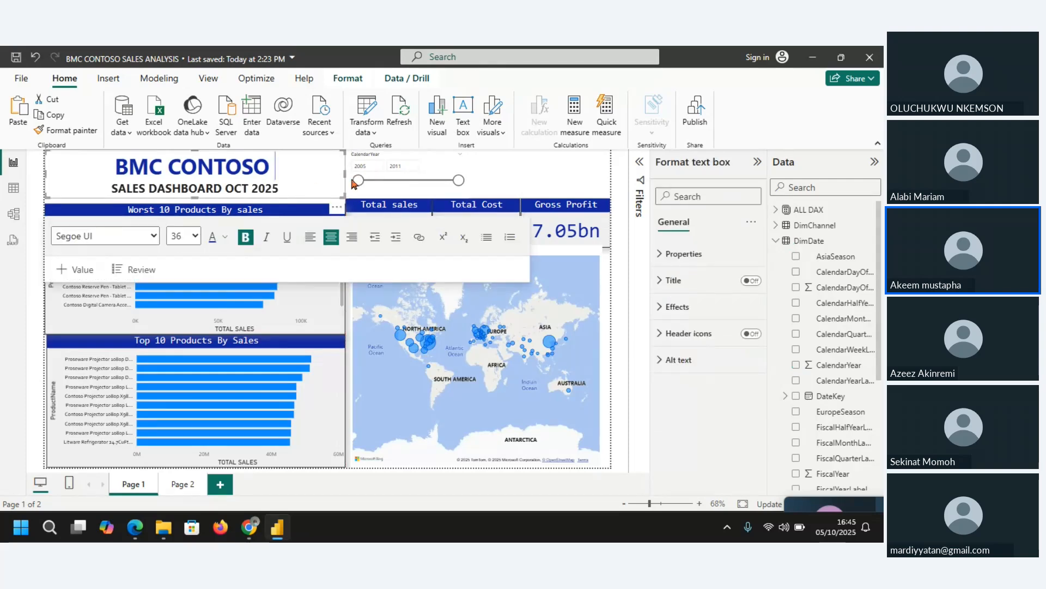
pyautogui.click(528, 175)
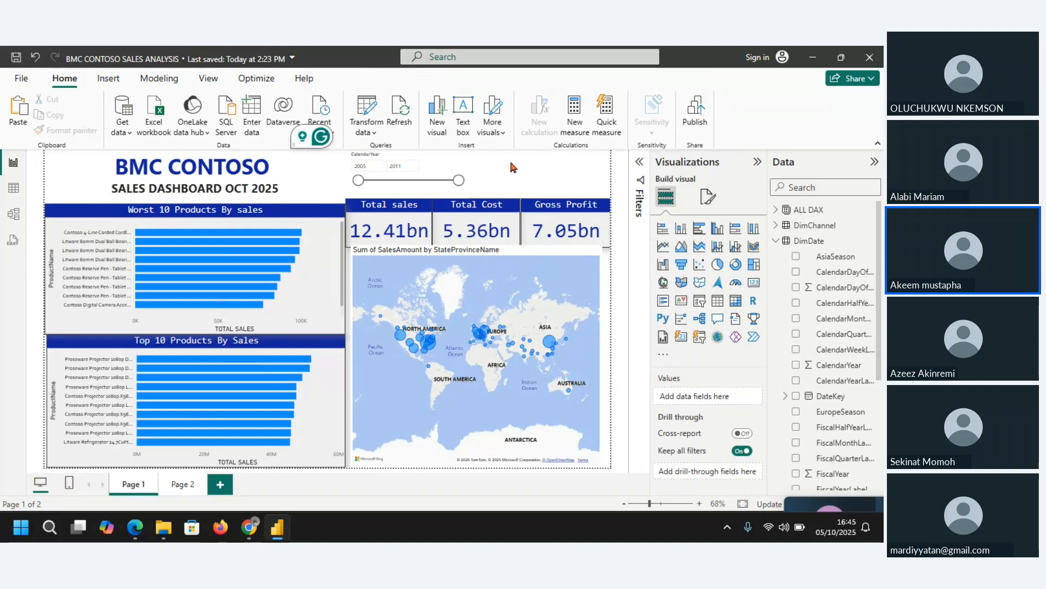
# Add the ChannelName field from DimChannel to the page and convert the resulting table to a slicer.
pyautogui.click(779, 243)
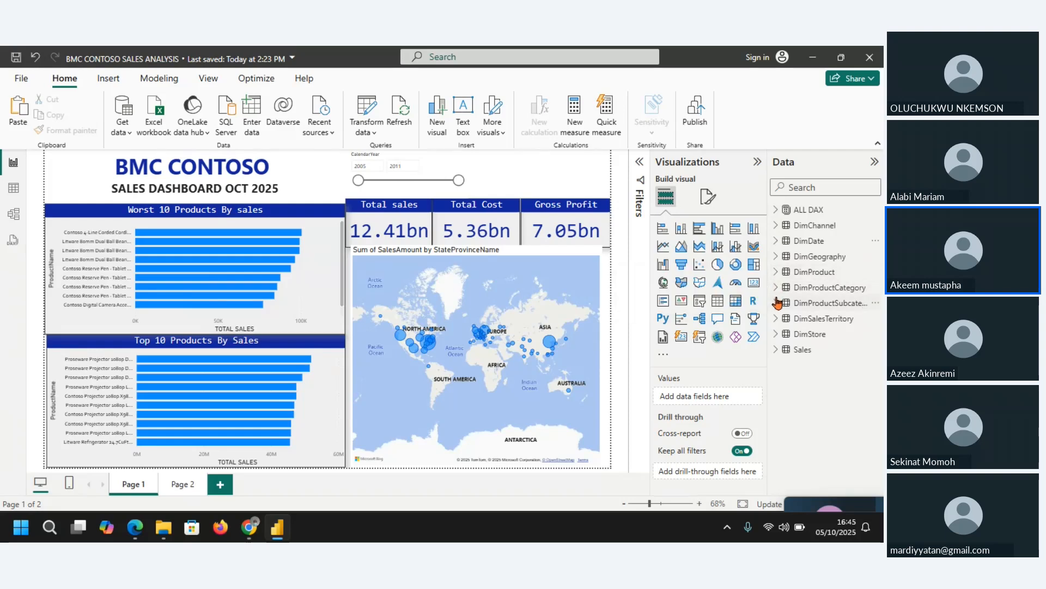
pyautogui.click(776, 226)
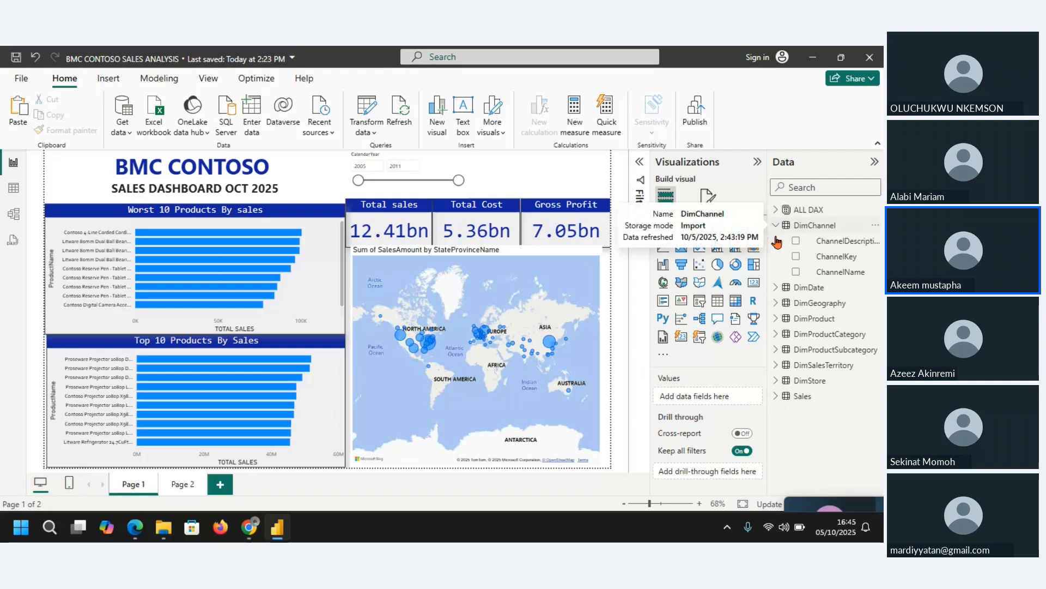
pyautogui.click(796, 272)
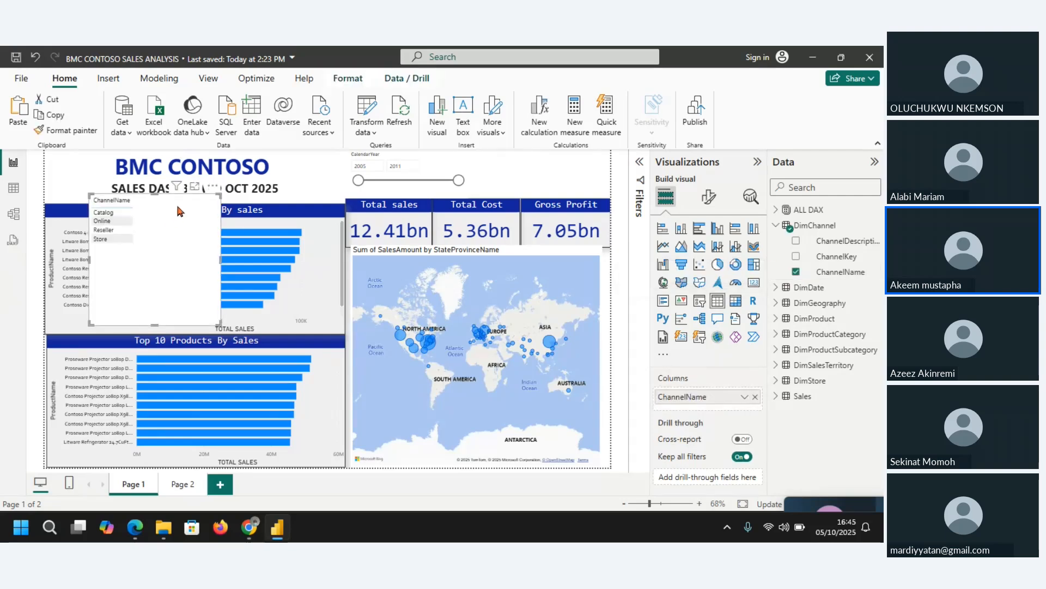
pyautogui.click(700, 303)
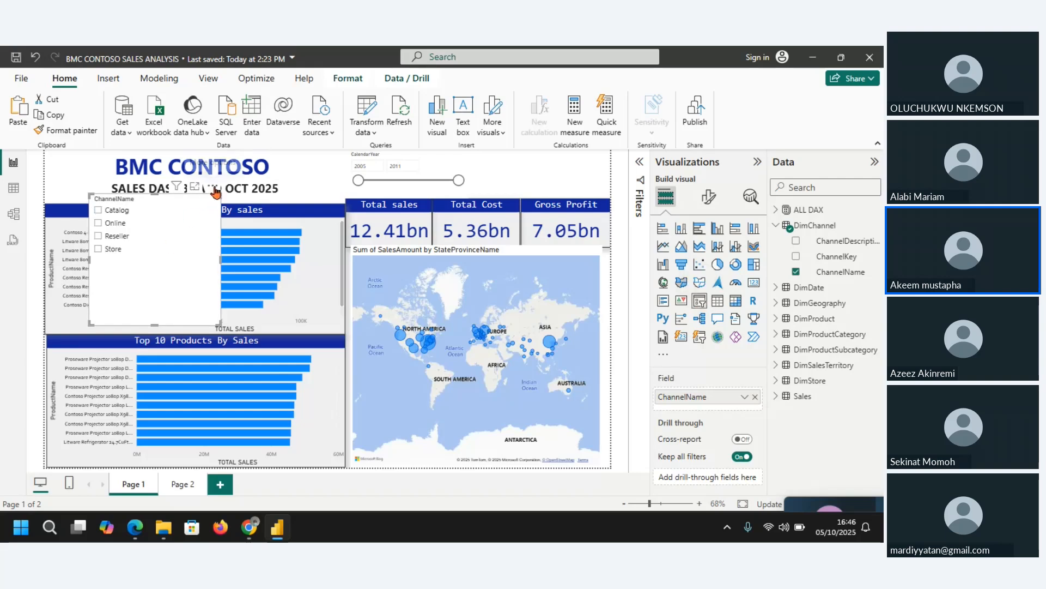
# Move the ChannelName slicer beside the CalendarYear slicer and shorten it to fit above the KPI cards.
pyautogui.moveTo(215, 190); pyautogui.dragTo(611, 148)
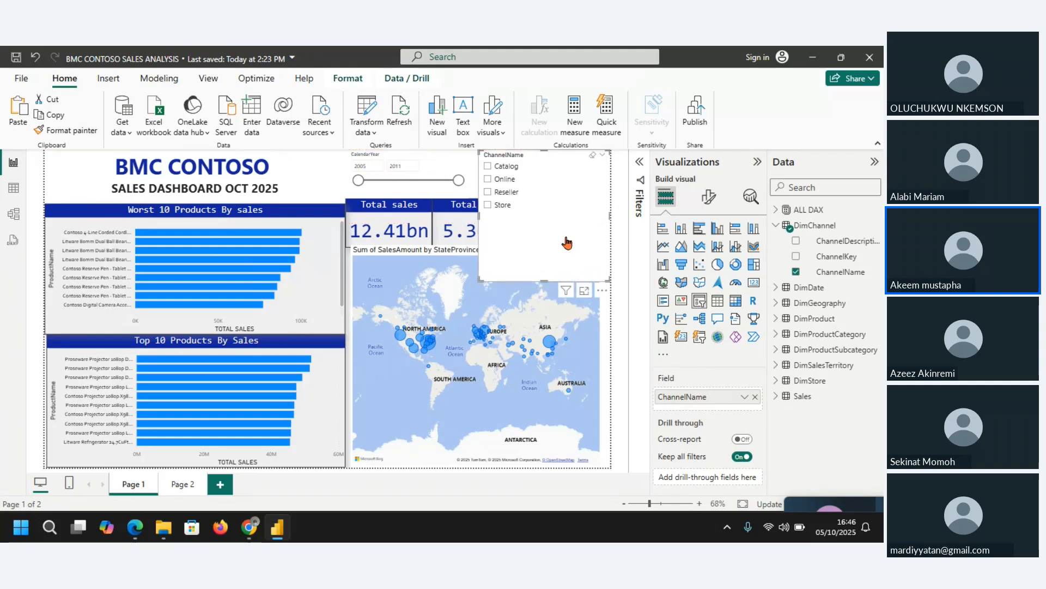
pyautogui.moveTo(552, 280); pyautogui.dragTo(549, 194)
pyautogui.moveTo(550, 193); pyautogui.dragTo(549, 194)
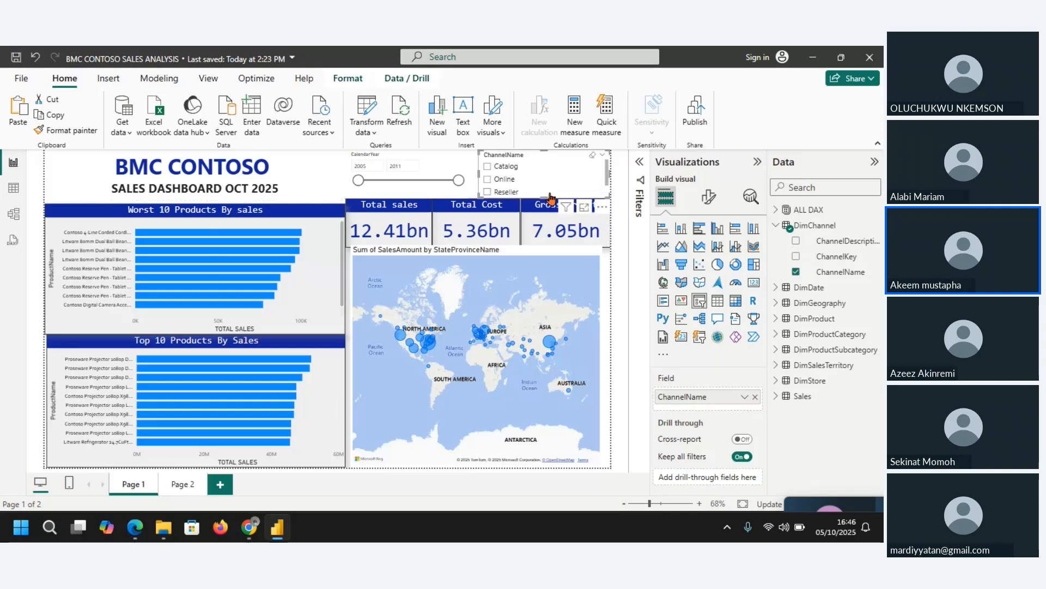
# Set the ChannelName slicer's style to Tile.
pyautogui.click(708, 198)
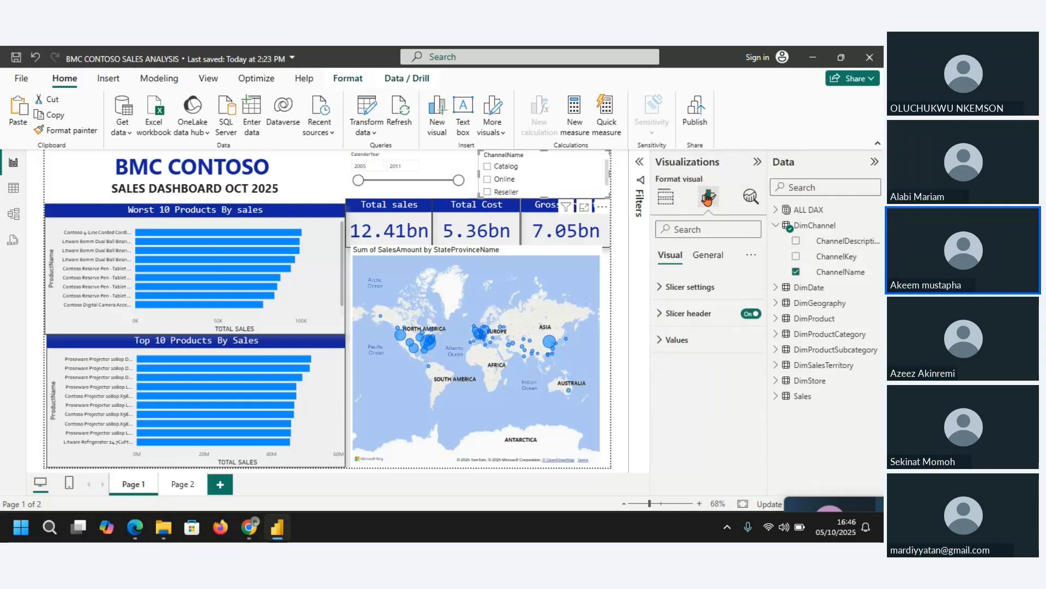
pyautogui.click(661, 288)
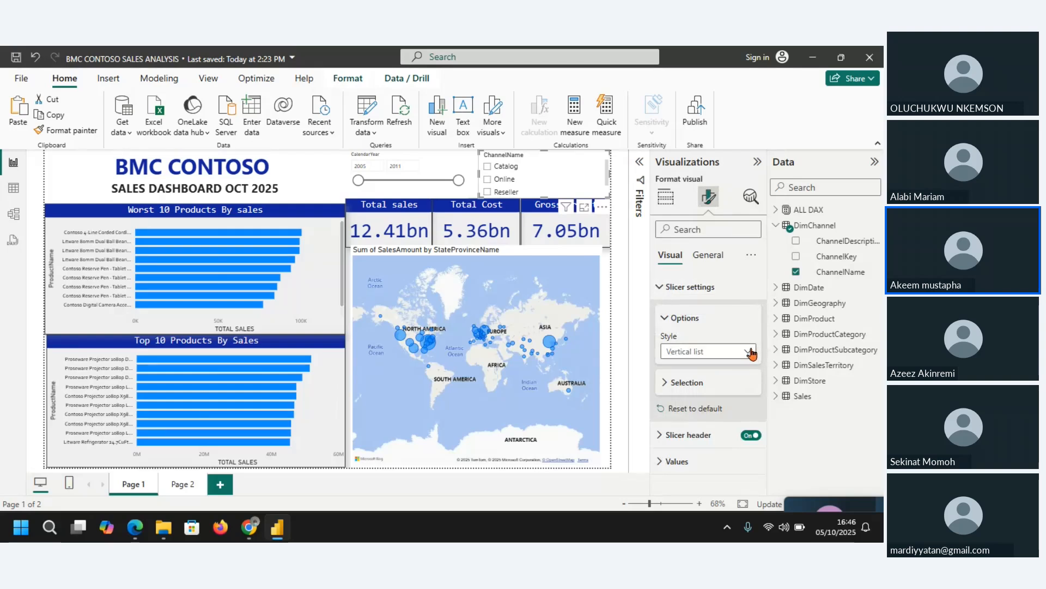
pyautogui.click(751, 352)
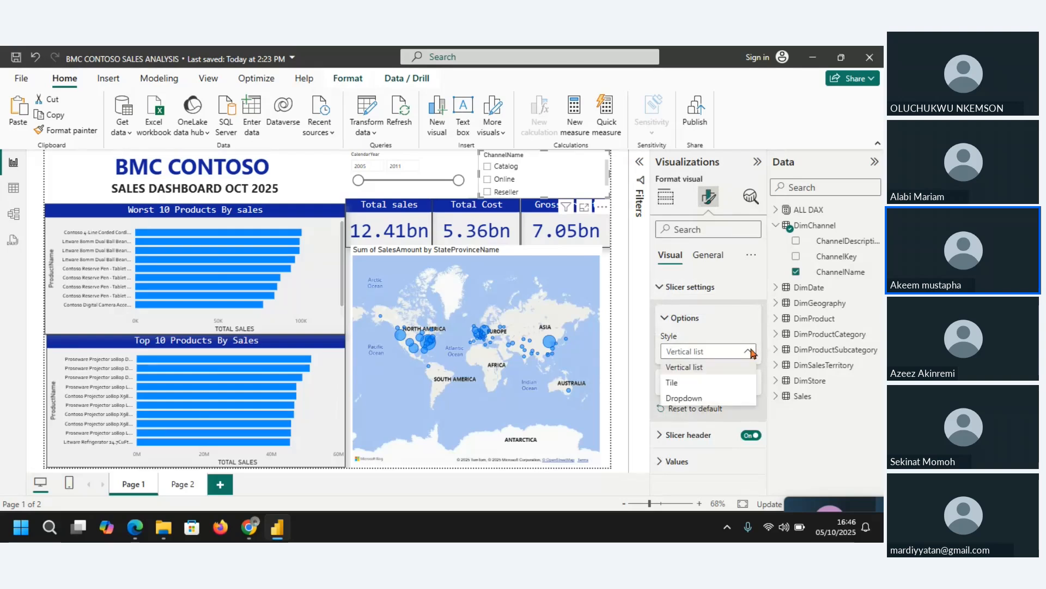
pyautogui.click(703, 384)
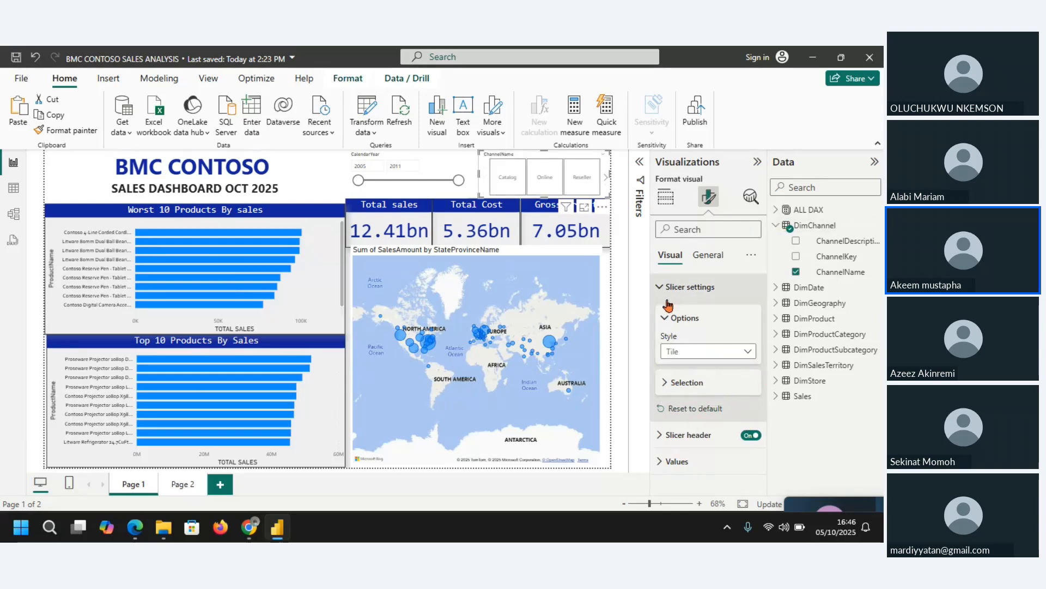
# Examine the ChannelName slicer's selection settings and value formatting options.
pyautogui.click(666, 384)
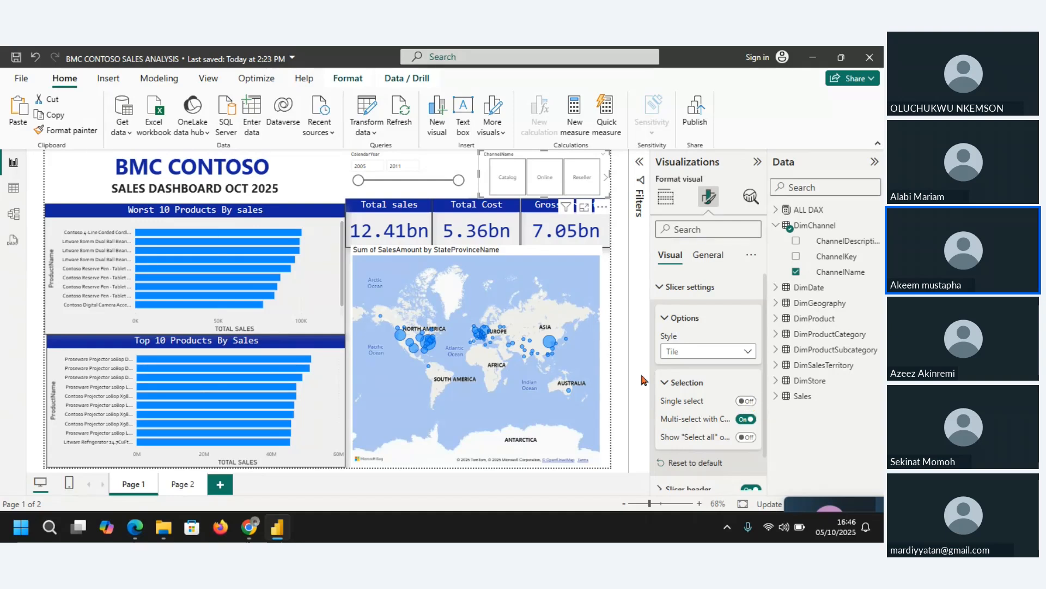
pyautogui.click(666, 383)
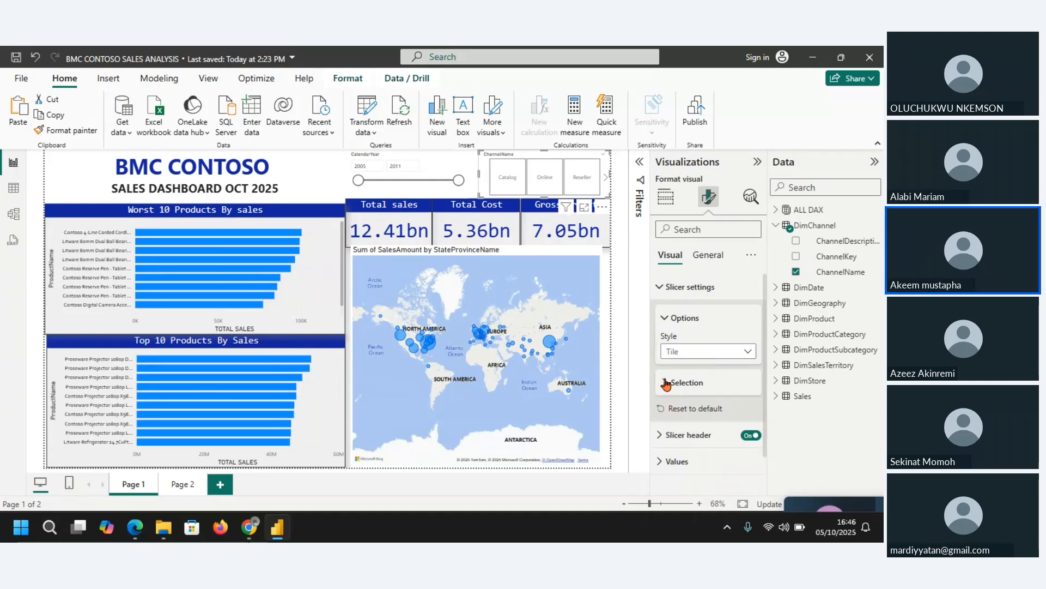
pyautogui.click(663, 463)
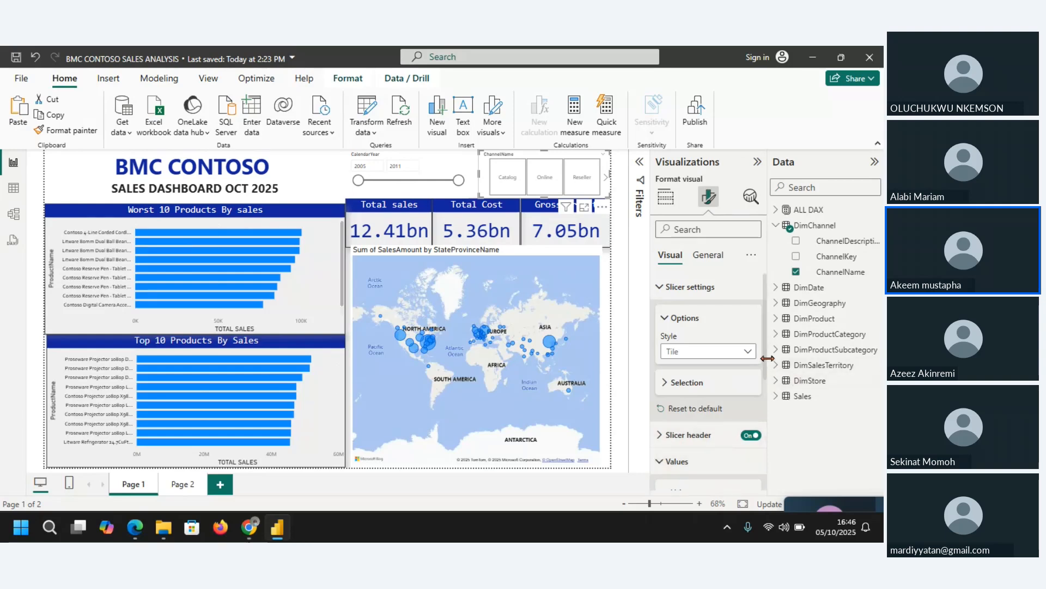
pyautogui.moveTo(765, 360); pyautogui.dragTo(773, 482)
pyautogui.scroll(4, 731, 327)
pyautogui.click(665, 321)
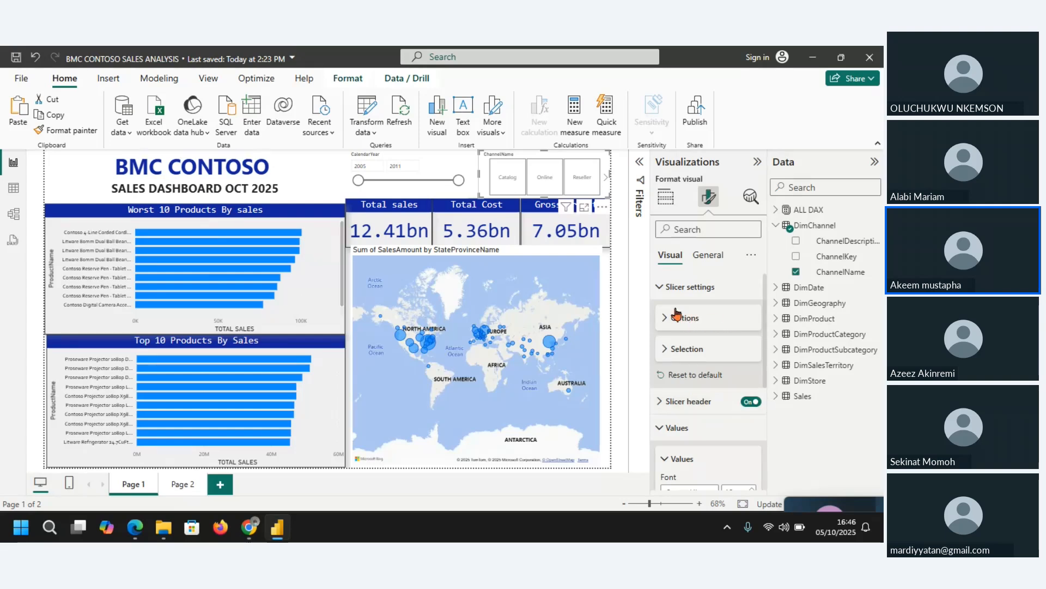
pyautogui.click(664, 296)
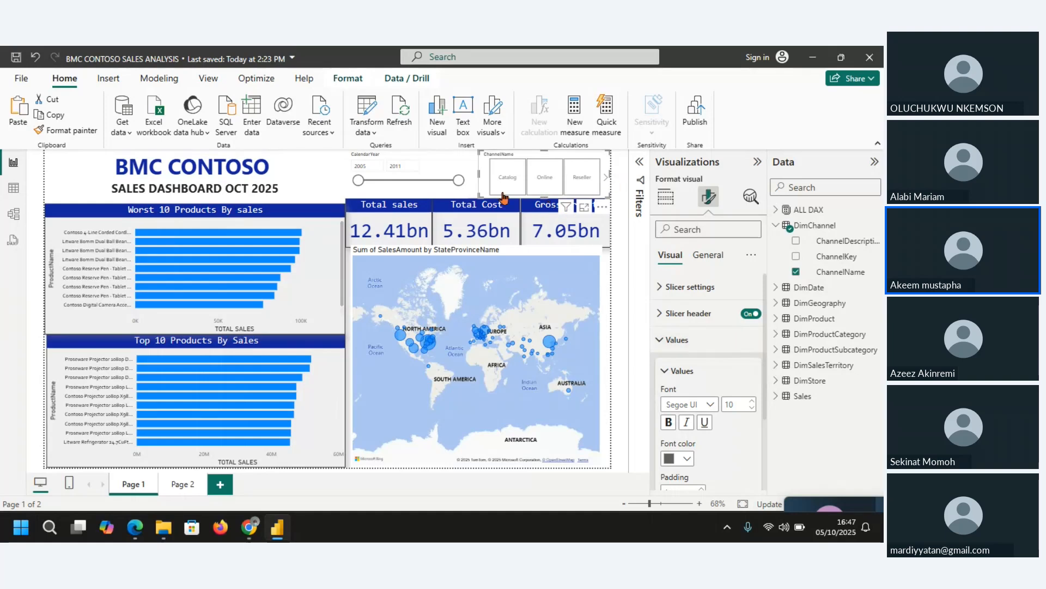
# Narrow the CalendarYear slicer and widen the ChannelName slicer into the freed space so that all four tiles fit.
pyautogui.click(457, 173)
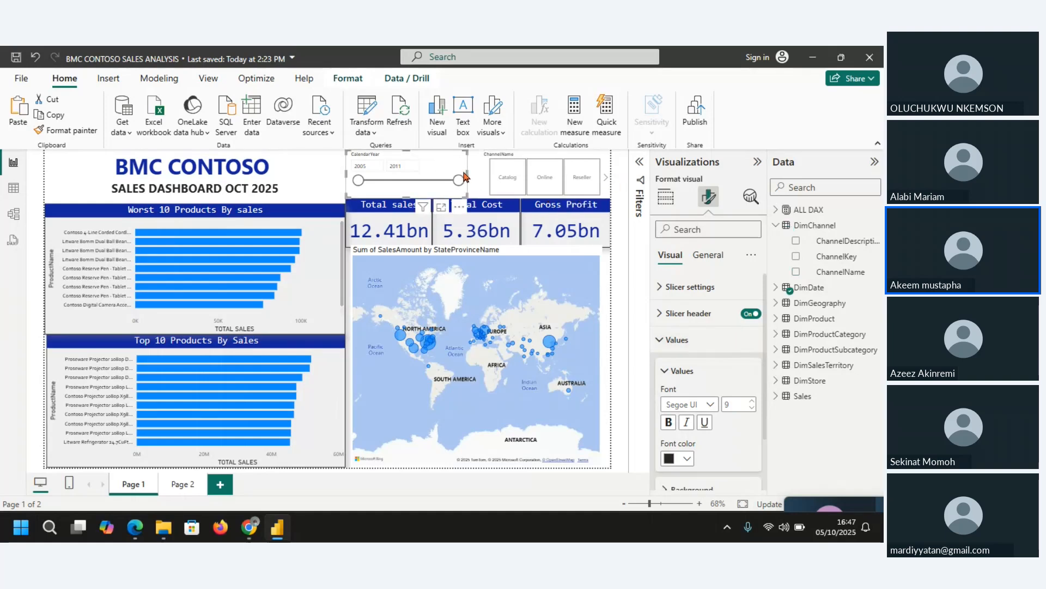
pyautogui.moveTo(466, 174); pyautogui.dragTo(448, 174)
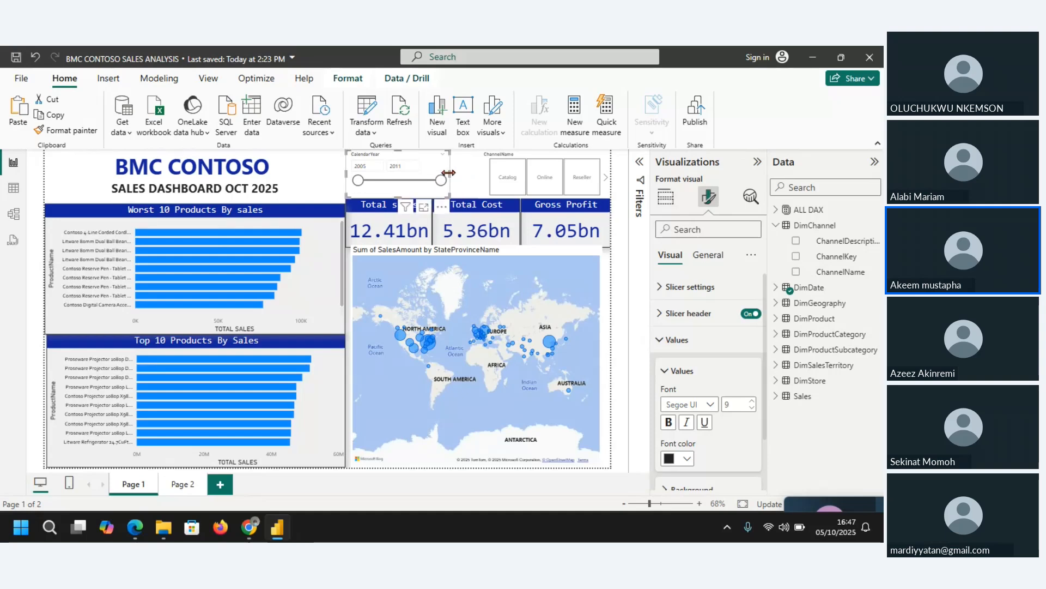
pyautogui.click(502, 185)
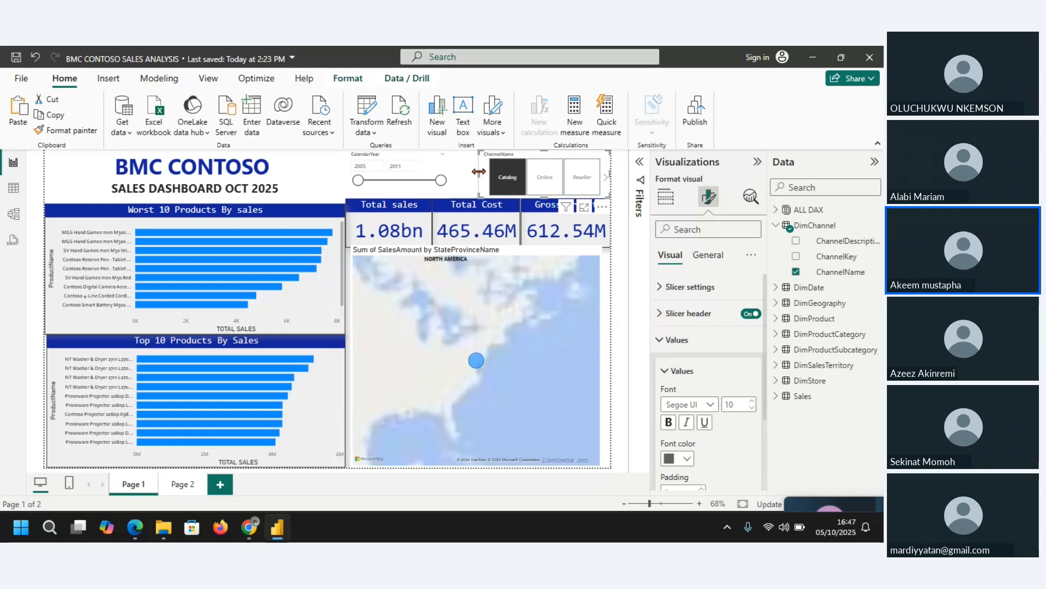
pyautogui.moveTo(478, 172); pyautogui.dragTo(449, 176)
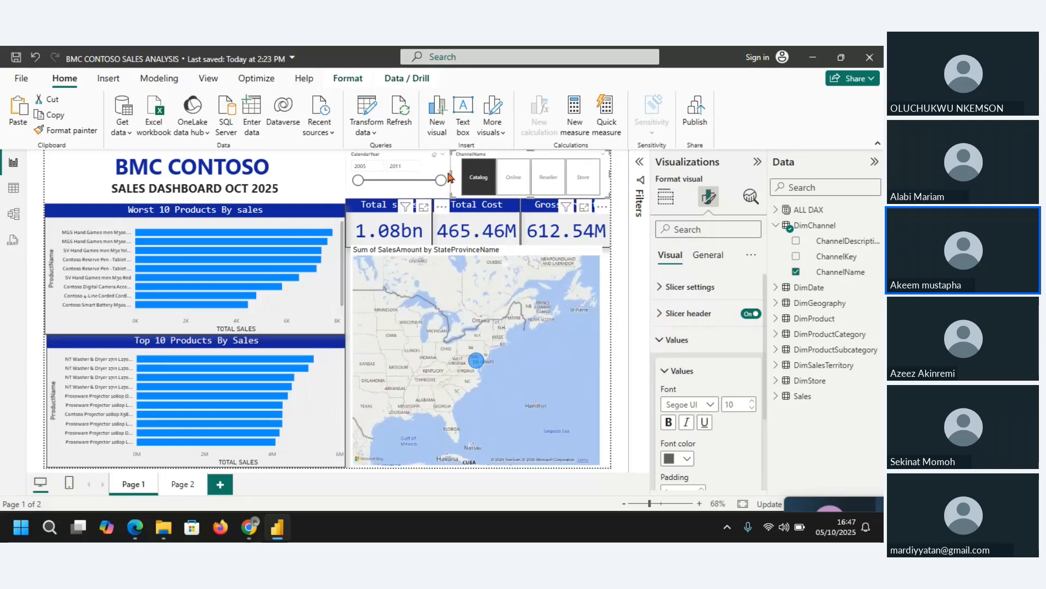
# Filter the dashboard by the Online, Reseller and Store channels in turn, leaving Store selected.
pyautogui.click(518, 185)
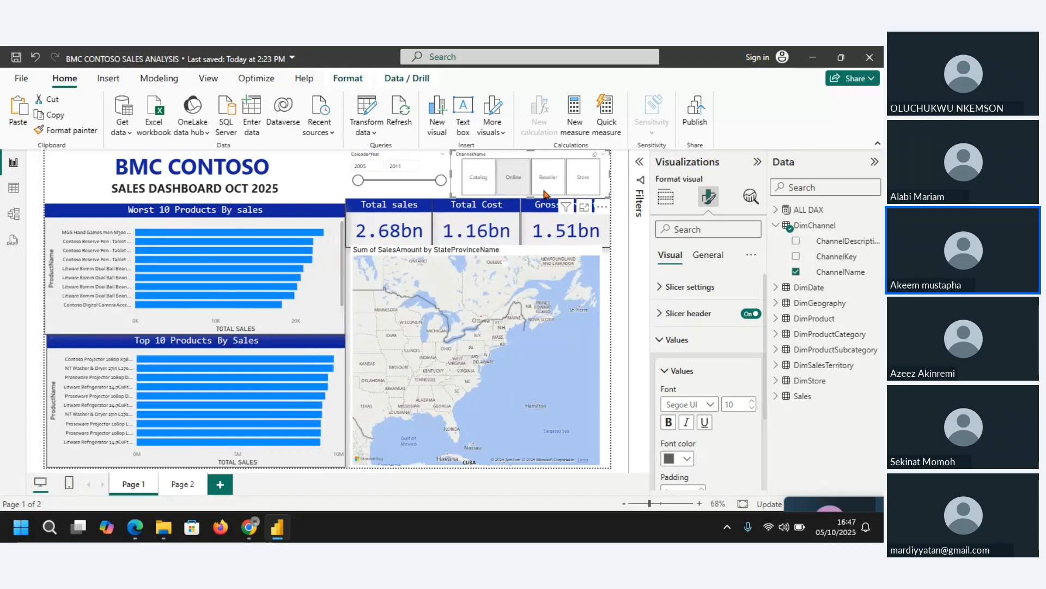
pyautogui.click(546, 183)
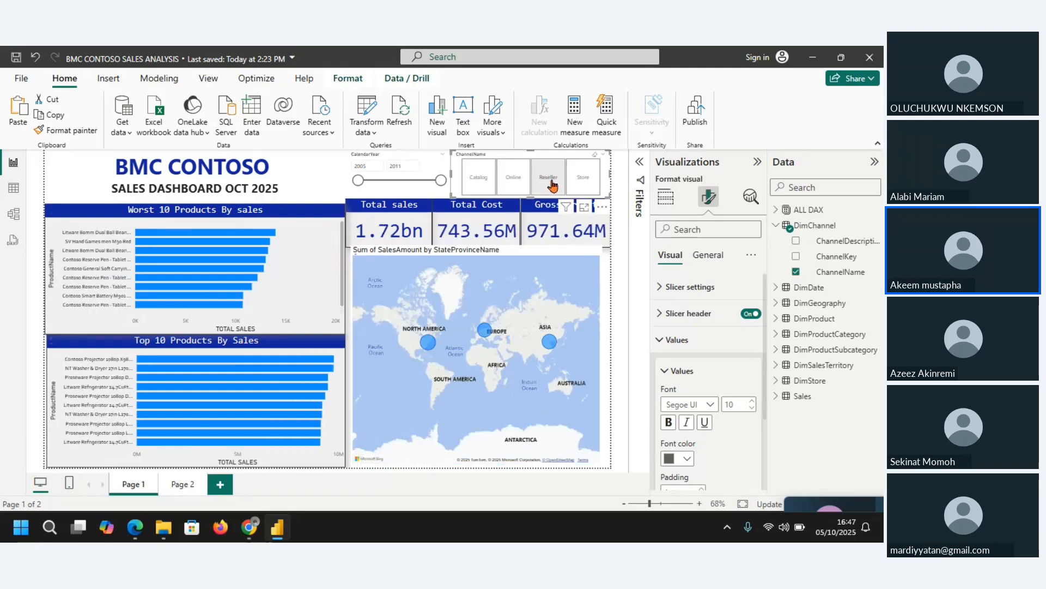
pyautogui.click(582, 186)
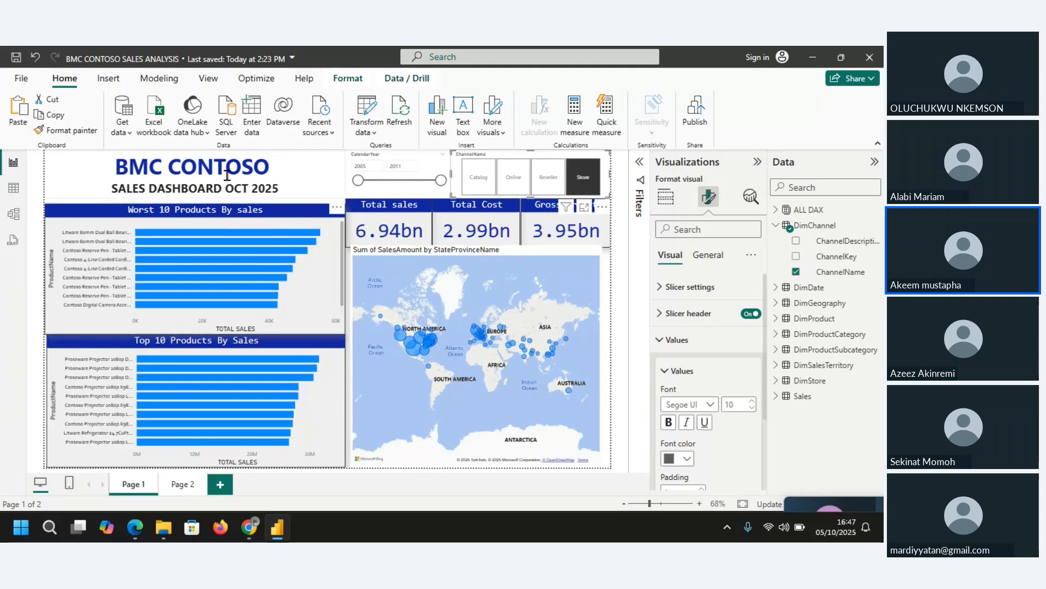
pyautogui.click(307, 181)
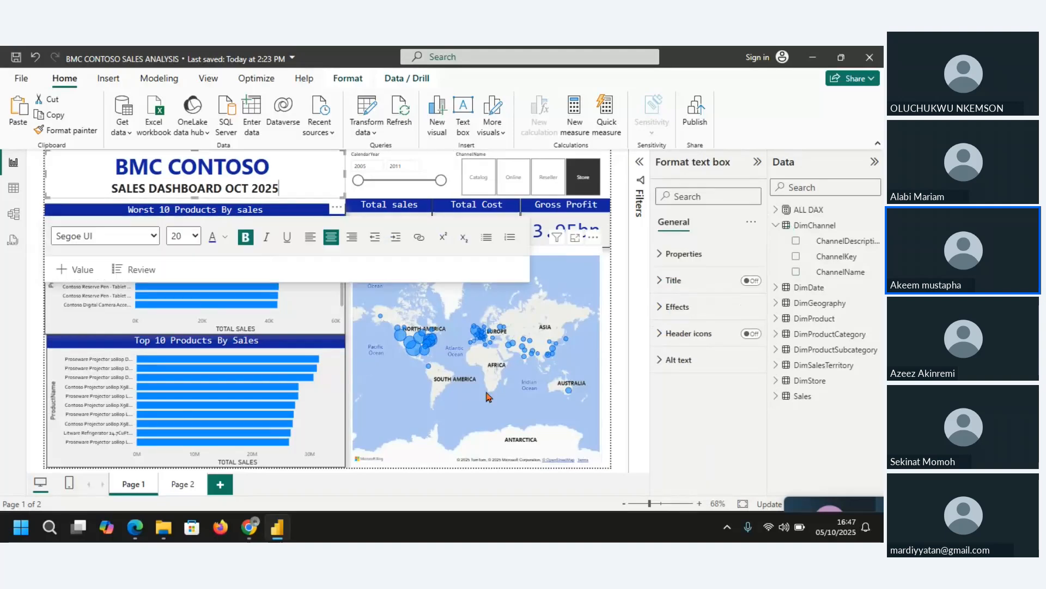
pyautogui.click(324, 488)
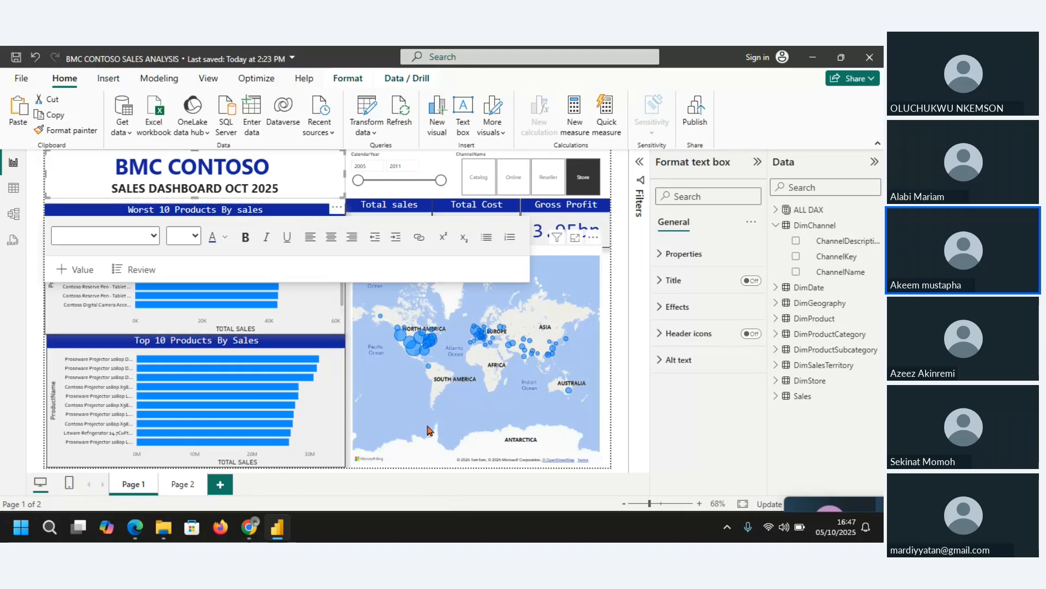
pyautogui.click(431, 463)
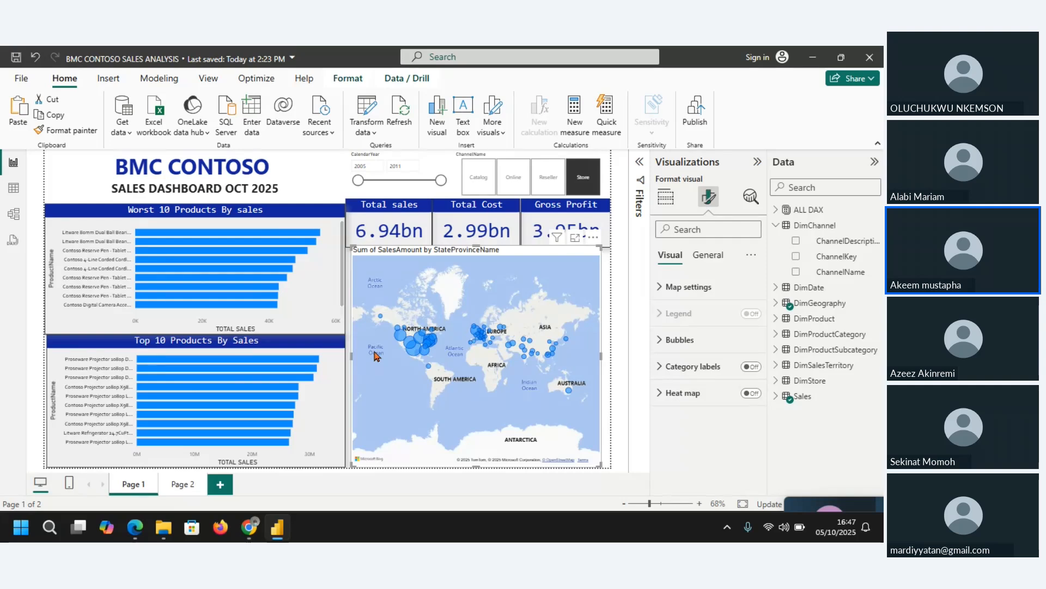
# Look over the analysis visuals on Page 2, return to Page 1 and switch to Chrome.
pyautogui.click(180, 484)
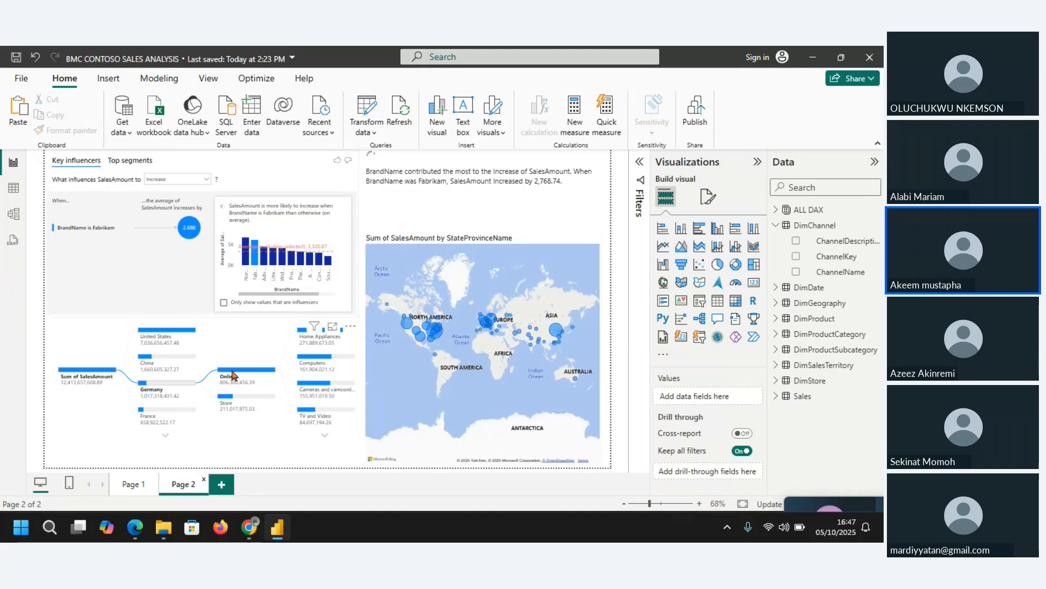
pyautogui.click(129, 489)
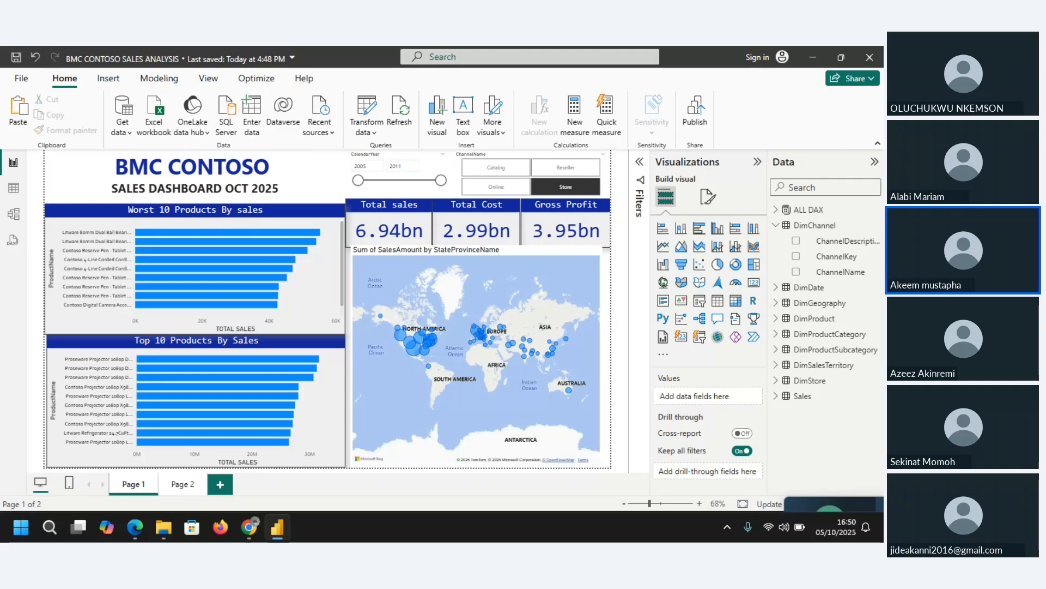
pyautogui.hotkey('alt', 'Tab')
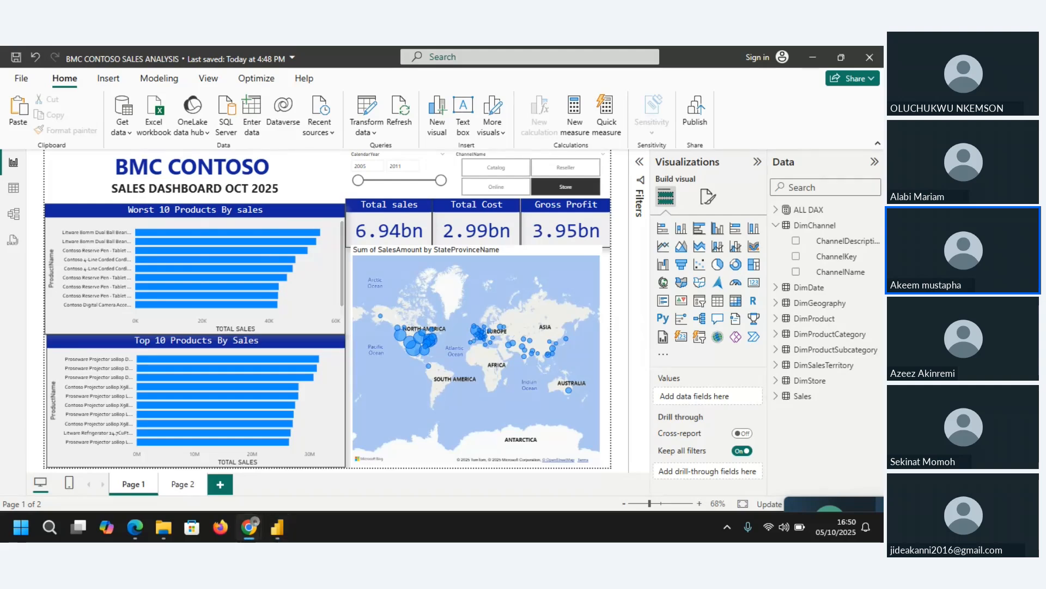